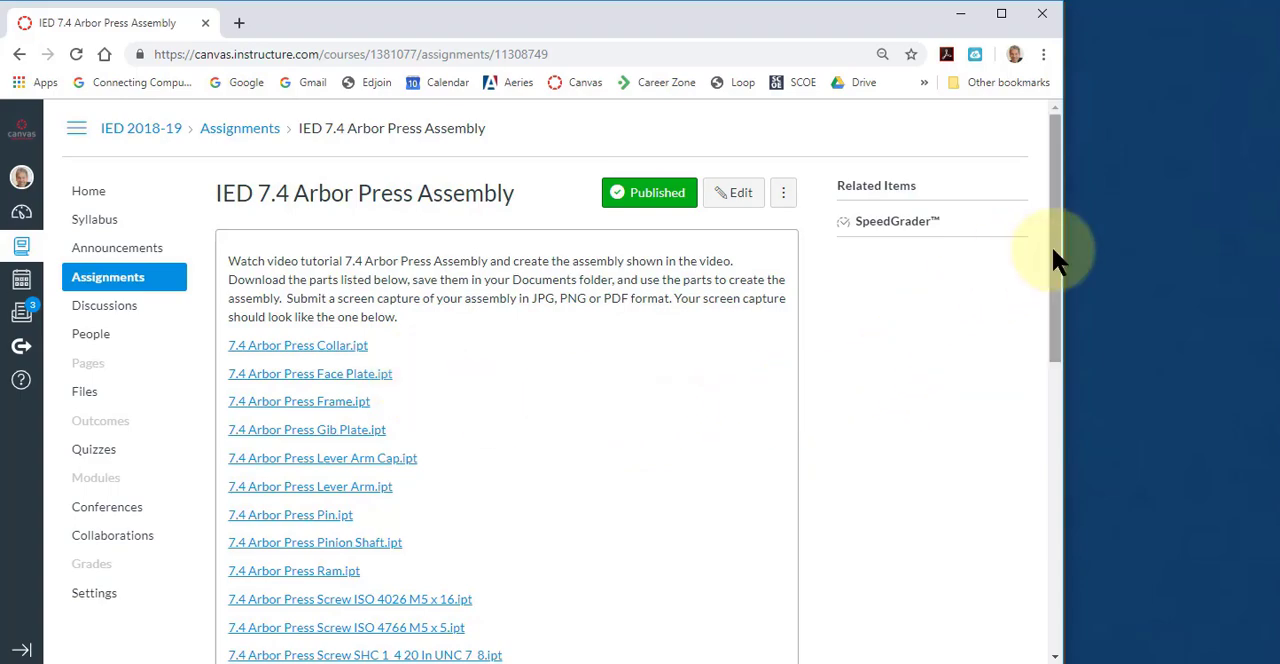
Review the Arbor Press assignment's part list, switch to Autodesk Inventor and create a new assembly.
left_click_drag(1051, 245, 1032, 438)
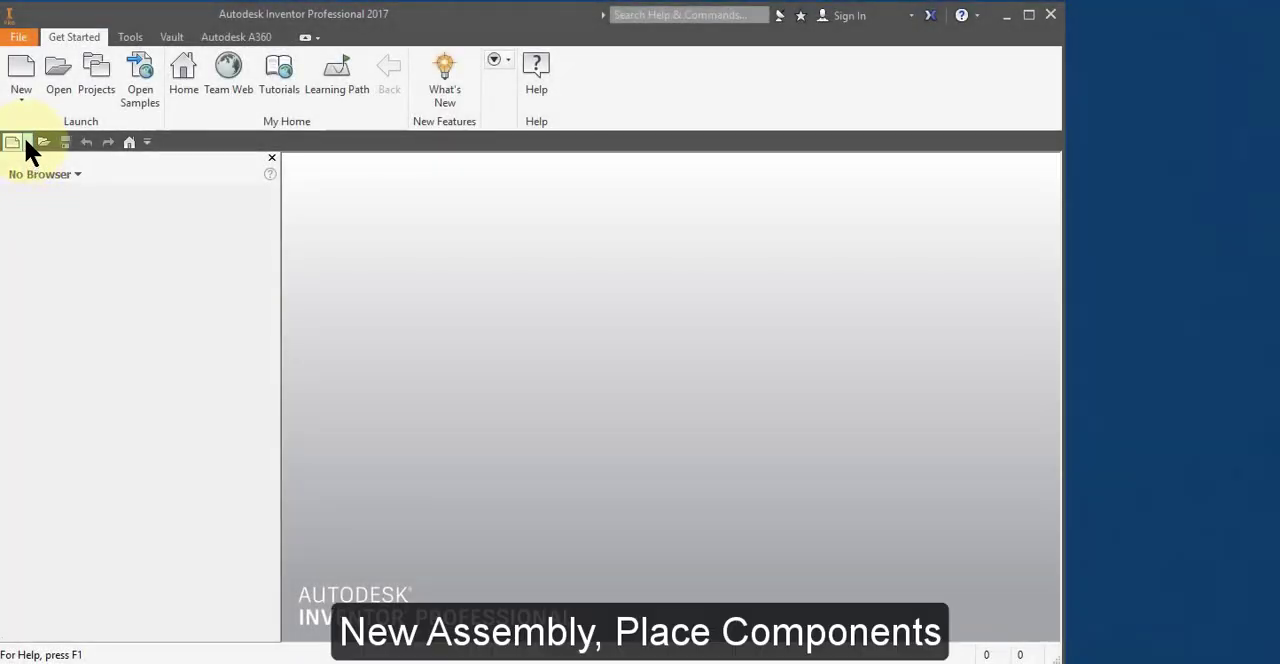
left_click(24, 137)
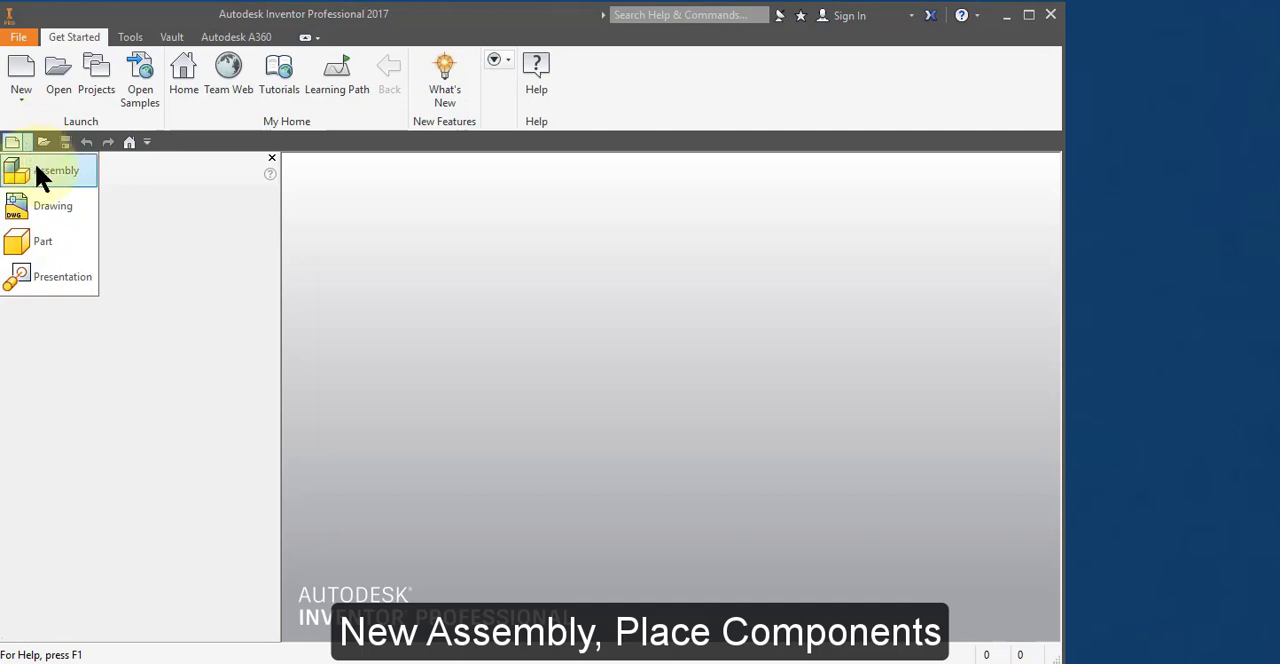
left_click(37, 170)
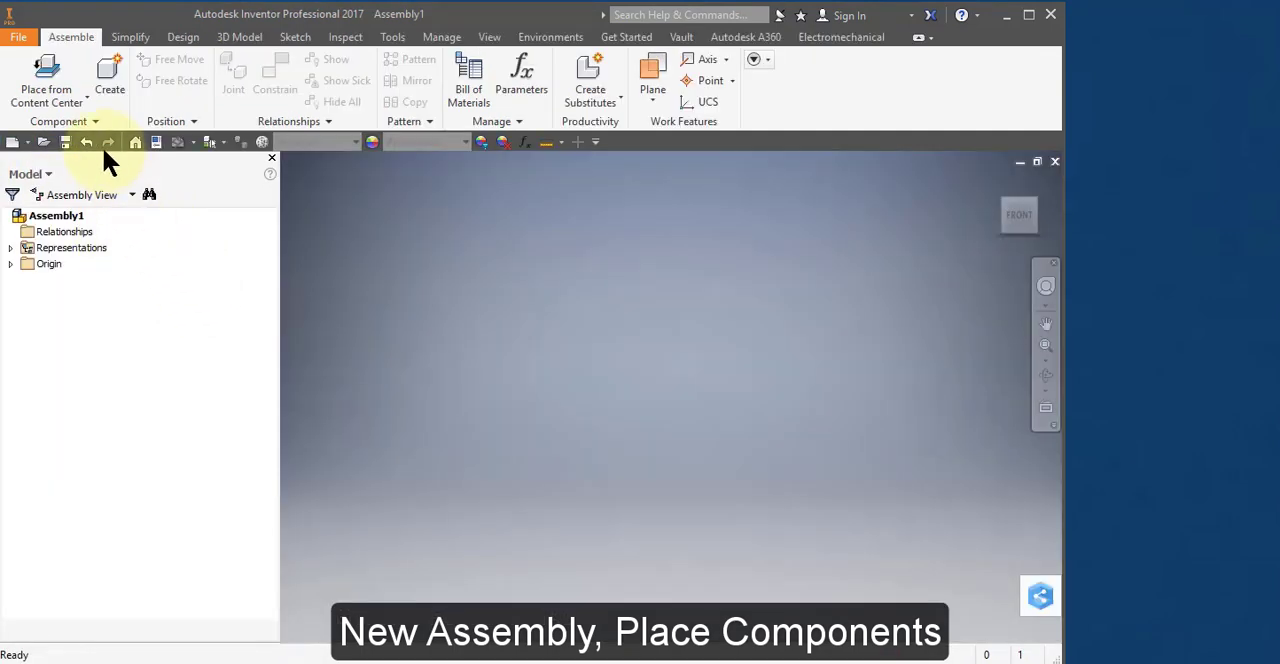
Place one instance of every part file from the 7.4 Arbor Press folder, Collar through Table Plate, in the assembly.
left_click(86, 97)
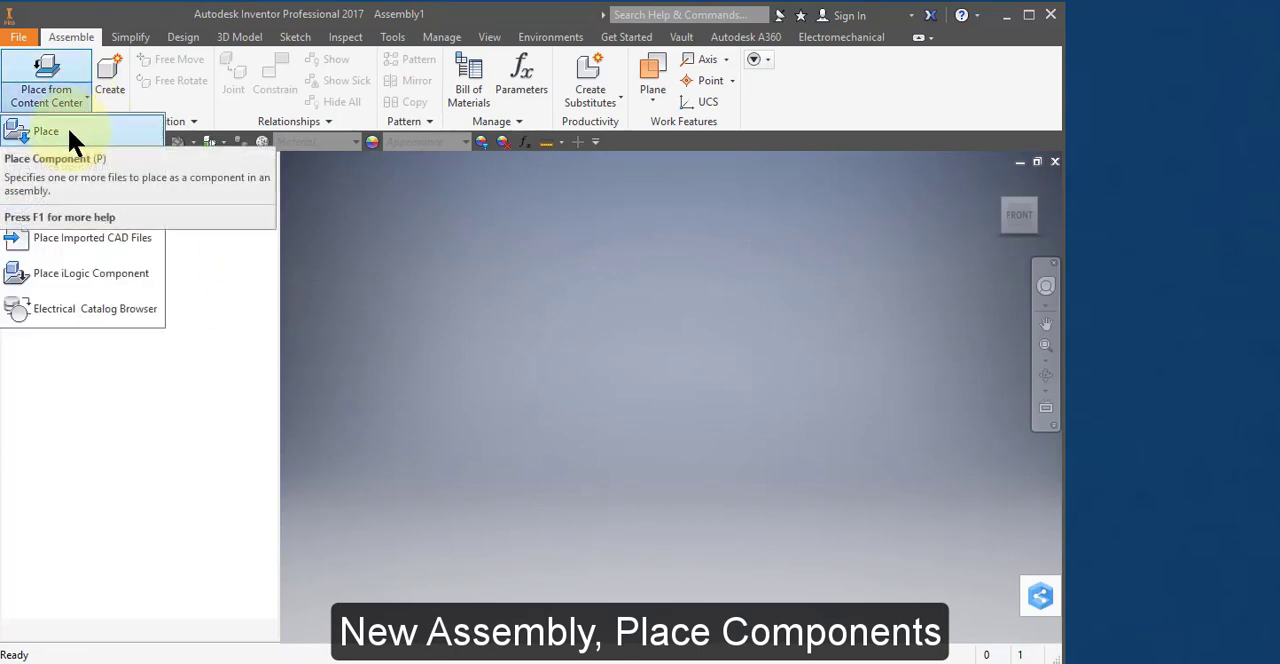
left_click(57, 126)
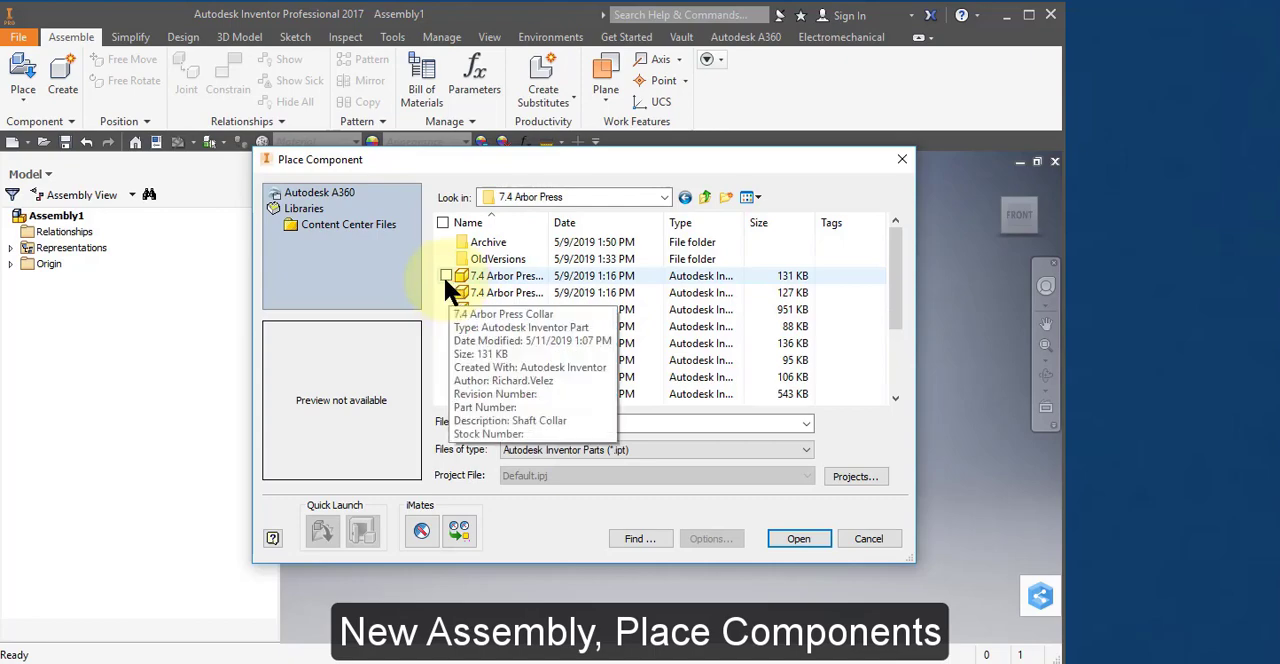
left_click(446, 275)
left_click(446, 292)
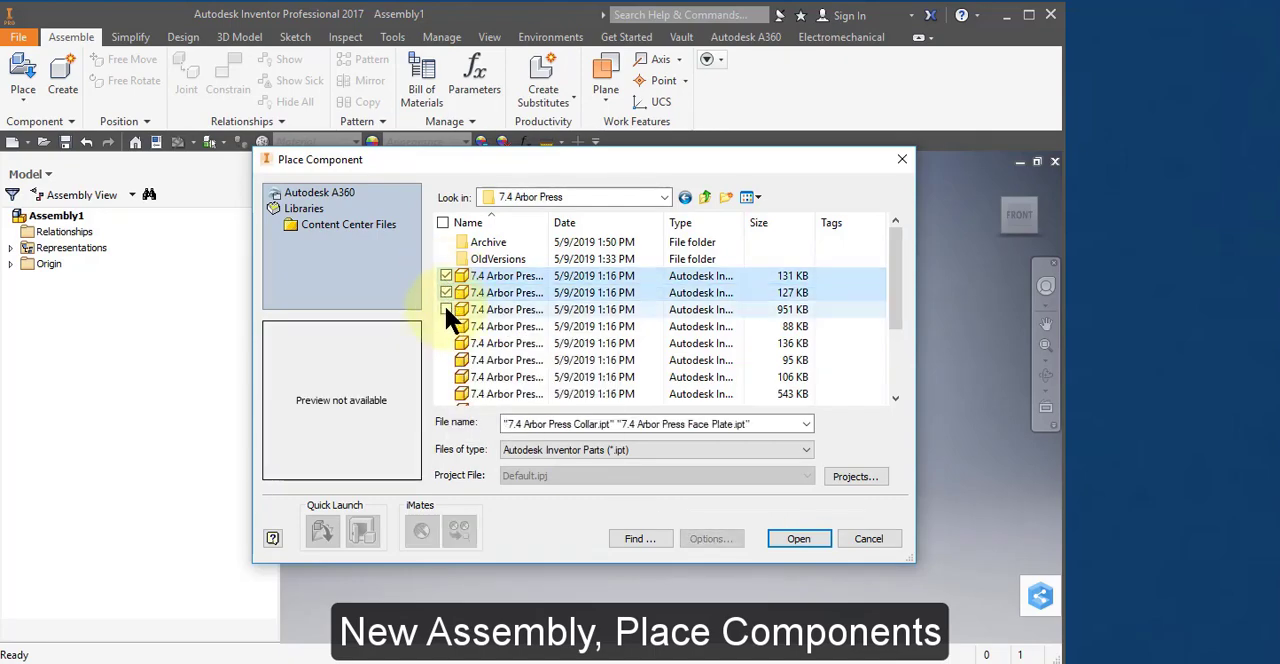
left_click(446, 309)
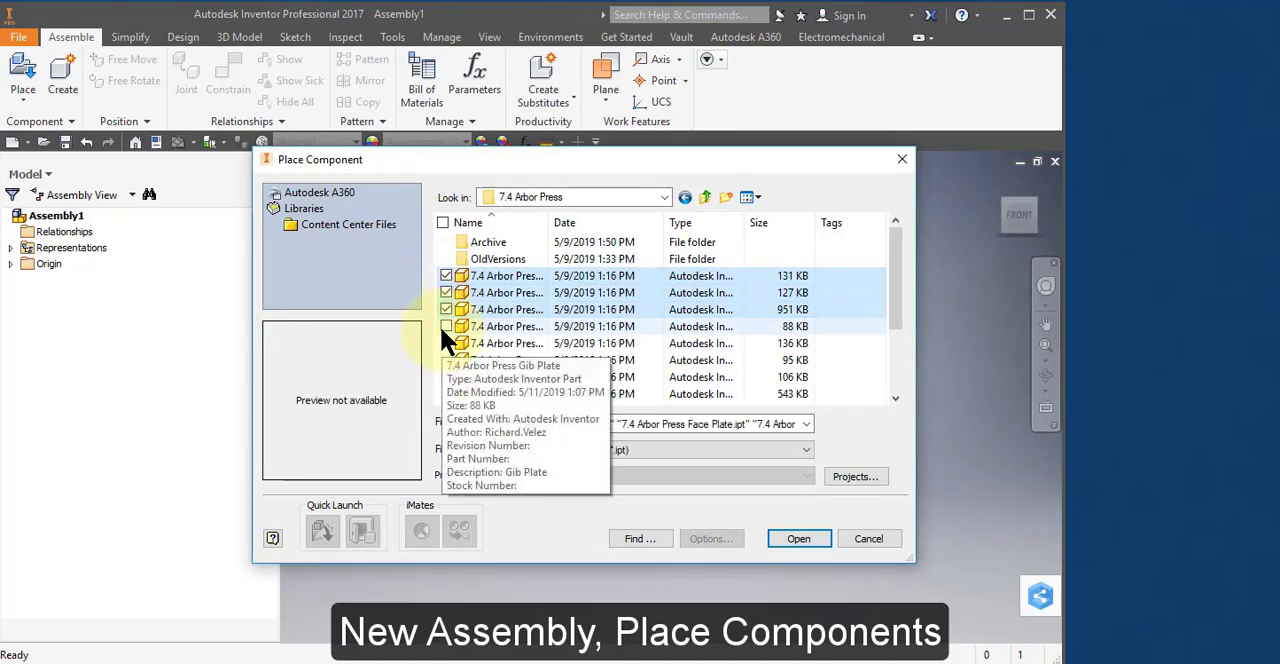
left_click(446, 326)
left_click(446, 343)
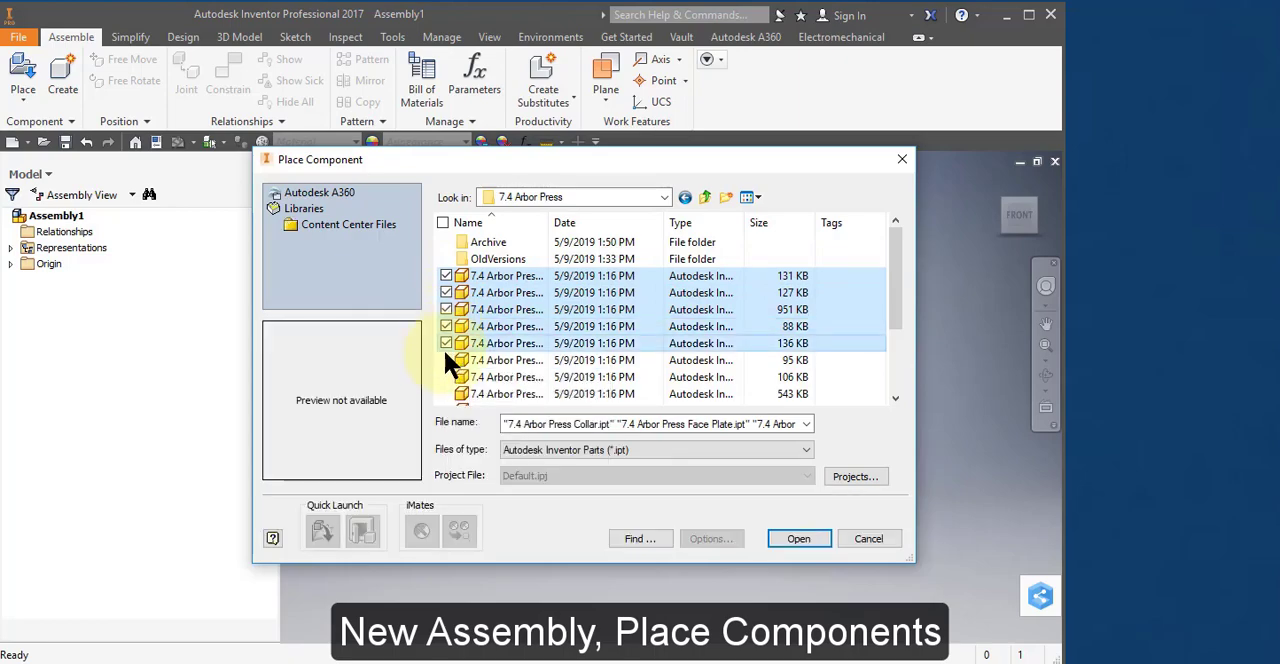
left_click(446, 360)
left_click(446, 377)
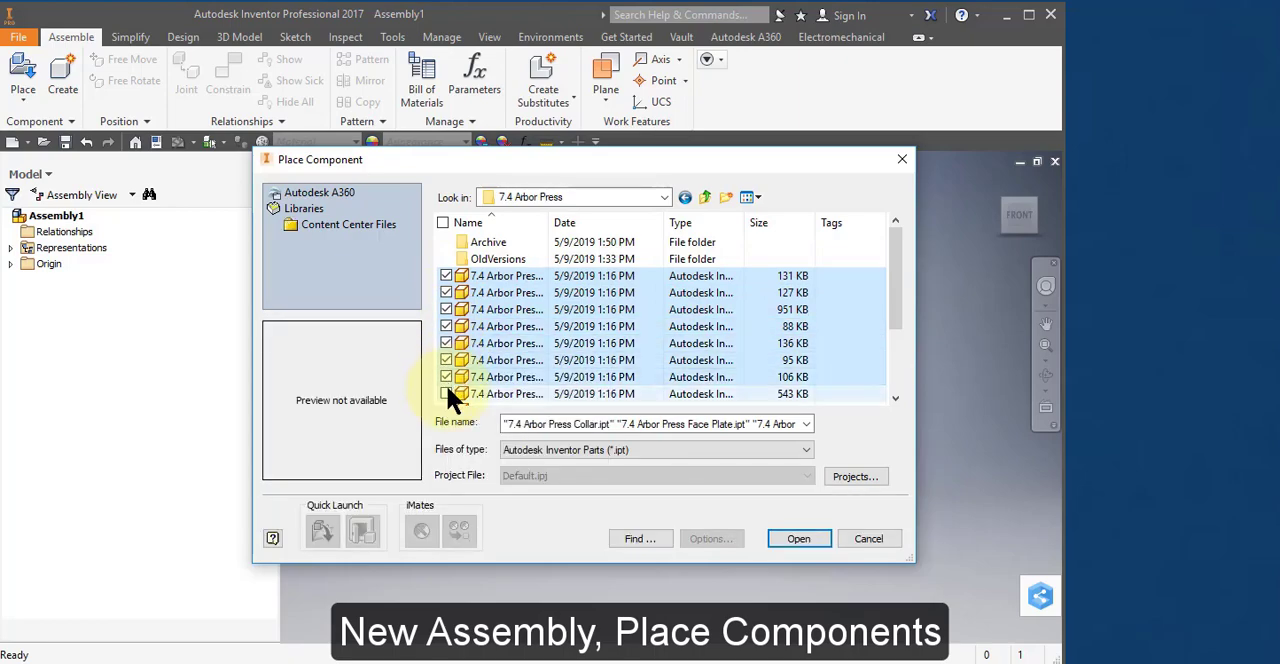
left_click(446, 394)
scroll(460, 365, "down", 2)
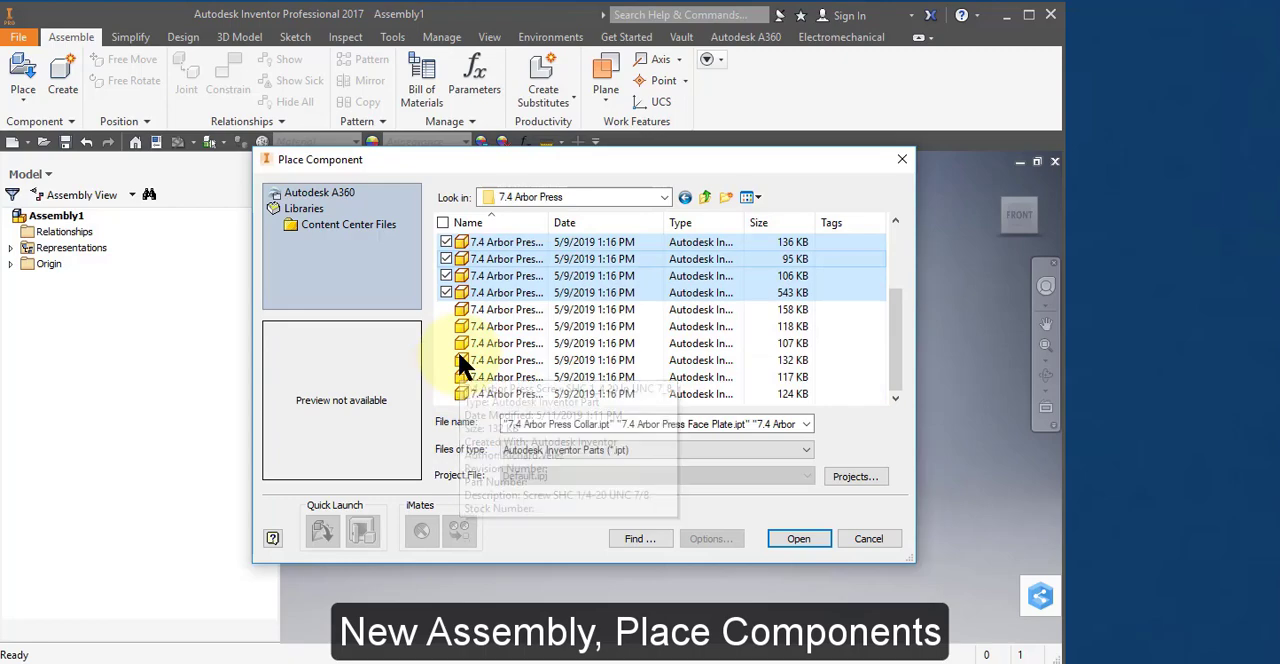
left_click(446, 309)
left_click(446, 326)
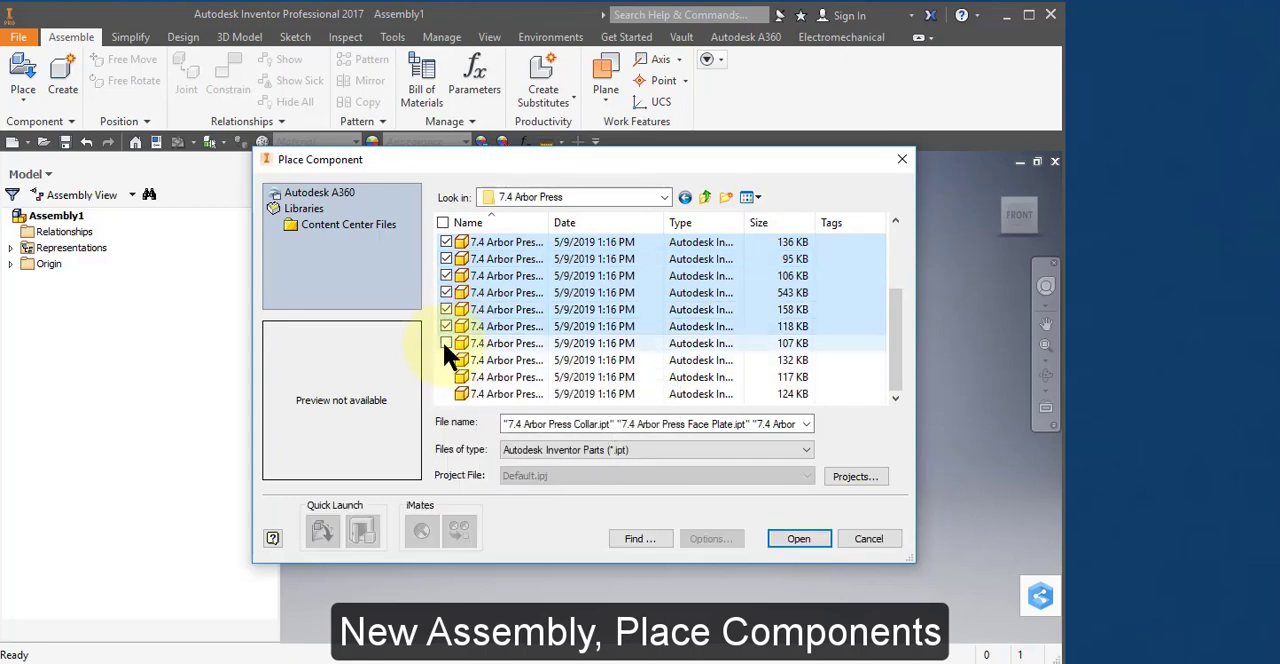
left_click(446, 343)
left_click(446, 360)
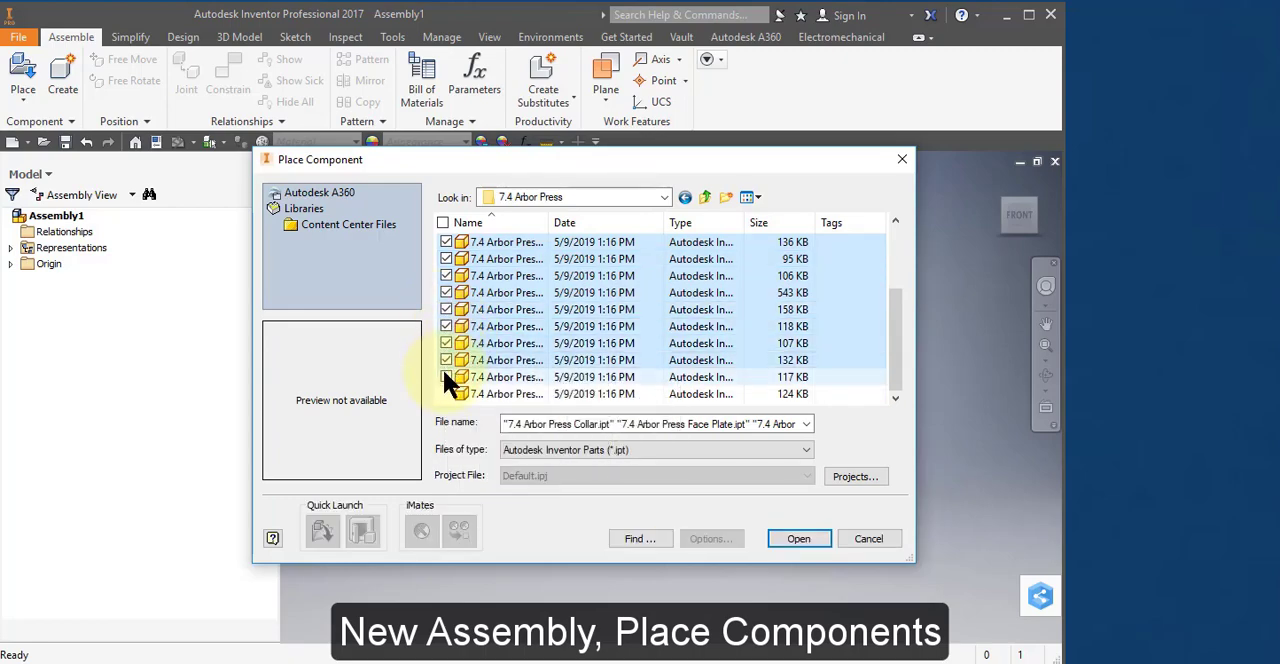
left_click(446, 377)
left_click(446, 394)
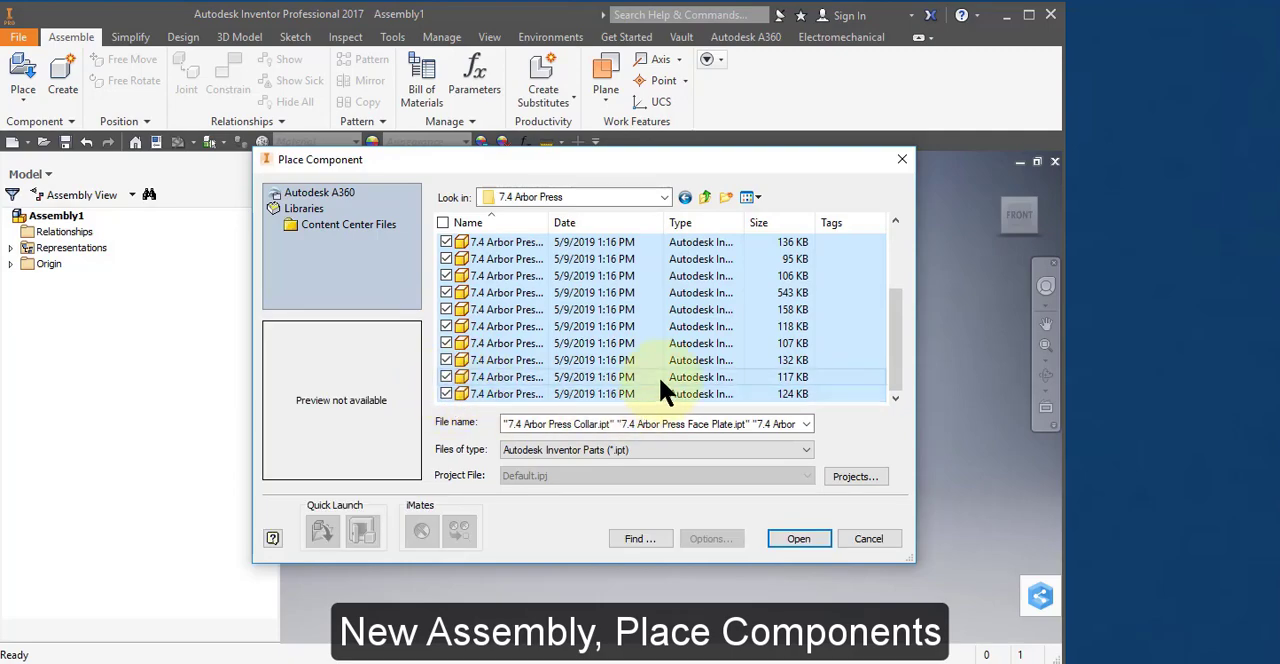
scroll(658, 375, "up", 2)
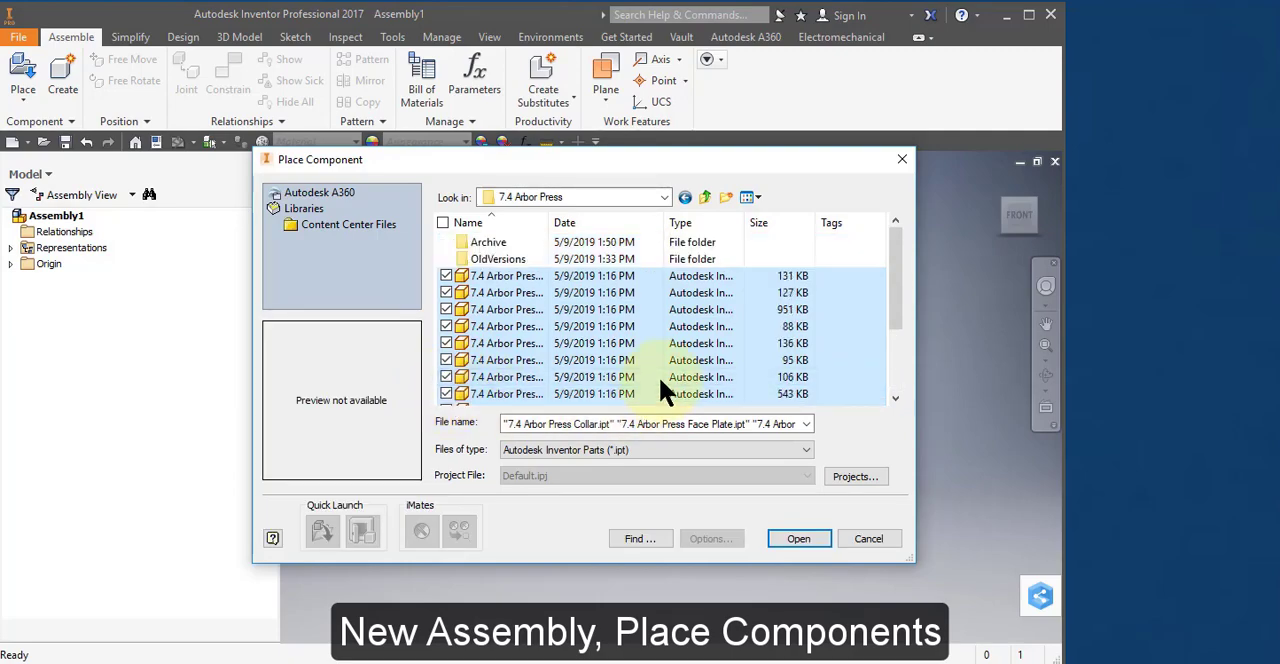
left_click(805, 538)
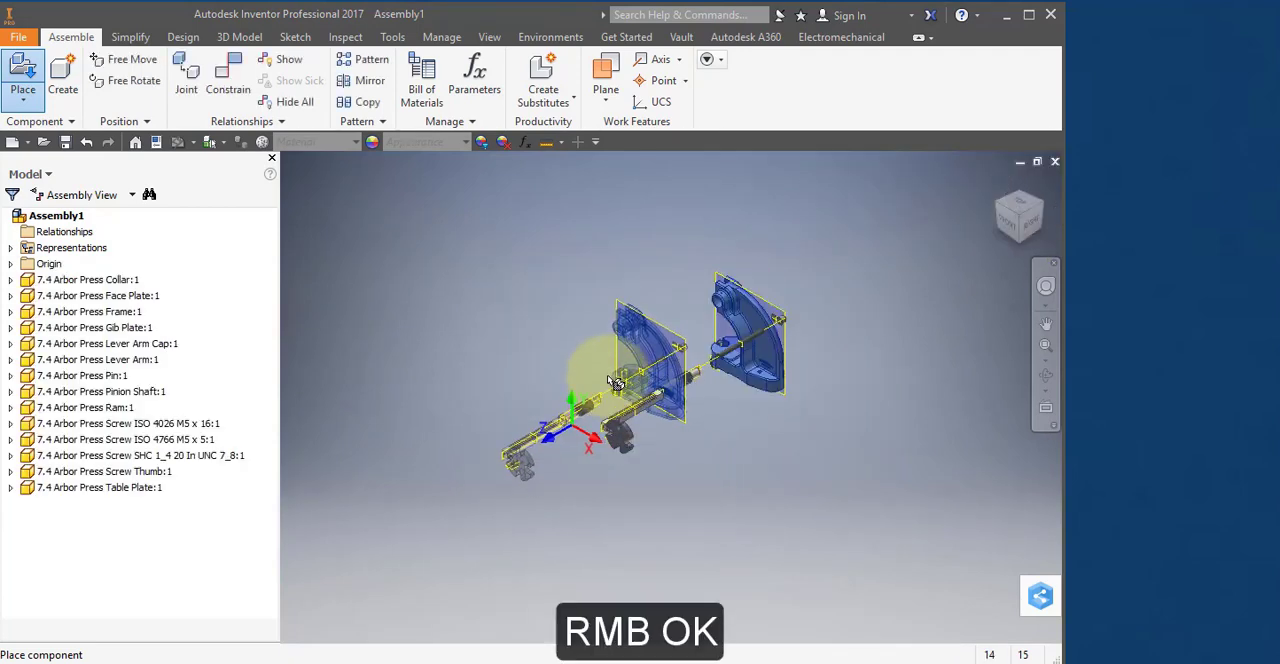
right_click(594, 354)
left_click(665, 351)
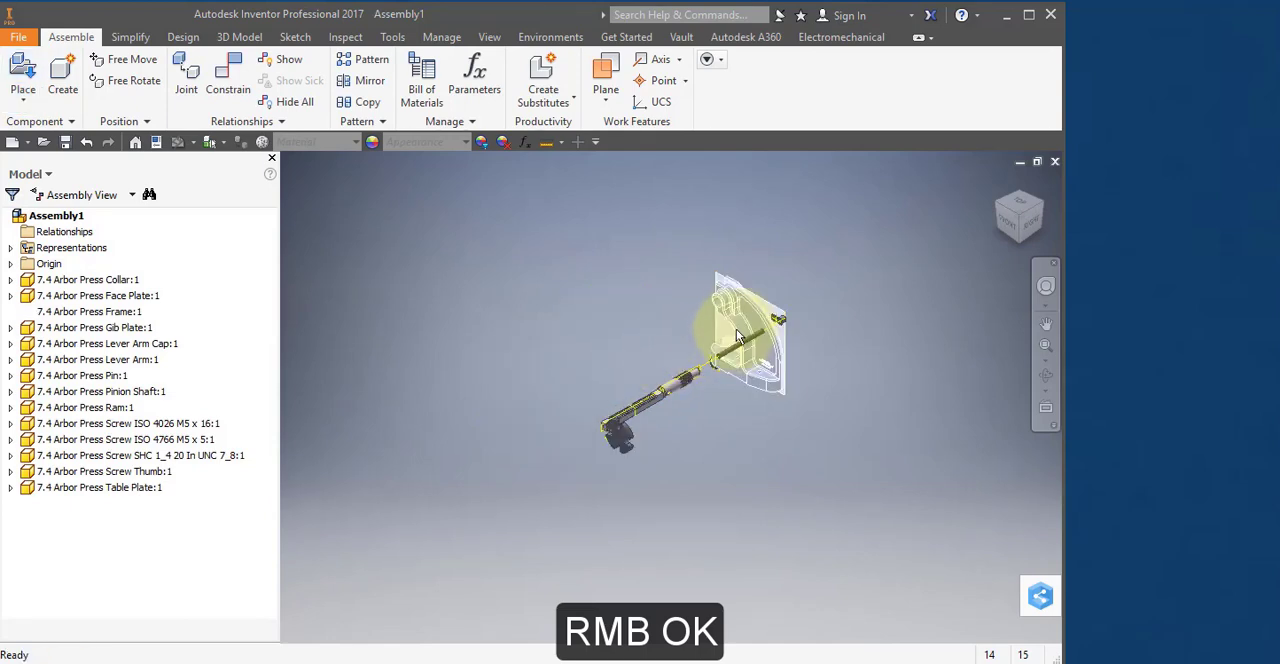
Orient the assembly to its left side and set that view as Front.
left_click(1007, 222)
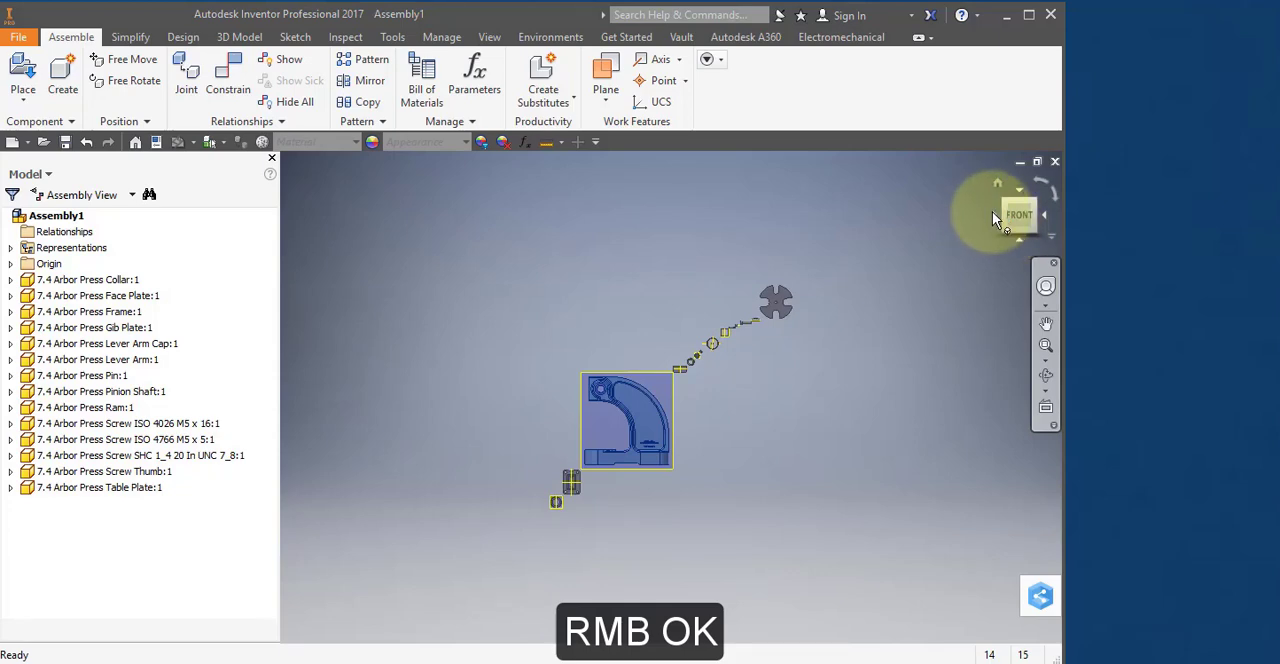
left_click(992, 211)
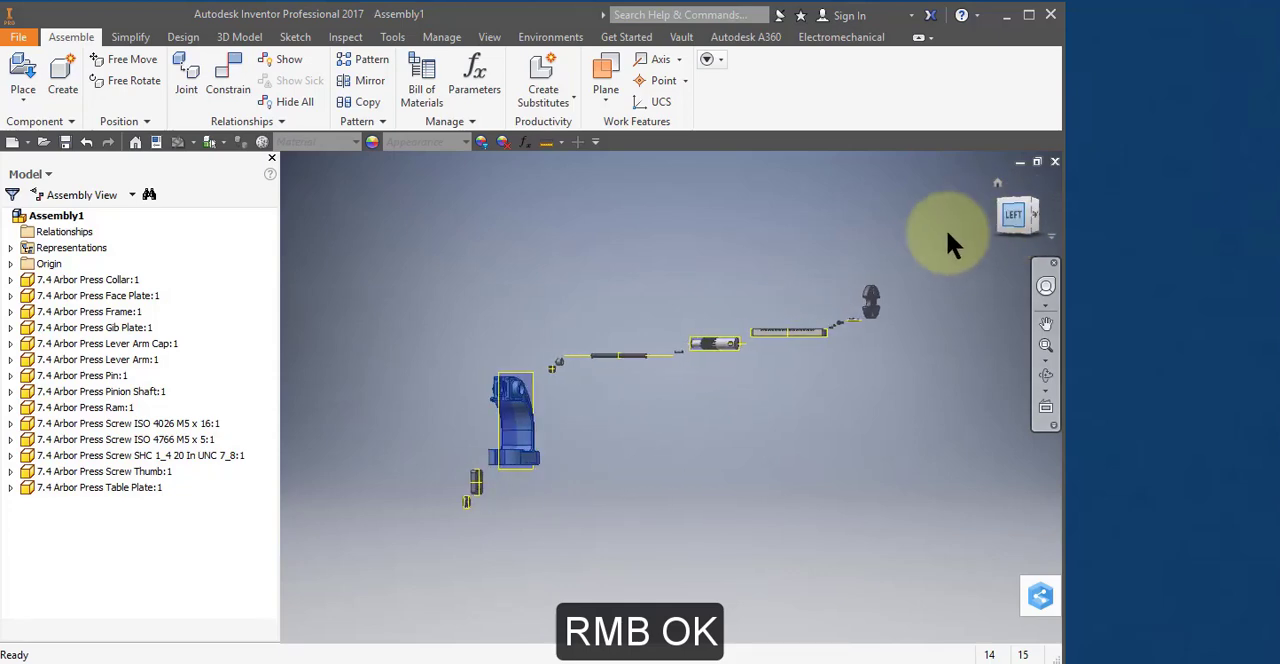
left_click(505, 437)
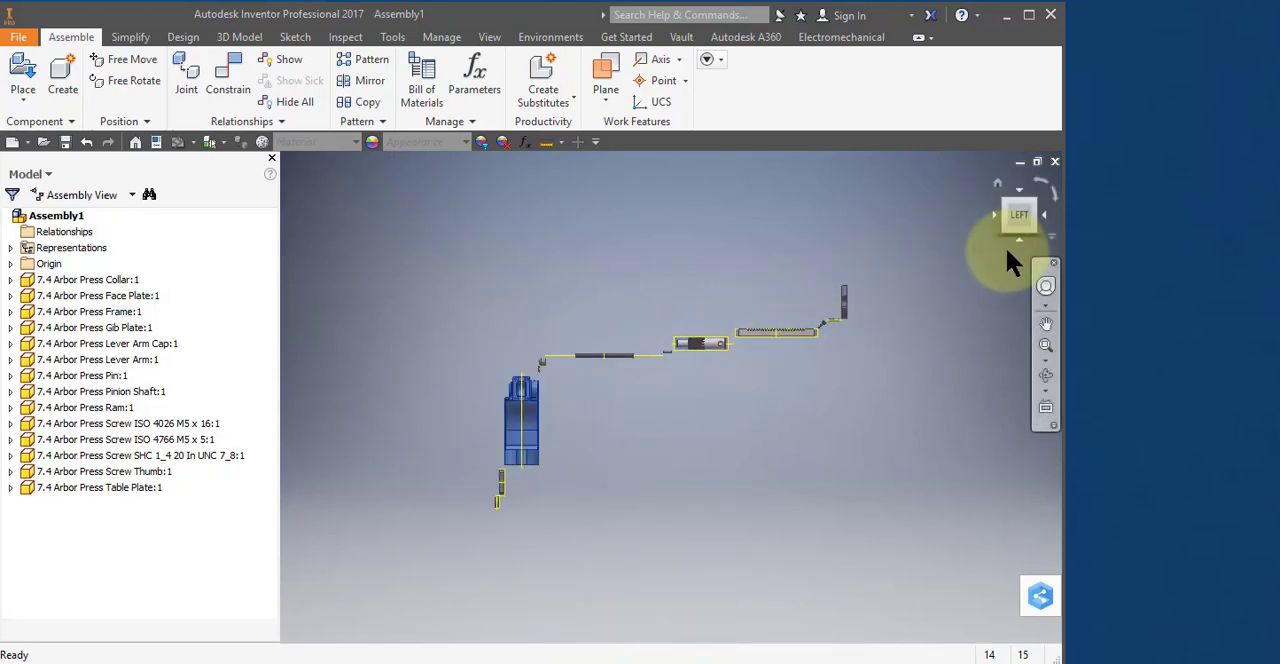
right_click(1051, 240)
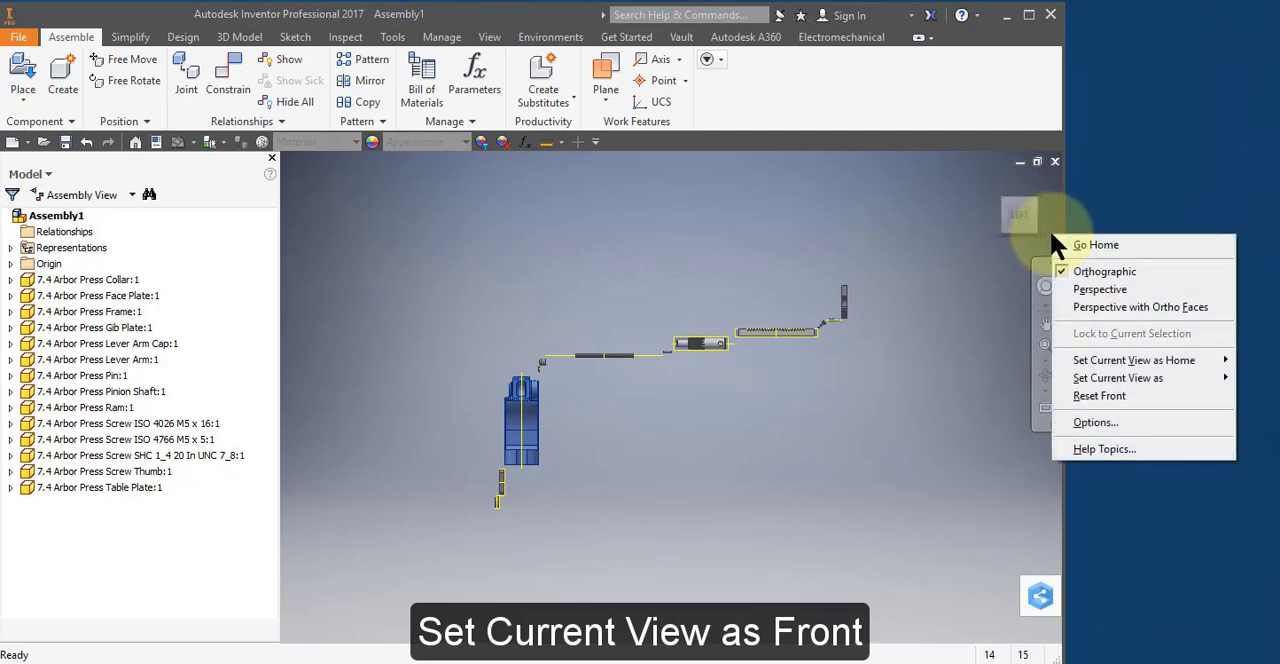
mouse_move(1096, 380)
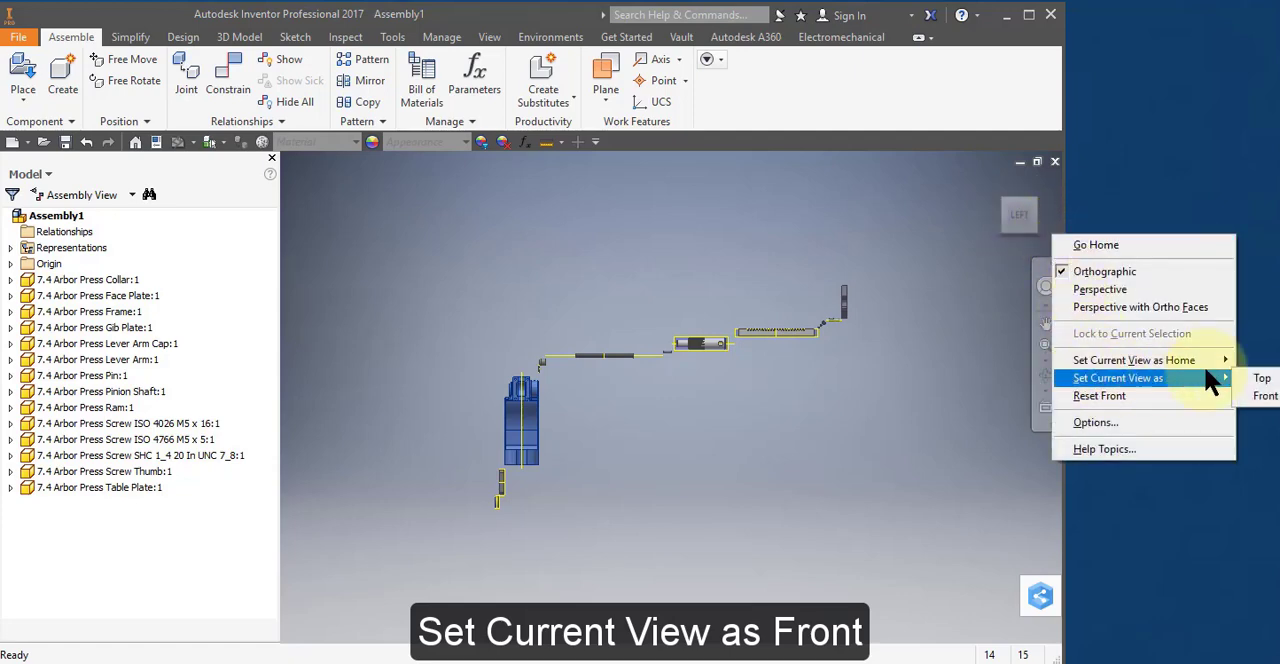
left_click(1274, 396)
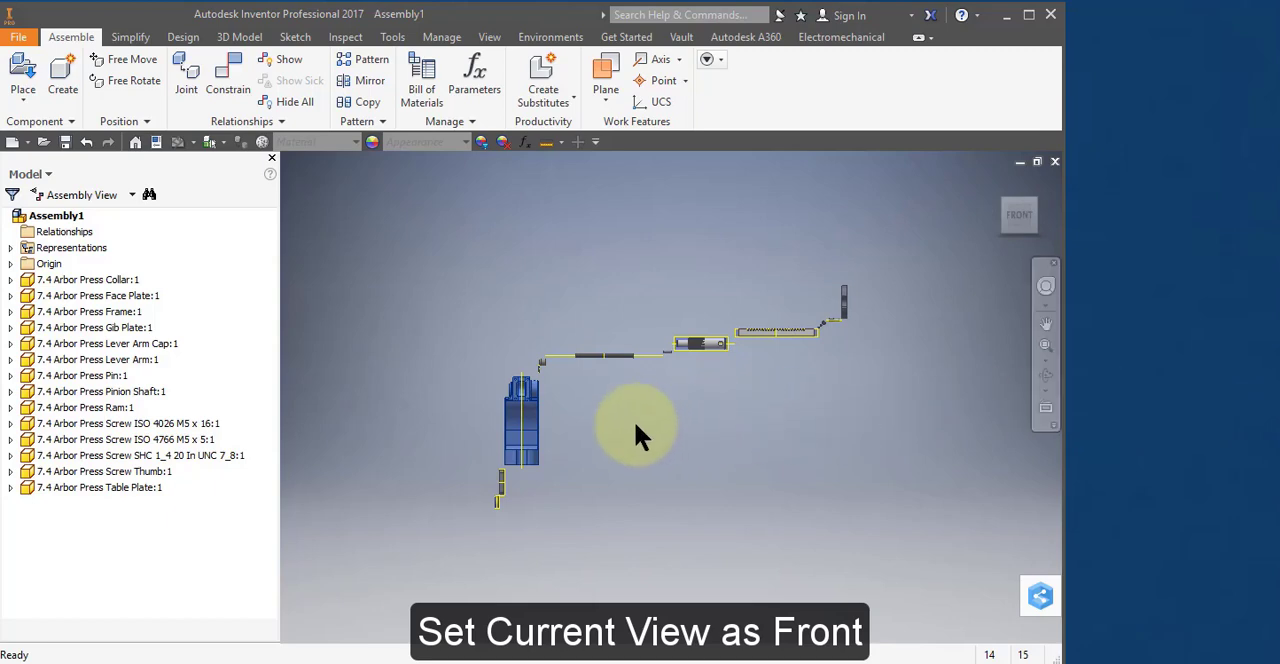
Ground the 7.4 Arbor Press Frame component and test that it is fixed by trying to move it.
left_click(541, 428)
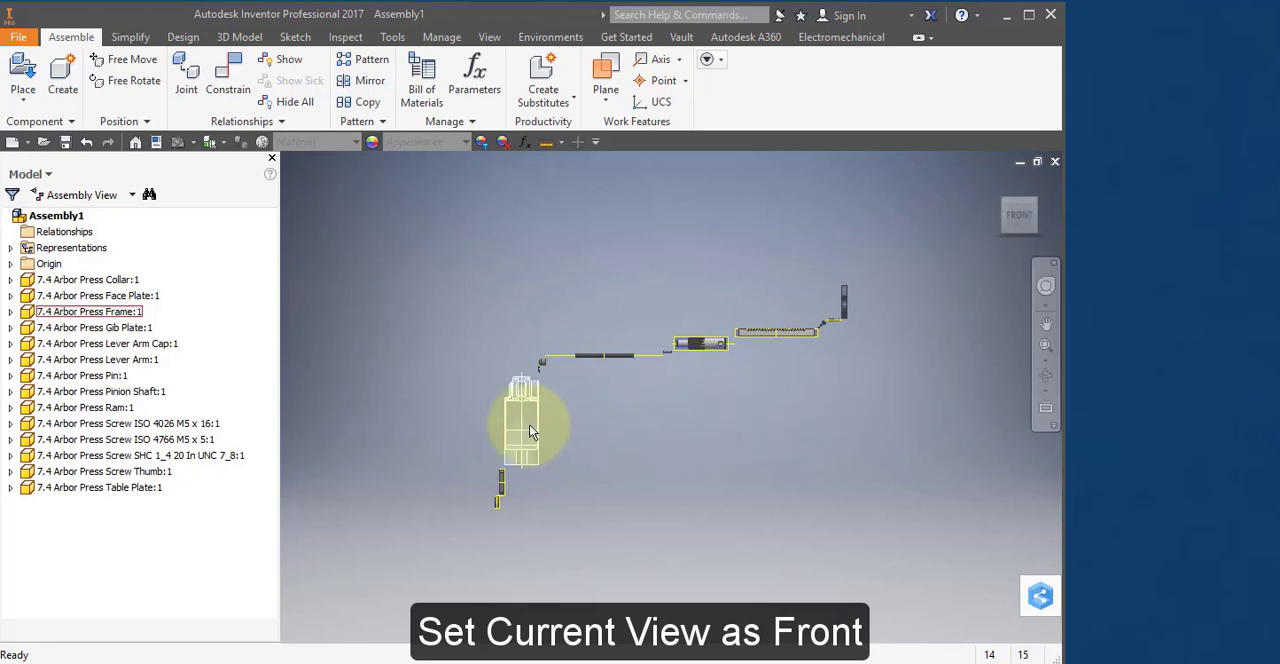
left_click(526, 423)
scroll(526, 423, "down", 6)
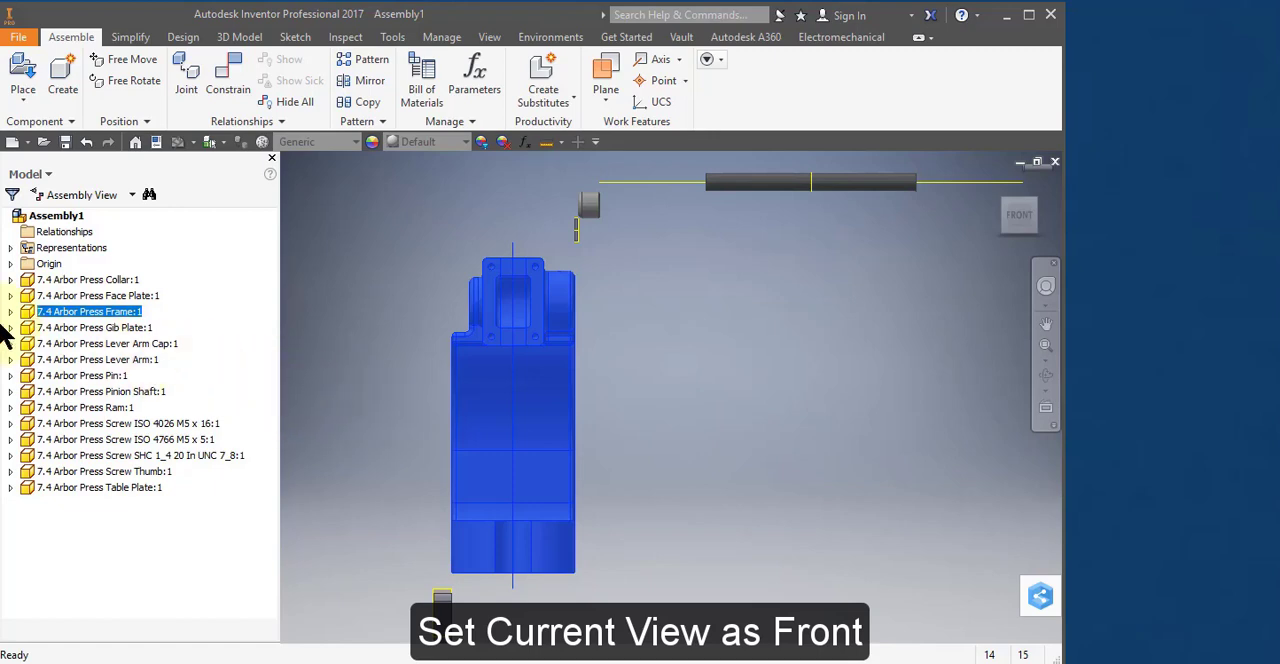
double_click(28, 312)
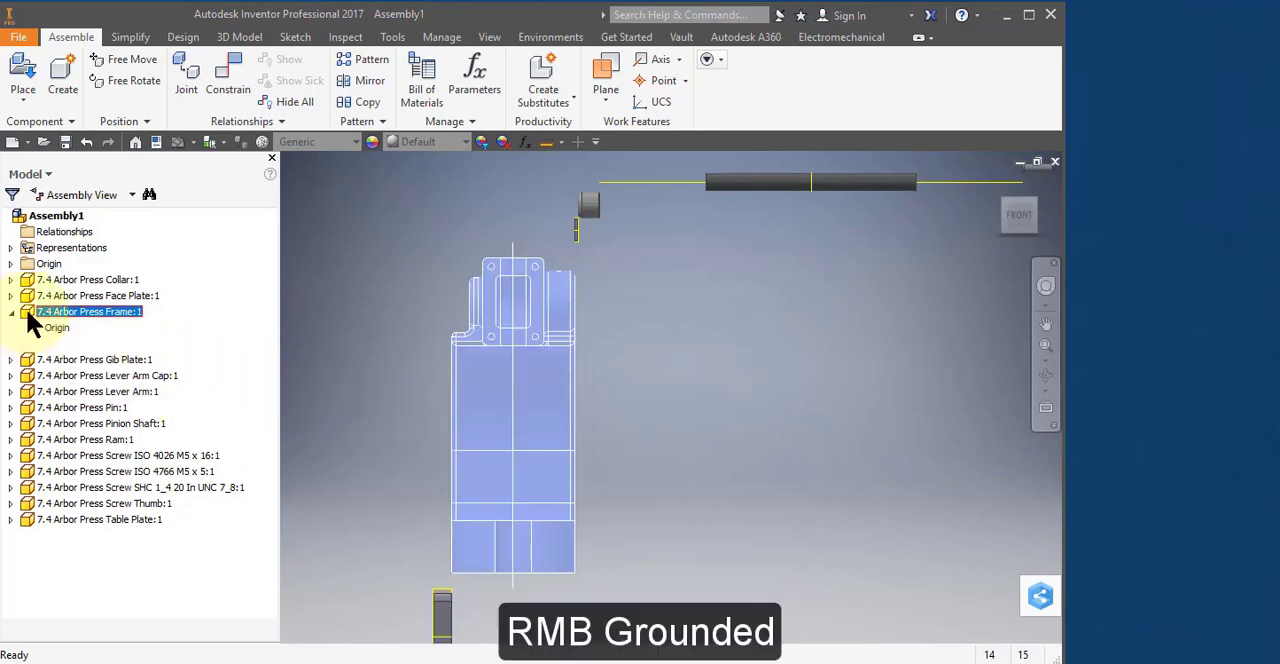
right_click(28, 314)
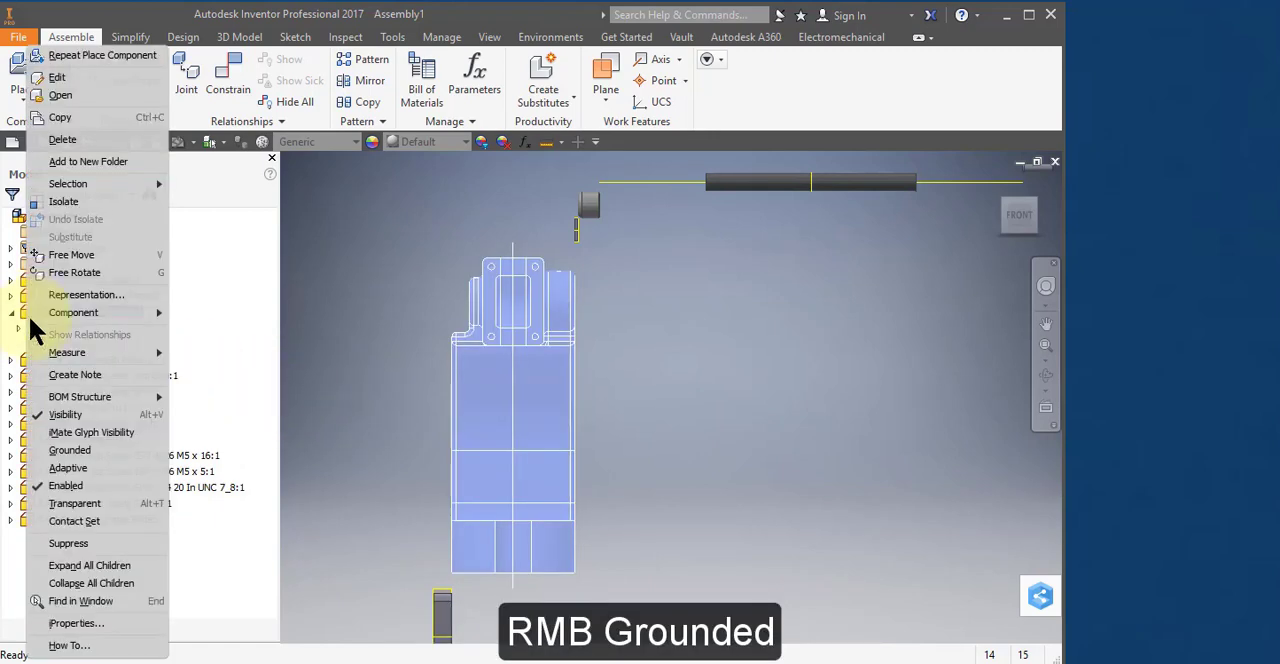
left_click(66, 451)
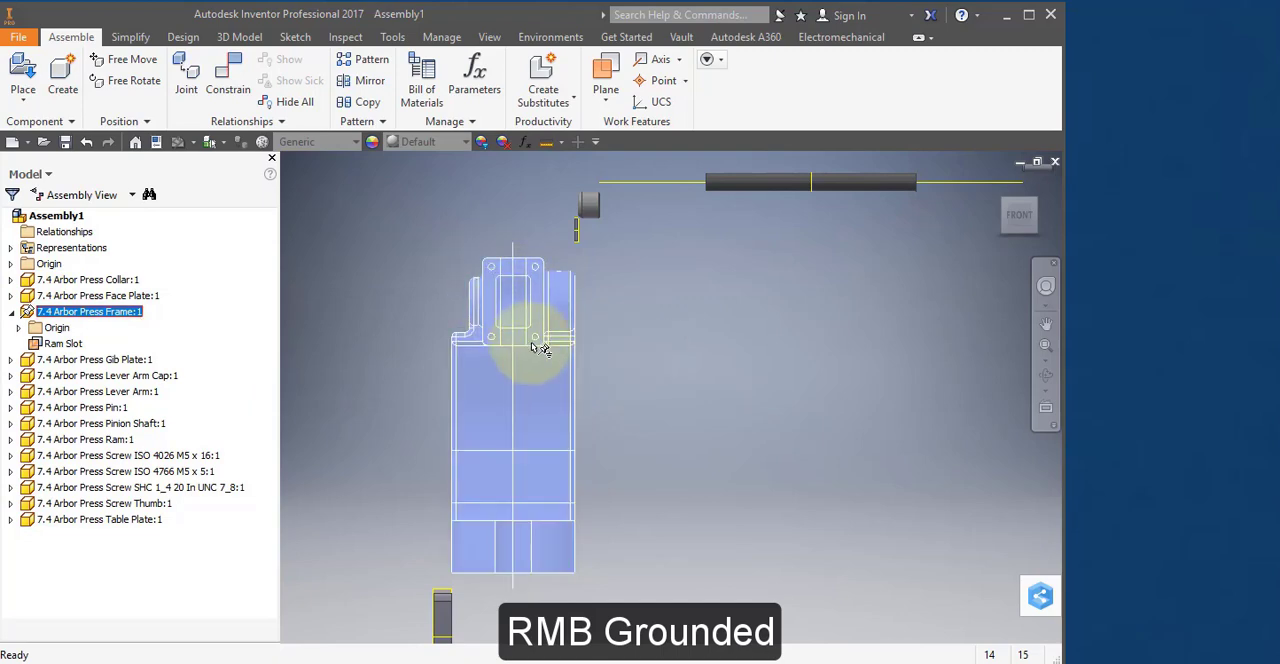
mouse_move(533, 347)
middle_mouse_down("shift")
mouse_move(500, 338)
mouse_move(494, 358)
mouse_move(609, 389)
mouse_move(703, 385)
mouse_move(548, 348)
middle_mouse_up("shift")
left_click(700, 372)
Move the 7.4 Arbor Press Table Plate from the far end of the row of parts to just in front of the frame's base.
scroll(698, 373, "down", 3)
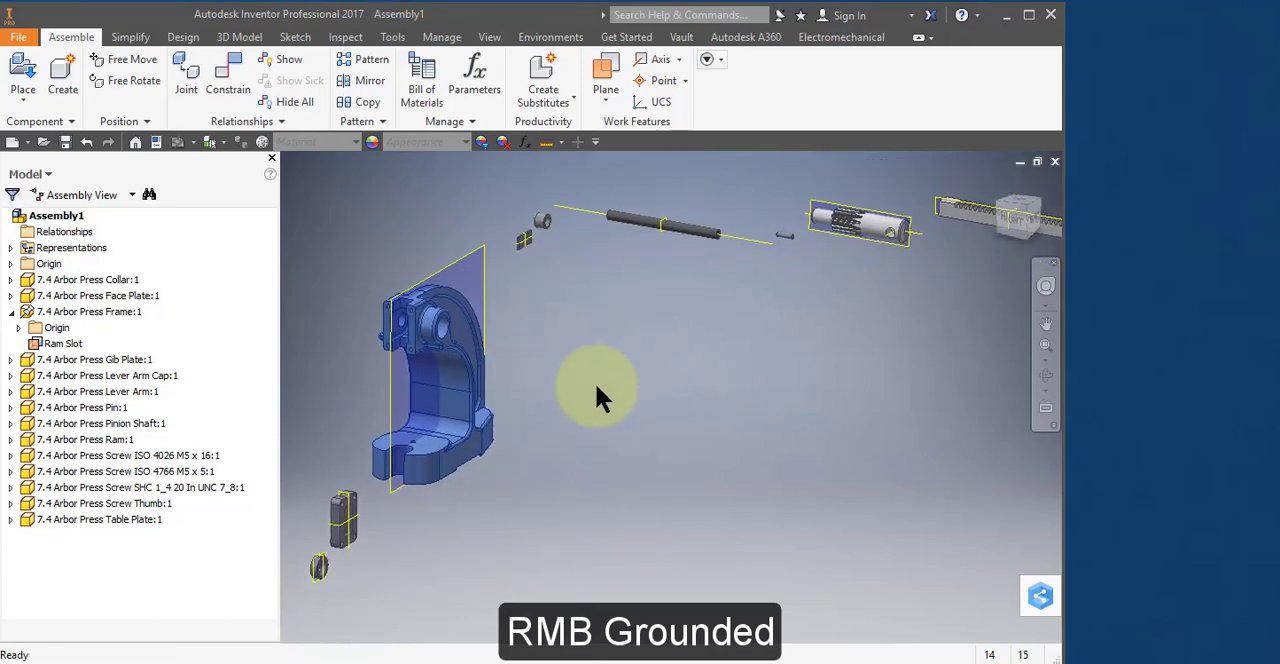
scroll(596, 386, "down", 2)
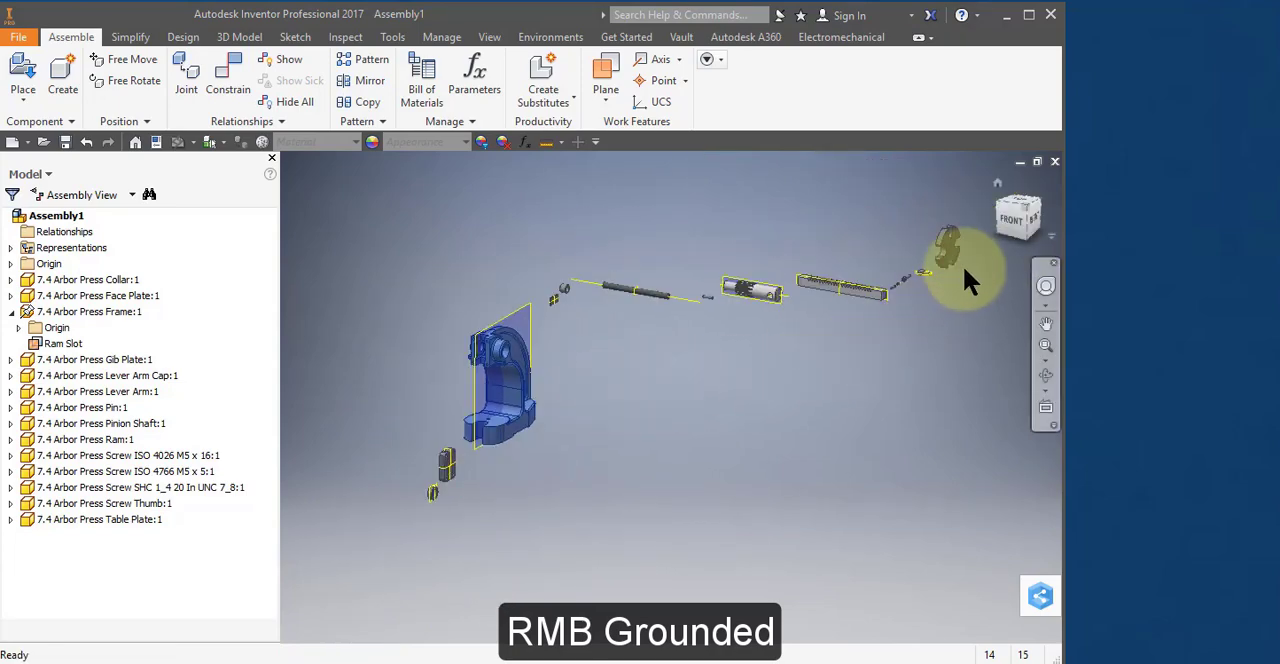
left_click_drag(952, 251, 452, 410)
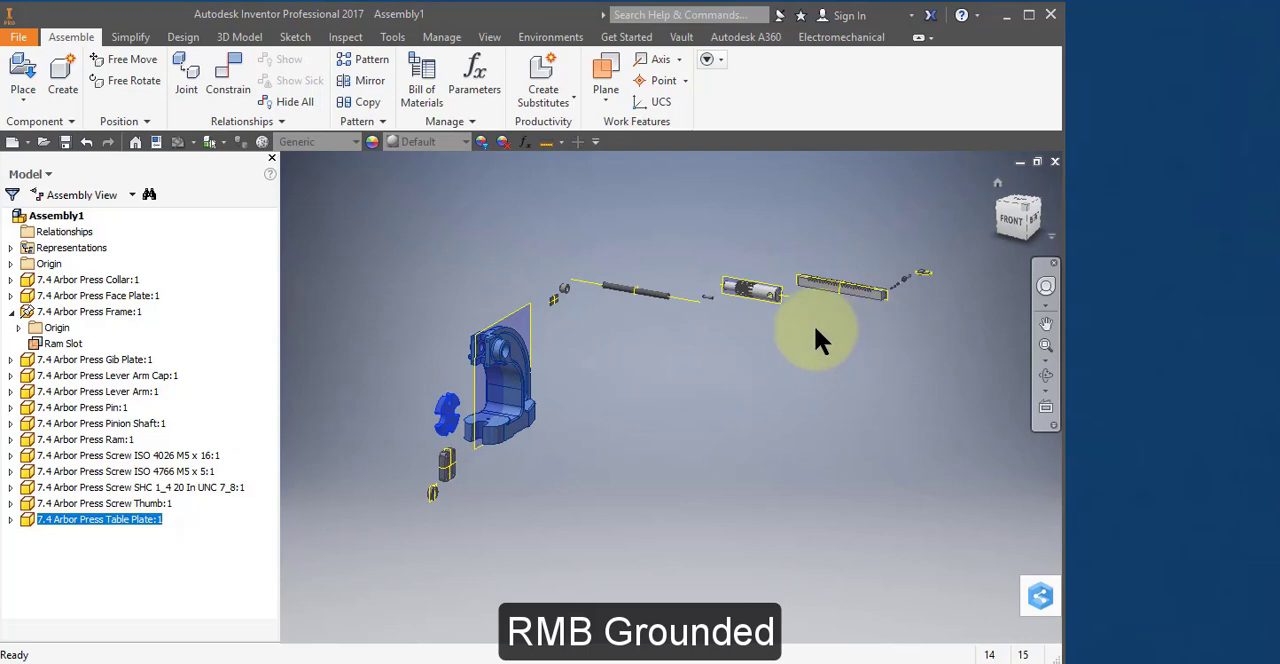
Constrain the Table Plate's centre hole to the hole on top of the frame's base with an opposed Insert constraint.
scroll(505, 390, "up", 8)
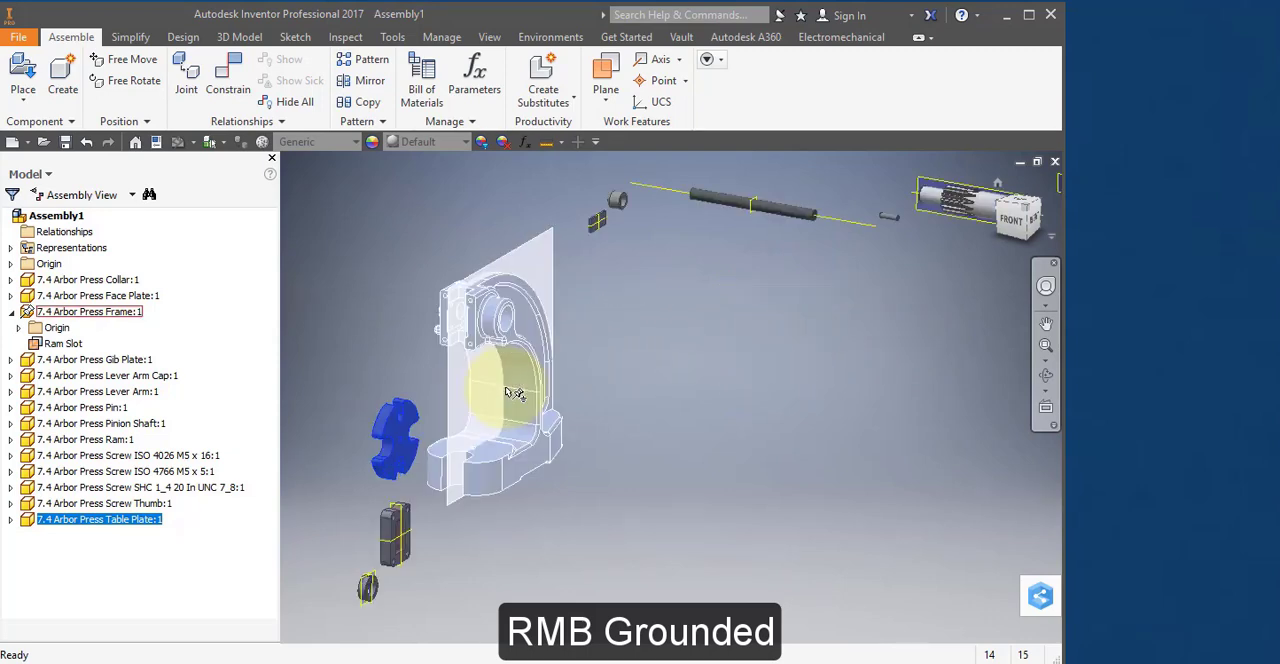
middle_click_drag(447, 425, 568, 425)
scroll(405, 447, "up", 5)
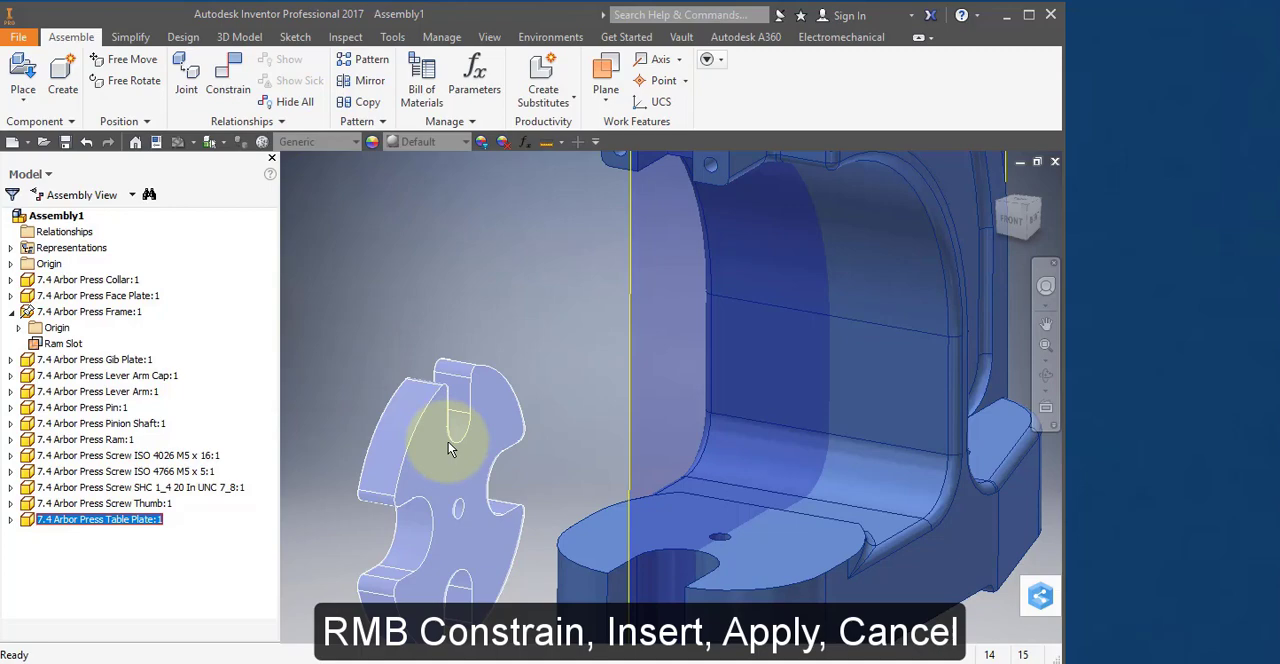
right_click(446, 440)
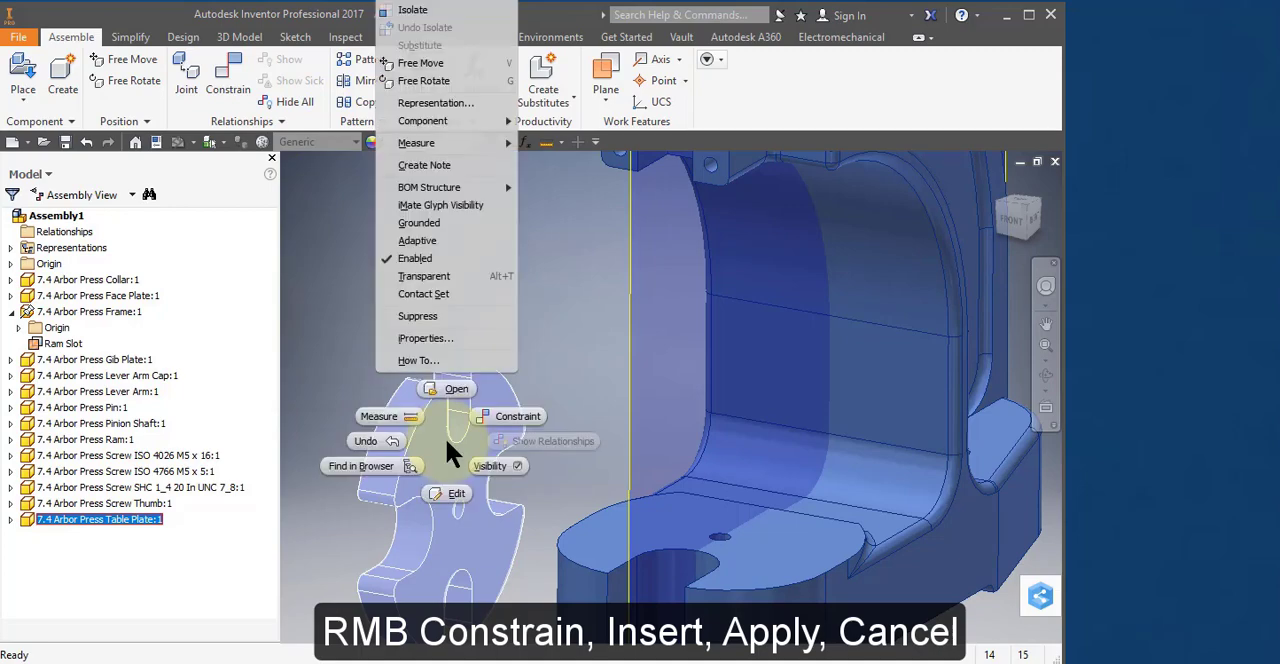
left_click(513, 416)
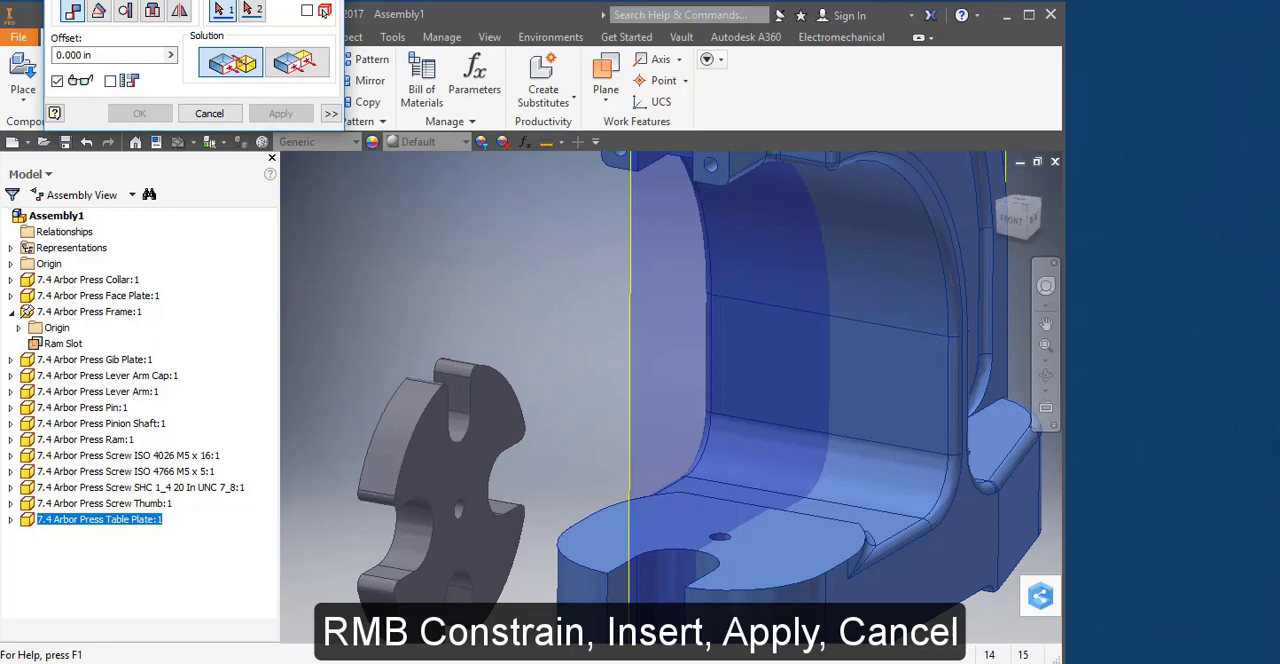
left_click(260, 236)
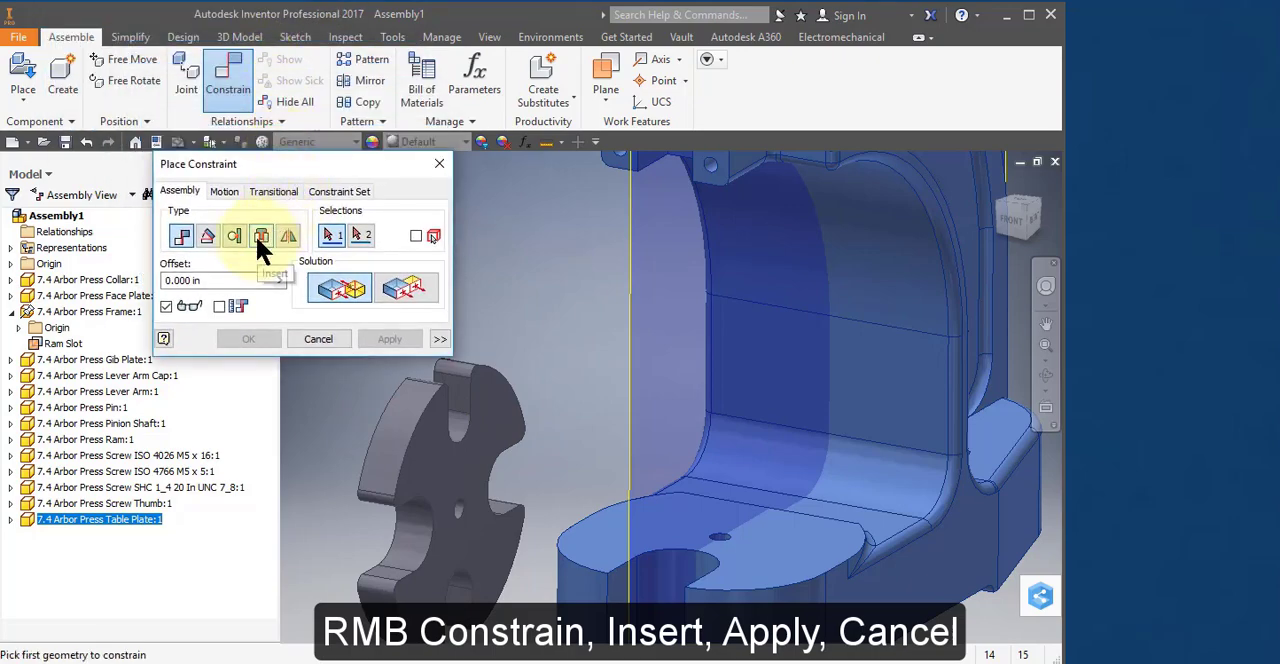
left_click(460, 510)
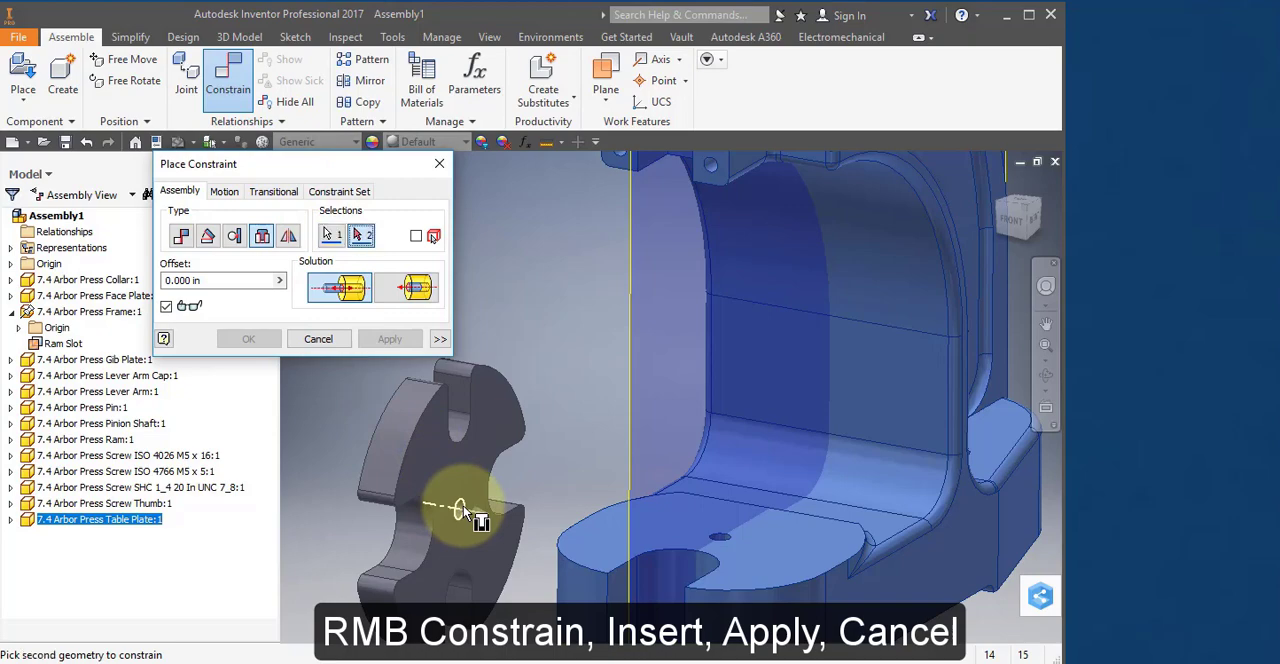
left_click(736, 544)
left_click(389, 339)
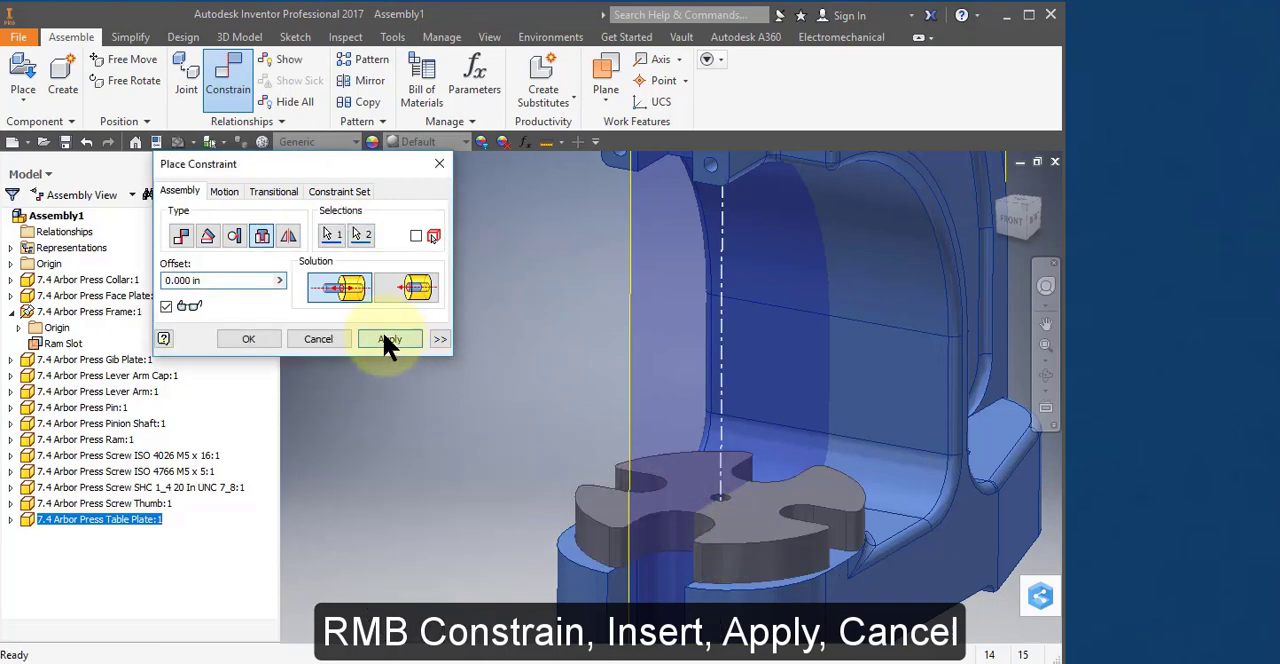
left_click(318, 339)
mouse_move(800, 525)
left_mouse_down()
mouse_move(777, 541)
mouse_move(823, 577)
mouse_move(768, 532)
mouse_move(823, 531)
mouse_move(800, 509)
left_mouse_up()
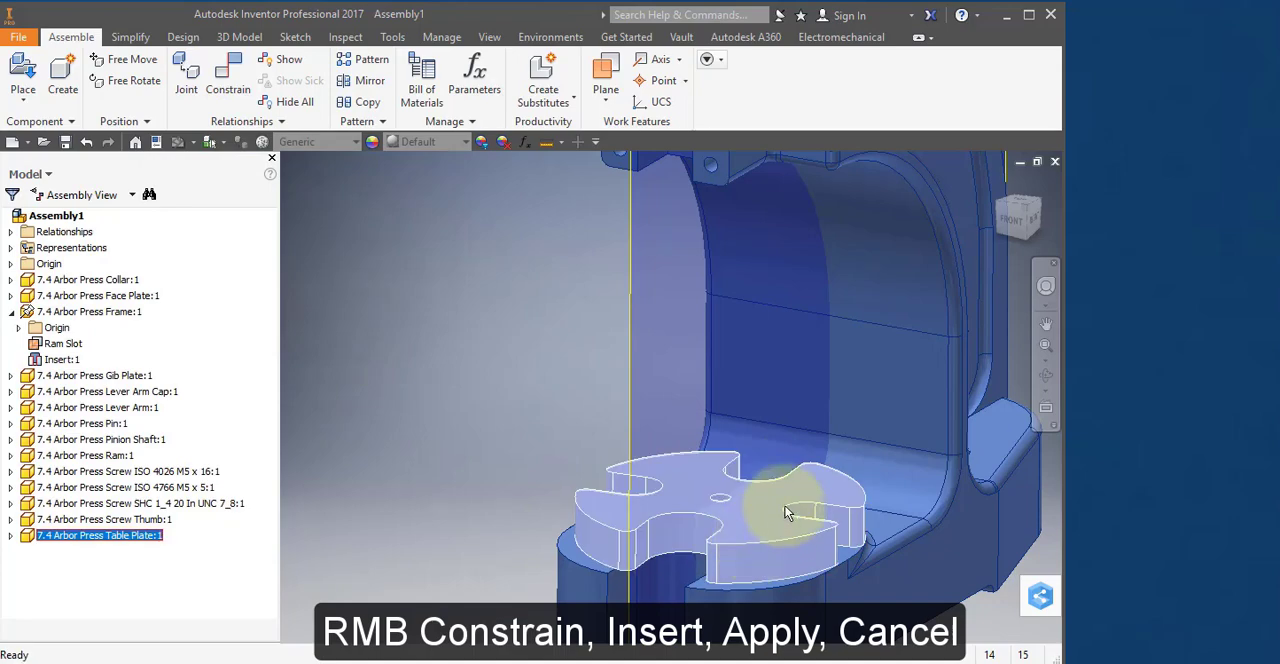
Move the 7.4 Arbor Press Pin from the row of parts to beside the table plate at the frame's base.
scroll(830, 509, "down", 5)
middle_click_drag(903, 466, 441, 549)
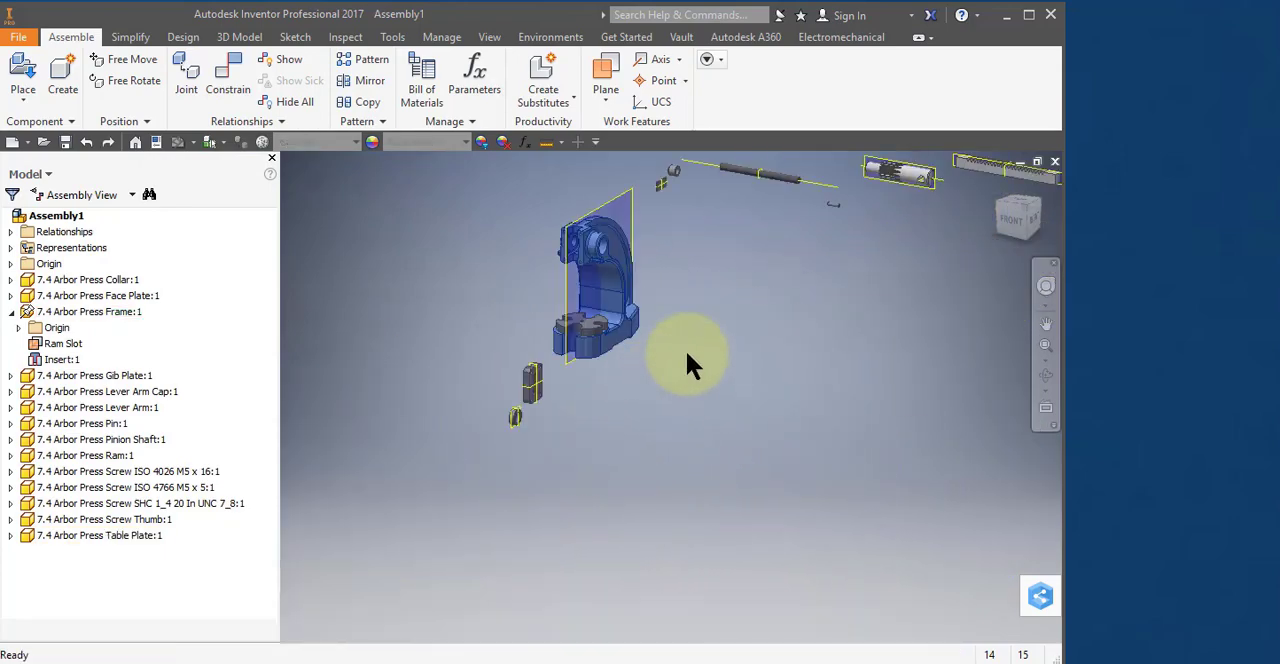
scroll(826, 199, "down", 6)
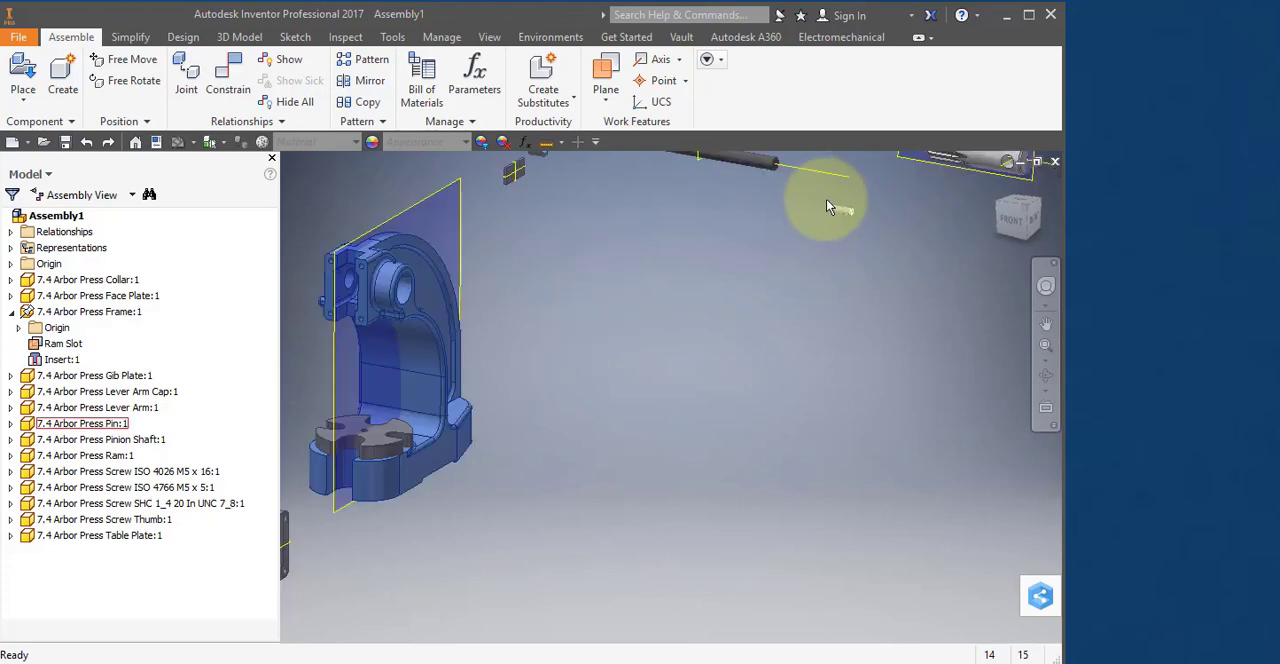
left_click_drag(855, 220, 368, 484)
scroll(490, 391, "up", 2)
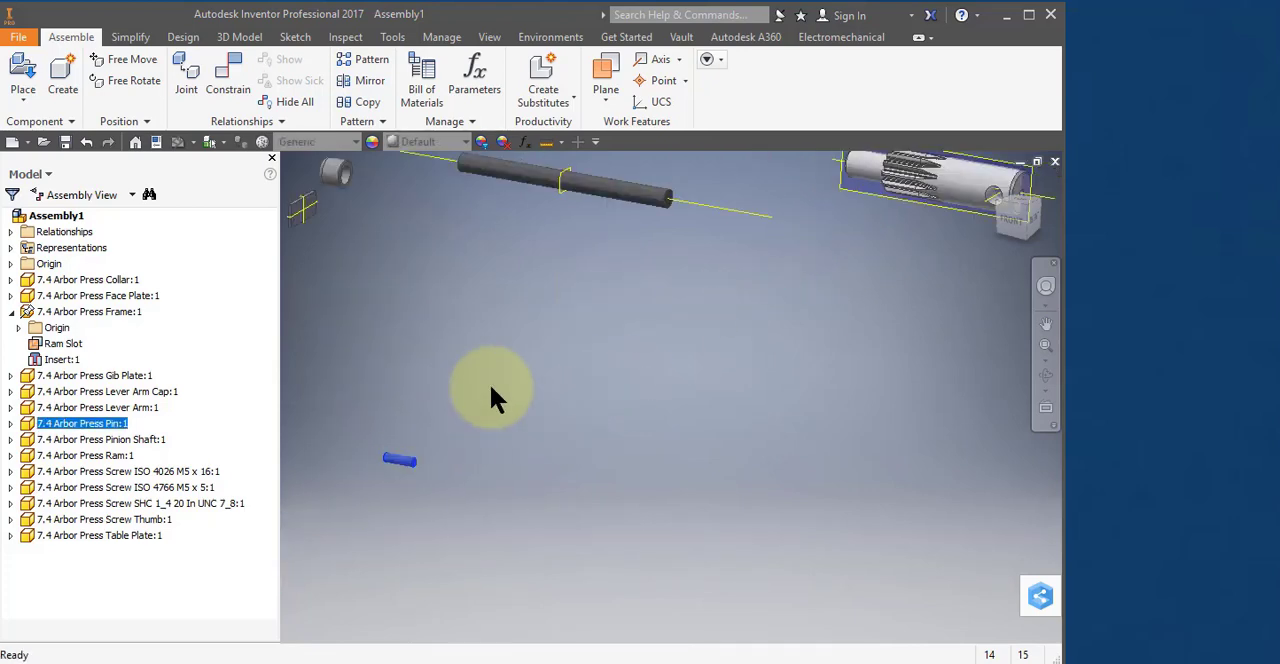
scroll(494, 390, "up", 5)
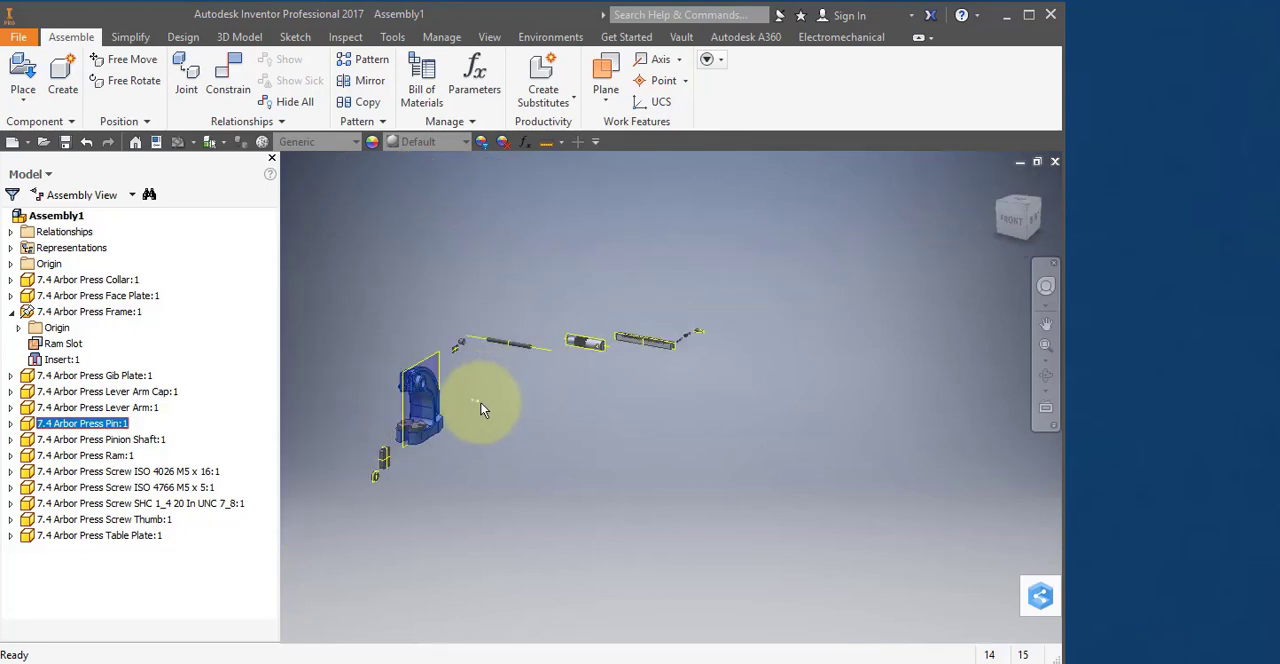
left_click_drag(425, 403, 390, 420)
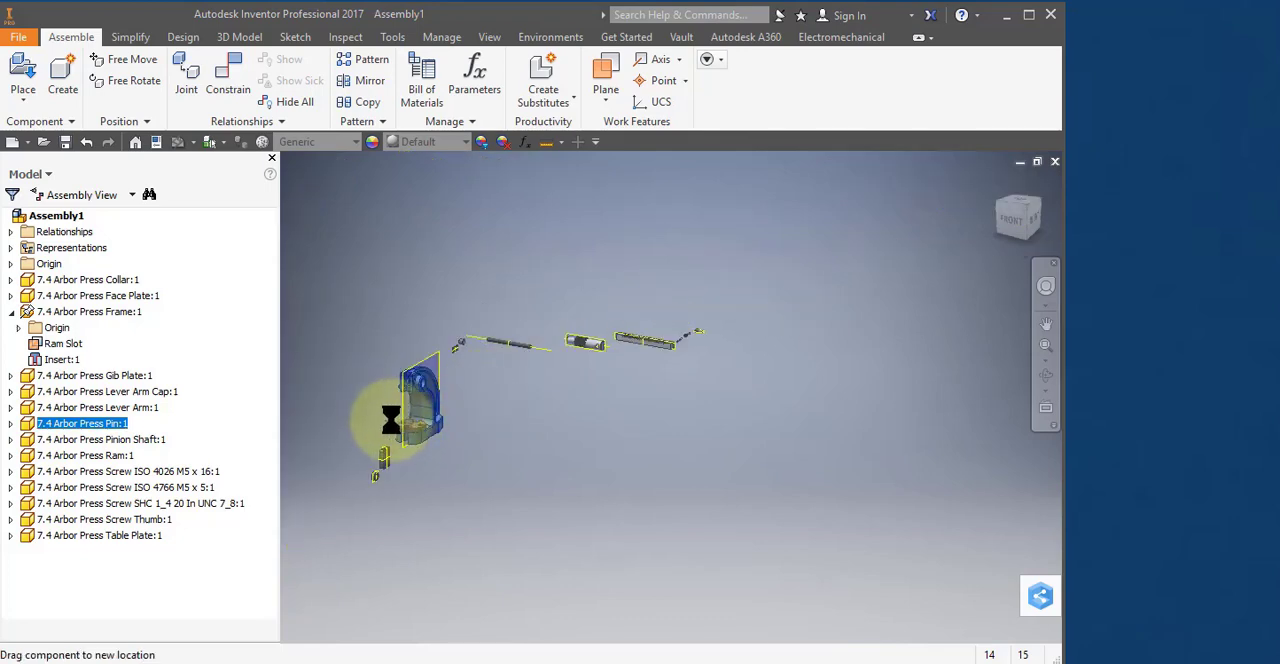
scroll(389, 426, "down", 6)
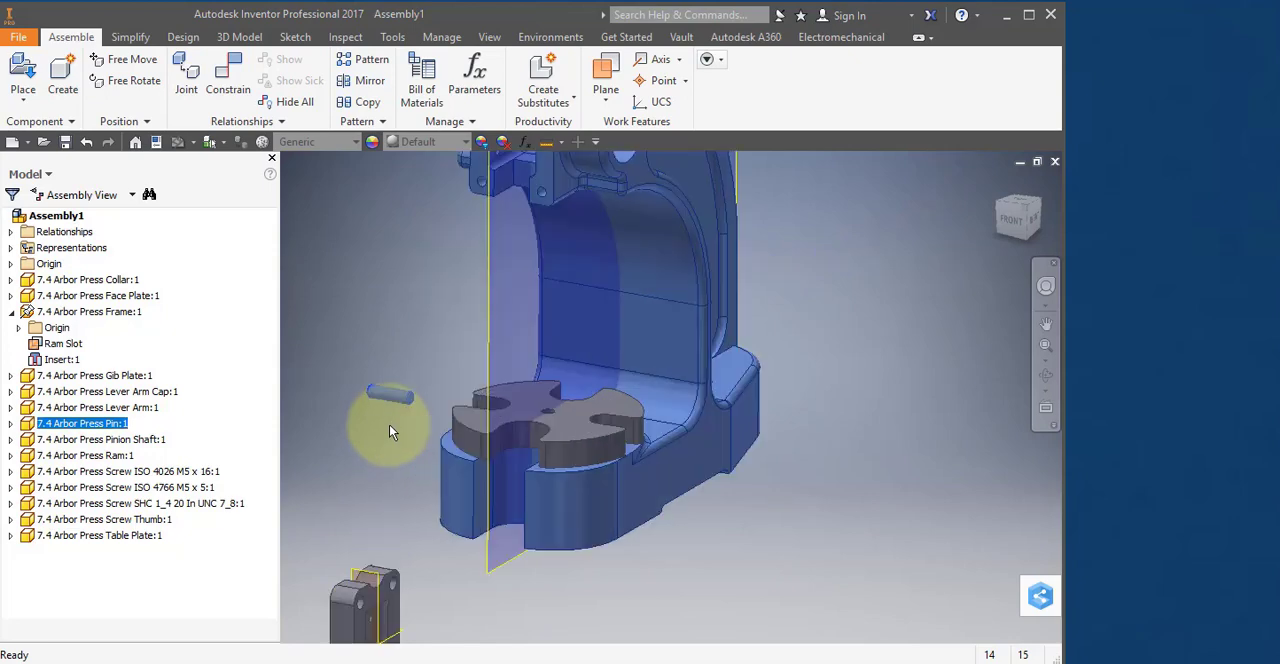
scroll(389, 420, "down", 3)
Tilt the Pin slightly with Free Rotate so that its end edge is easy to select.
left_click(491, 291)
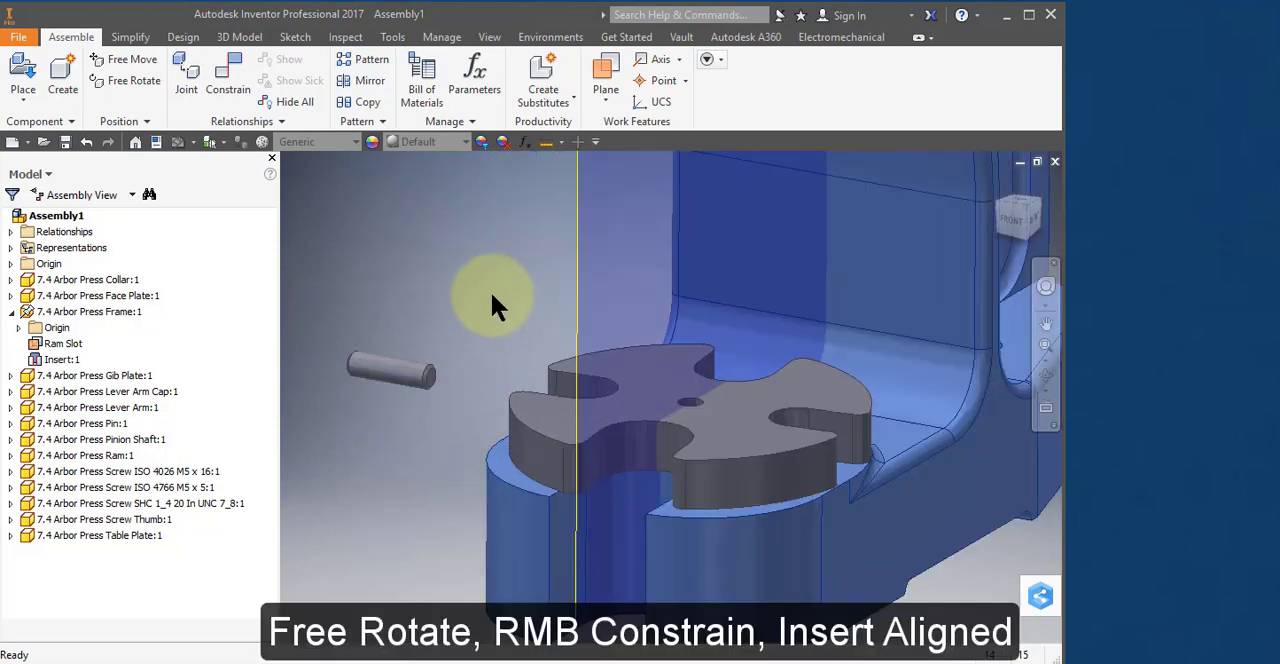
left_click(377, 366)
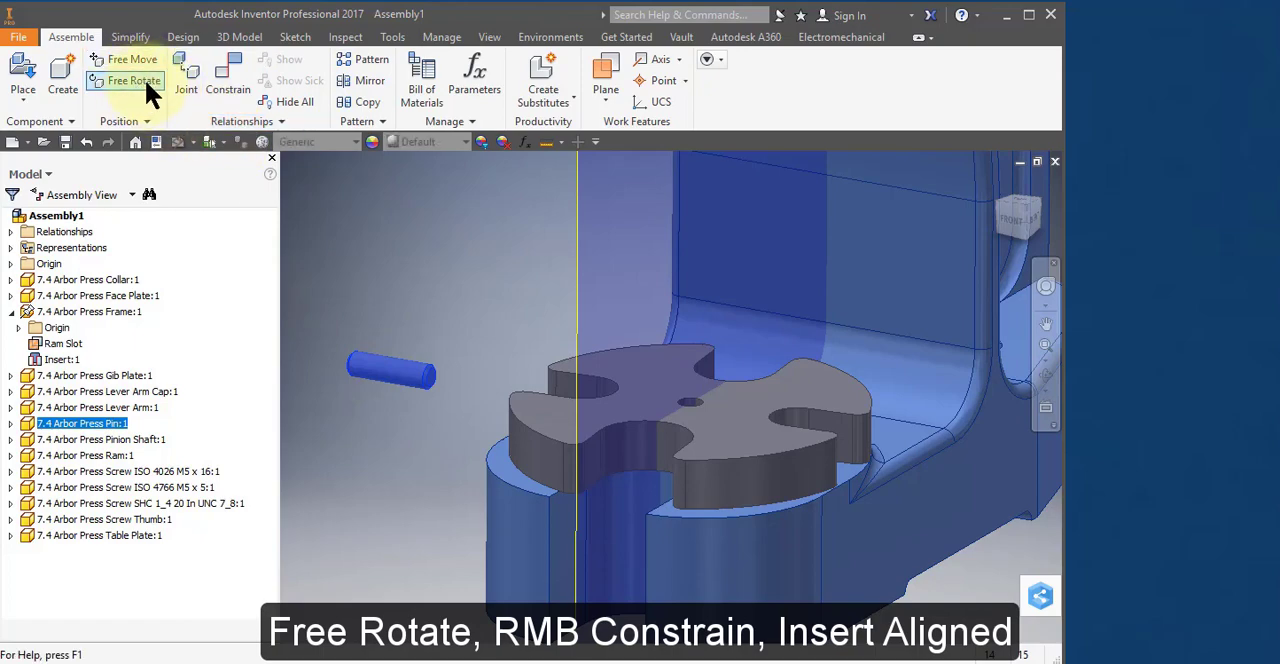
left_click(134, 81)
left_click(368, 370)
left_click_drag(368, 370, 466, 257)
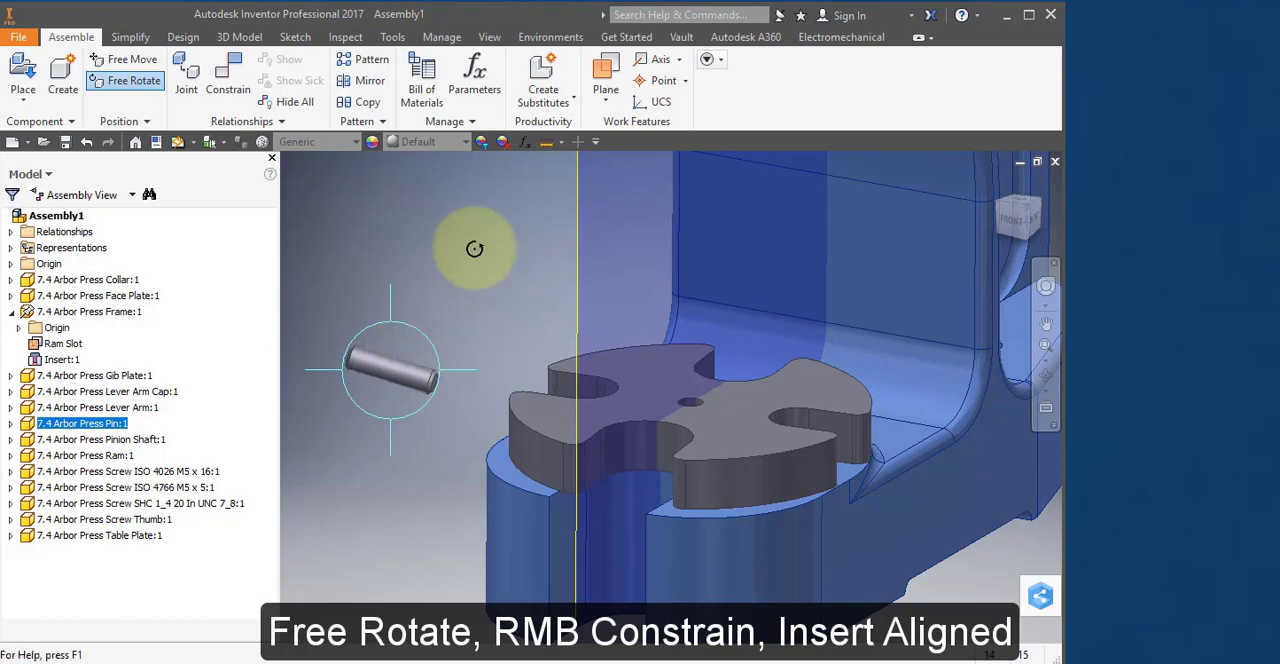
key("Escape")
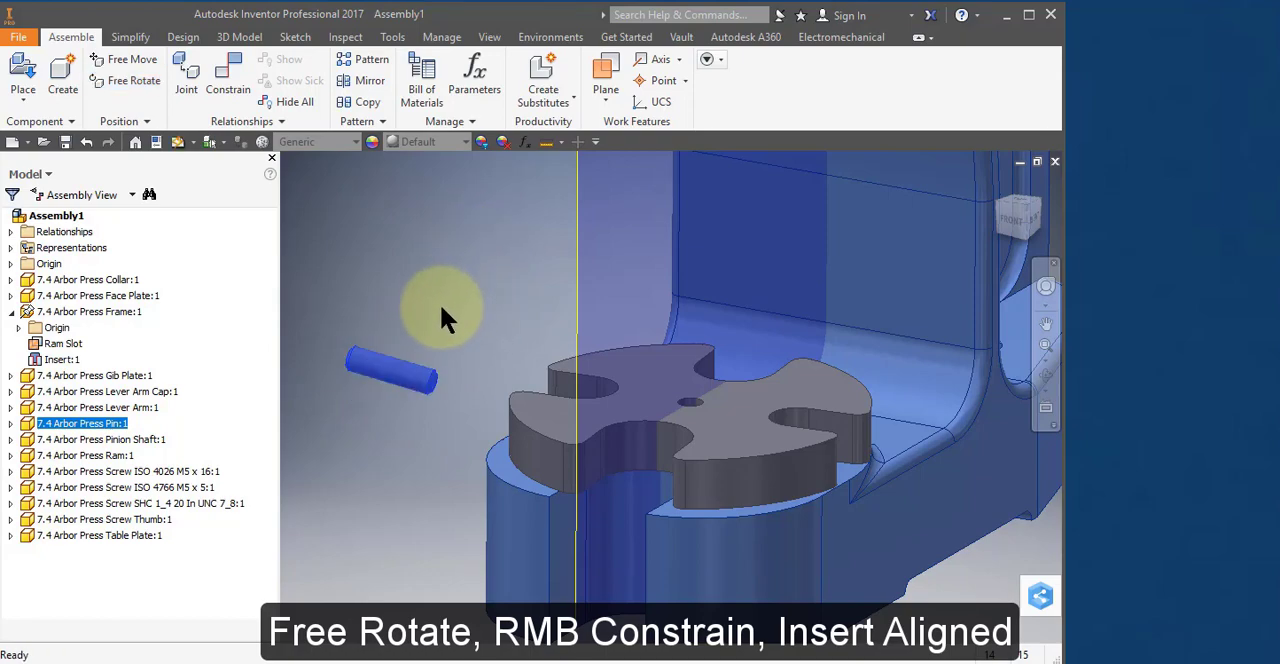
Constrain the Pin's end edge to the Table Plate's centre hole with an Insert constraint using the Aligned solution.
right_click(378, 366)
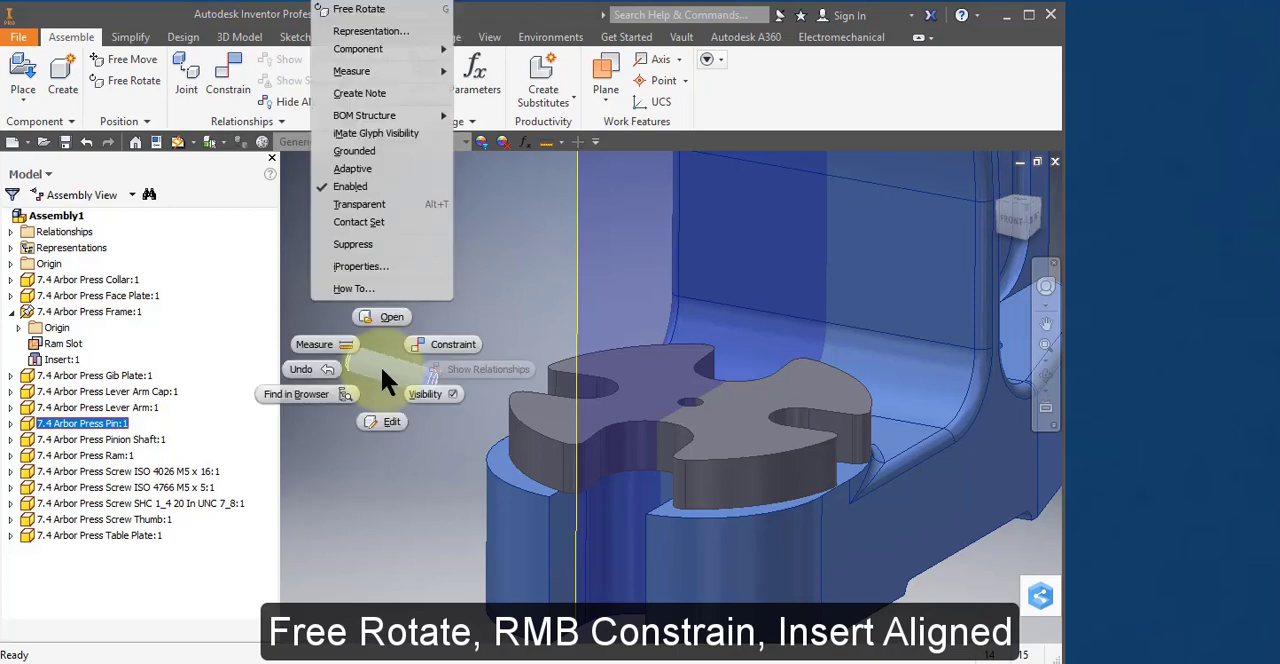
left_click(442, 344)
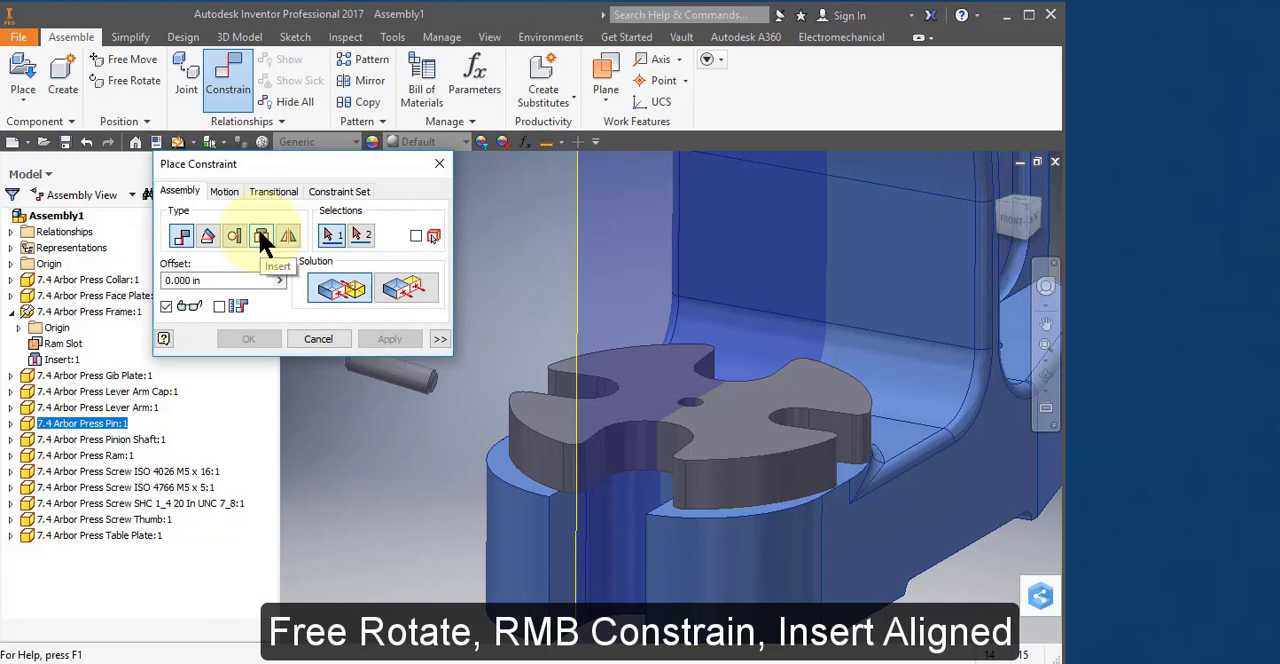
left_click(262, 242)
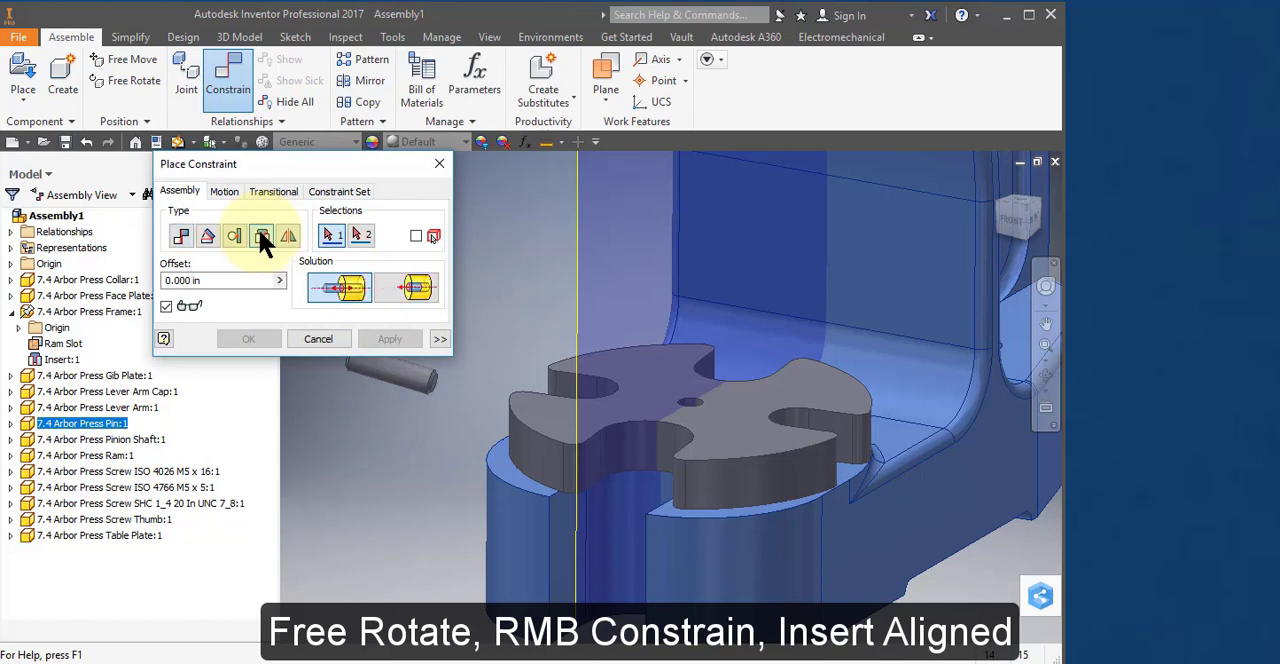
left_click(435, 378)
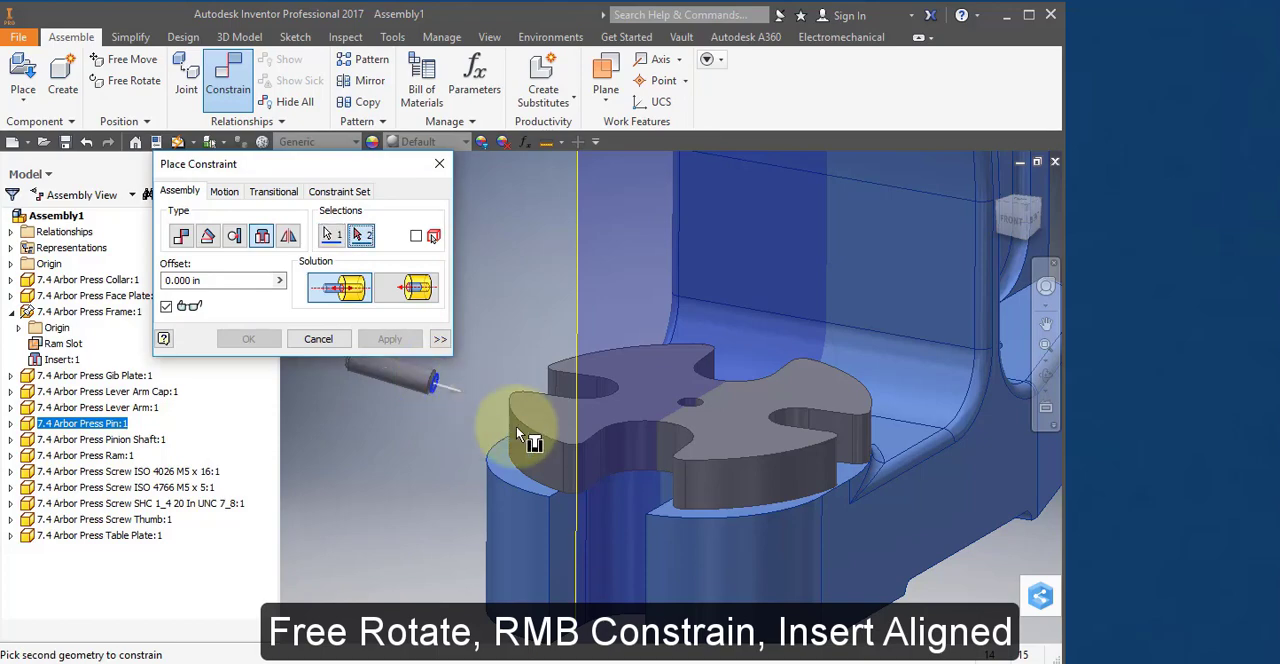
left_click(691, 405)
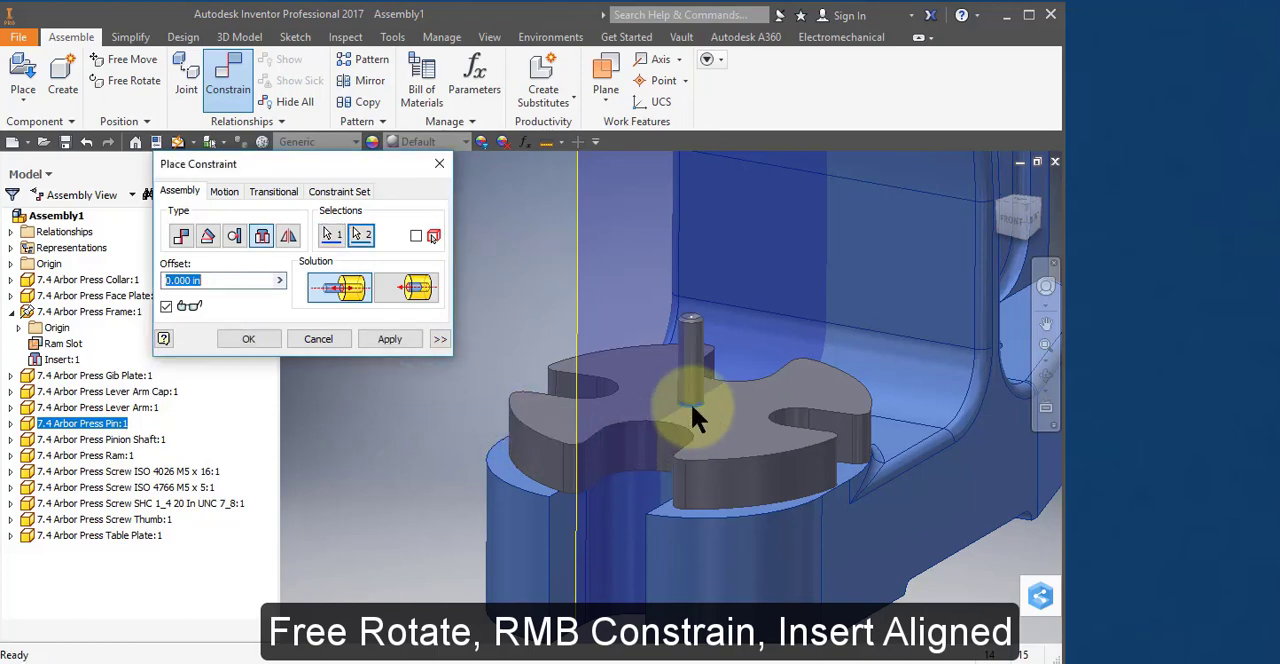
left_click(414, 286)
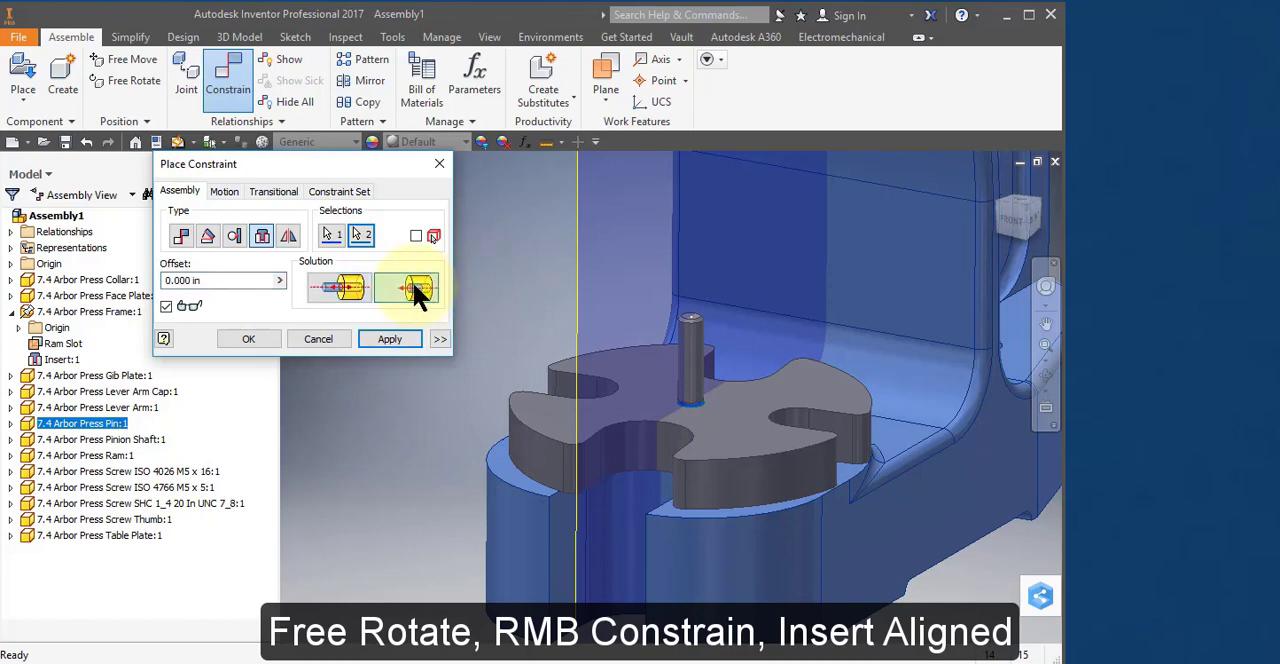
left_click(410, 337)
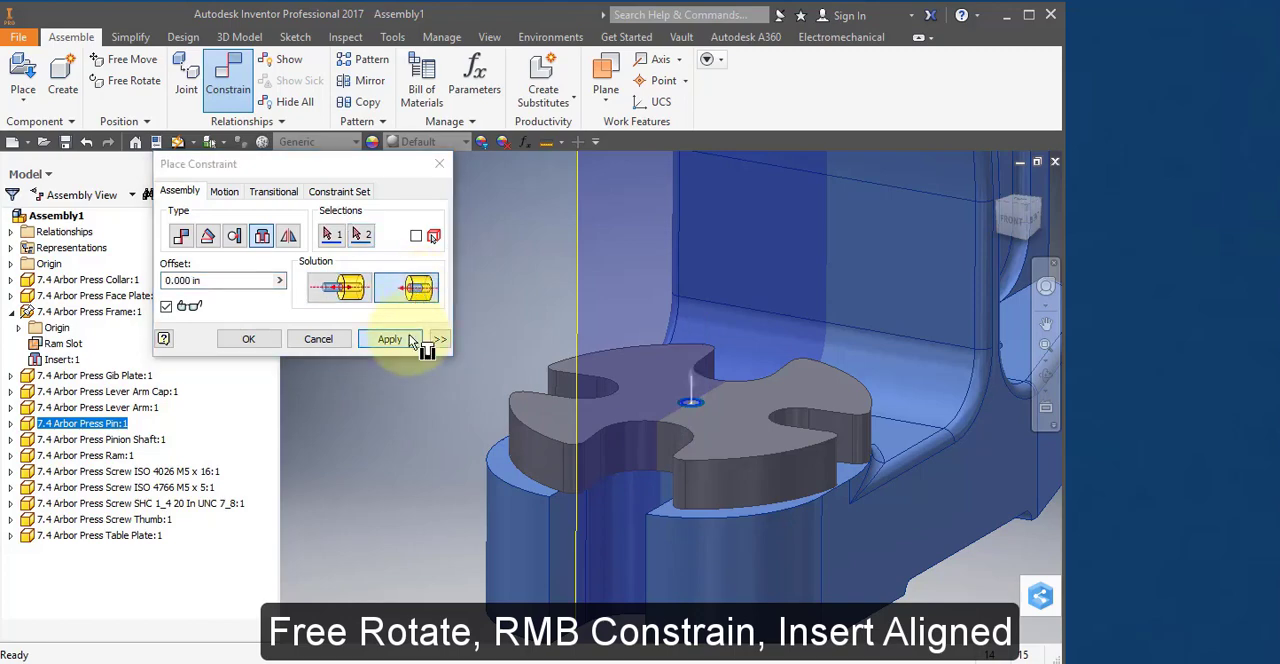
left_click(320, 339)
Move the 7.4 Arbor Press Collar up beside the bored head of the frame.
scroll(757, 450, "up", 5)
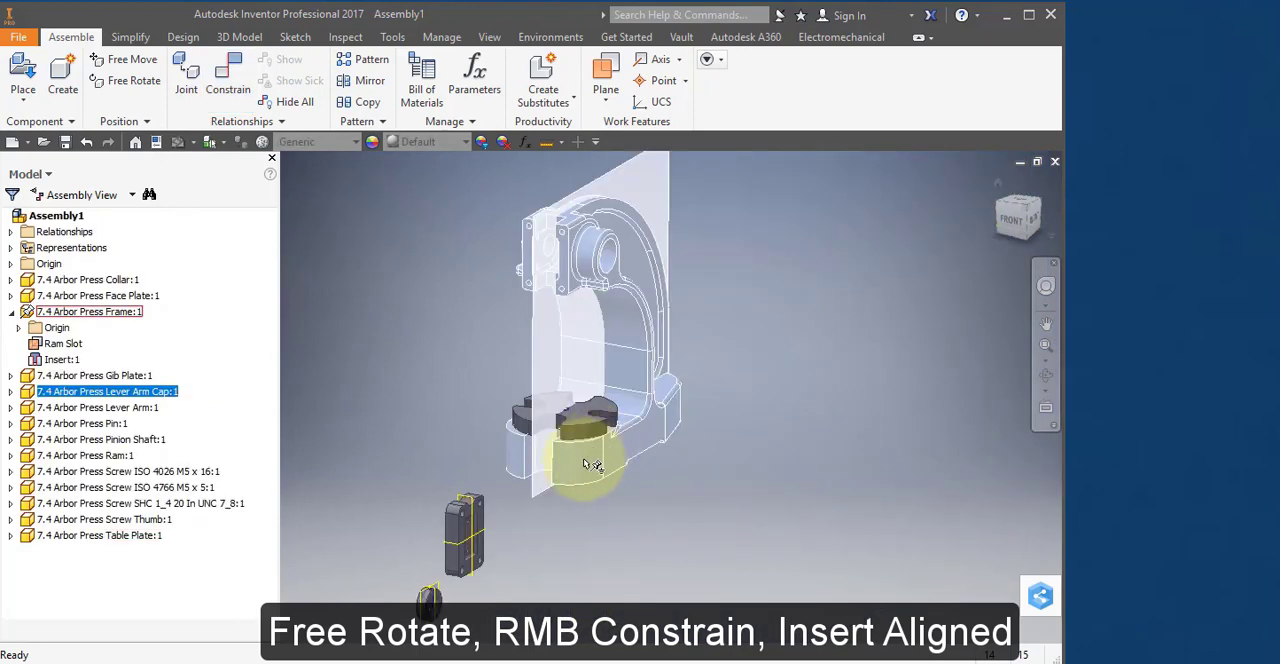
left_click_drag(428, 598, 486, 249)
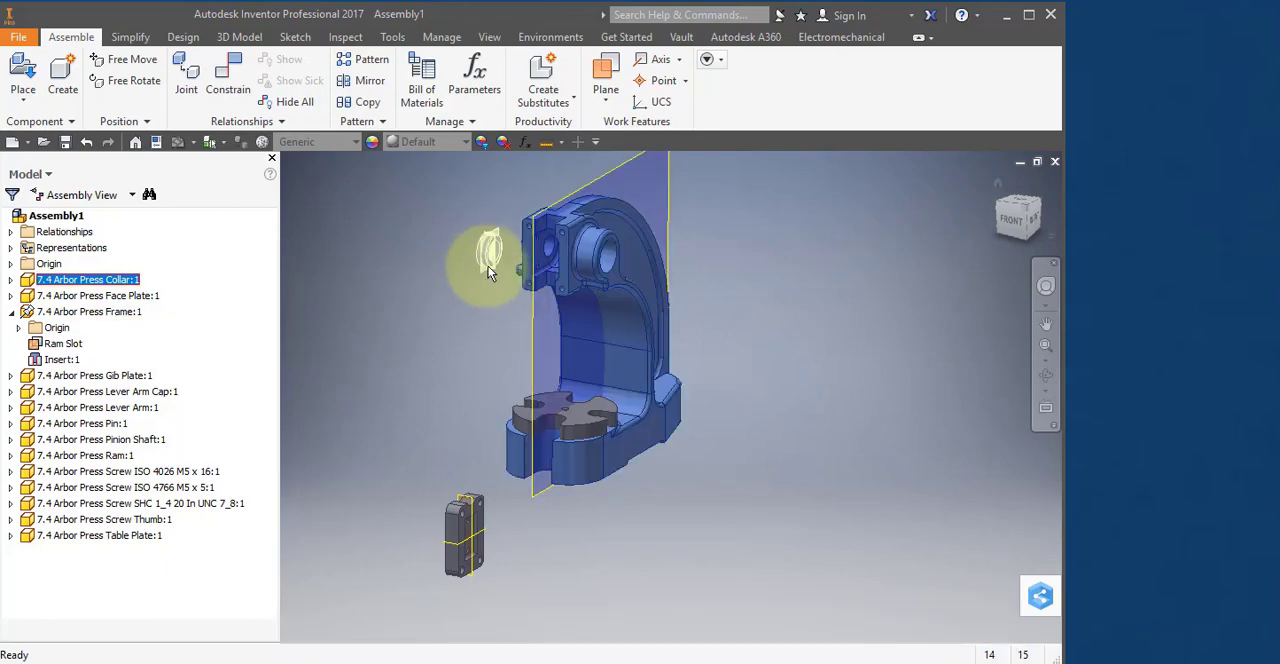
scroll(487, 270, "up", 3)
scroll(488, 266, "up", 2)
middle_click_drag(486, 258, 483, 403)
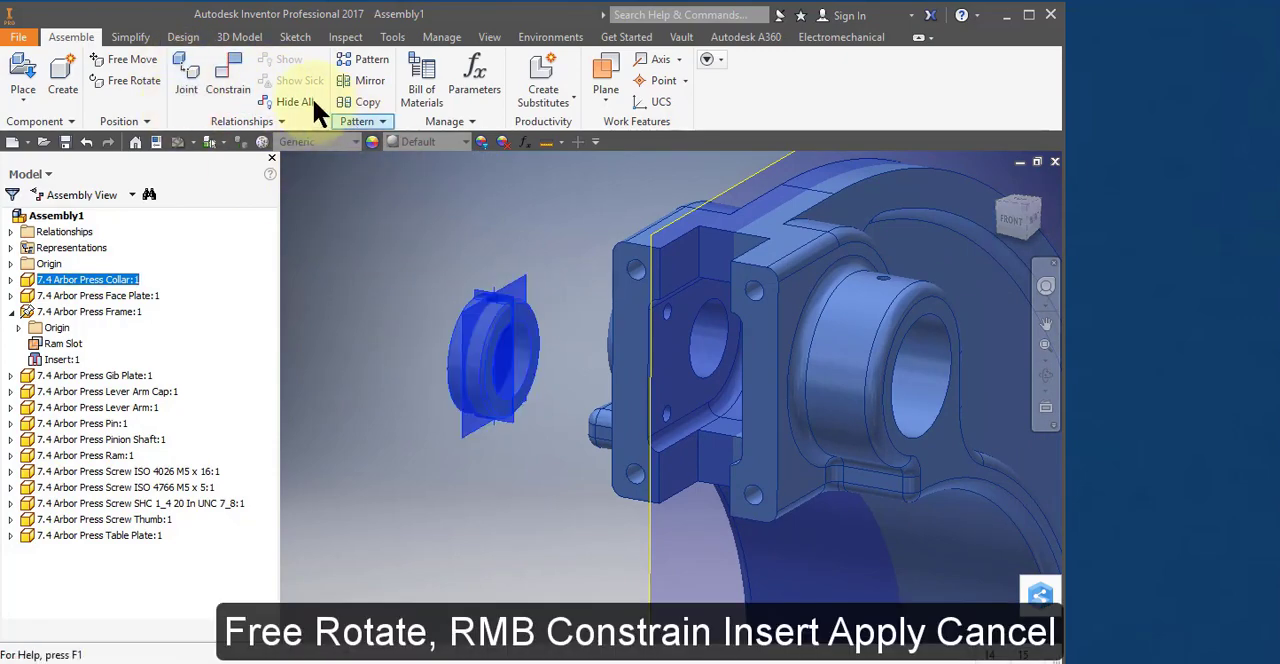
Turn the Collar with Free Rotate to orient it for mating with the frame's bore.
left_click(130, 80)
left_click(429, 309)
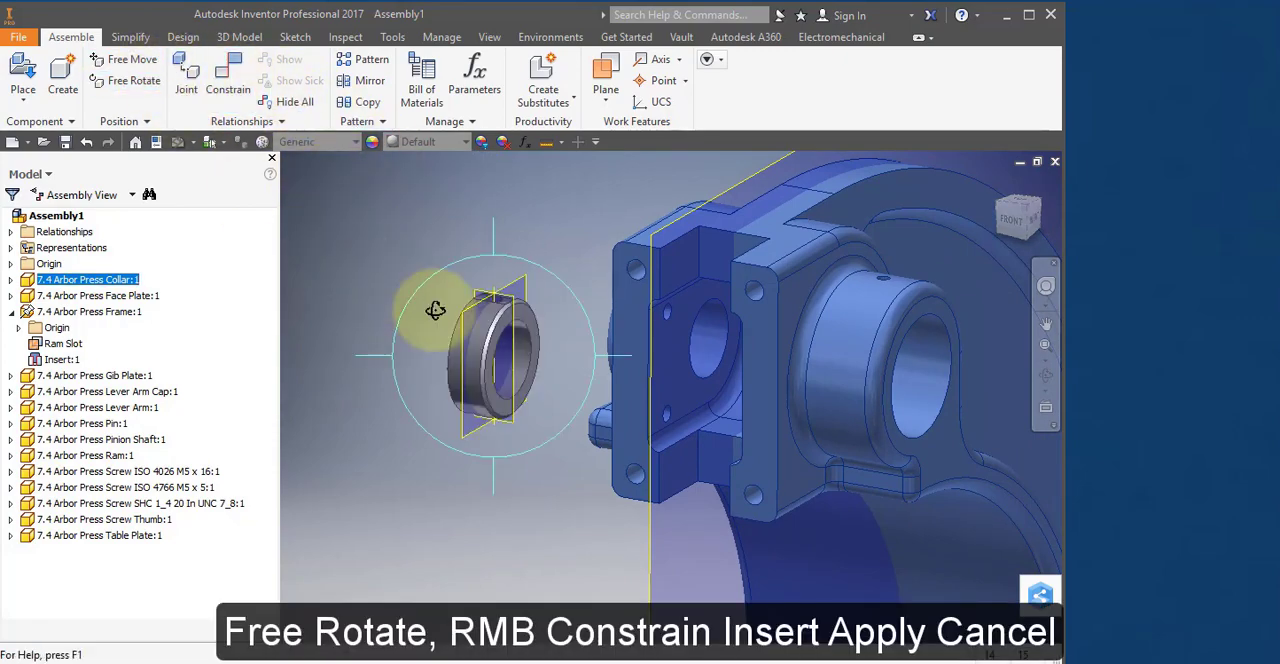
left_click_drag(429, 309, 519, 360)
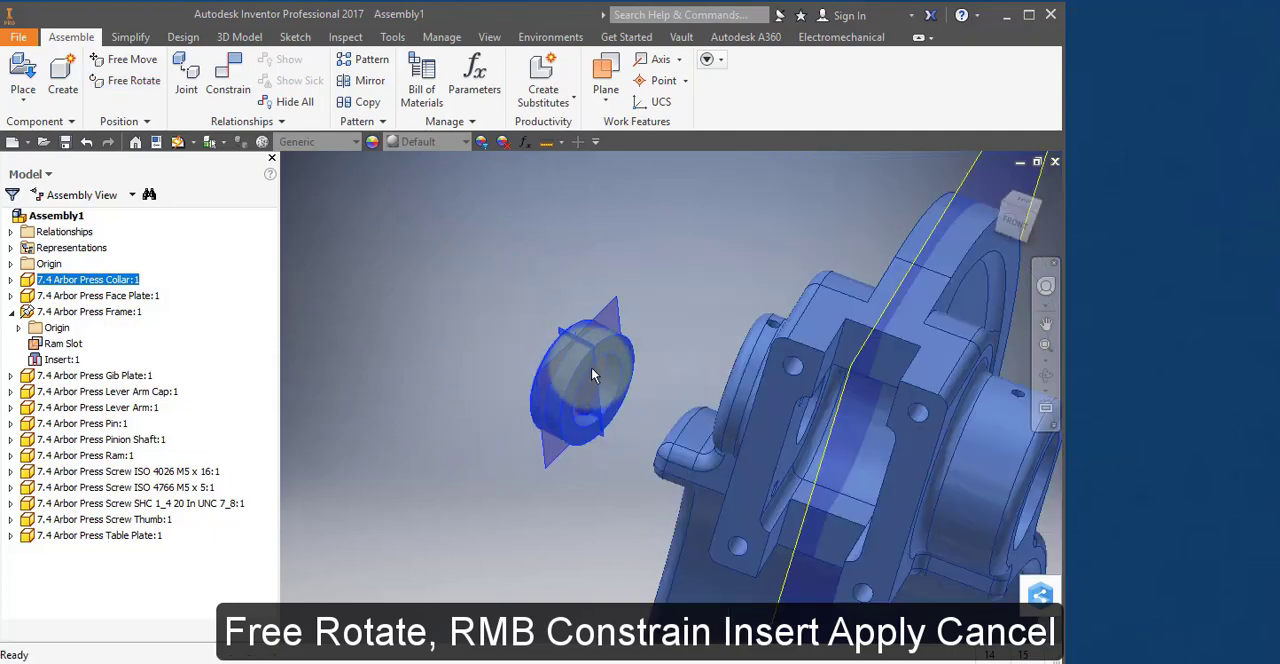
Constrain the Collar's inner circular edge to the outer edge of the frame's smaller shaft bore with an Insert constraint using the Opposed solution.
right_click(590, 365)
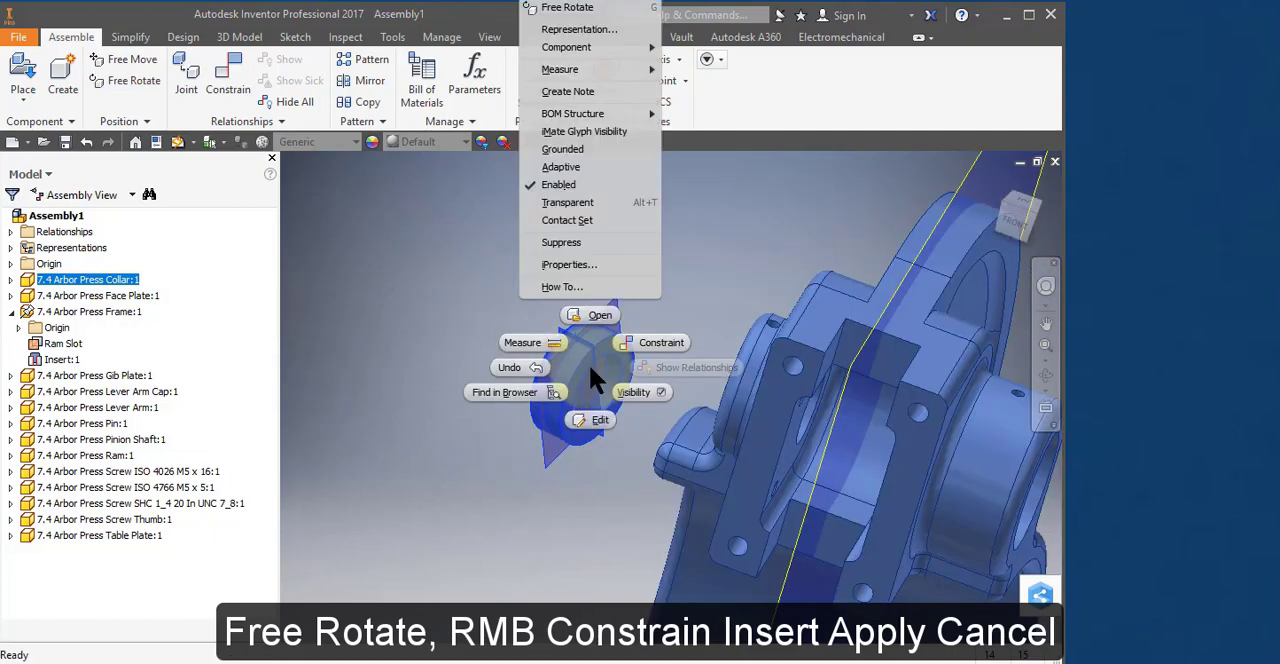
left_click(669, 337)
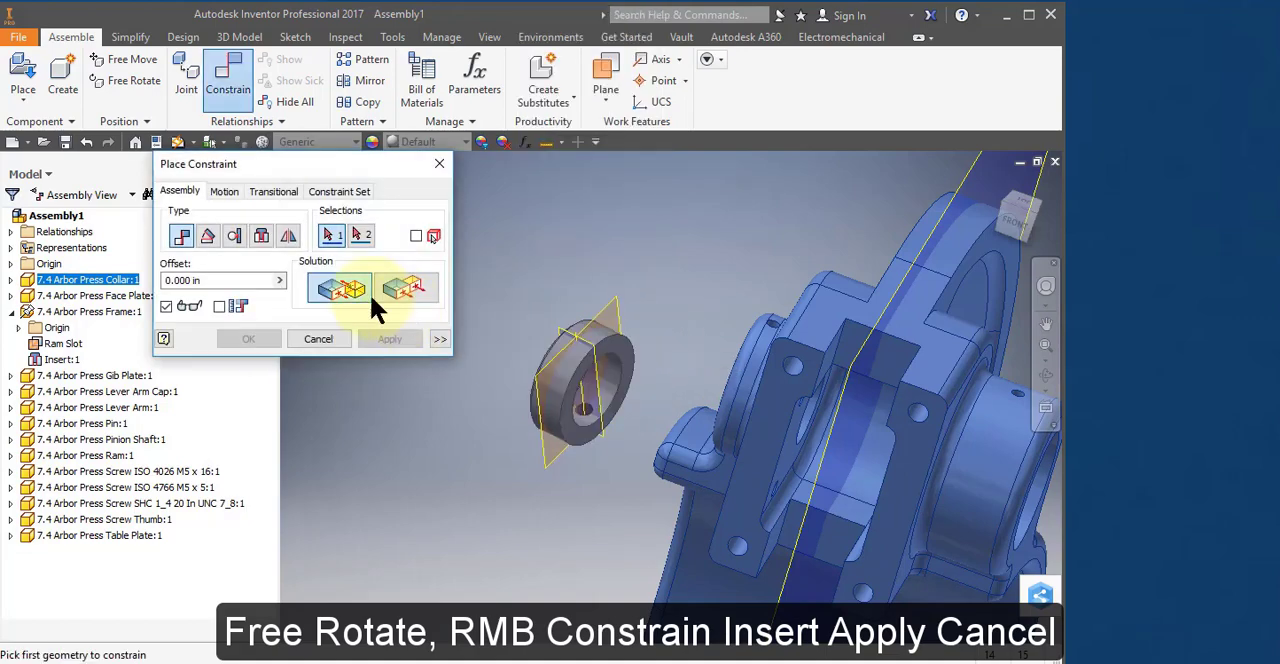
left_click(262, 232)
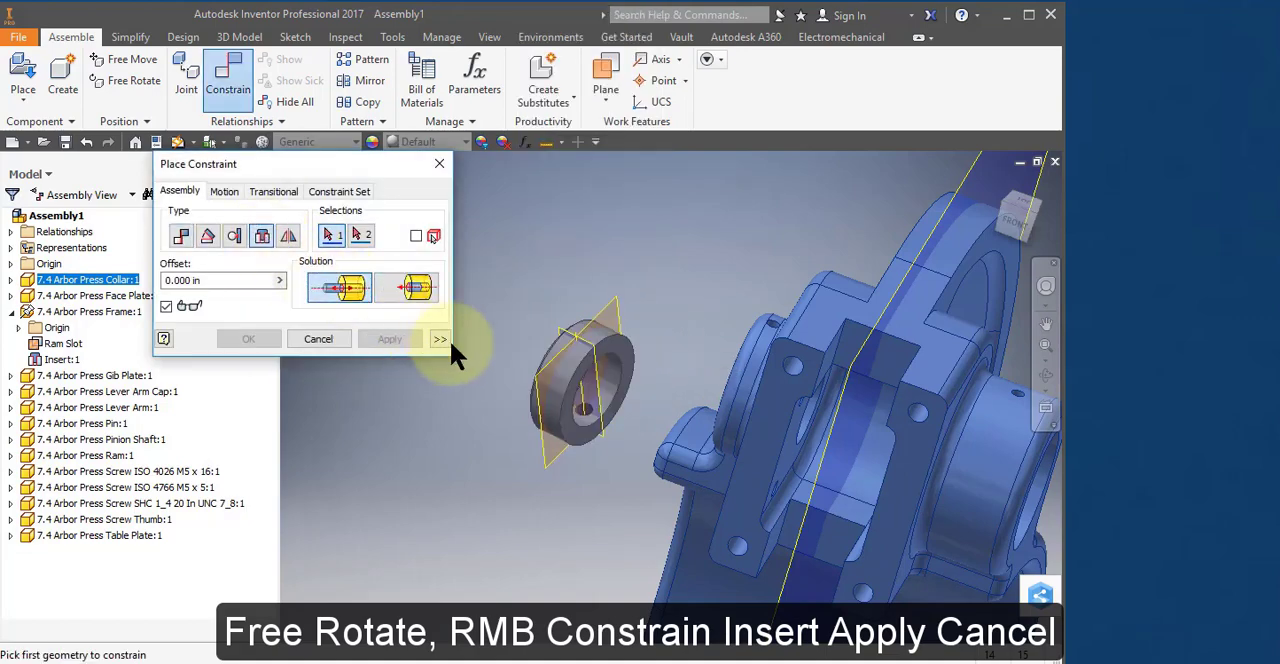
left_click(630, 372)
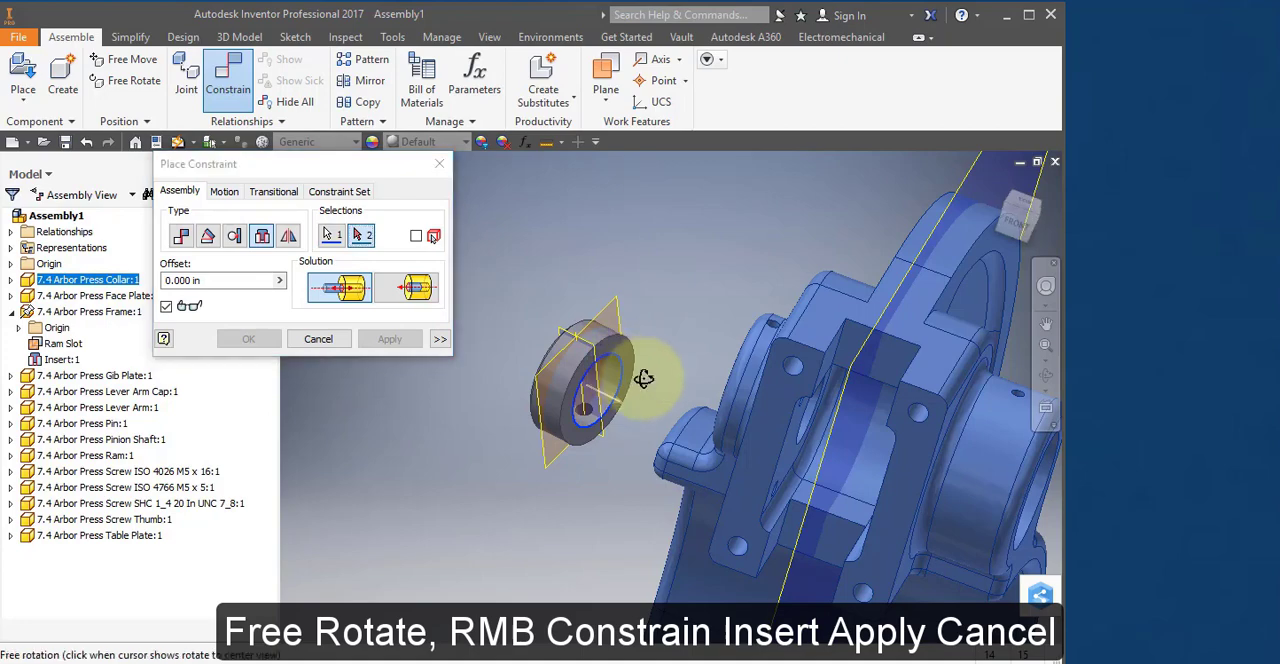
middle_click_drag(646, 374, 712, 355, "shift")
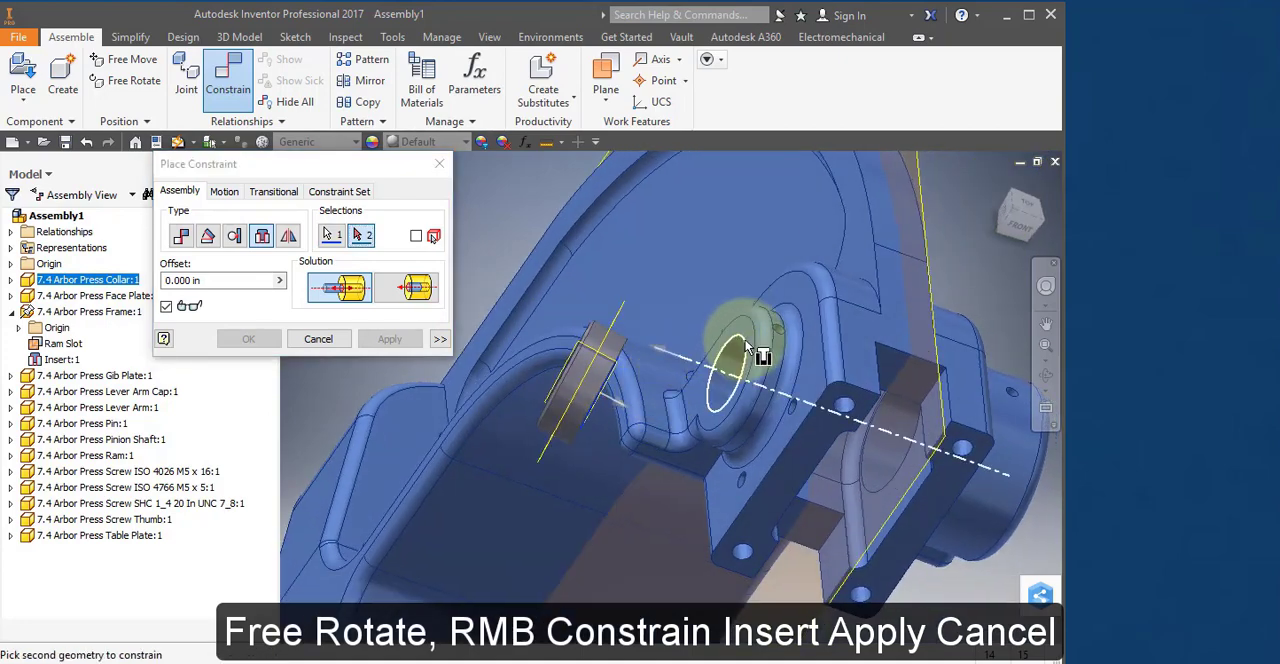
left_click(748, 348)
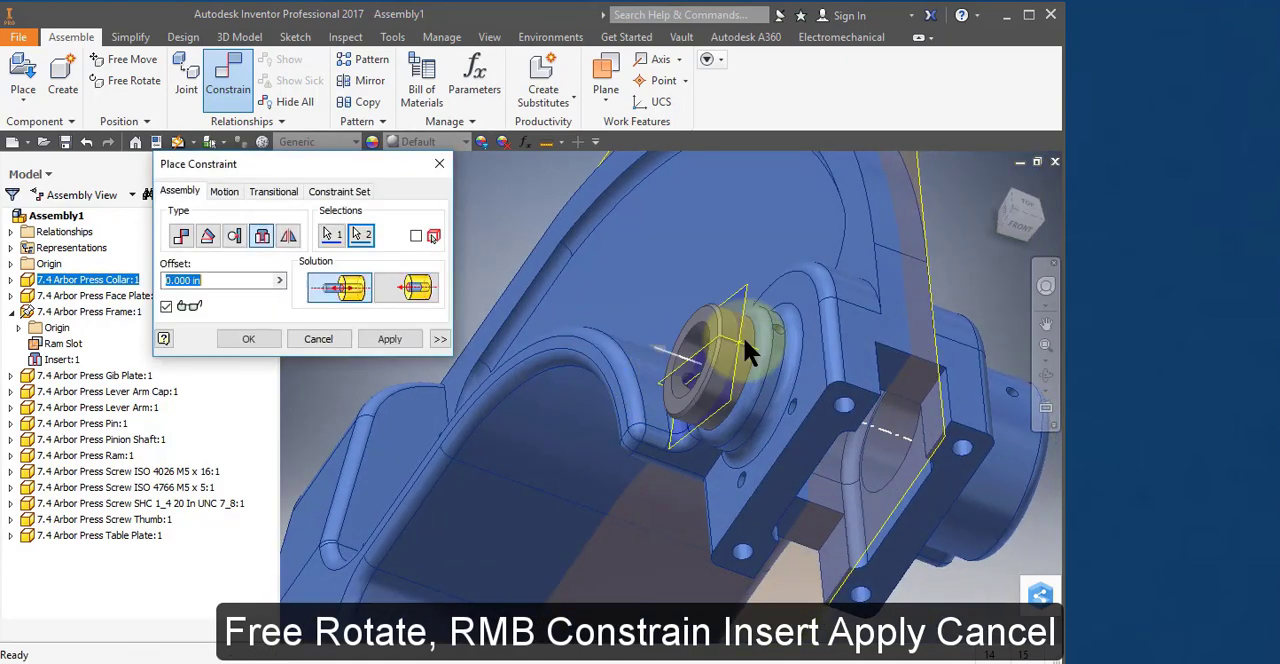
left_click(400, 330)
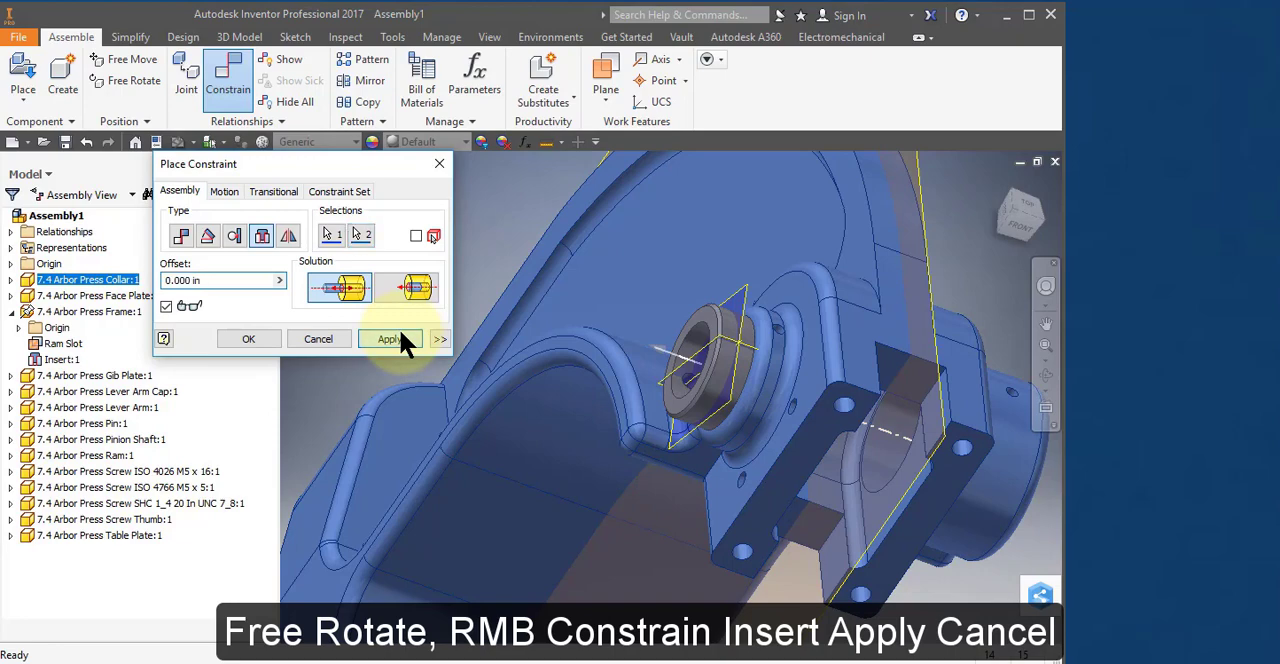
left_click(325, 339)
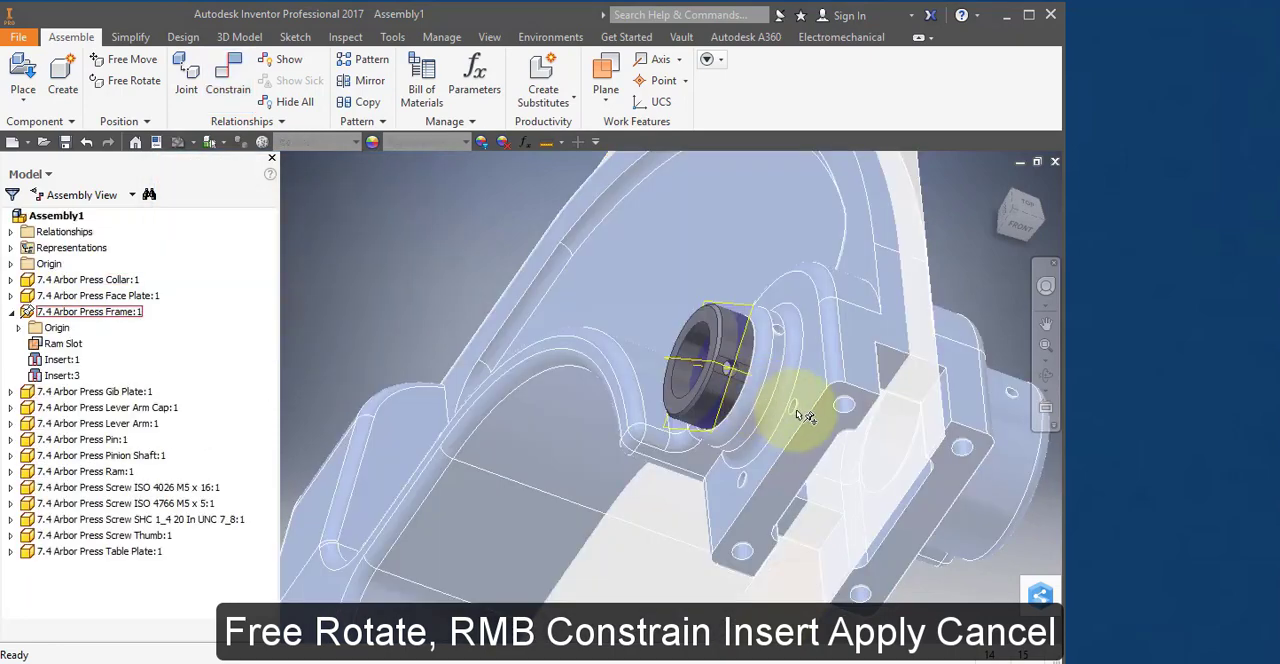
Pull the Screw ISO 4766 M5 x 5 away from the other screws, past the Ram towards the frame.
scroll(798, 411, "up", 3)
scroll(805, 415, "up", 2)
scroll(818, 414, "up", 2)
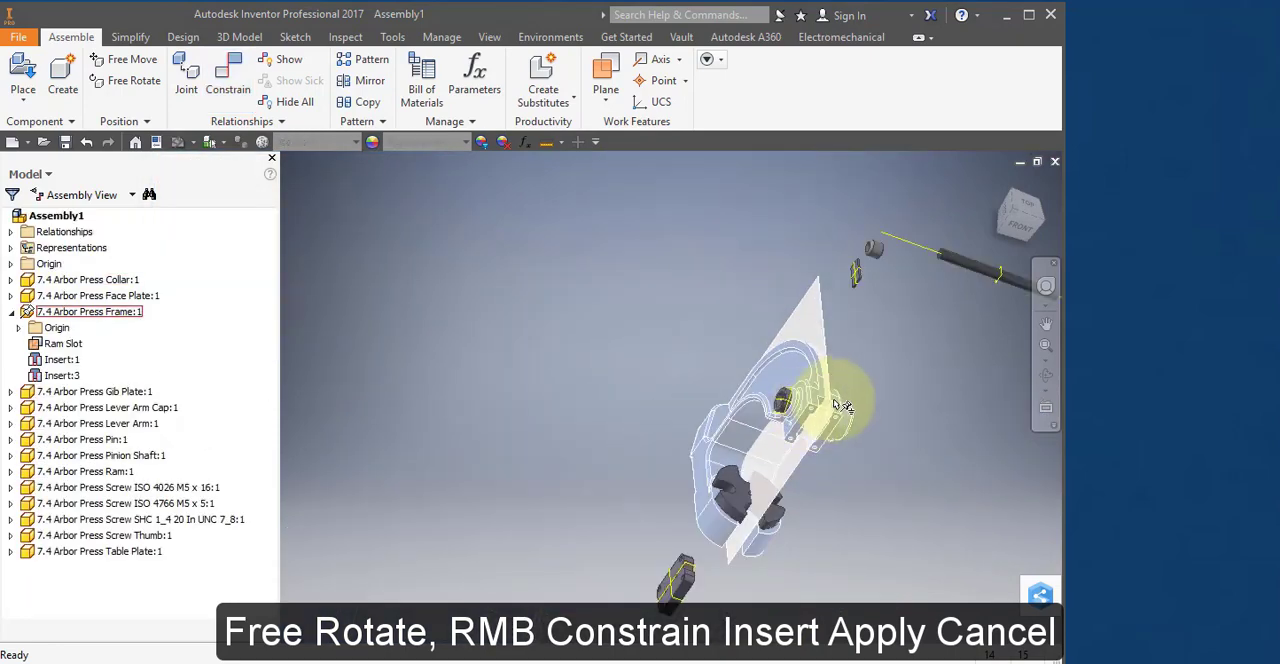
left_click(855, 369)
key("g")
middle_click_drag(854, 369, 443, 491, "shift")
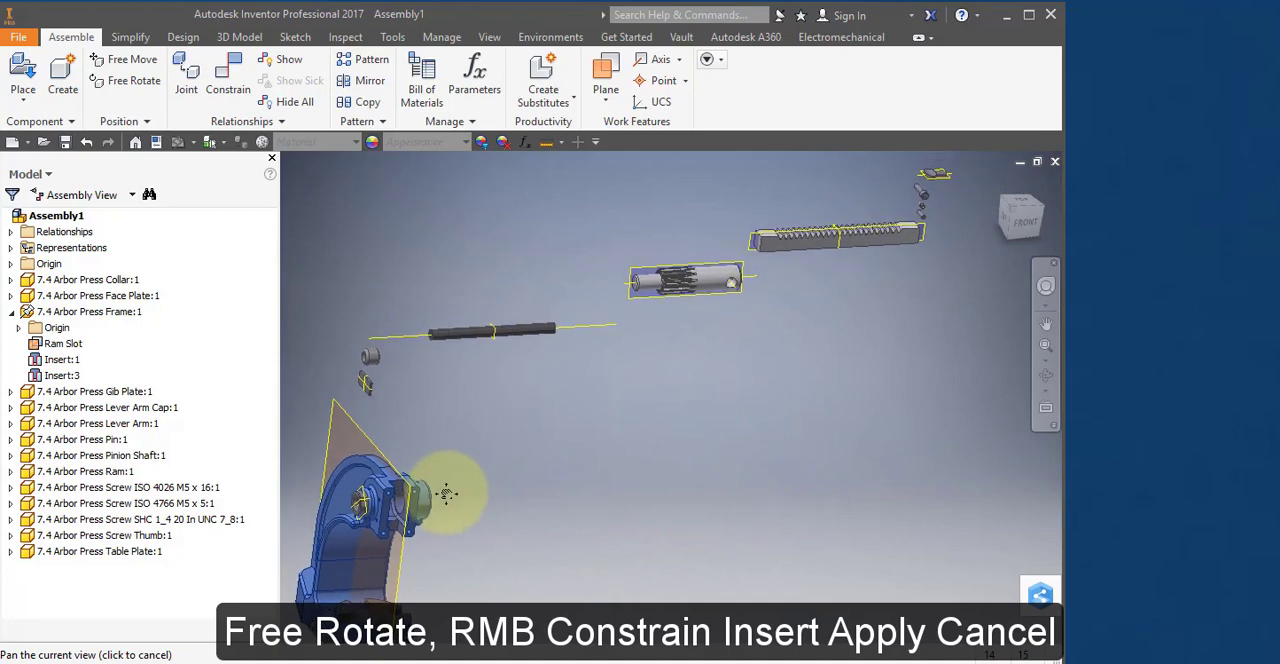
scroll(897, 210, "up", 2)
scroll(900, 205, "down", 6)
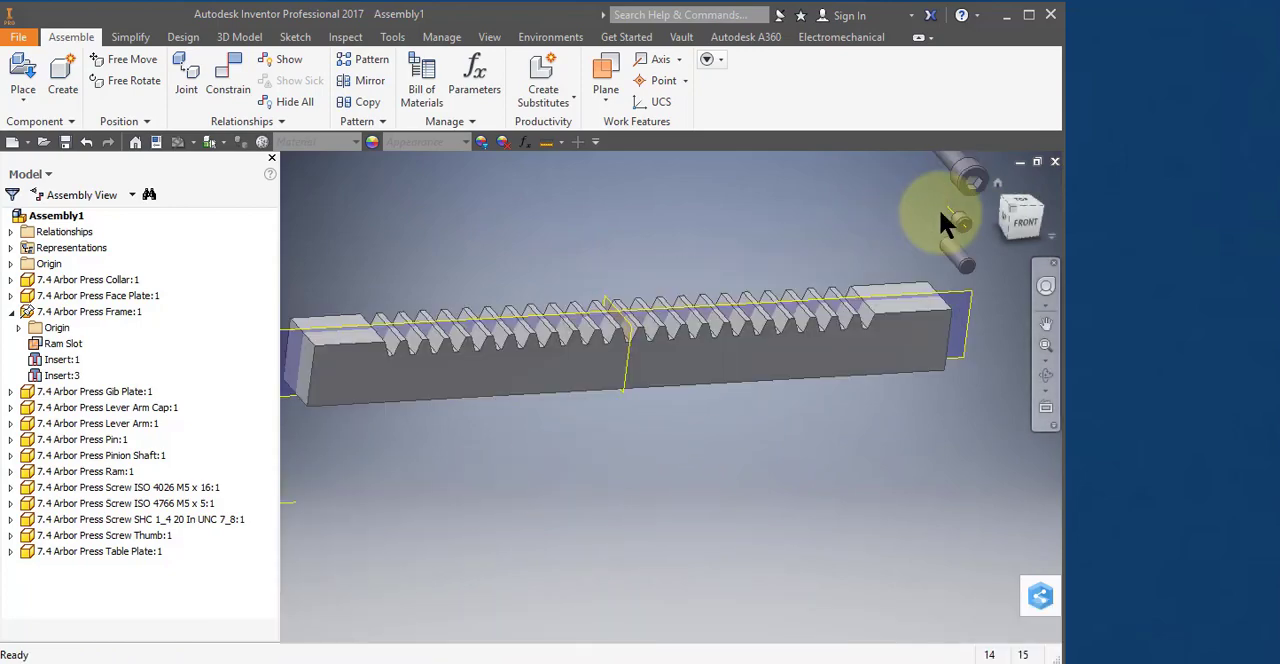
left_click_drag(965, 231, 329, 565)
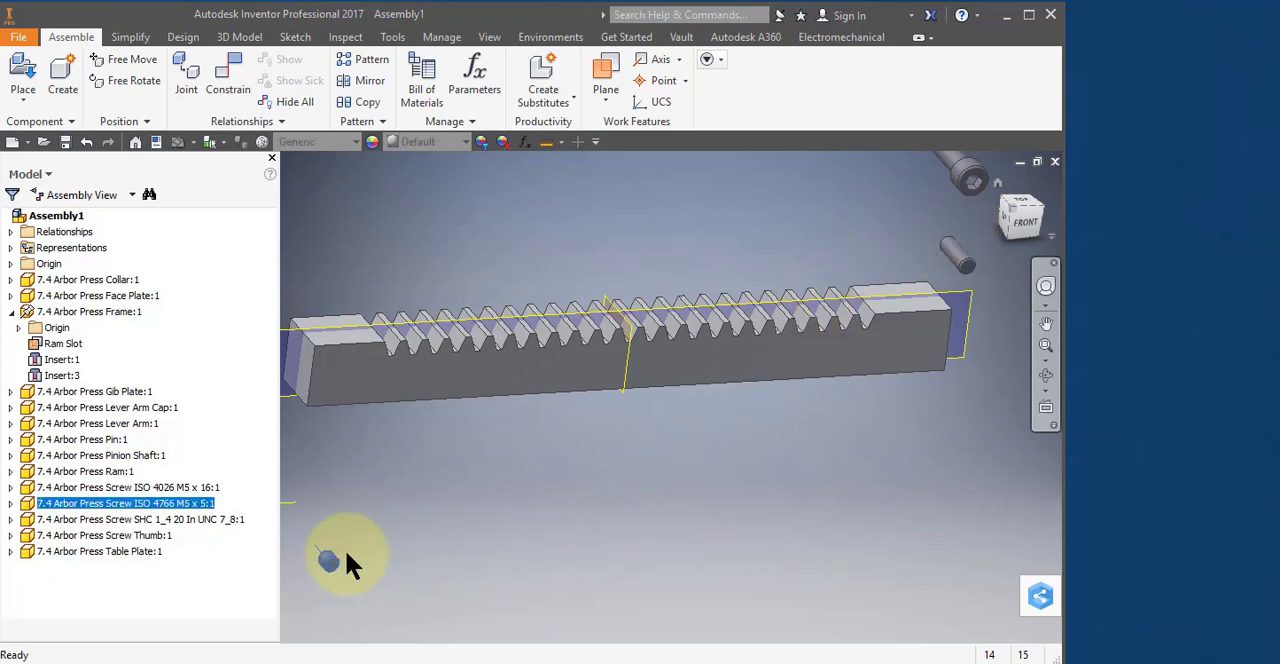
Bring the Screw ISO 4766 M5 x 5 up beside the radial hole in the Collar.
scroll(346, 552, "down", 4)
scroll(360, 540, "up", 8)
middle_click_drag(366, 534, 900, 232)
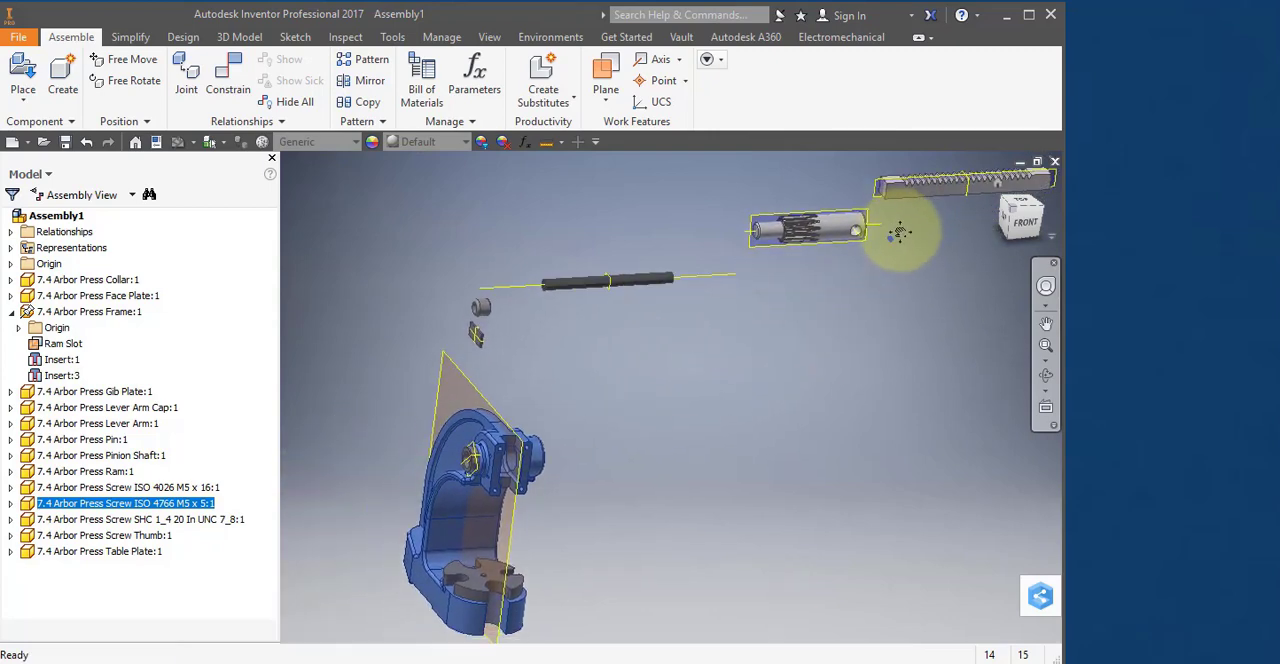
left_click_drag(891, 240, 389, 461)
middle_click_drag(424, 461, 683, 405, "shift")
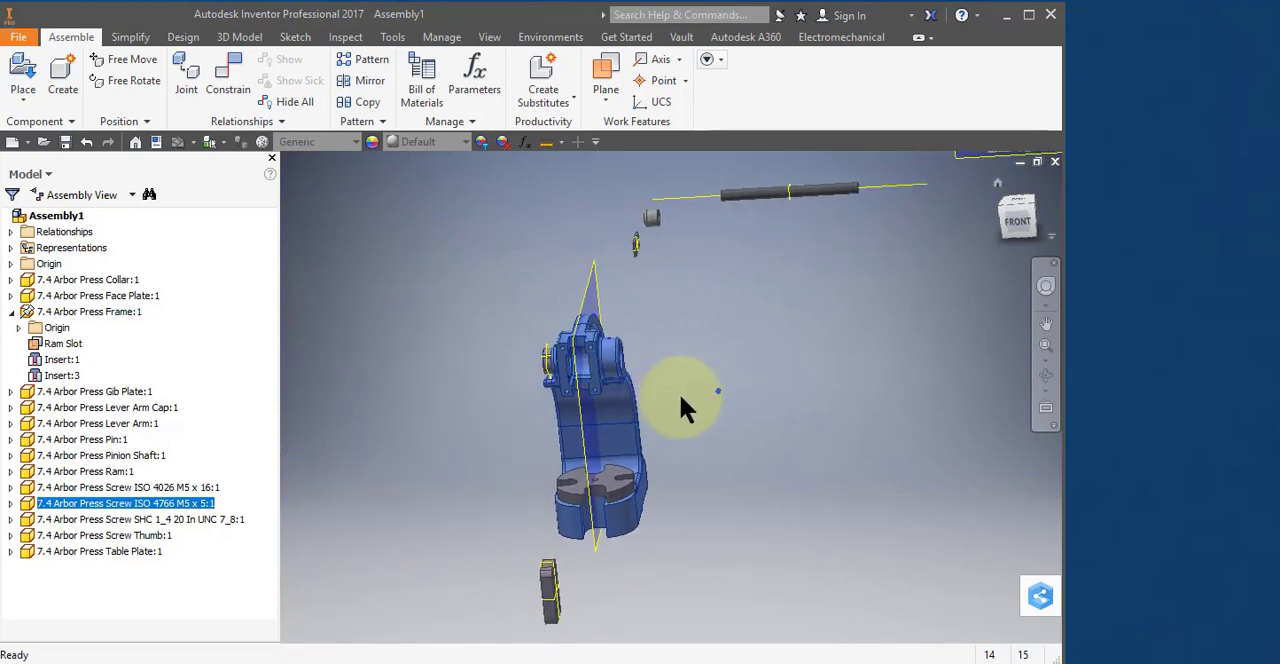
left_click_drag(545, 357, 528, 355)
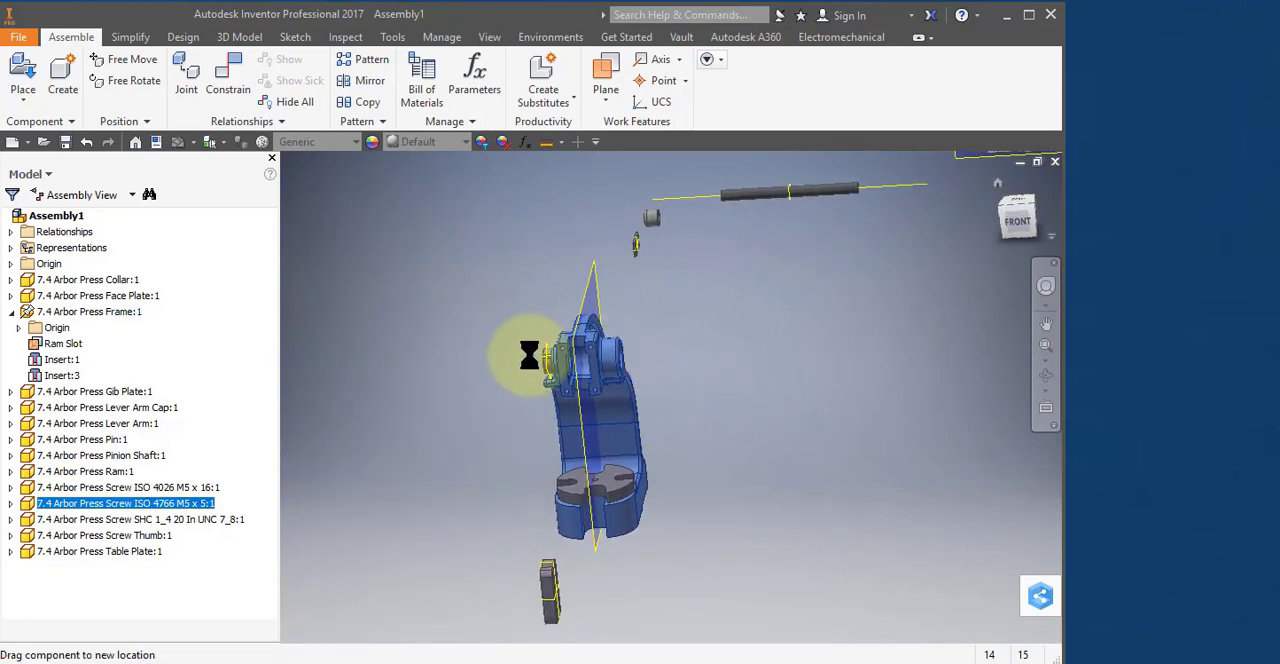
scroll(526, 368, "up", 5)
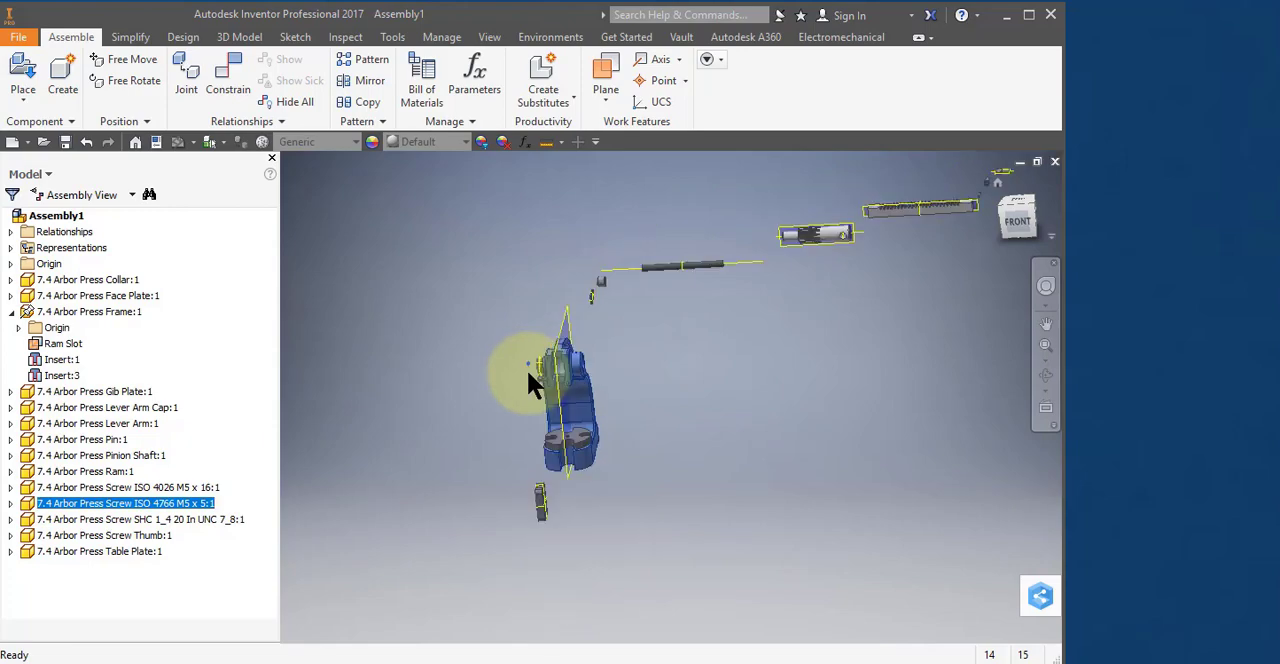
scroll(543, 338, "up", 3)
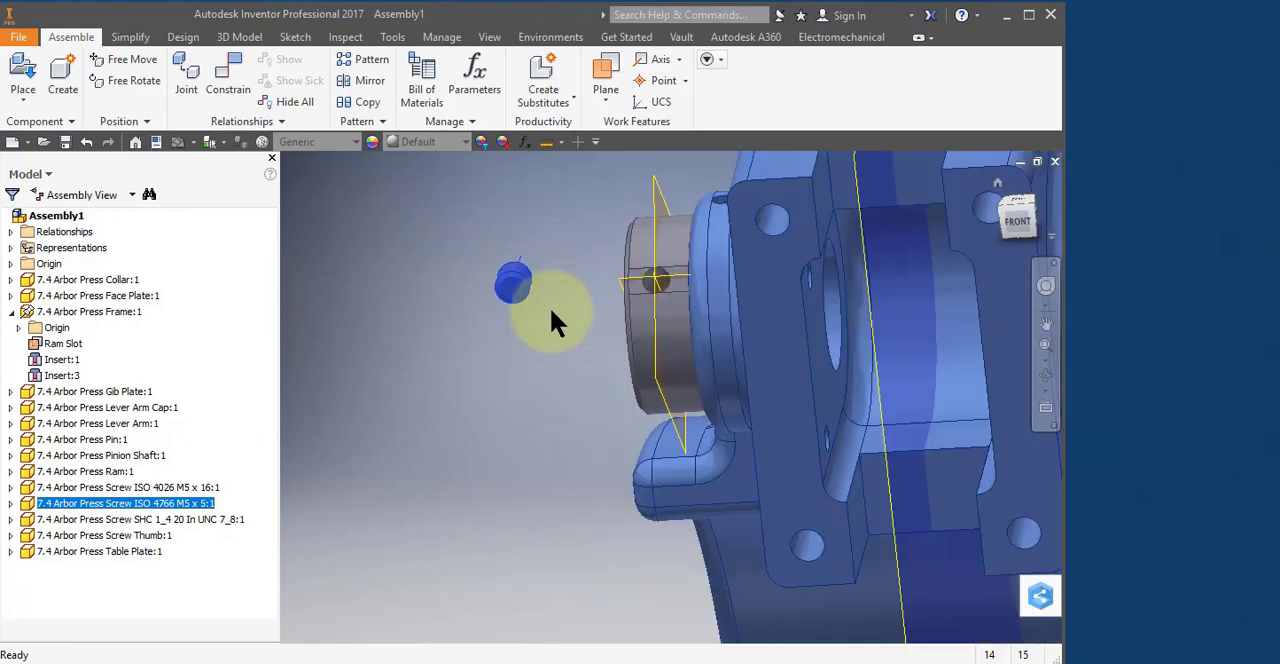
middle_click_drag(549, 306, 551, 394)
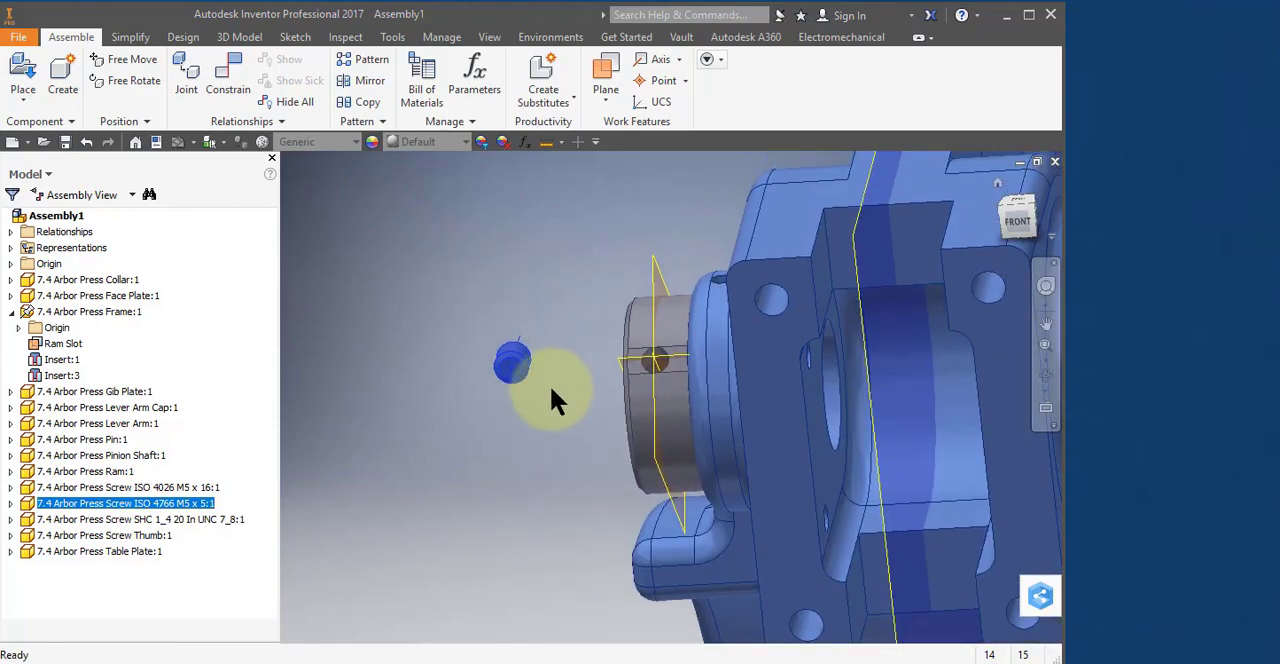
Turn the Screw ISO 4766 M5 x 5 with Free Rotate until its slotted end faces the viewer.
scroll(550, 388, "up", 2)
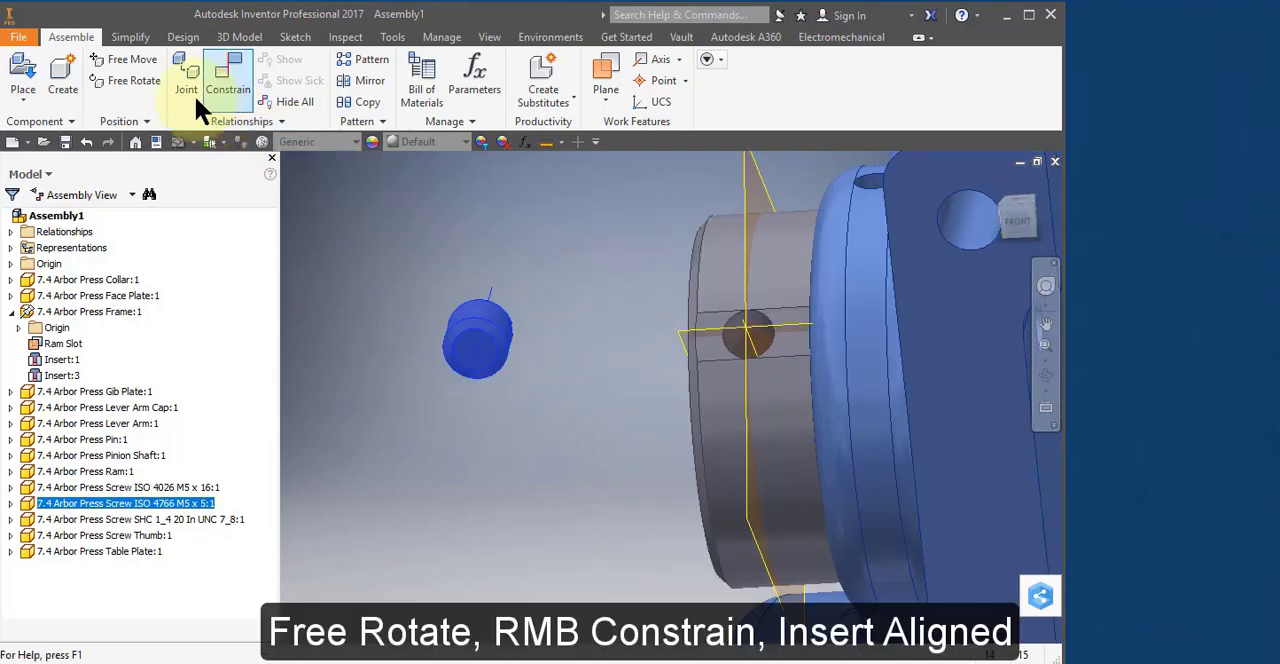
left_click(152, 79)
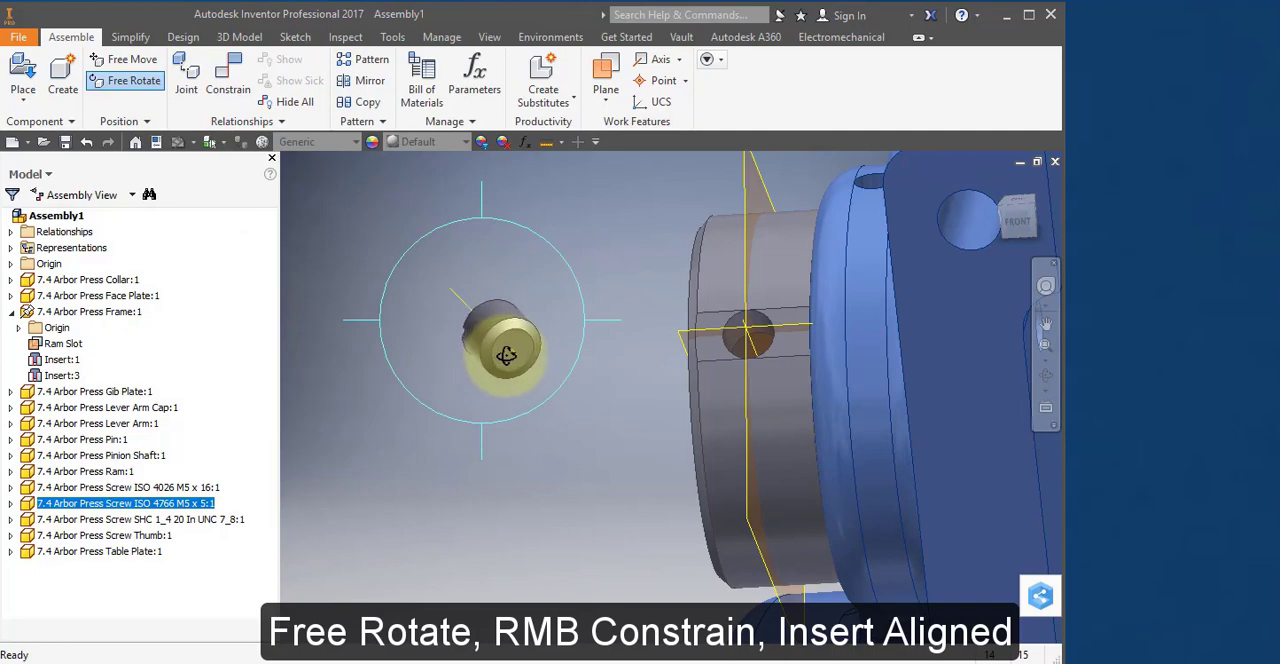
left_click_drag(506, 355, 620, 443)
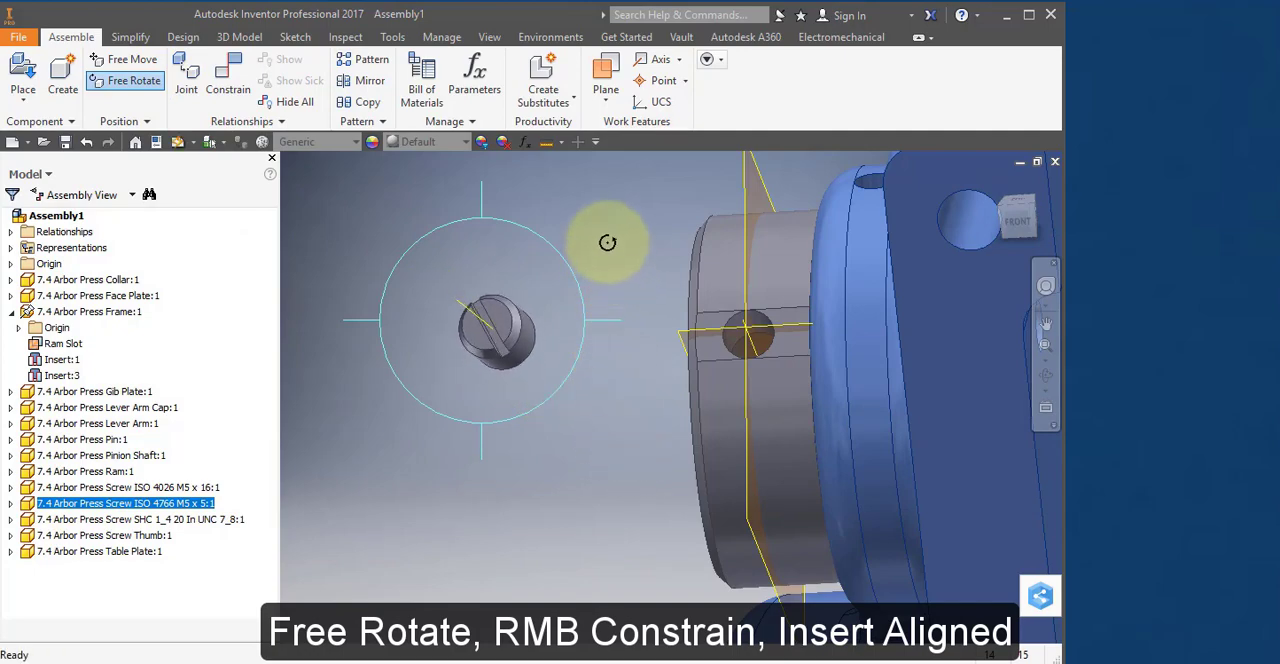
key("Escape")
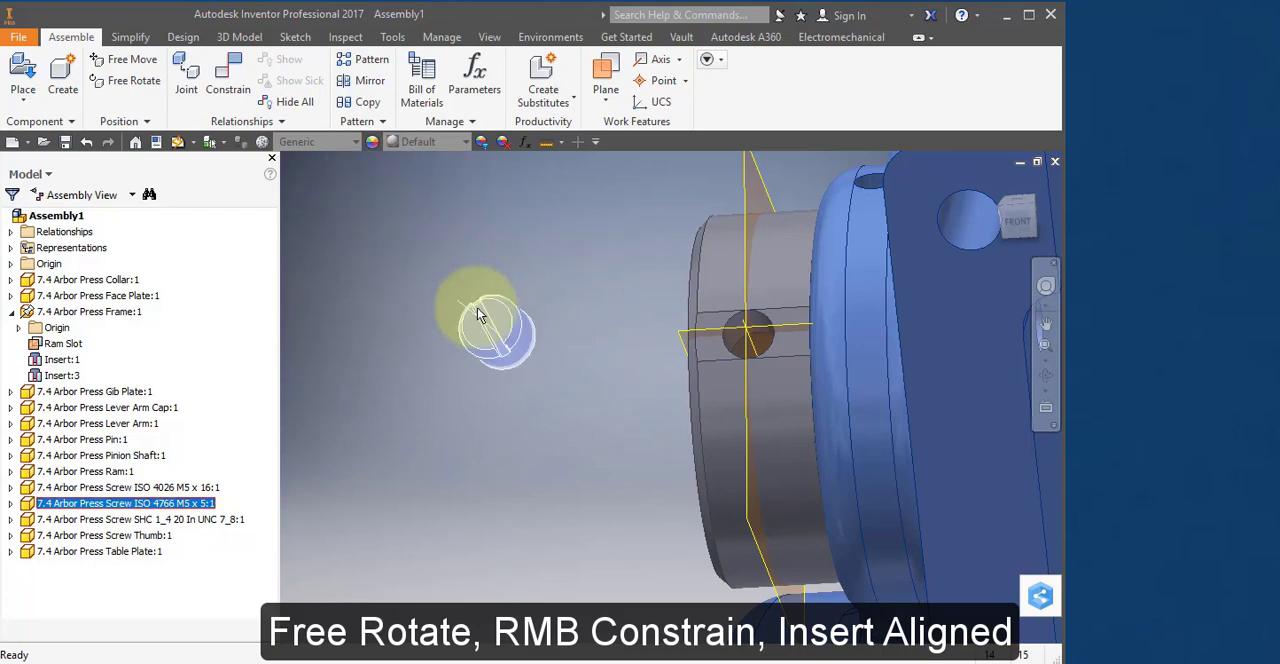
Constrain the set screw's slotted-end edge to the Collar's radial hole with an Insert constraint using the Aligned solution.
right_click(477, 313)
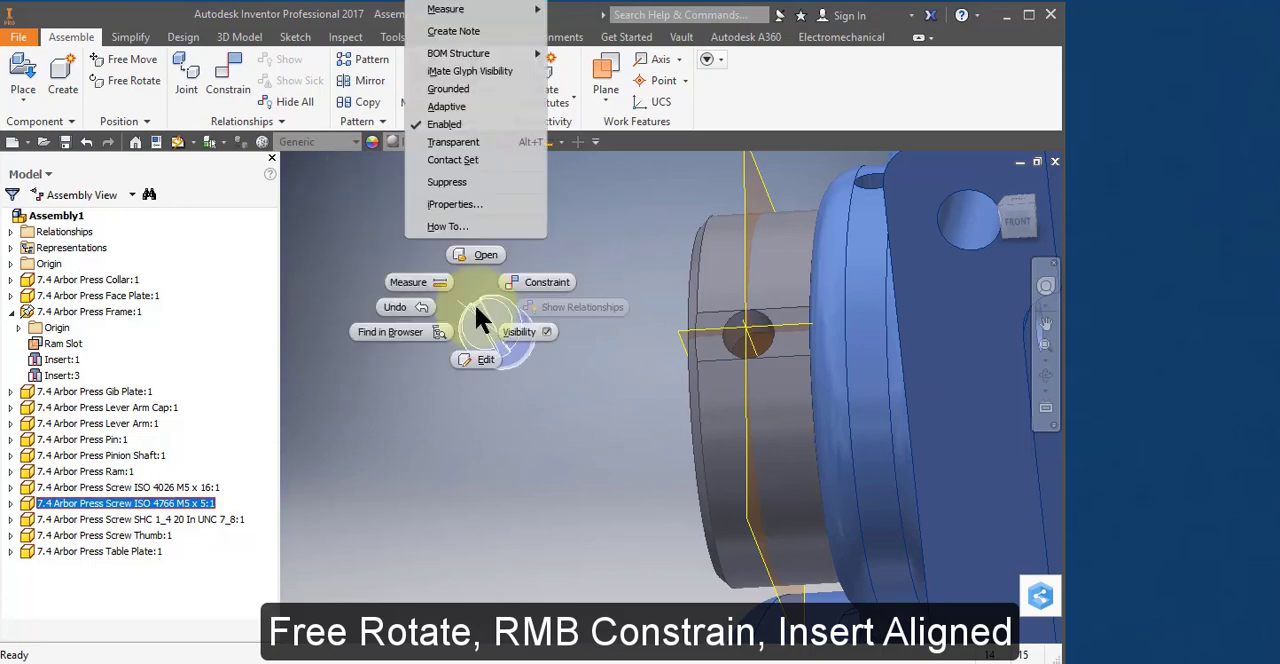
left_click(540, 282)
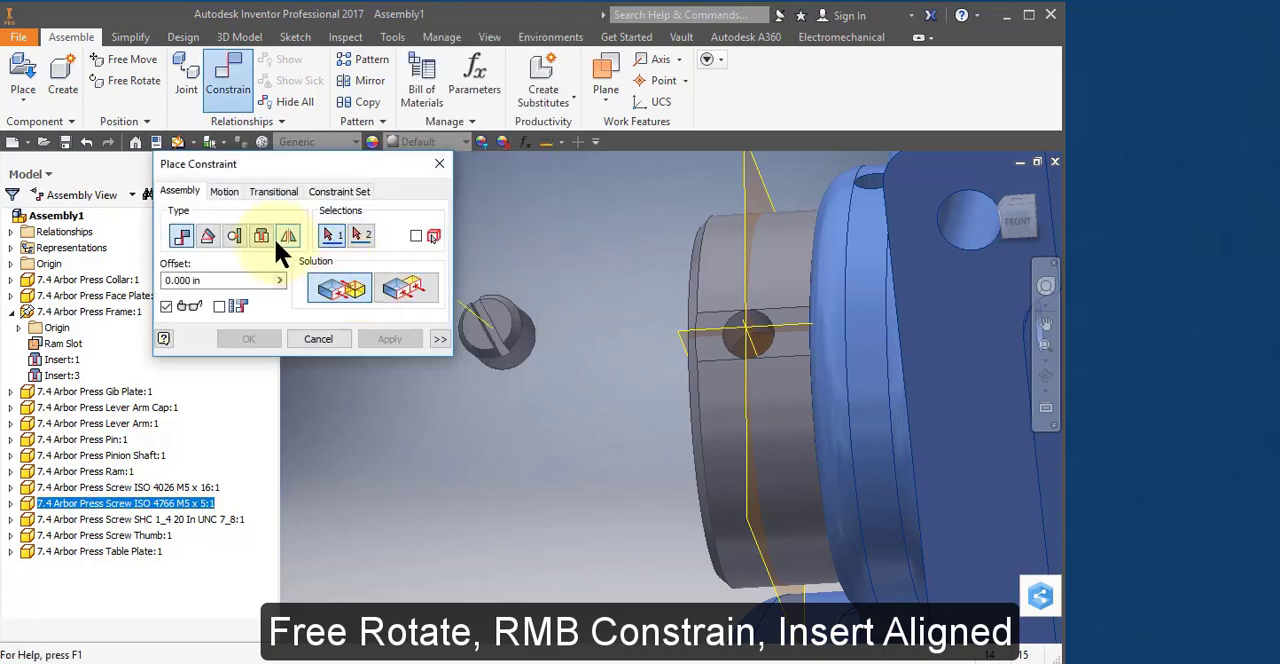
left_click(266, 237)
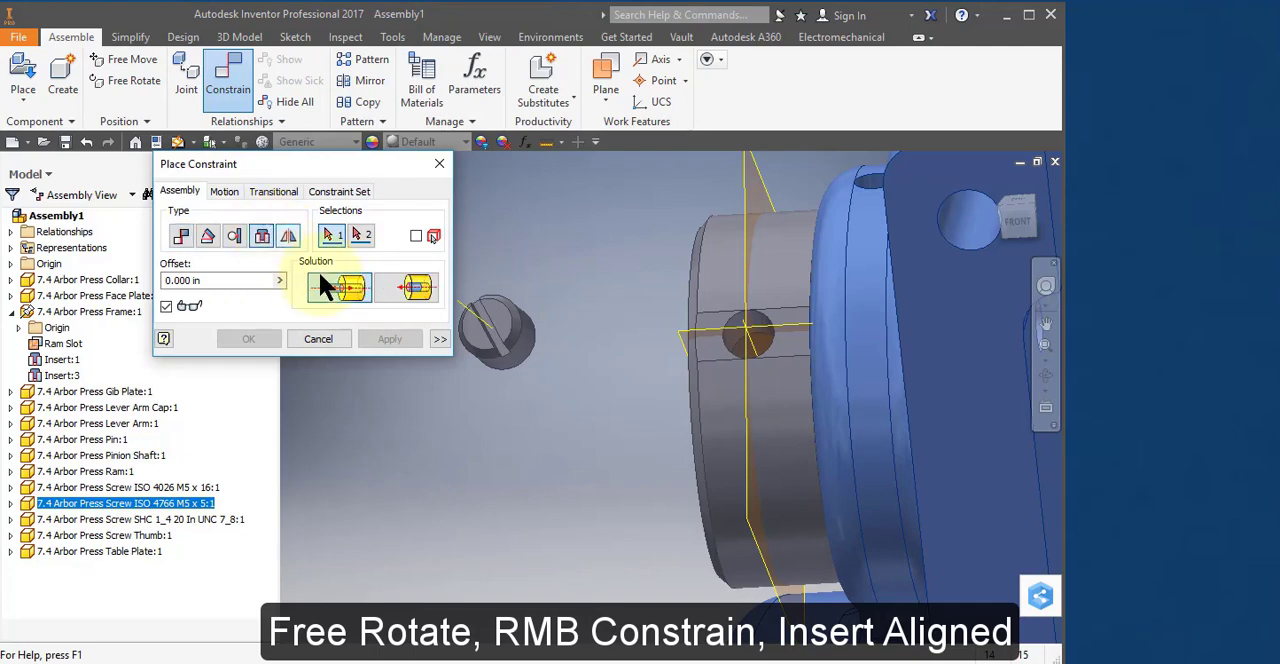
left_click(516, 336)
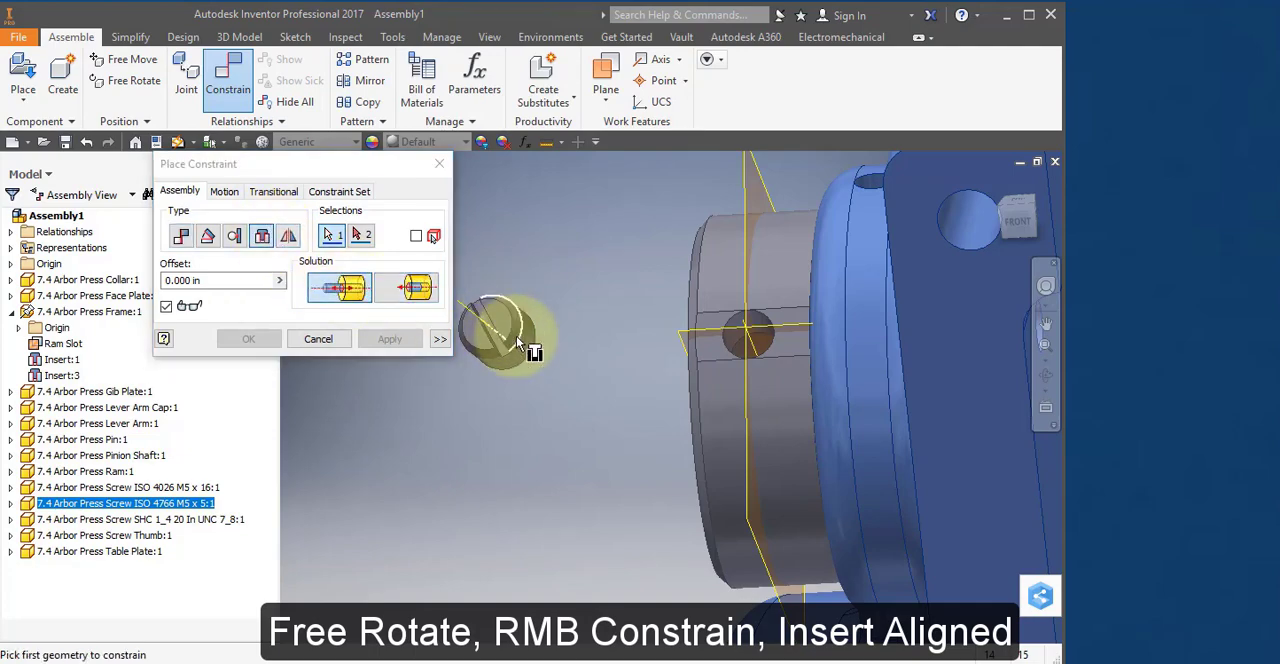
left_click(768, 345)
left_click(420, 290)
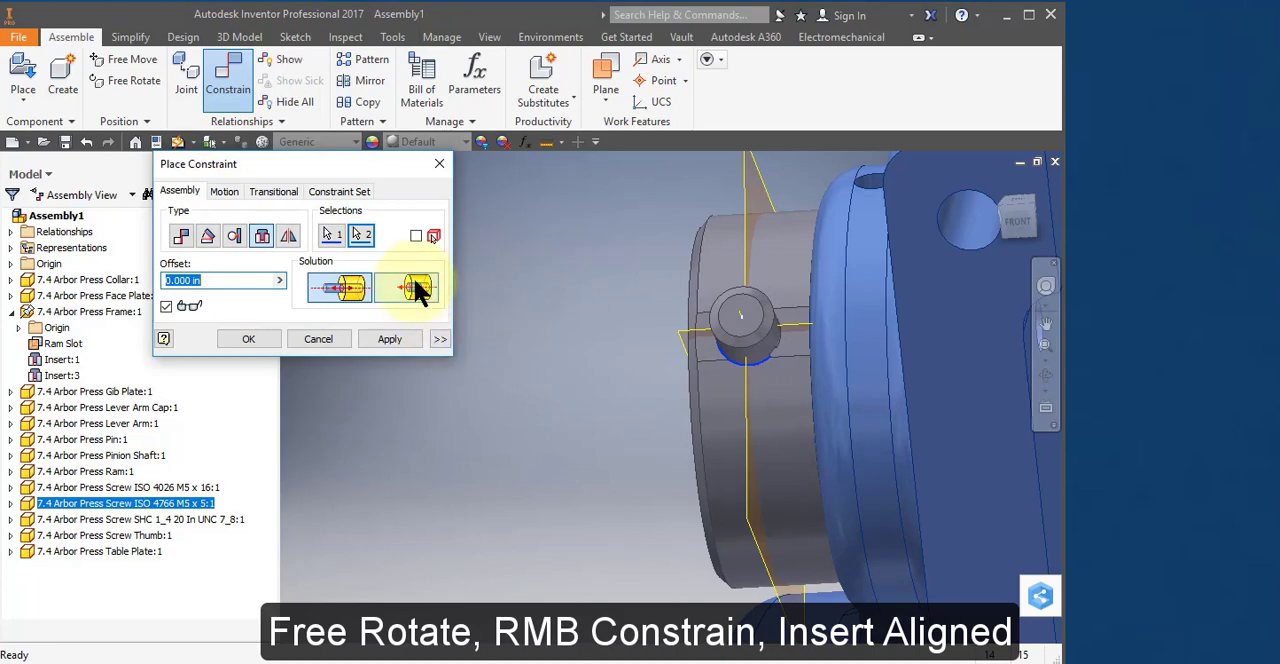
left_click(420, 290)
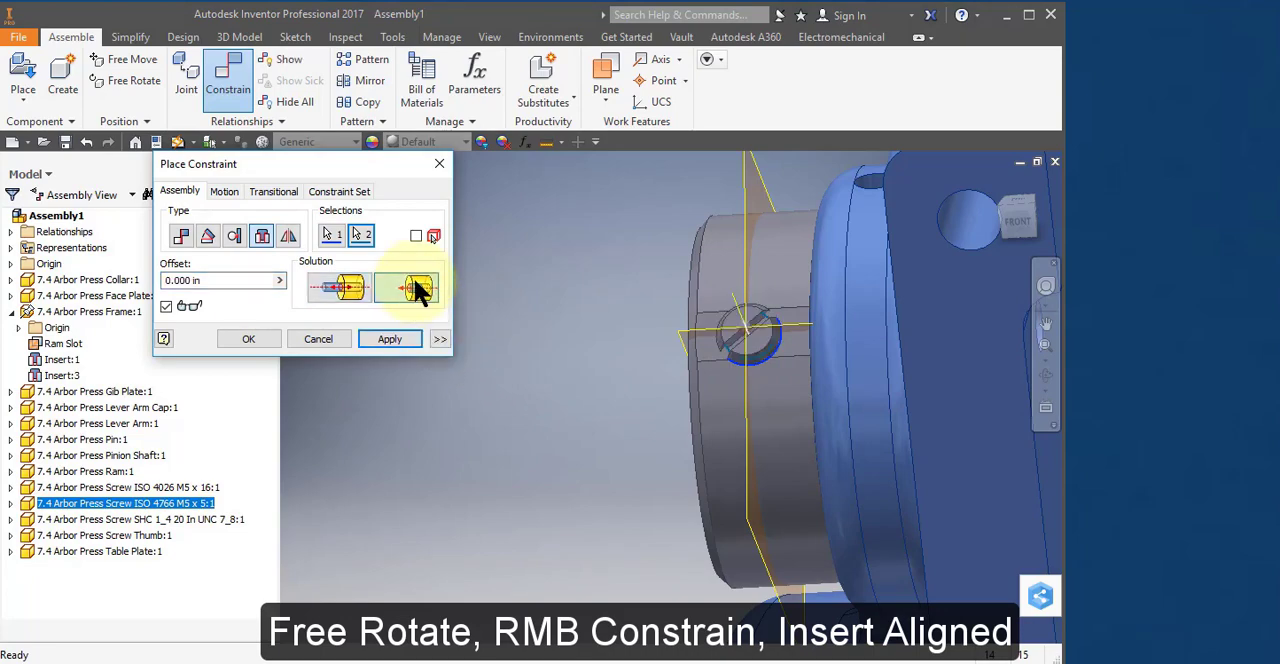
left_click(402, 337)
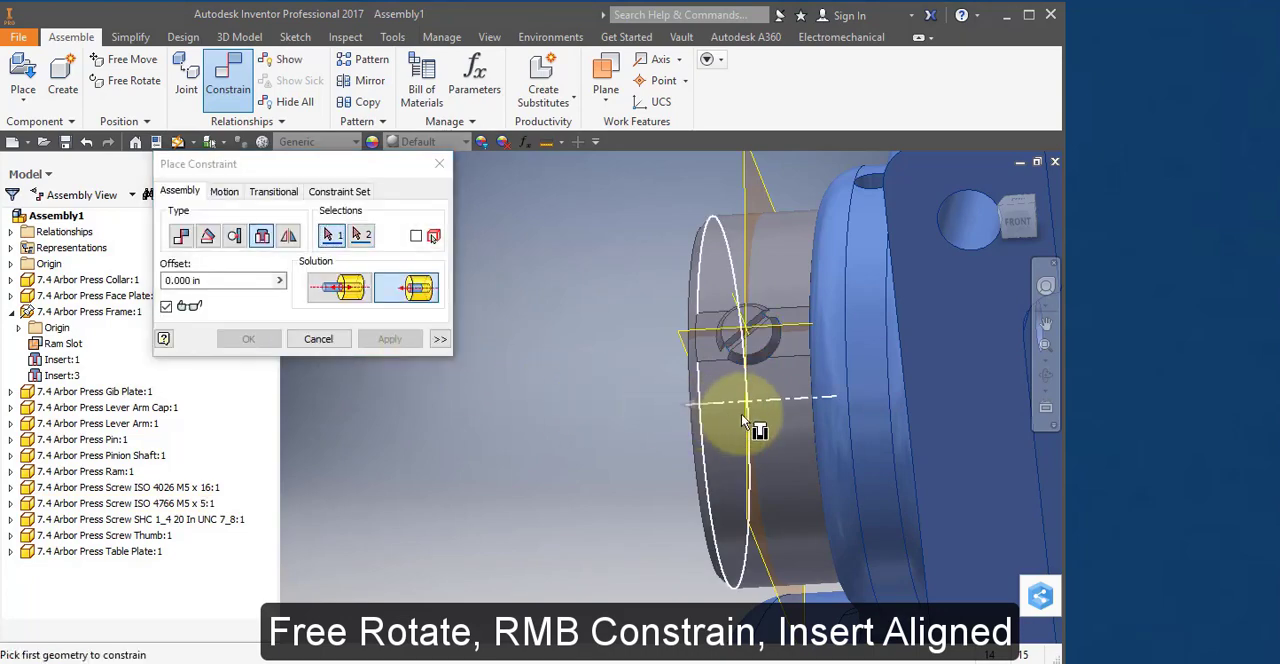
scroll(763, 424, "down", 5)
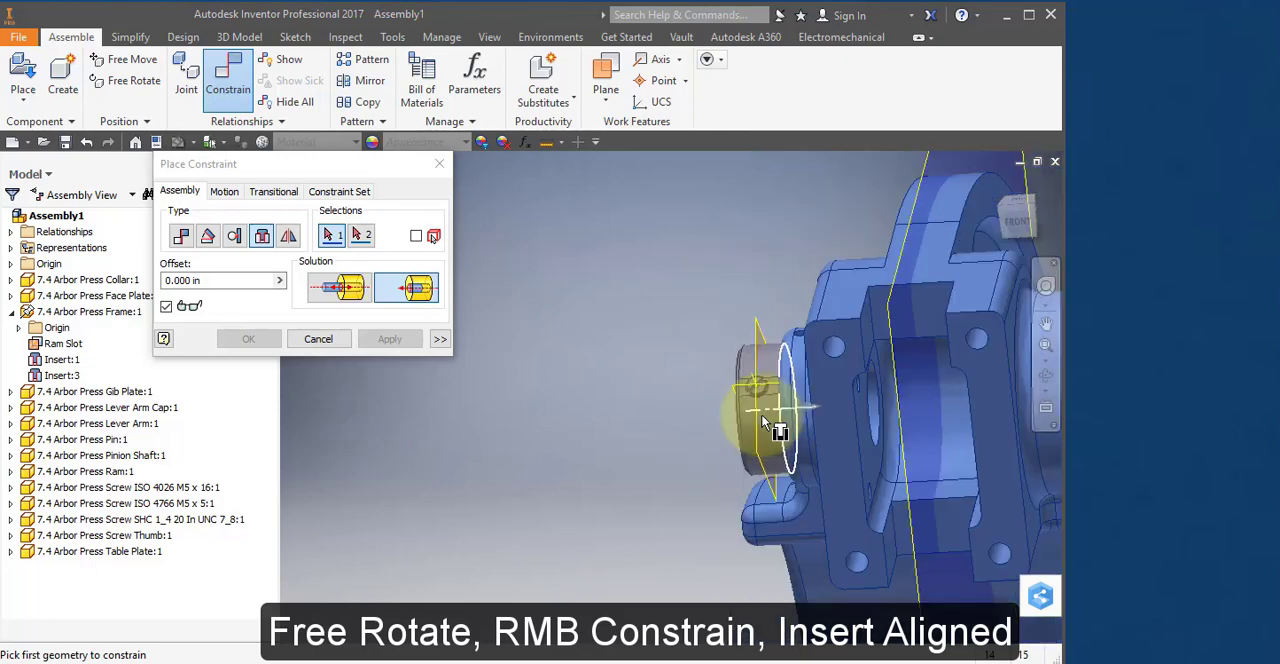
middle_click_drag(762, 416, 383, 267, "shift")
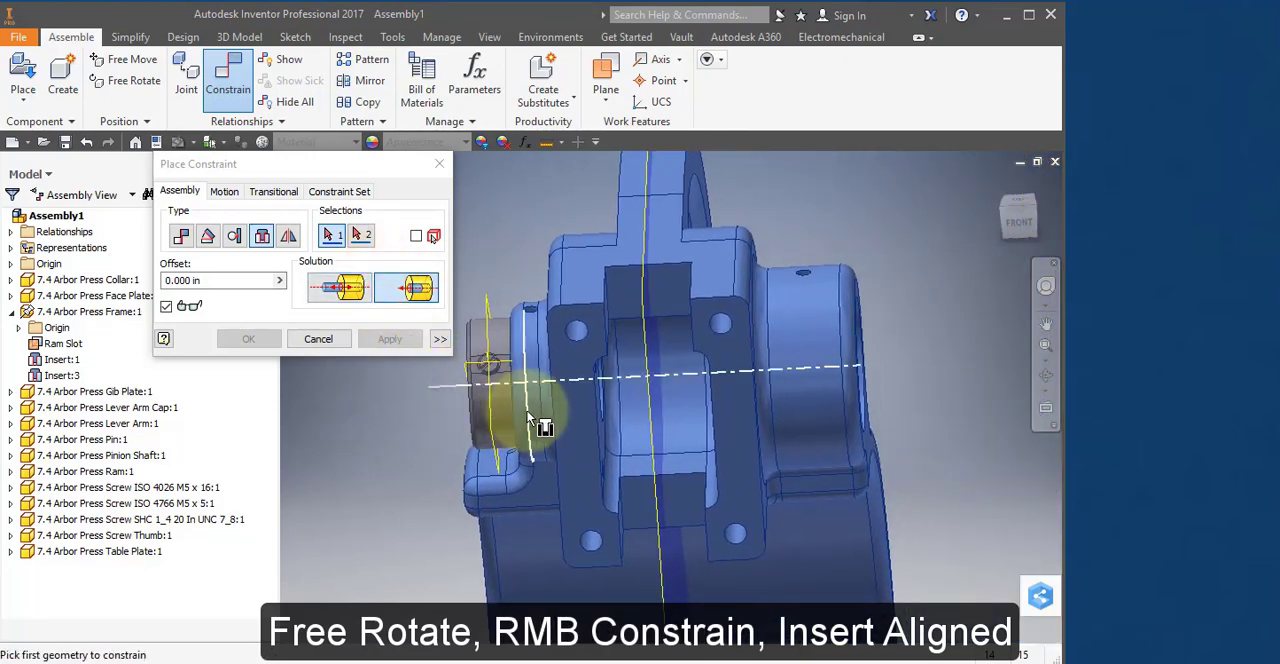
middle_click_drag(528, 412, 541, 410, "shift")
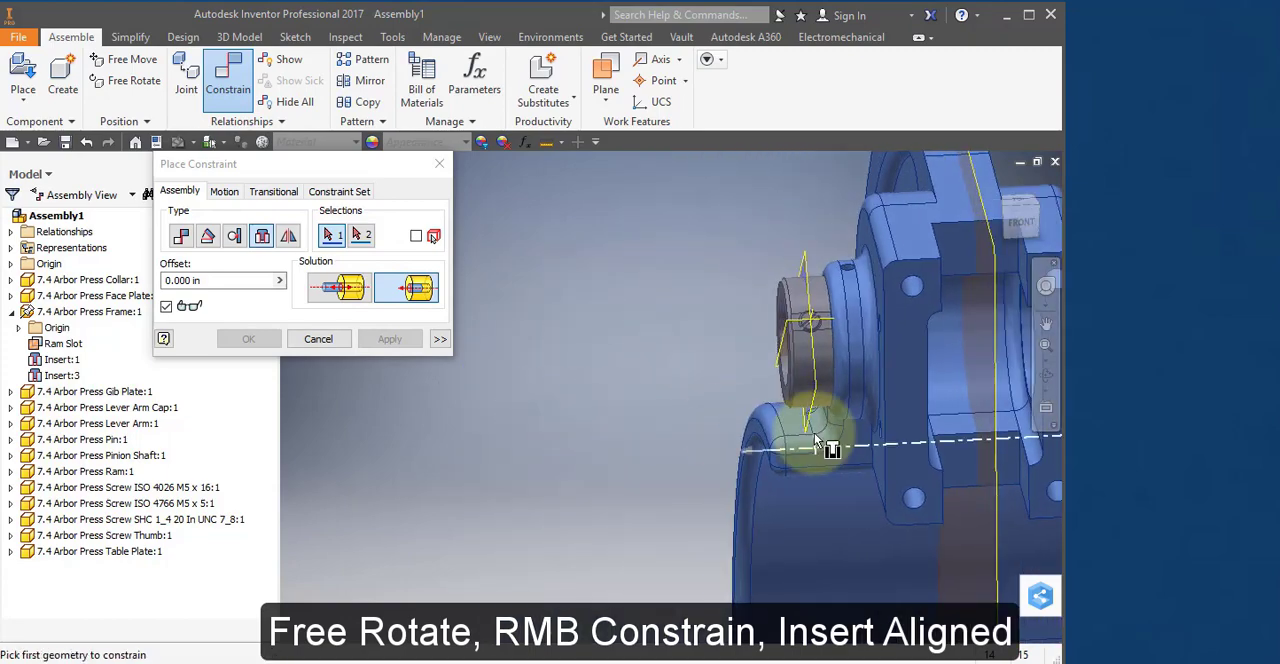
left_click(330, 340)
middle_click_drag(766, 414, 588, 370, "shift")
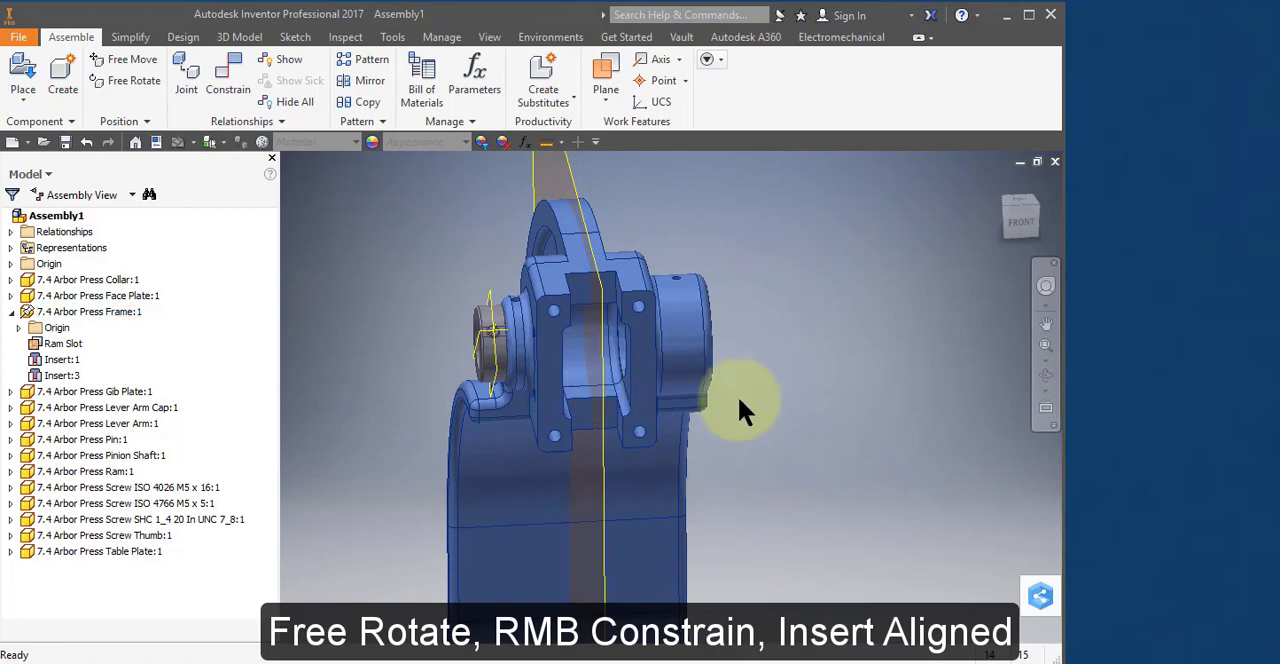
scroll(748, 405, "down", 3)
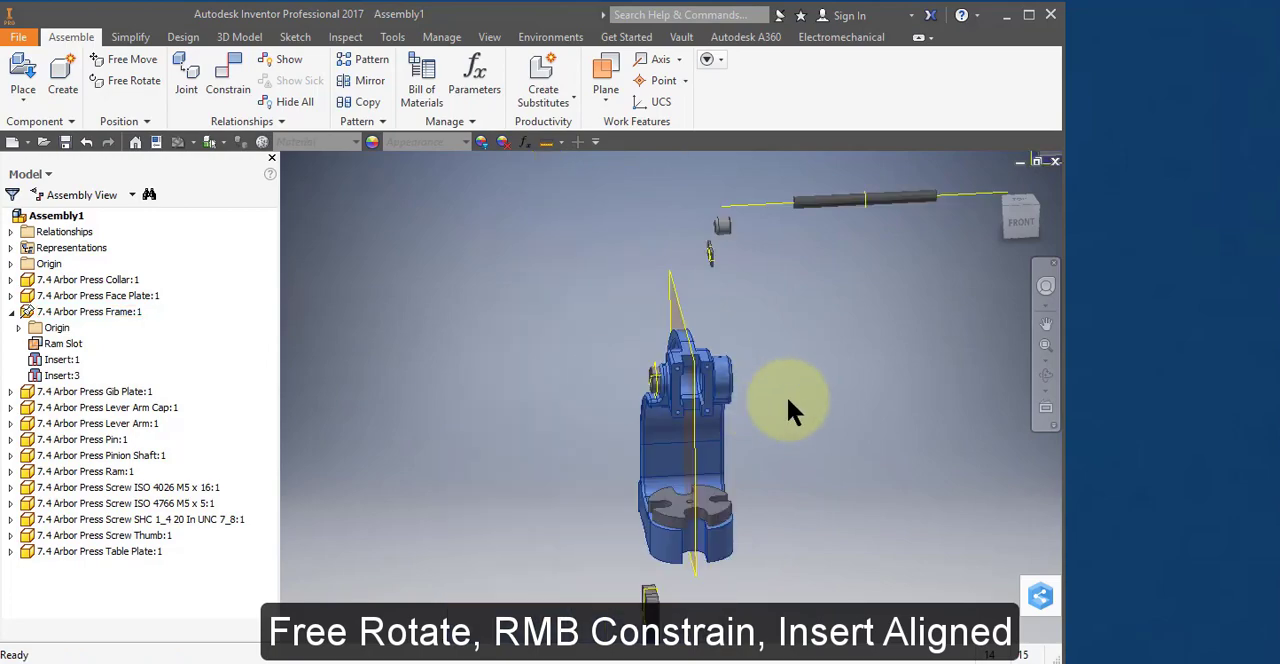
middle_click_drag(794, 409, 630, 449)
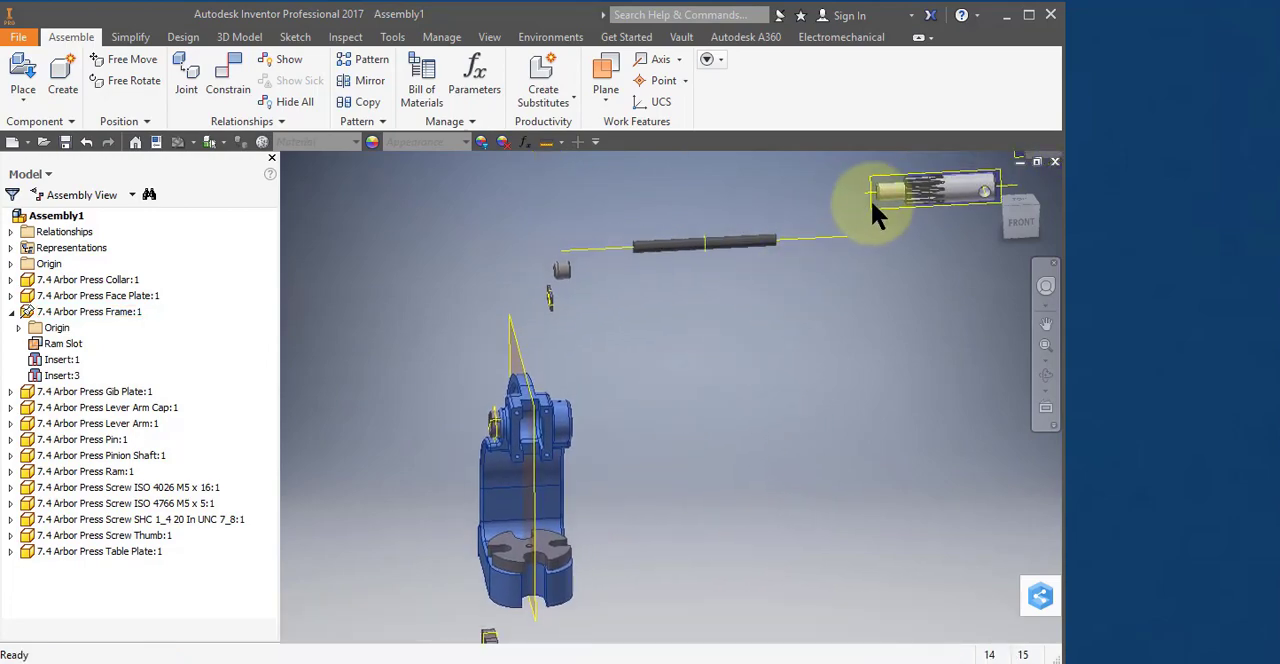
Move the Pinion Shaft beside the frame, with its plain narrow end exposed near the Collar.
left_click_drag(886, 192, 608, 420)
middle_click_drag(580, 458, 667, 432, "shift")
left_click_drag(667, 432, 554, 408)
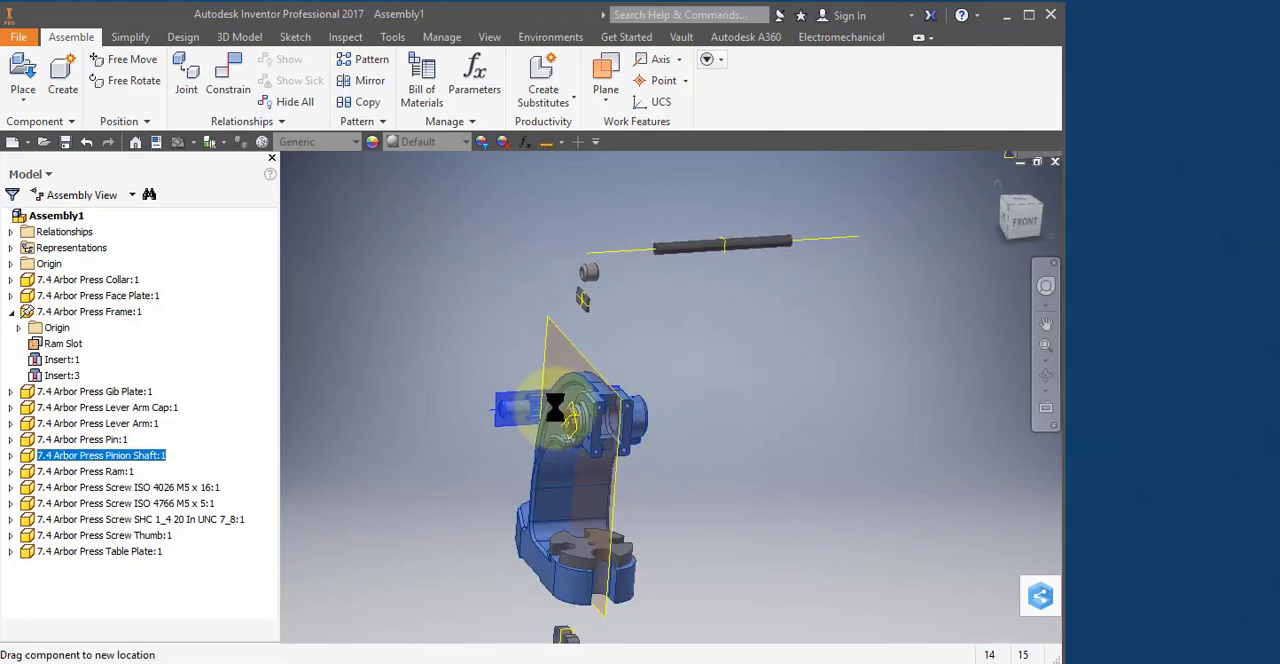
scroll(554, 408, "up", 5)
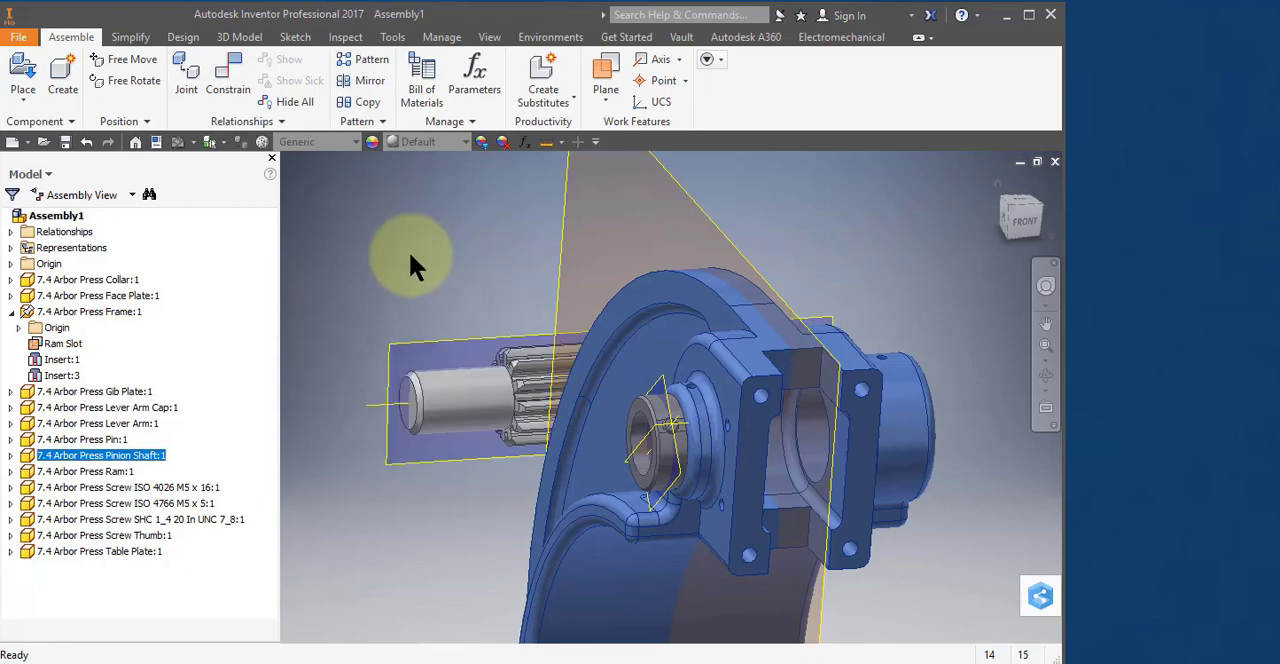
left_click(410, 256)
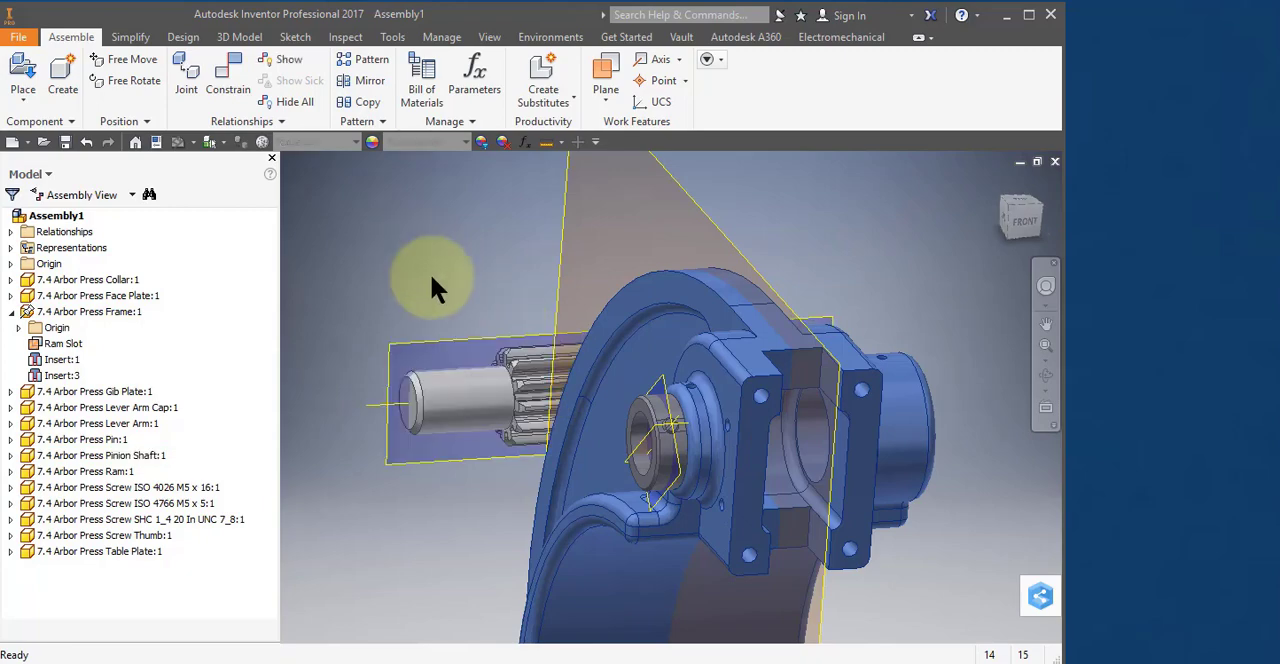
Constrain the circular edge at the Pinion Shaft's narrow end to the Collar's bore edge with an Insert constraint using the Aligned solution.
left_click(430, 388)
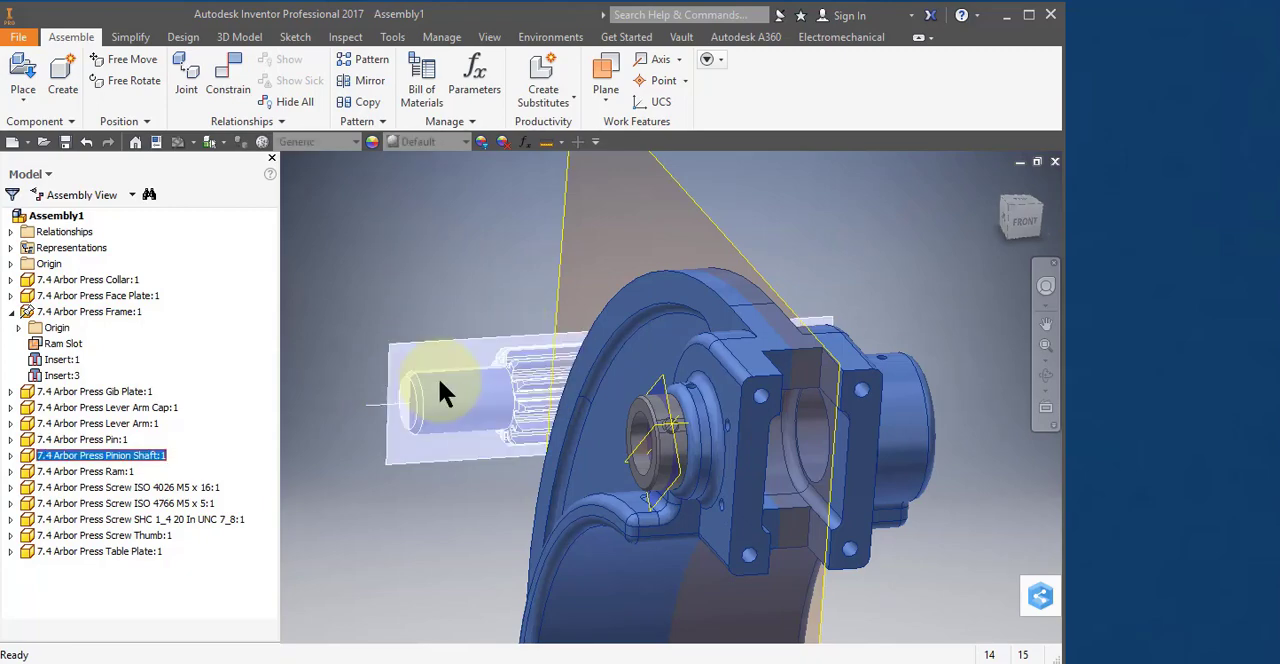
right_click(438, 376)
left_click(494, 356)
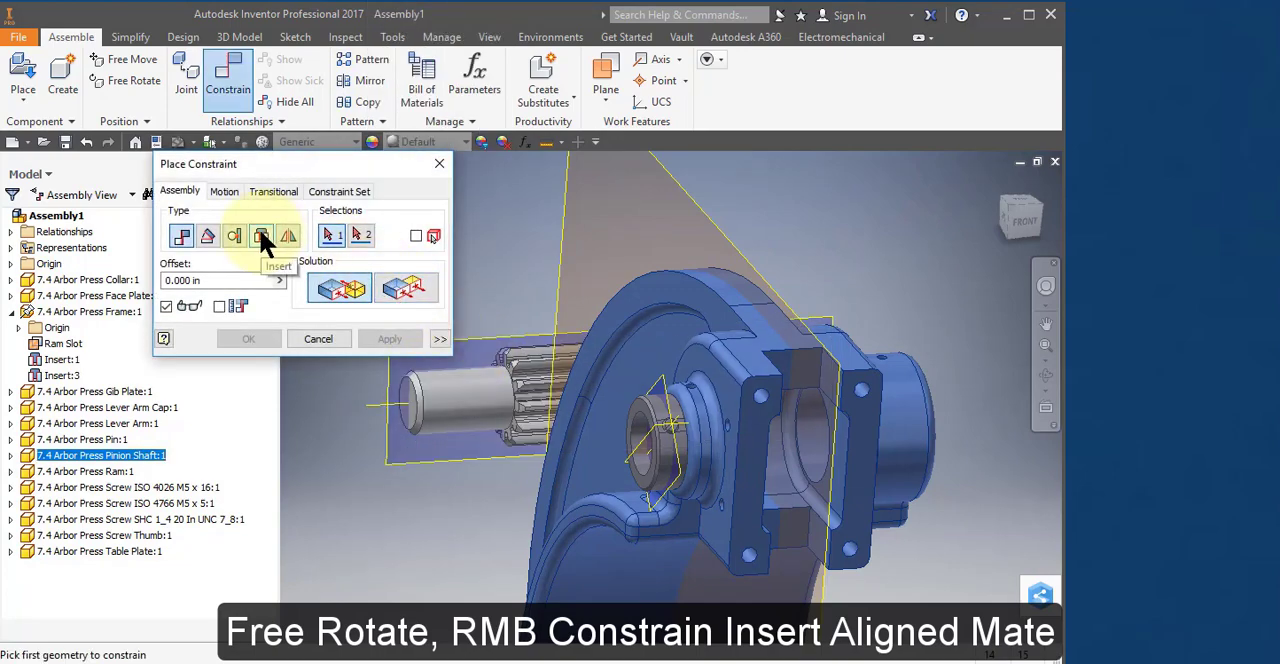
left_click(260, 236)
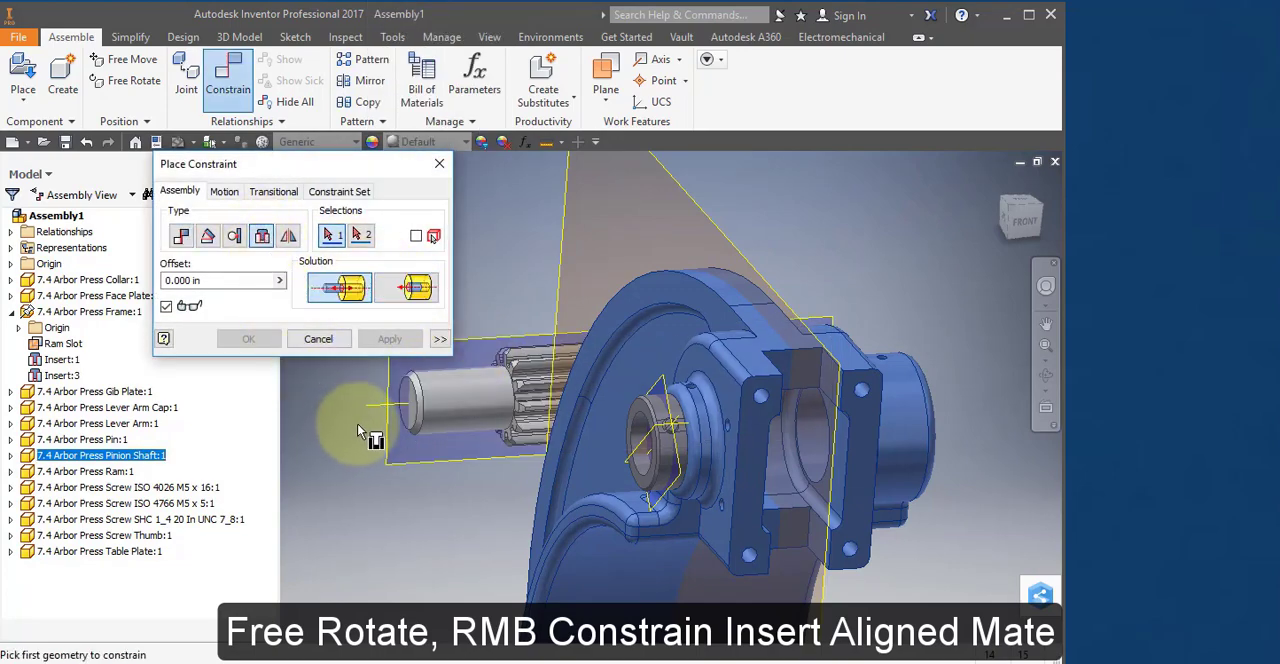
left_click(403, 398)
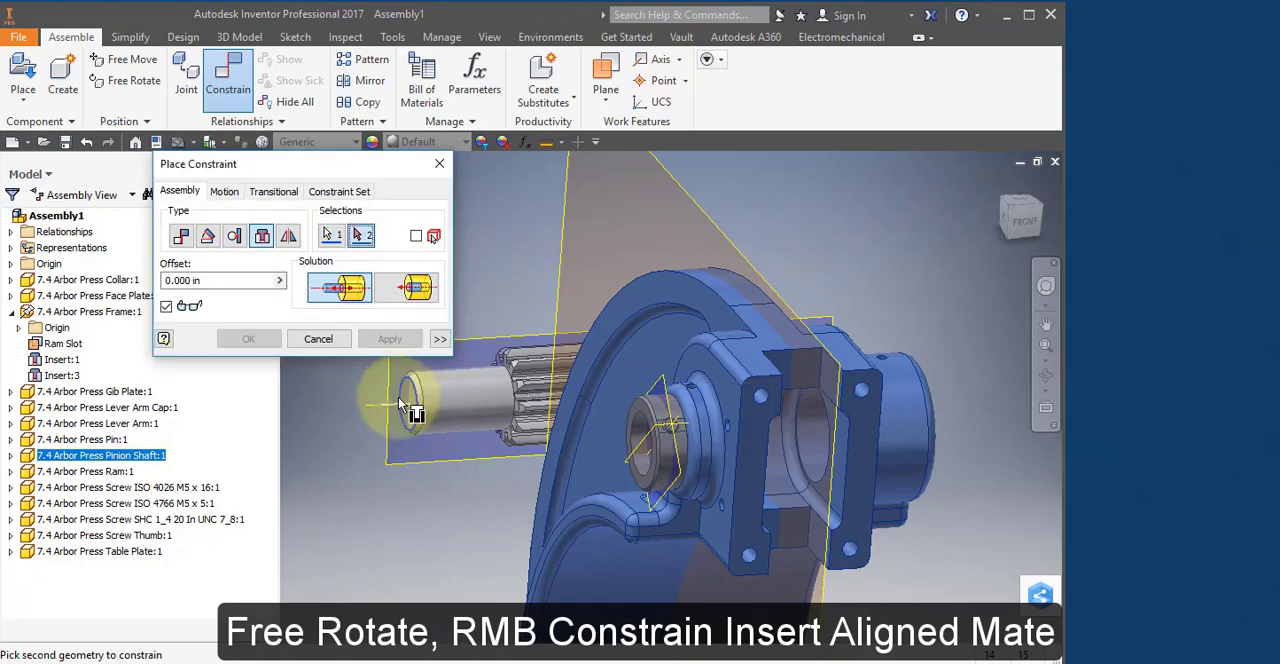
left_click(648, 450)
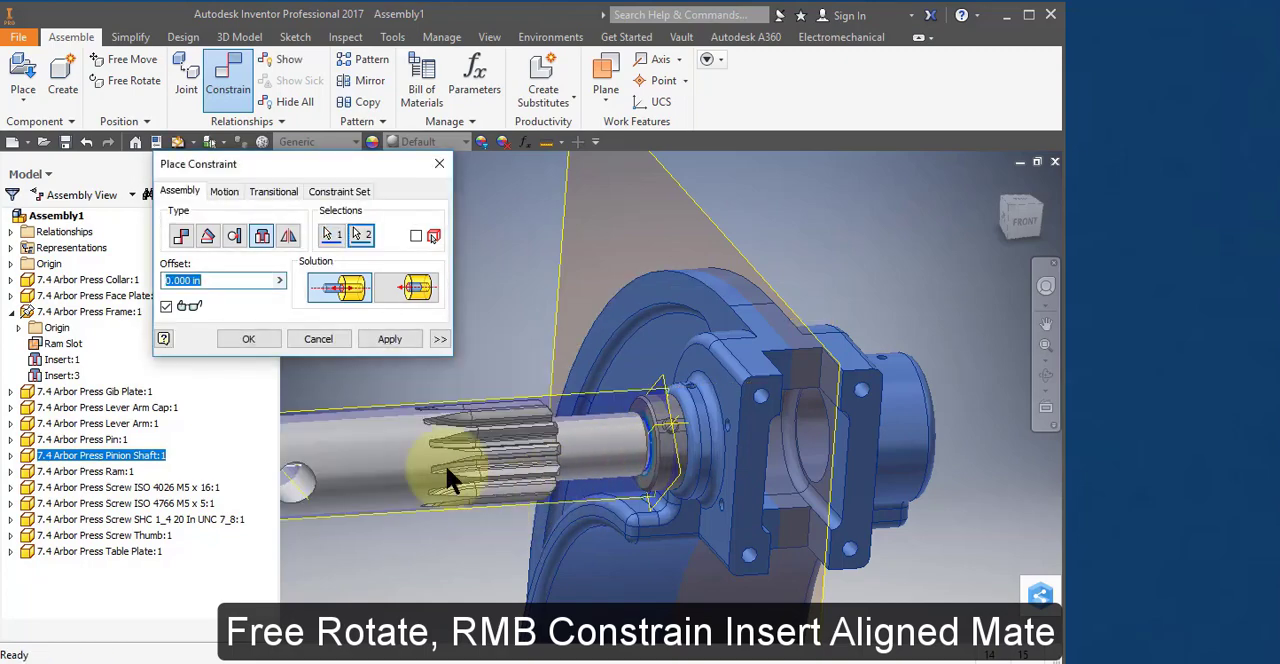
left_click(418, 287)
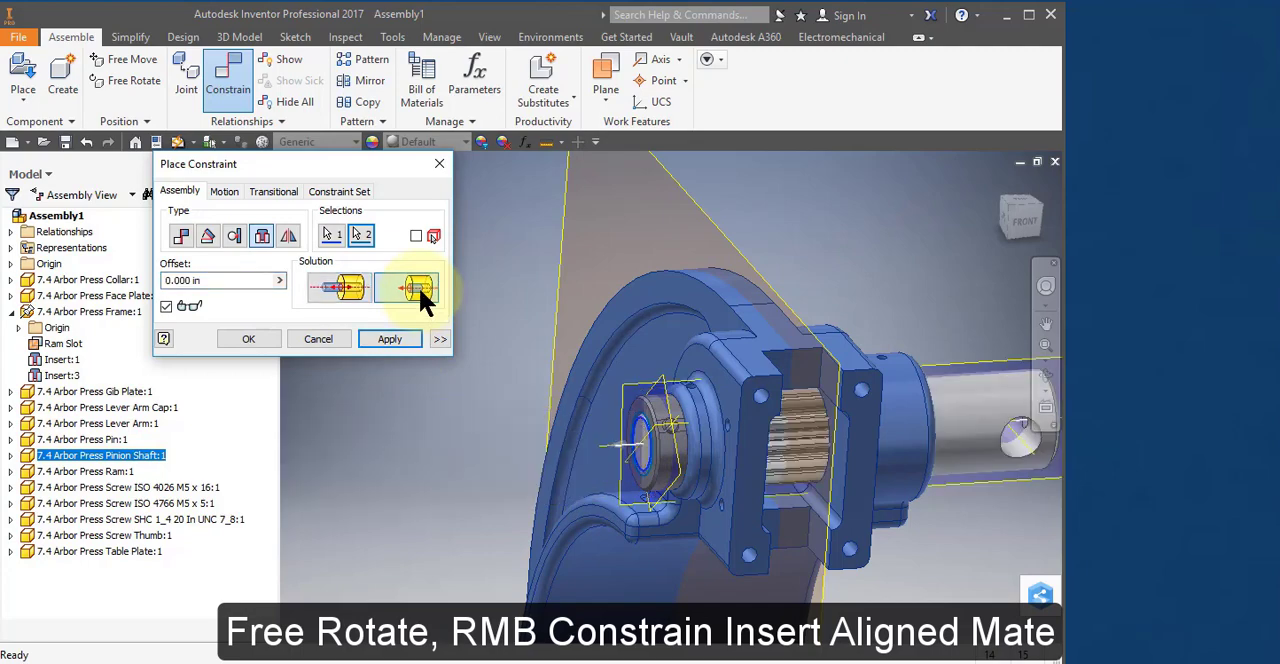
left_click(384, 338)
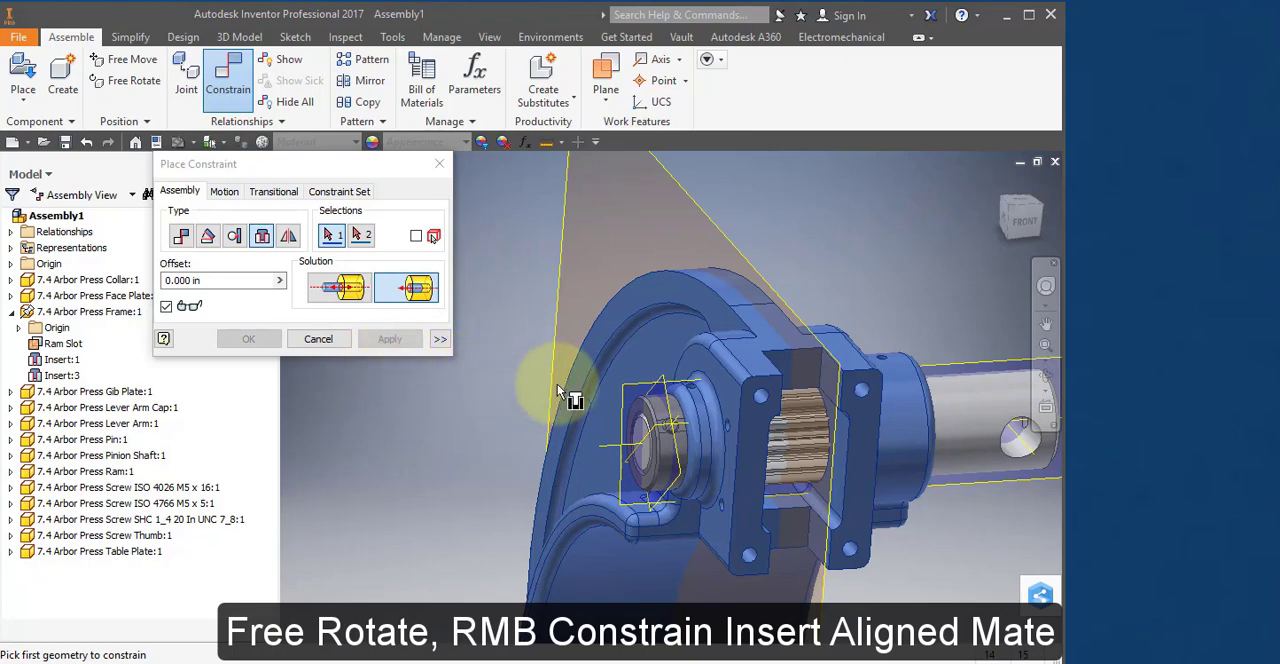
Mate the Pinion Shaft's Pinion Grear Tooth work plane to the Collar work plane.
scroll(640, 405, "up", 3)
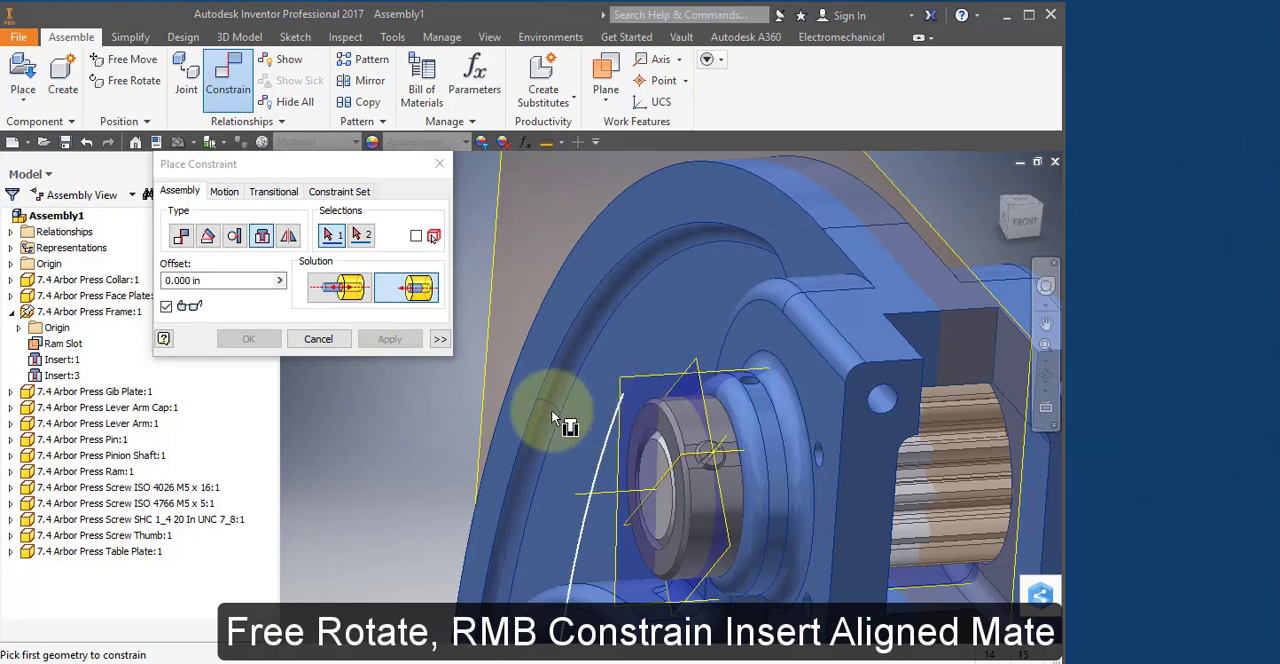
left_click(186, 233)
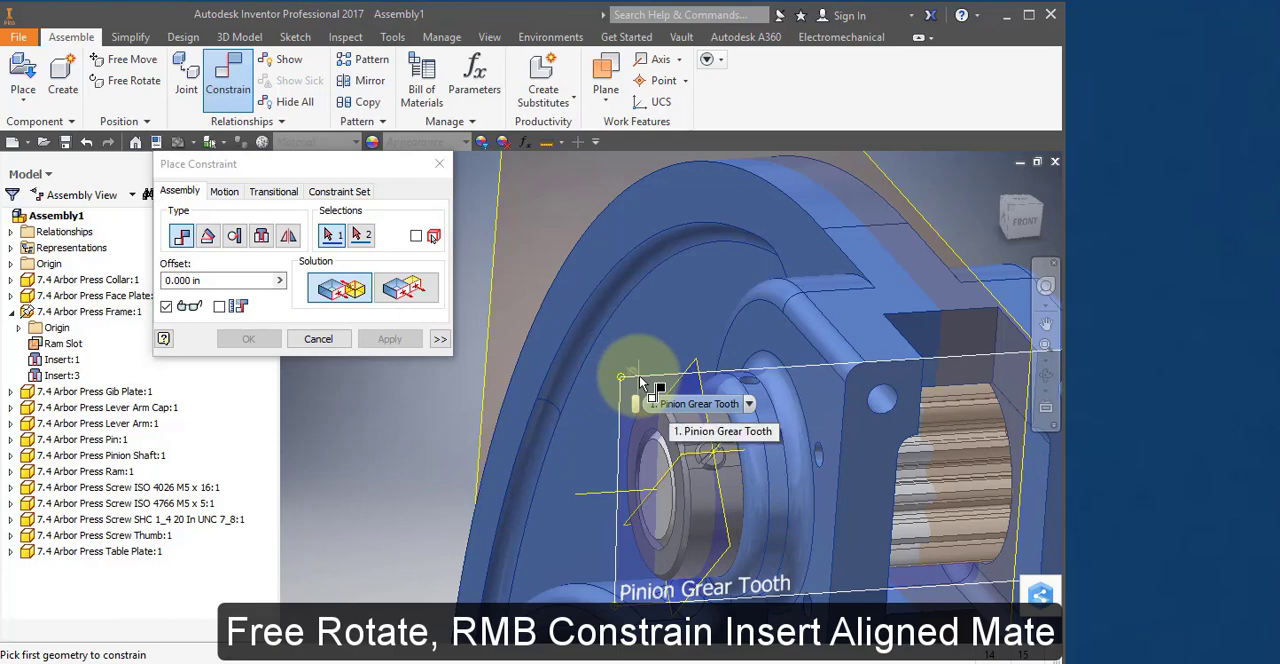
left_click(665, 399)
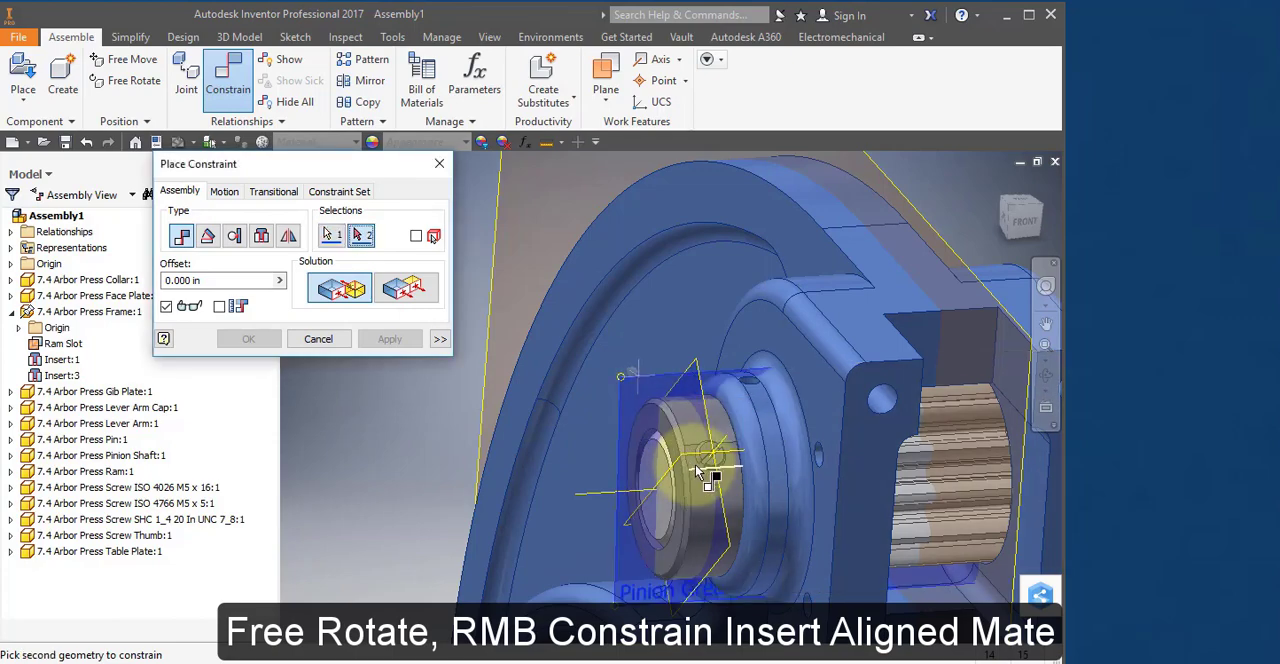
mouse_move(697, 472)
middle_mouse_down("shift")
mouse_move(697, 454)
mouse_move(699, 470)
middle_mouse_up("shift")
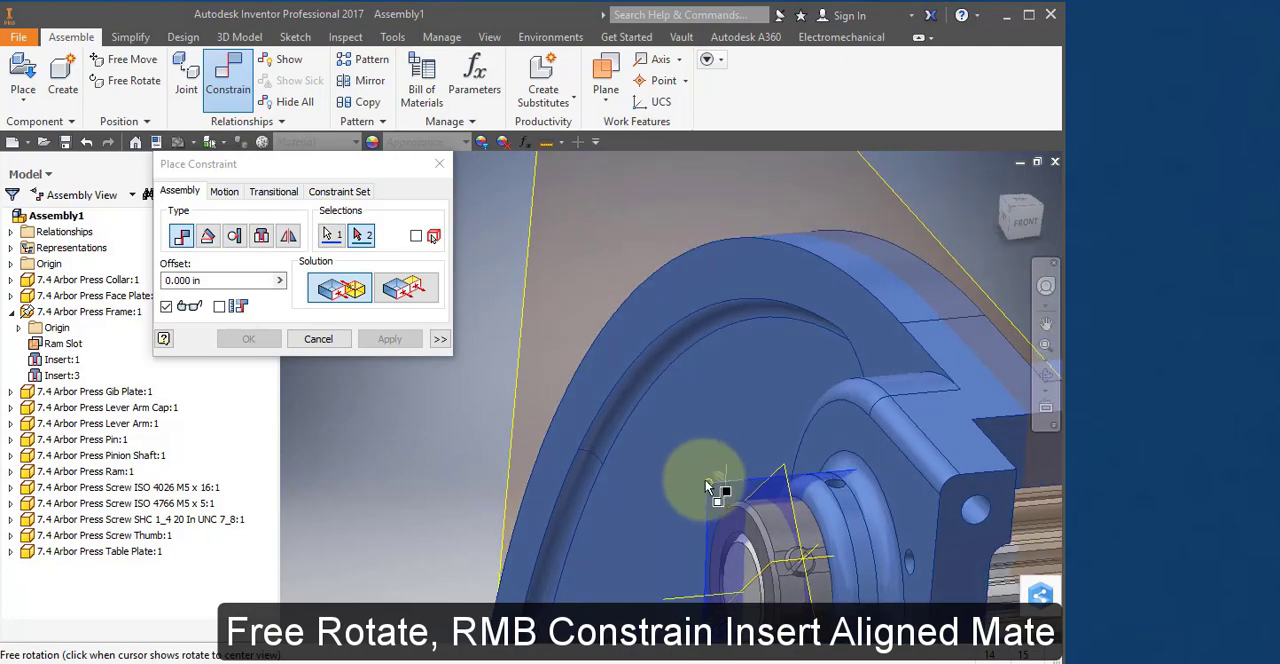
scroll(748, 570, "down", 2)
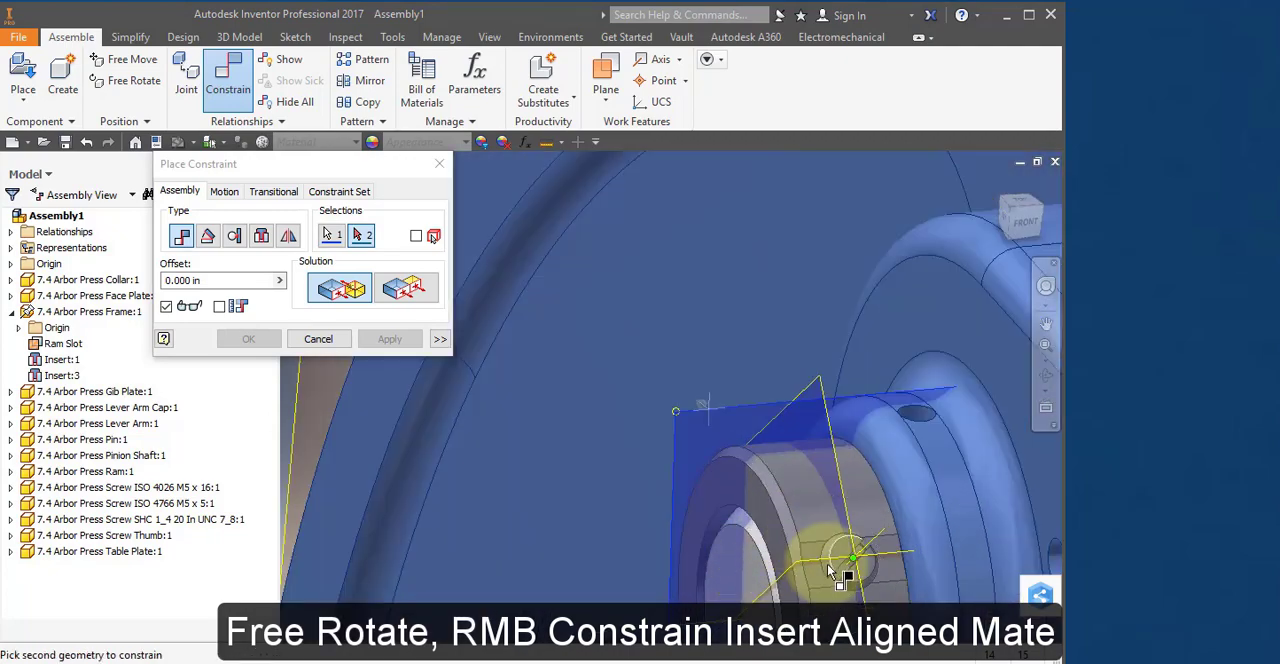
middle_click_drag(813, 563, 831, 538, "shift")
middle_click_drag(826, 400, 751, 655)
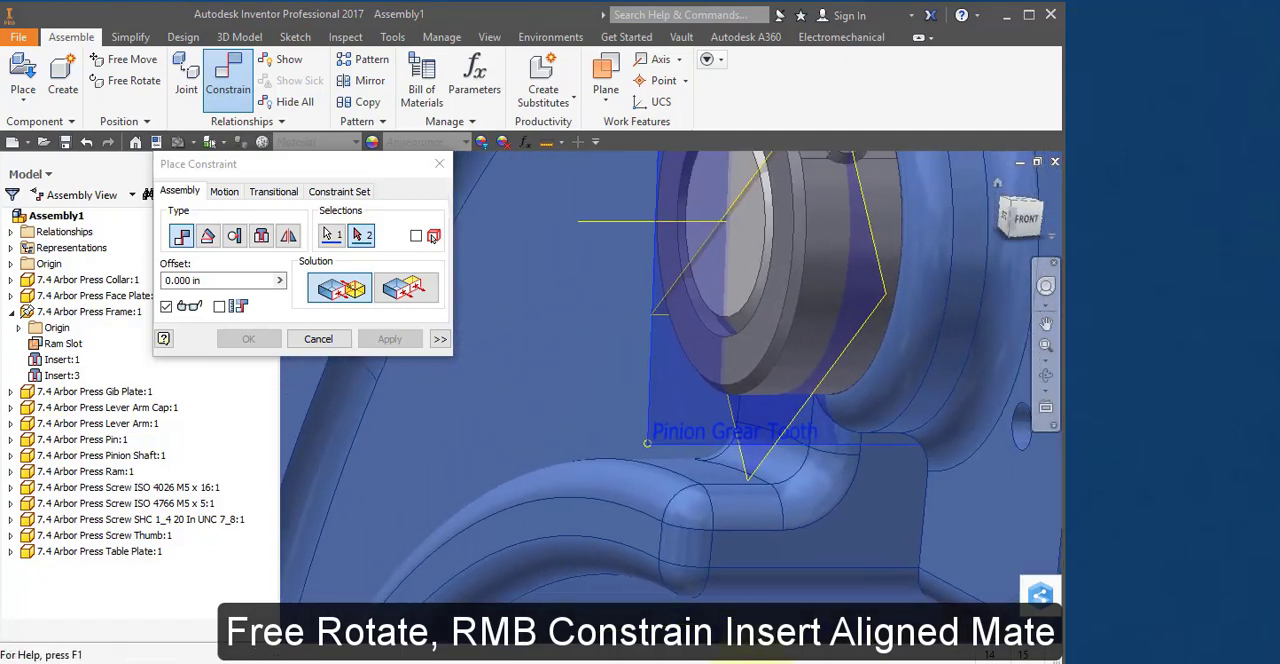
middle_click_drag(741, 358, 718, 509)
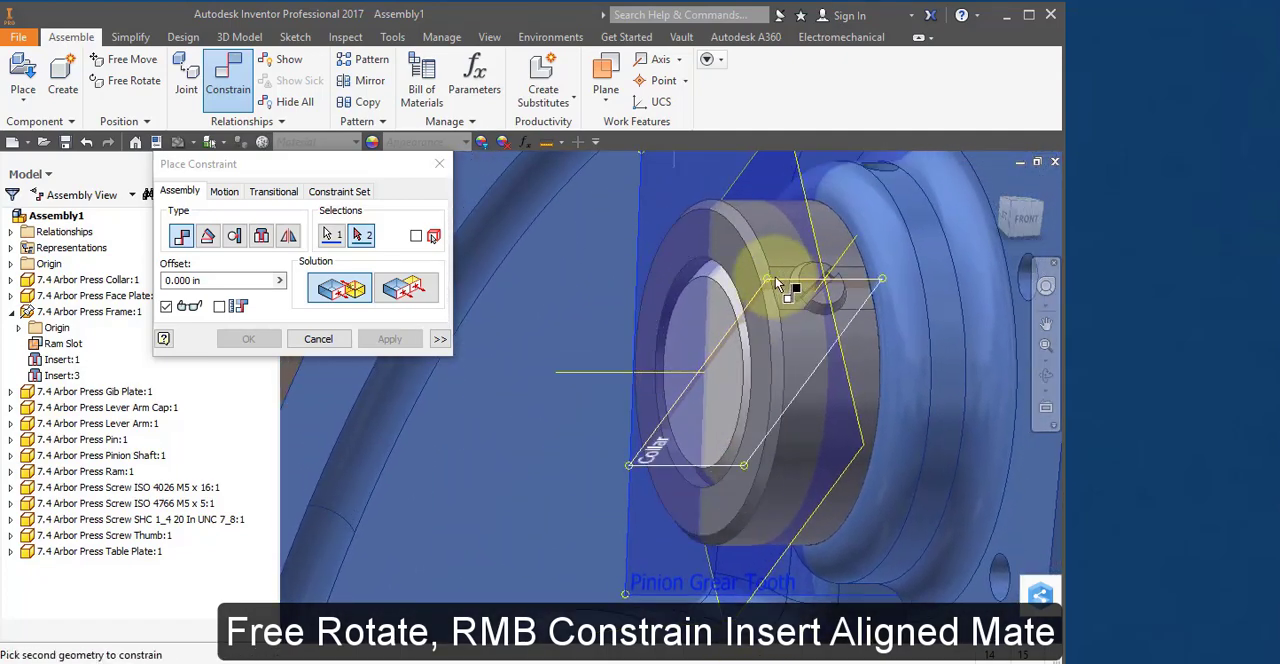
left_click(779, 283)
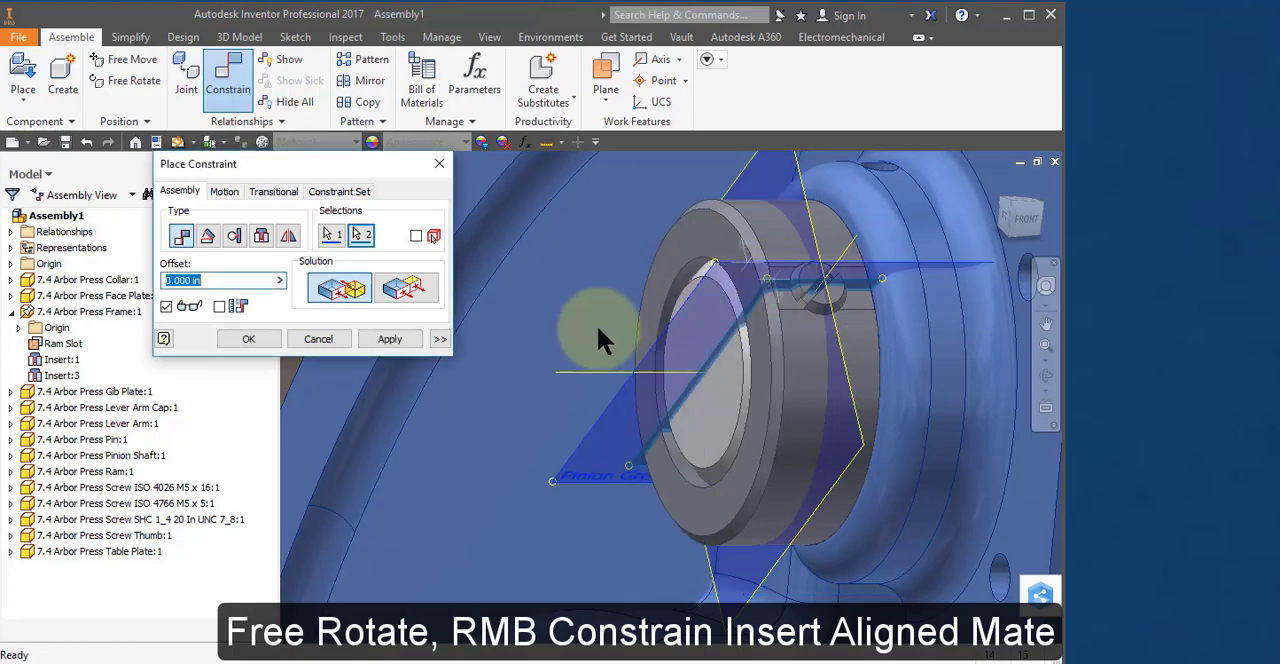
left_click(399, 338)
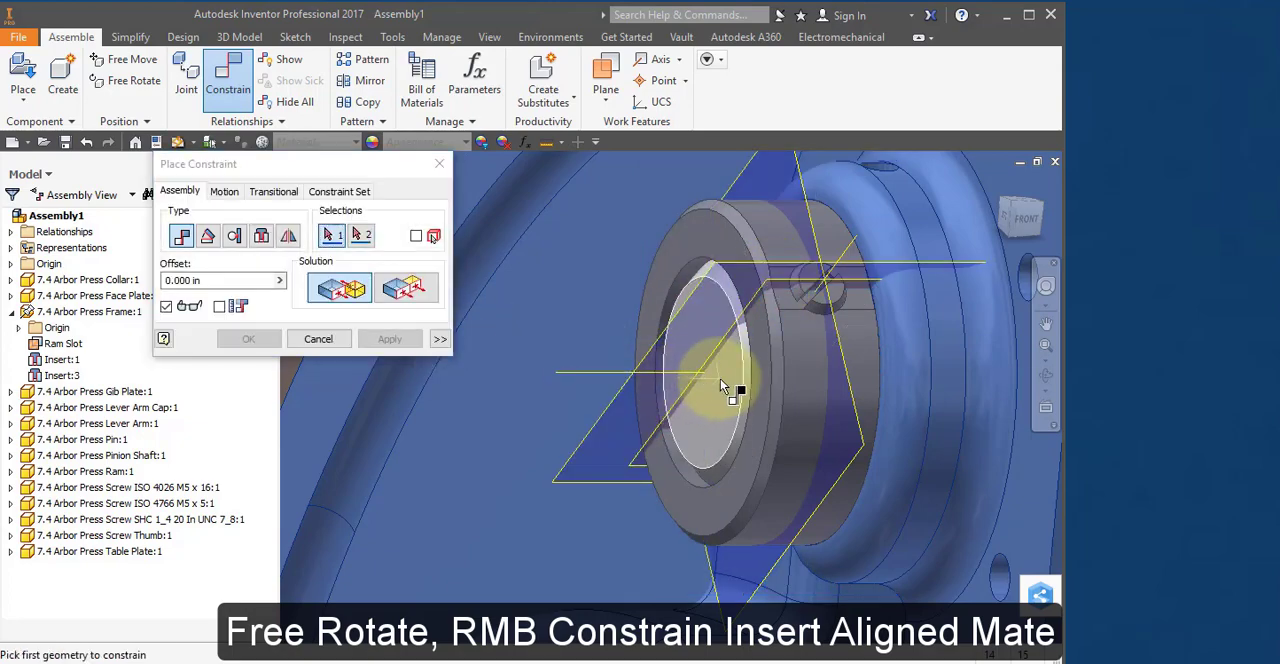
scroll(724, 376, "down", 5)
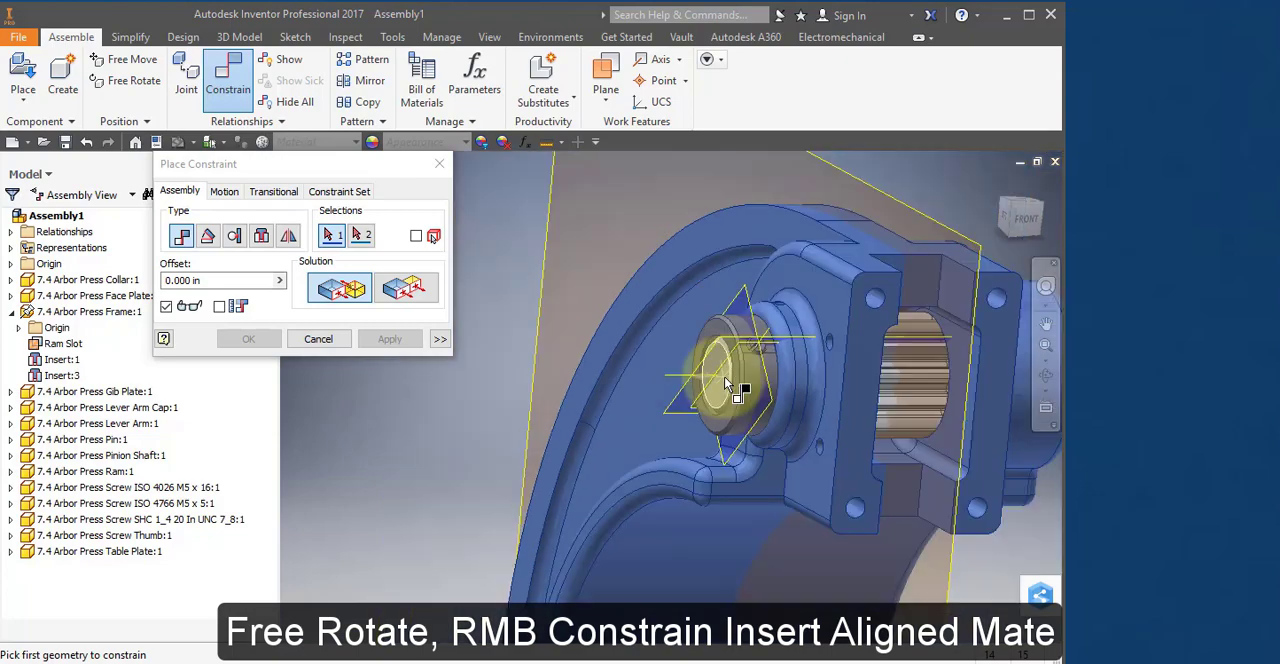
left_click(318, 339)
left_click(995, 378)
mouse_move(995, 378)
left_mouse_down()
mouse_move(991, 420)
mouse_move(990, 347)
mouse_move(992, 395)
mouse_move(1001, 357)
mouse_move(1002, 376)
left_mouse_up()
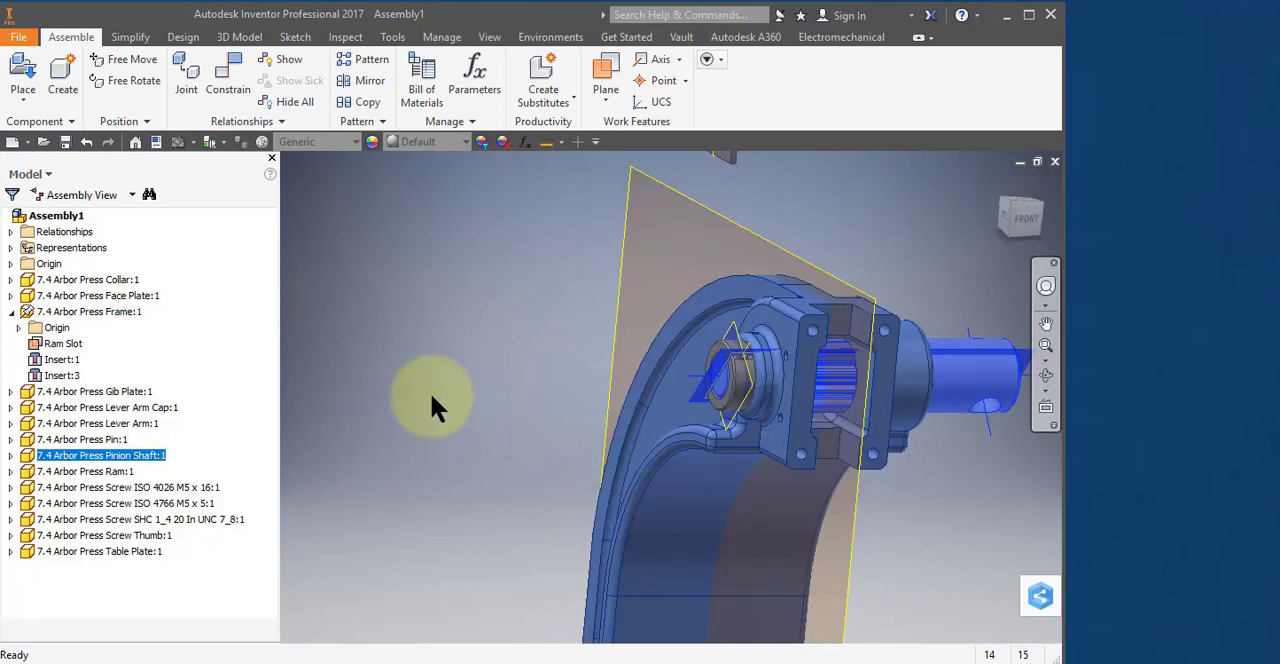
Bring the Ram down beside the frame, just below the protruding end of the Pinion Shaft.
scroll(650, 413, "down", 3)
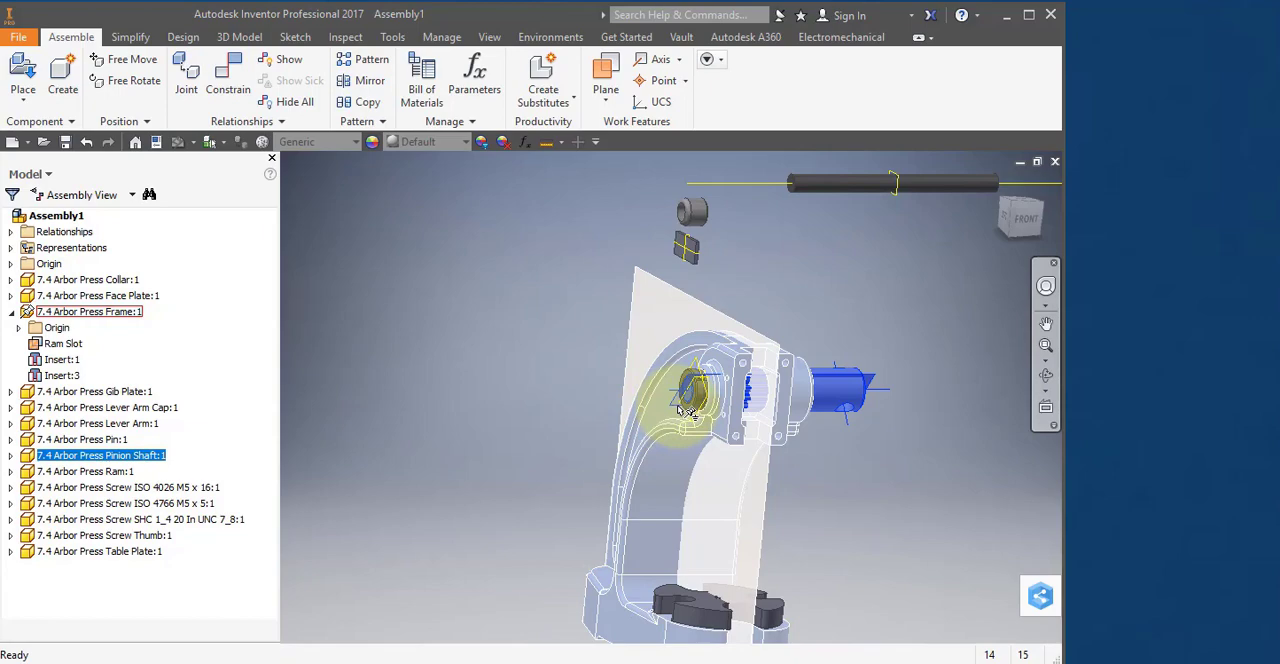
mouse_move(678, 409)
middle_mouse_down("shift")
mouse_move(648, 402)
mouse_move(677, 386)
mouse_move(667, 415)
middle_mouse_up("shift")
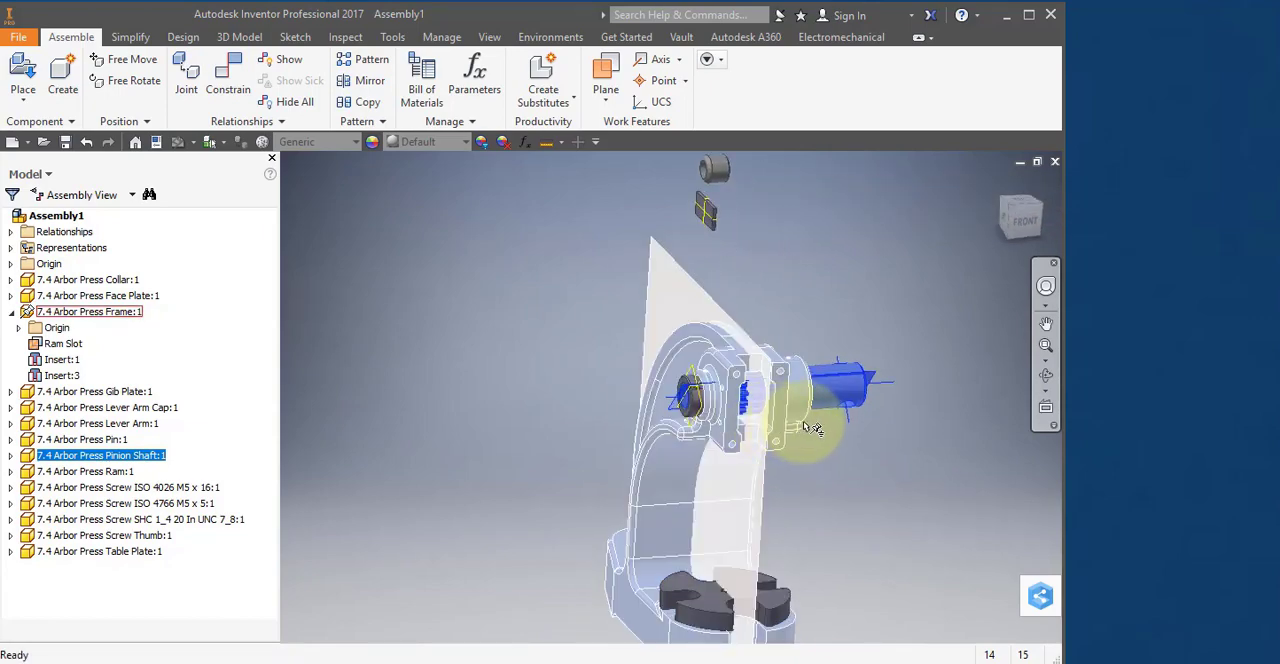
middle_click_drag(812, 428, 754, 439)
scroll(754, 439, "up", 2)
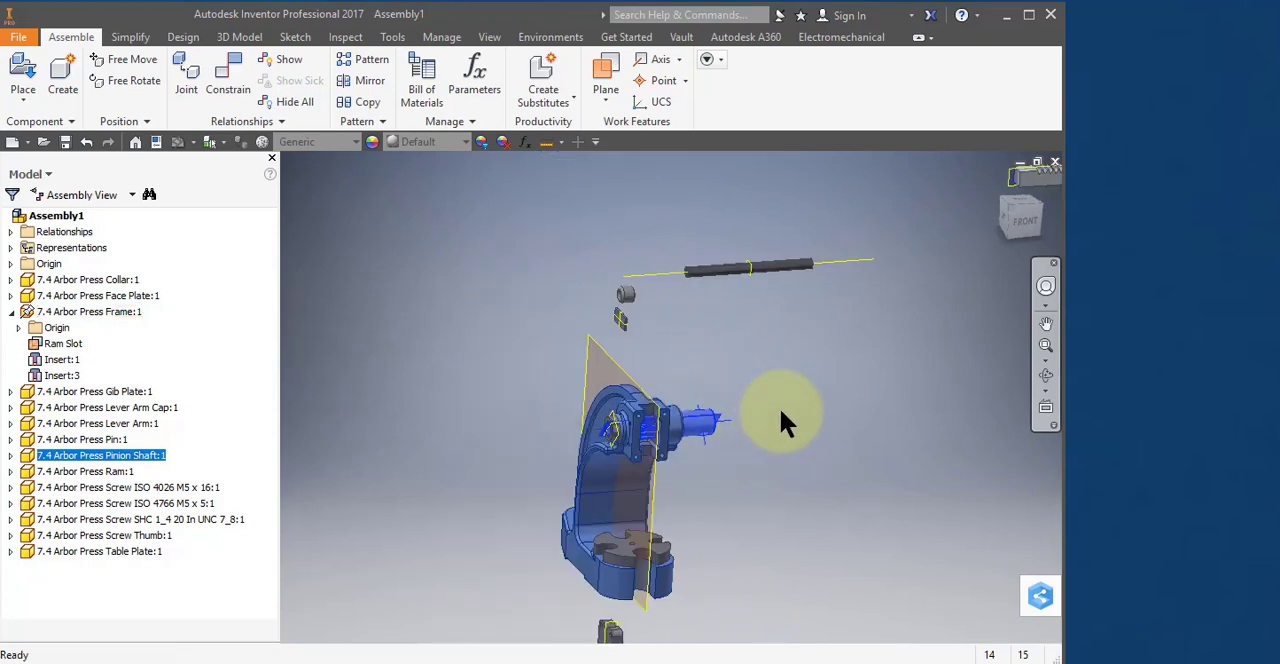
middle_click_drag(834, 380, 741, 395)
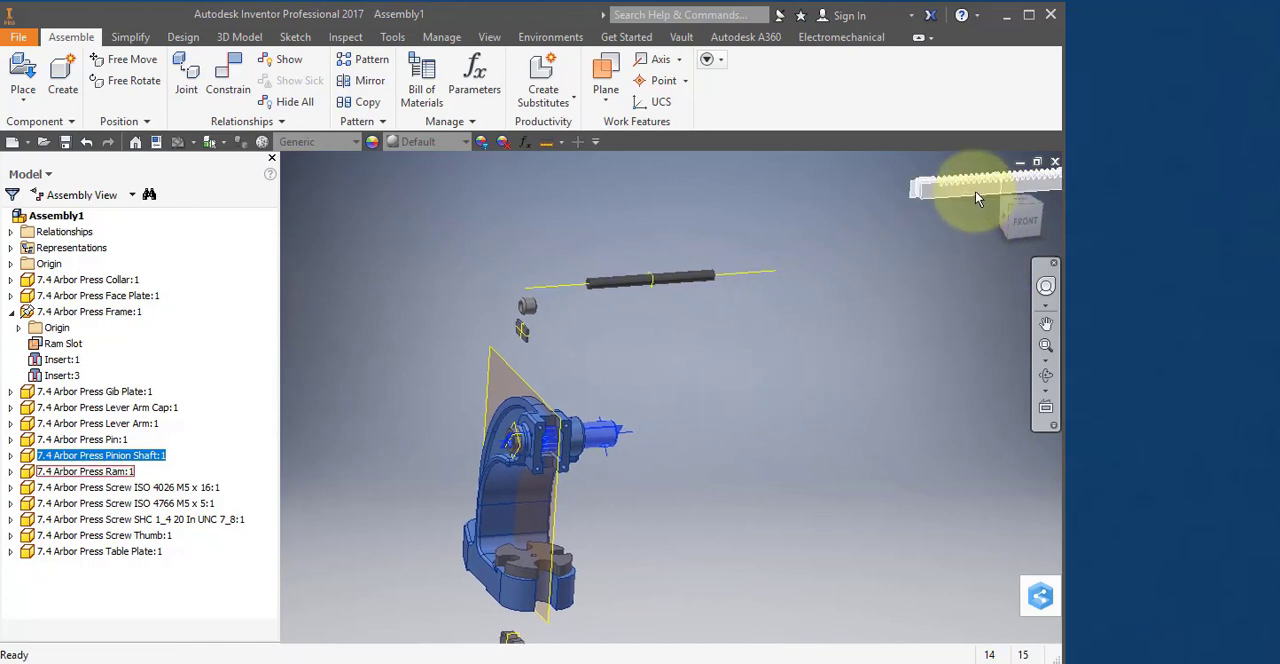
left_click_drag(975, 191, 631, 504)
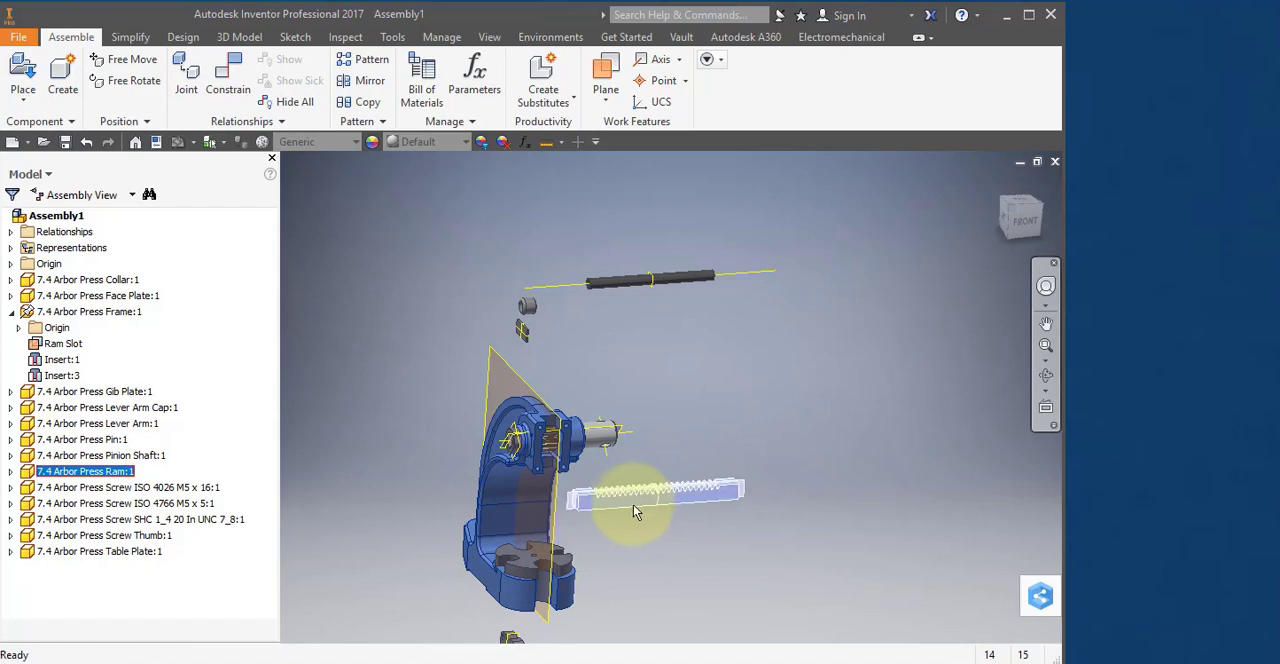
Tilt the Ram about its long axis with Free Rotate, exposing its lengthwise work plane.
scroll(610, 516, "down", 3)
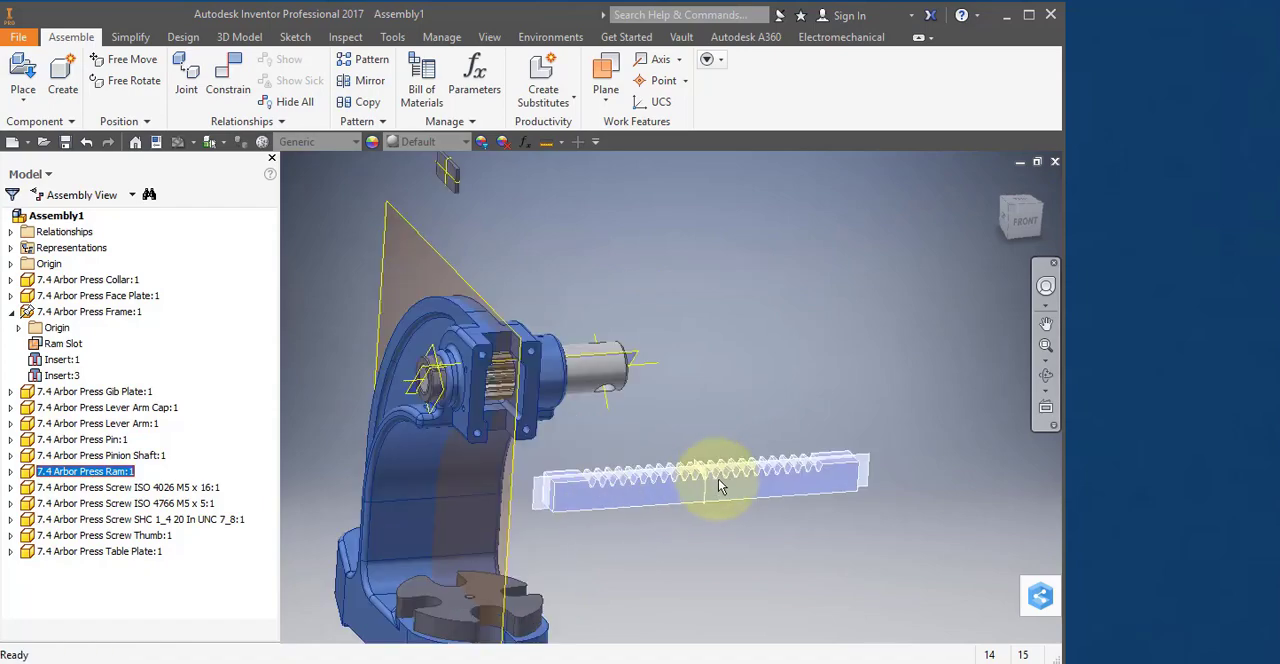
left_click(140, 81)
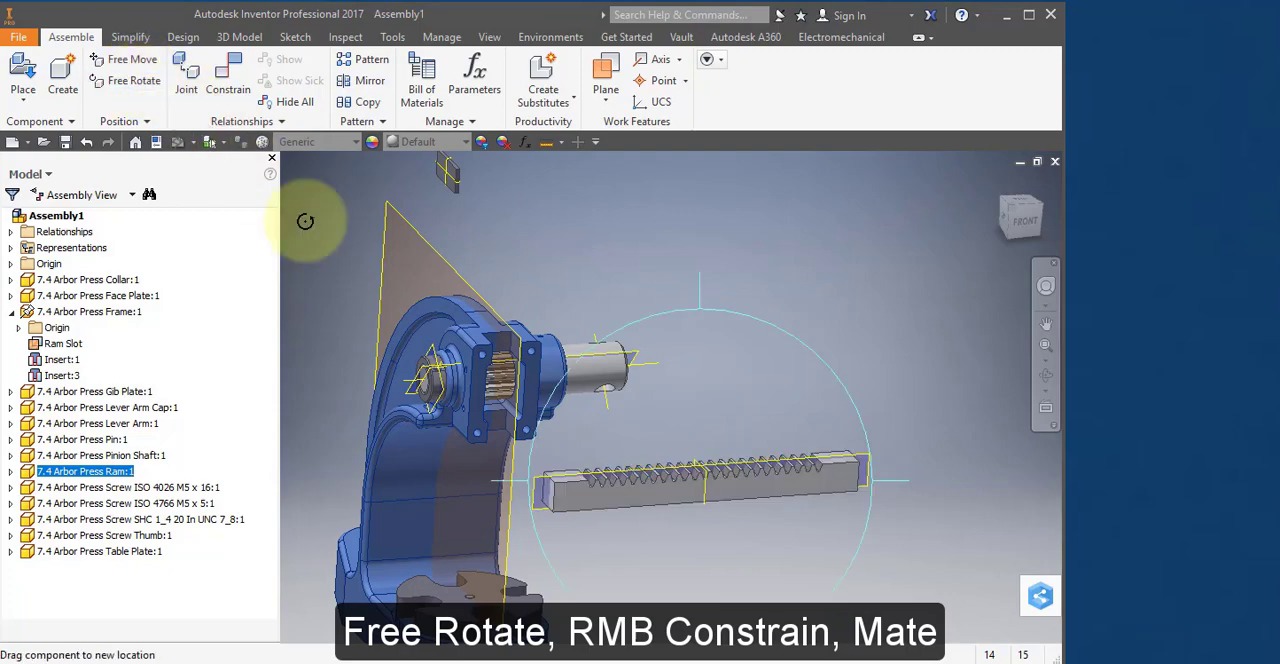
left_click_drag(652, 468, 628, 381)
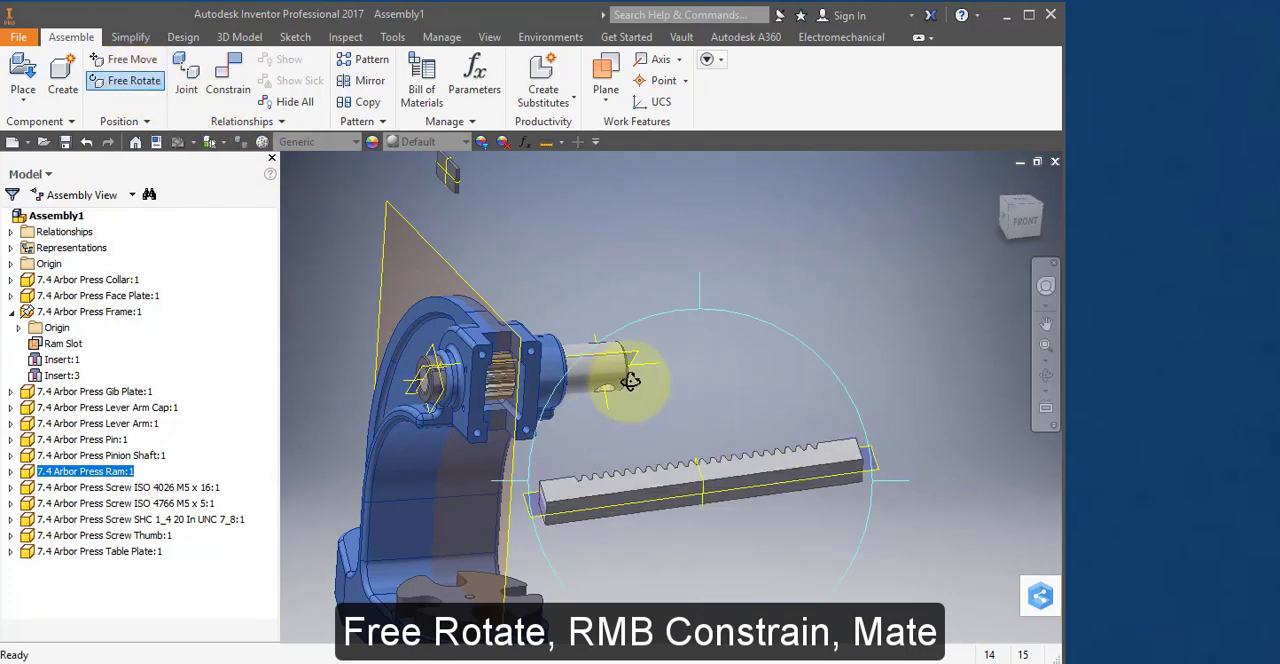
left_click(838, 275)
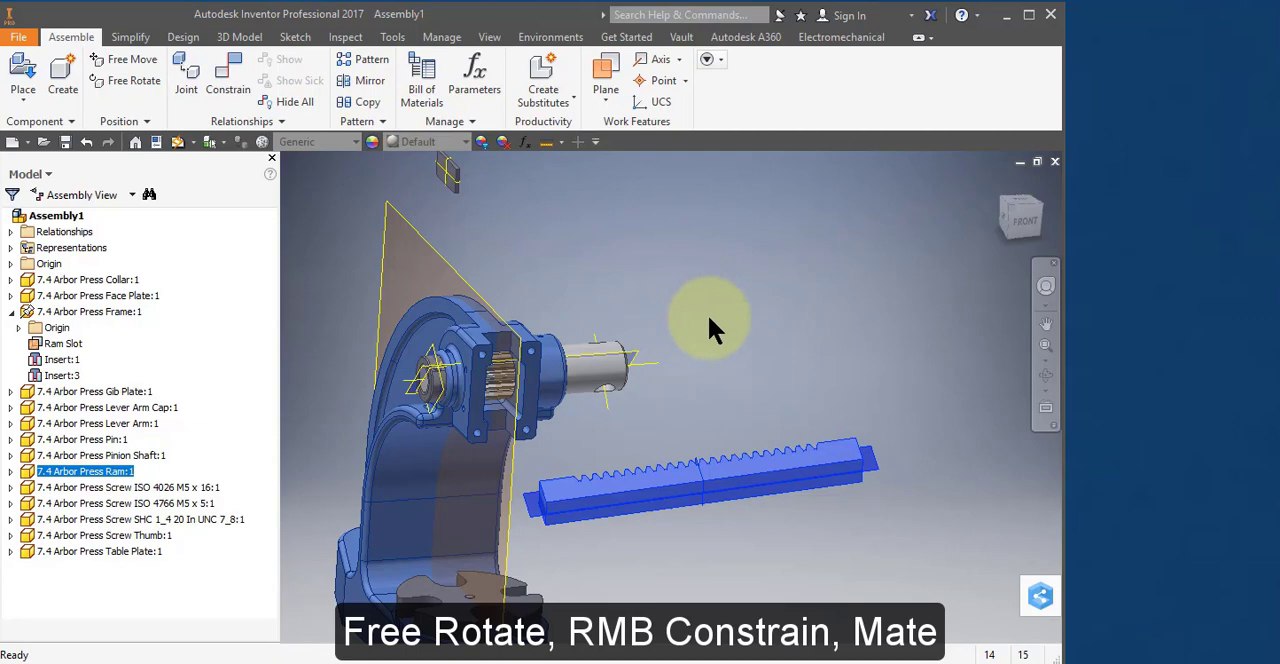
Mate the Ram's lengthwise work plane to the frame's Ram Slot work plane and pull the Ram clear of the frame.
left_click(240, 84)
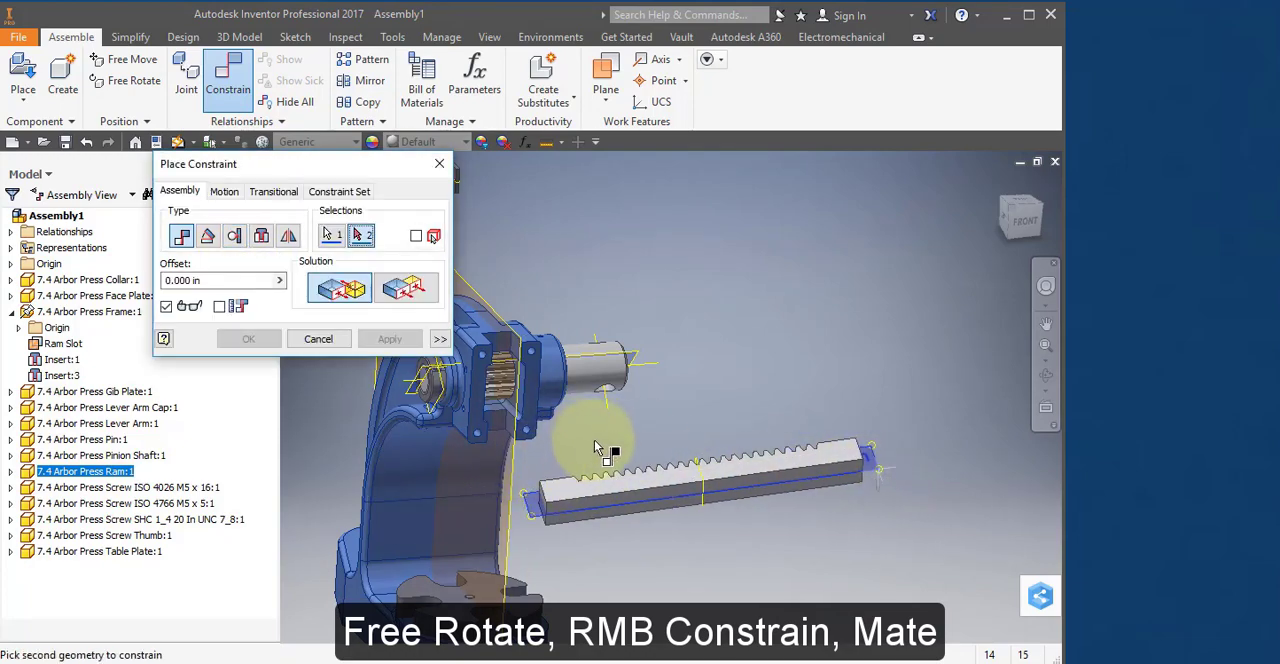
middle_click_drag(595, 447, 718, 368)
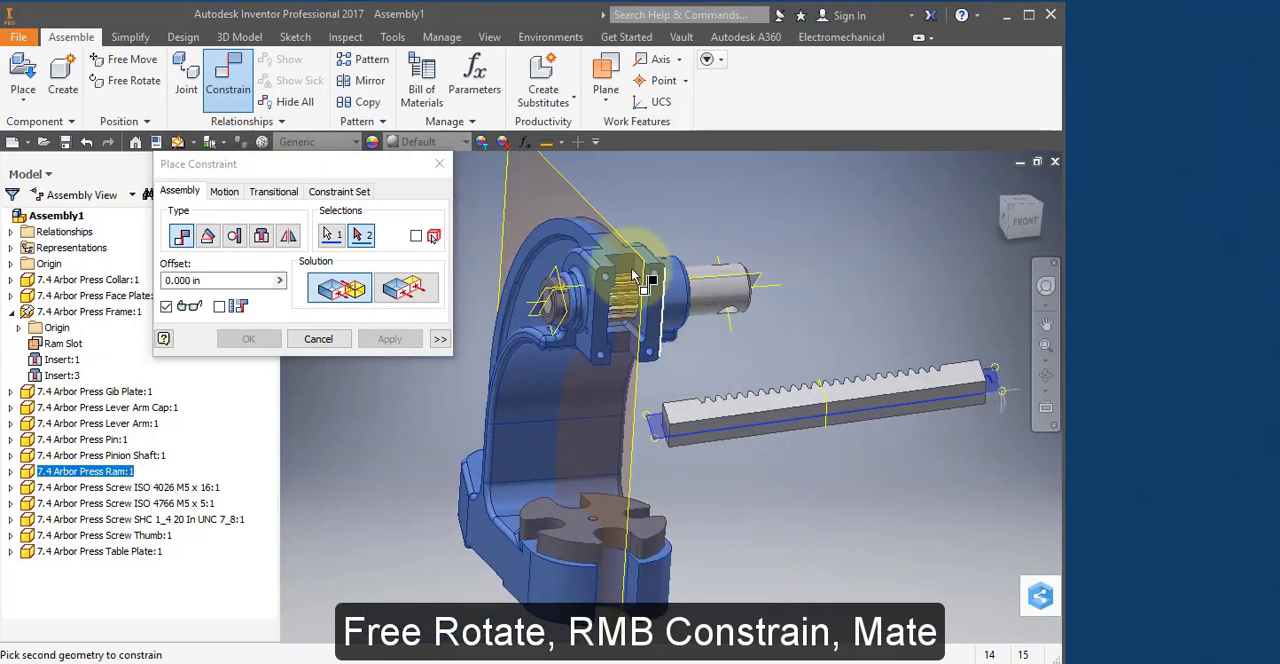
left_click(575, 192)
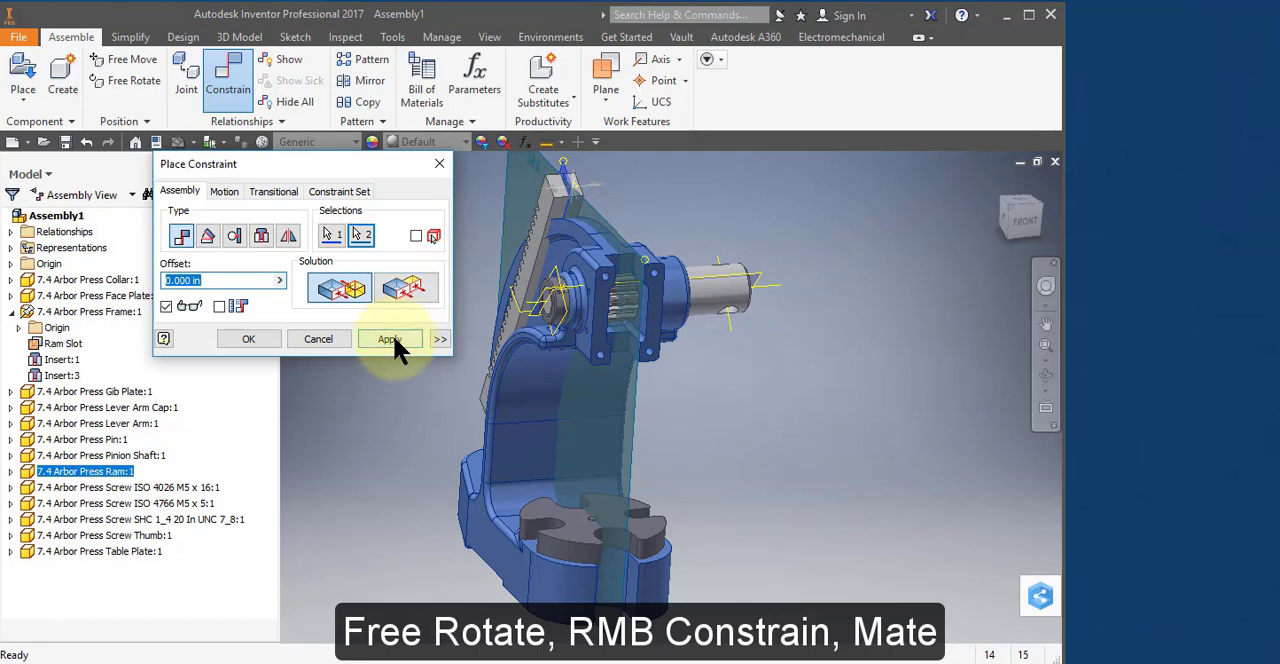
left_click(390, 339)
left_click(543, 220)
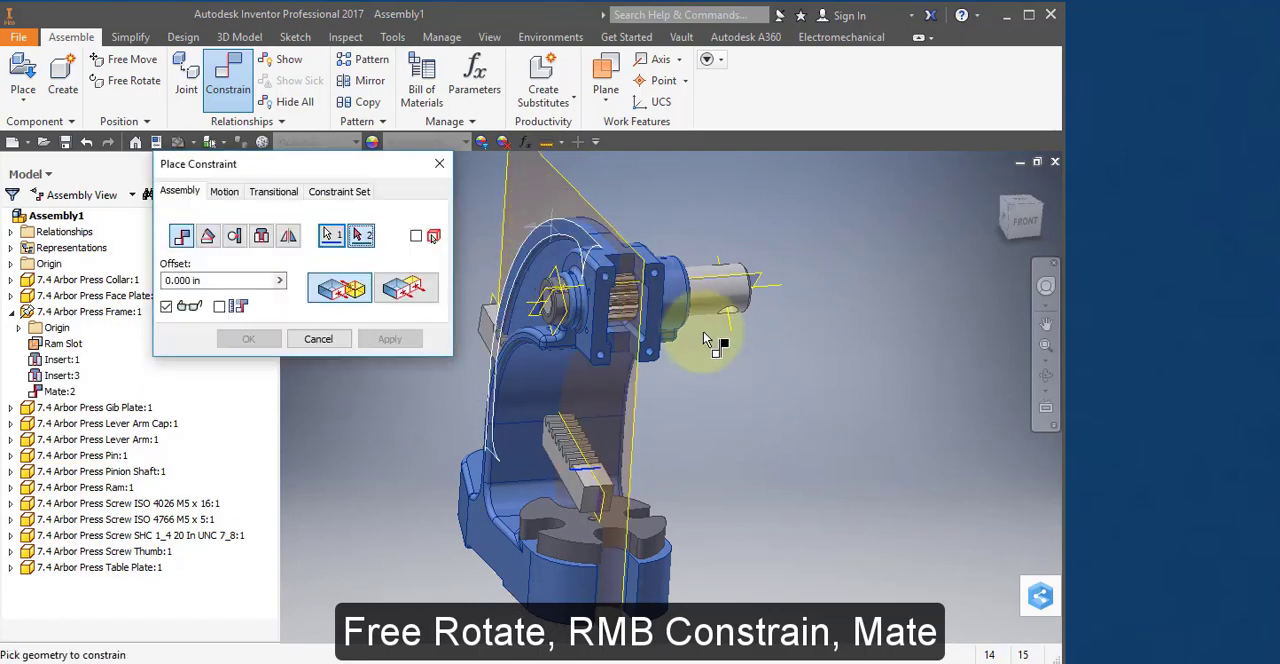
left_click_drag(766, 273, 836, 588)
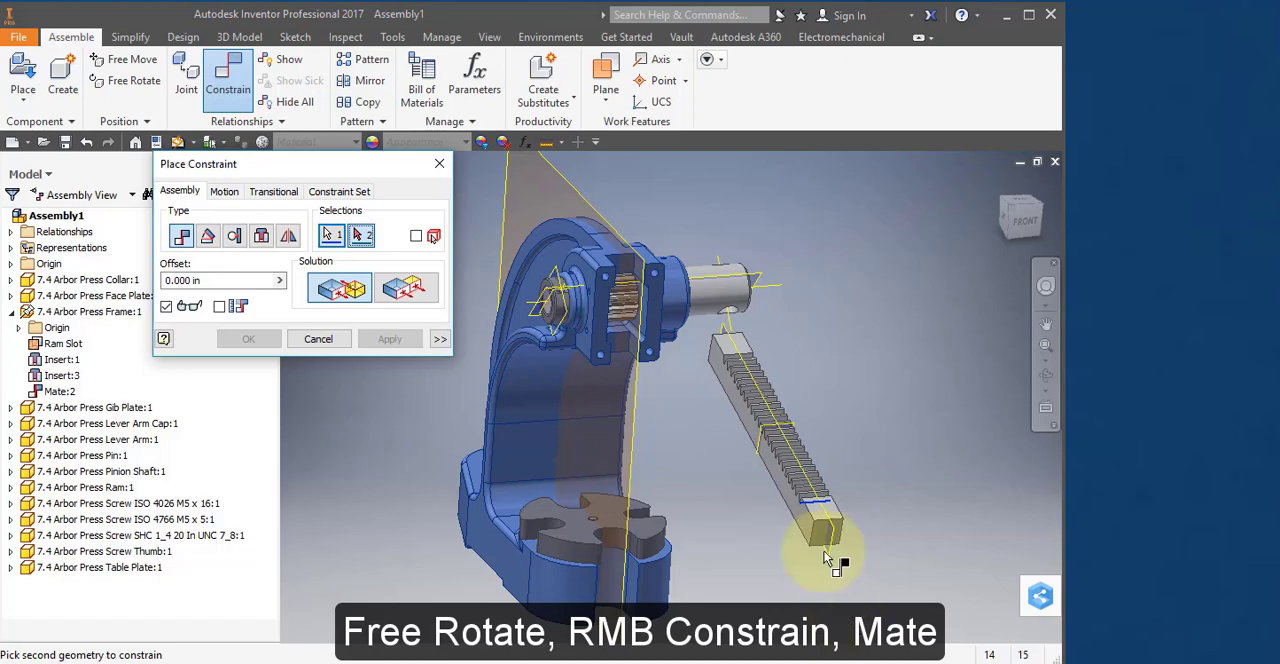
Pull the Ram clear of the frame and constrain its smooth front face flush with the frame's front mounting face at 0.000 in offset.
left_click(326, 339)
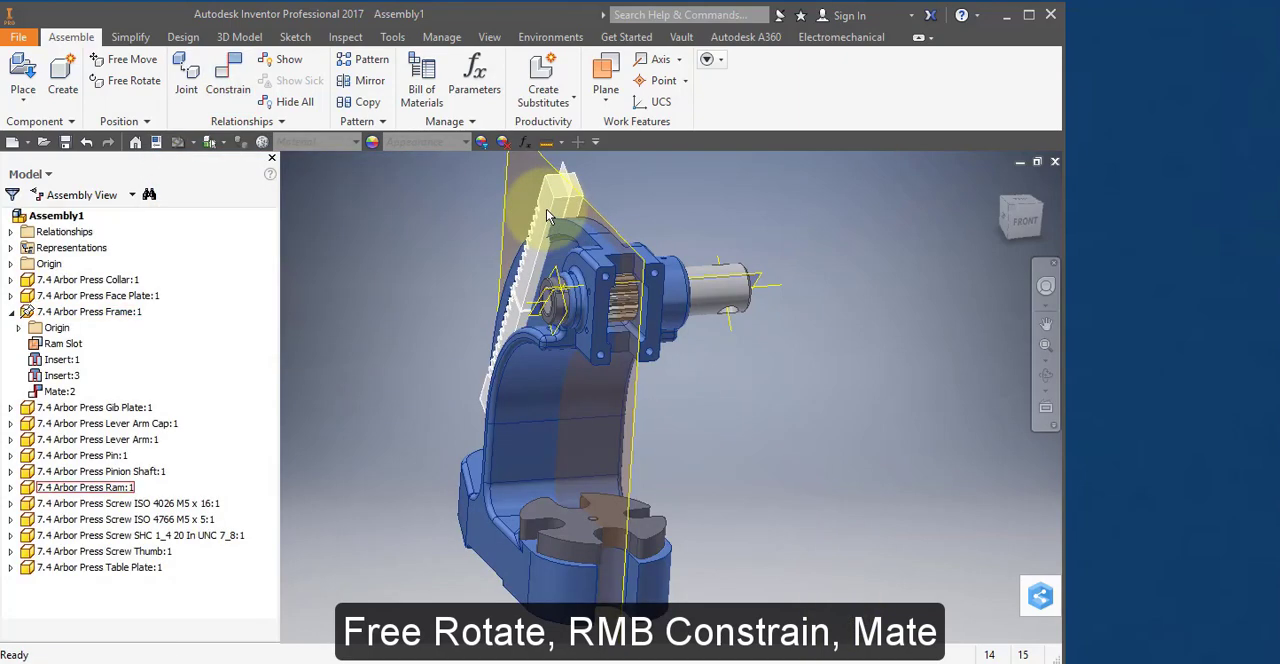
left_click_drag(547, 216, 747, 369)
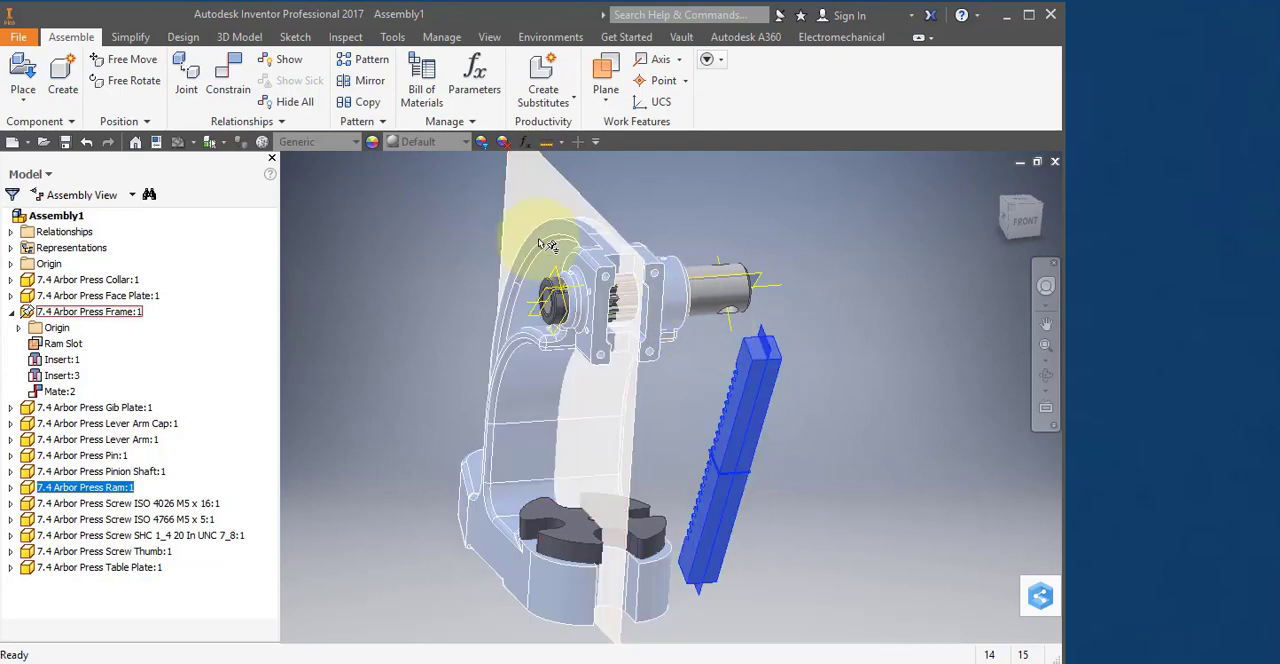
right_click(762, 361)
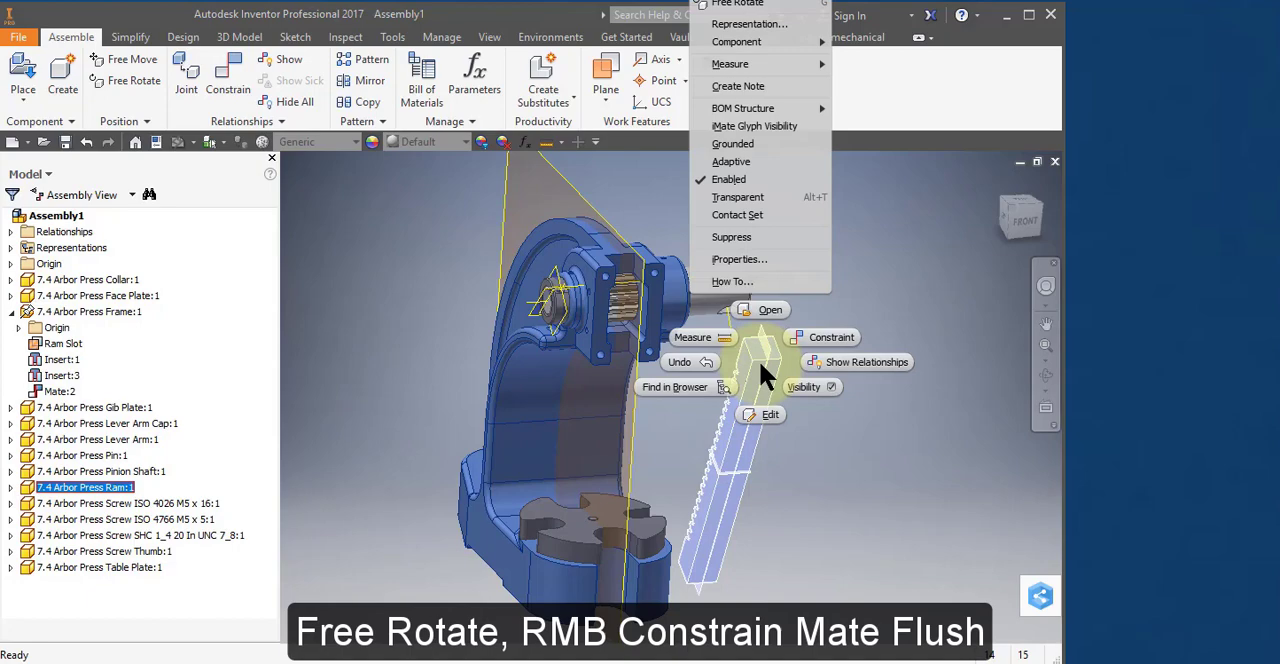
left_click(808, 338)
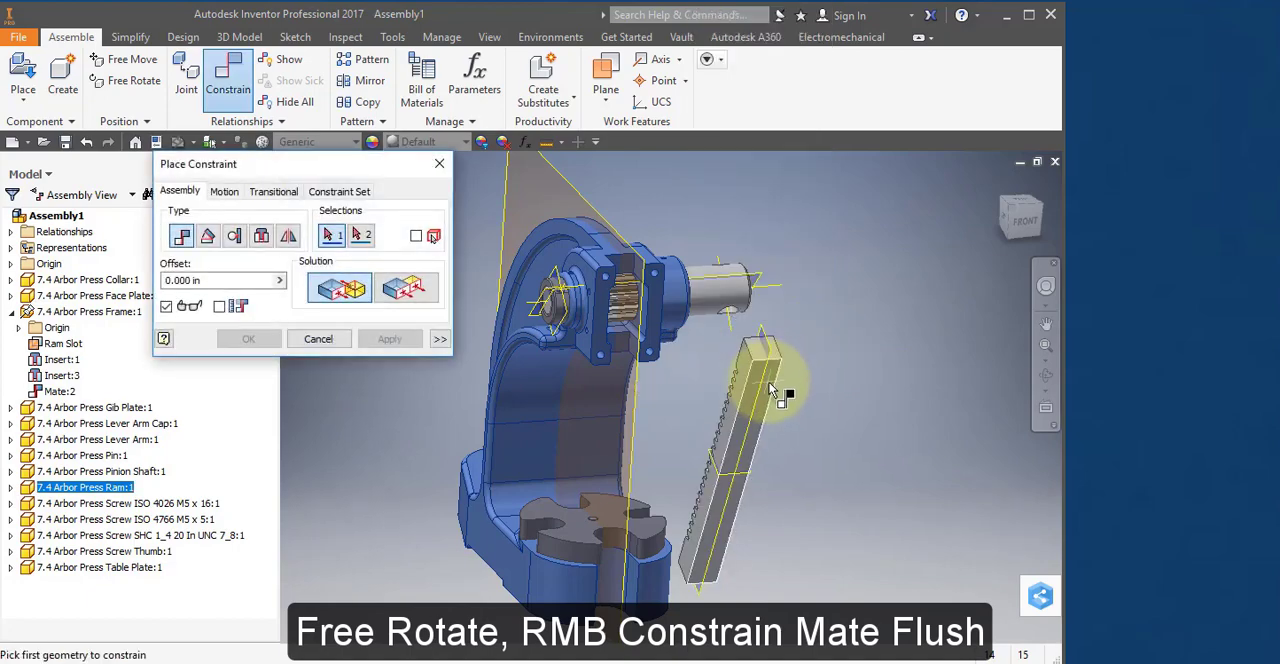
left_click(771, 390)
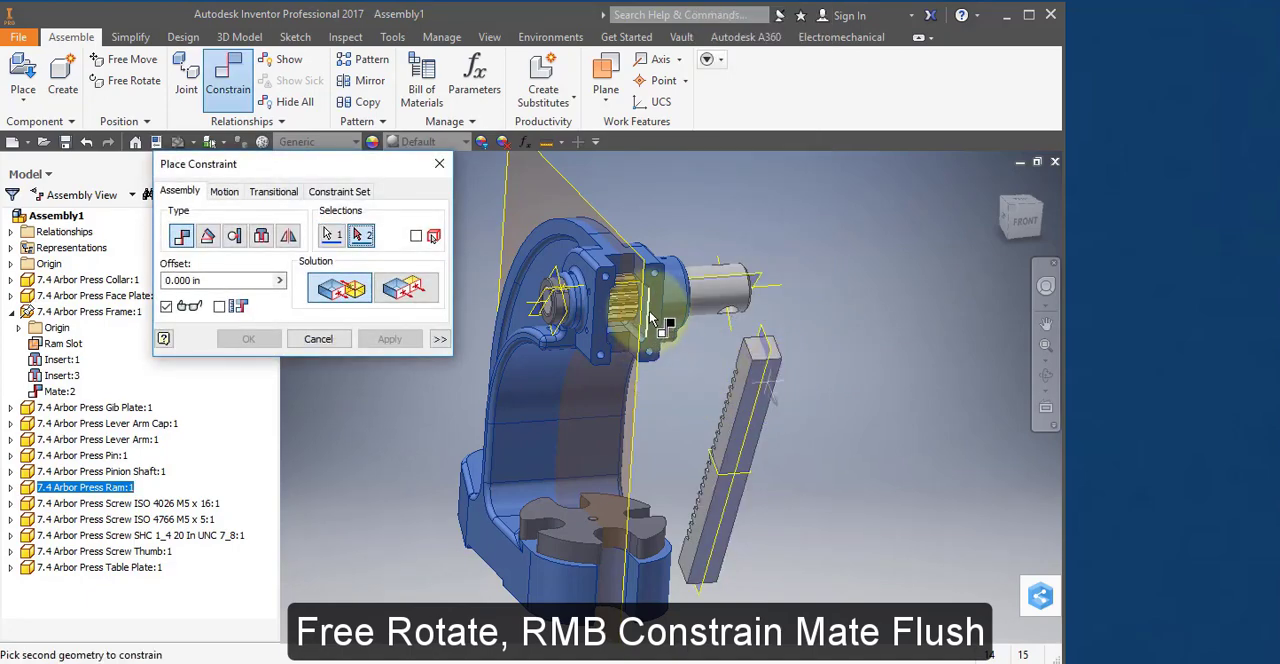
left_click(602, 334)
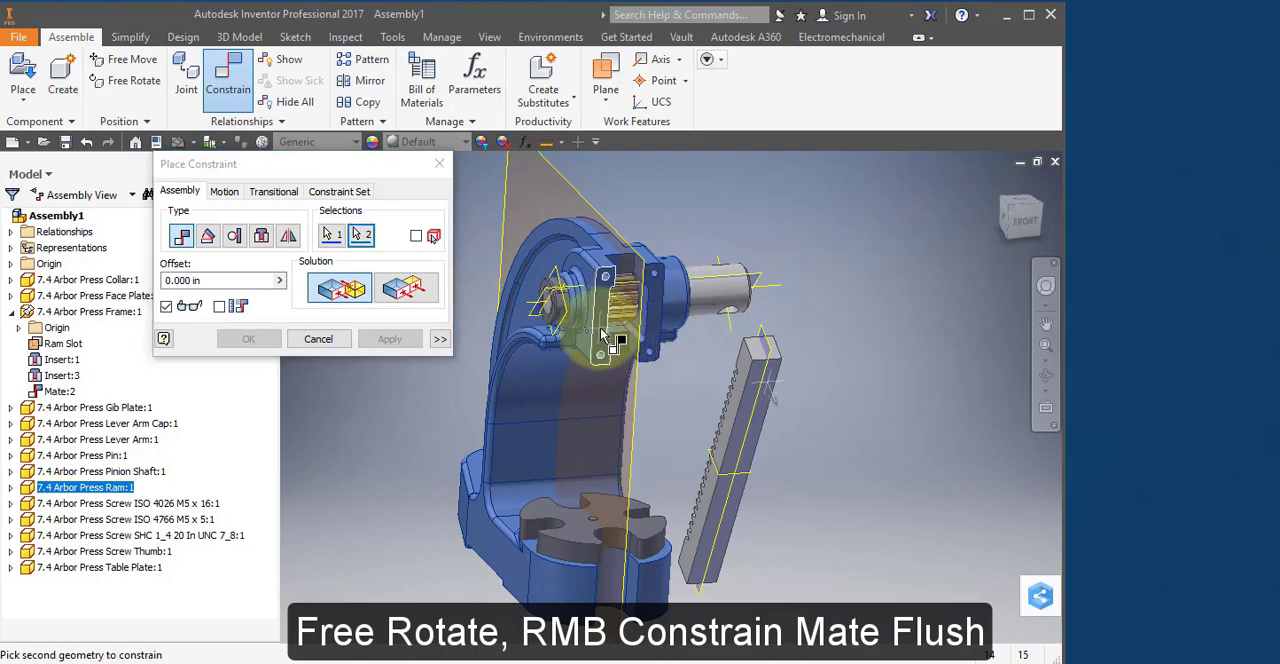
left_click(415, 284)
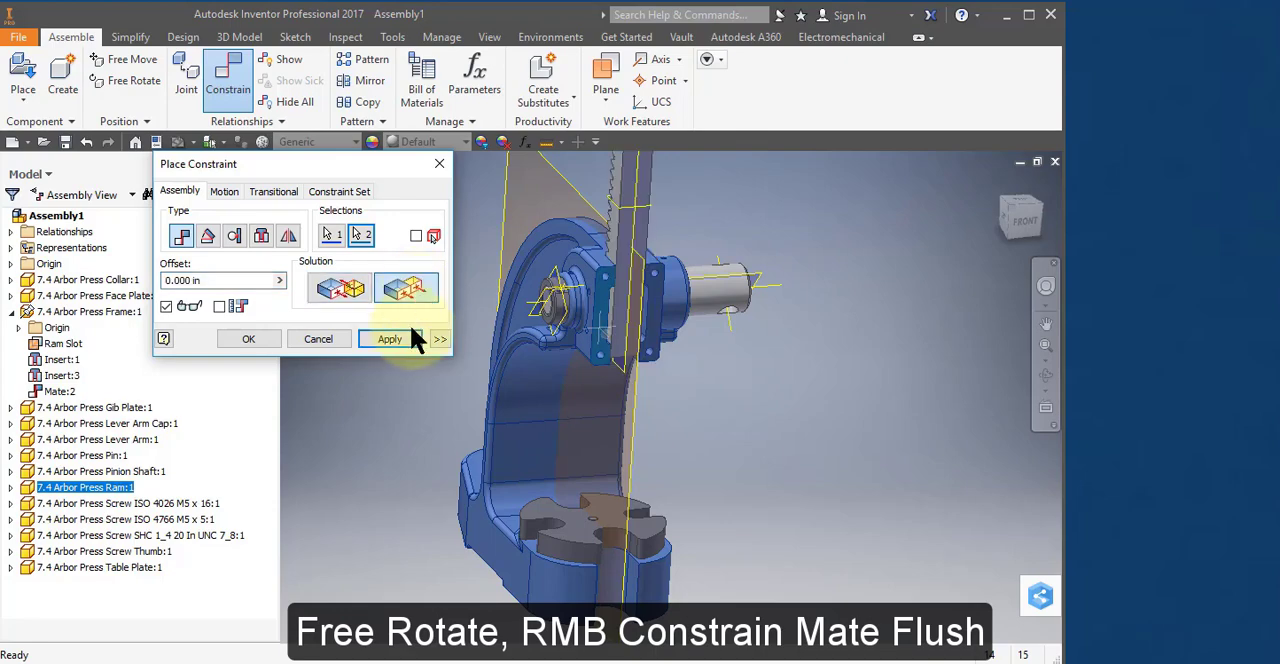
left_click(409, 333)
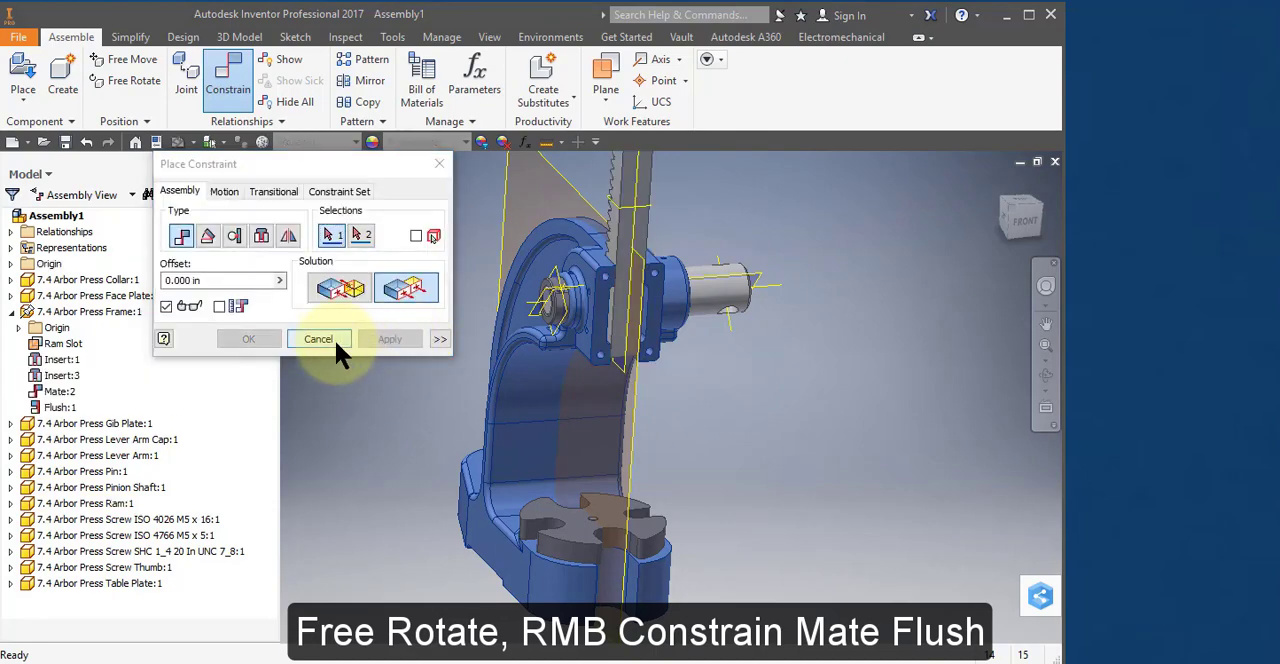
left_click(318, 339)
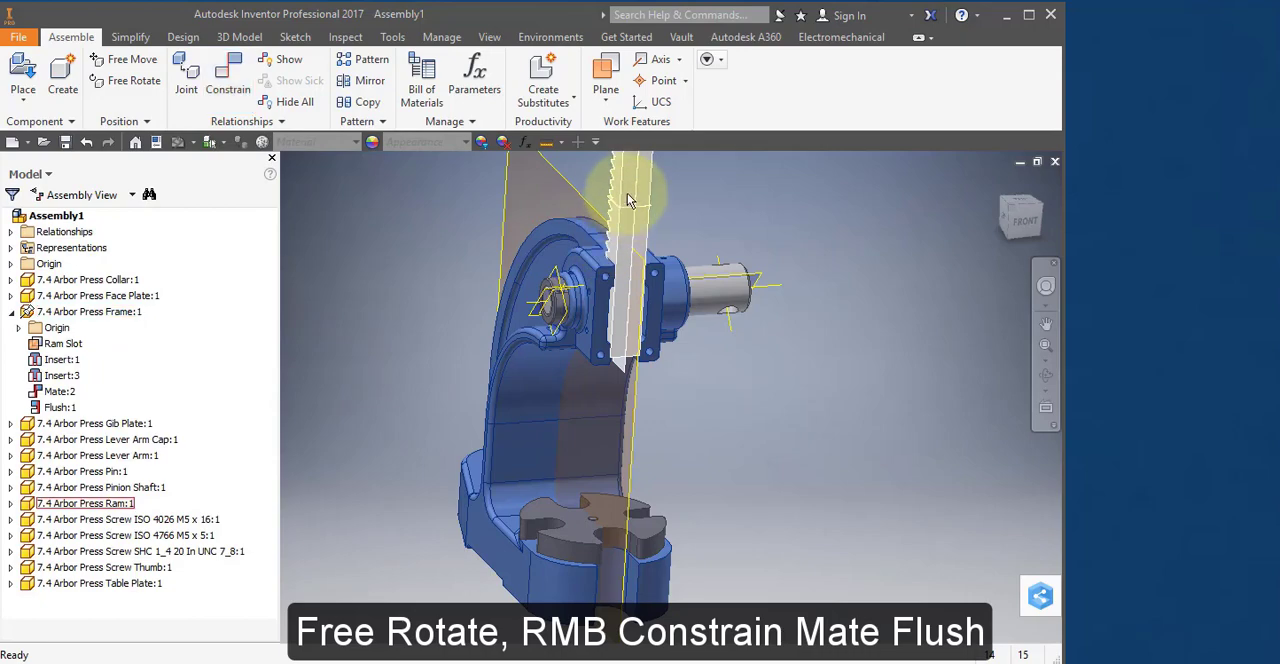
Lower the Ram in its slot and cut a half section view, seen from the left side, through the frame's Ram Slot work plane.
left_click_drag(628, 200, 635, 363)
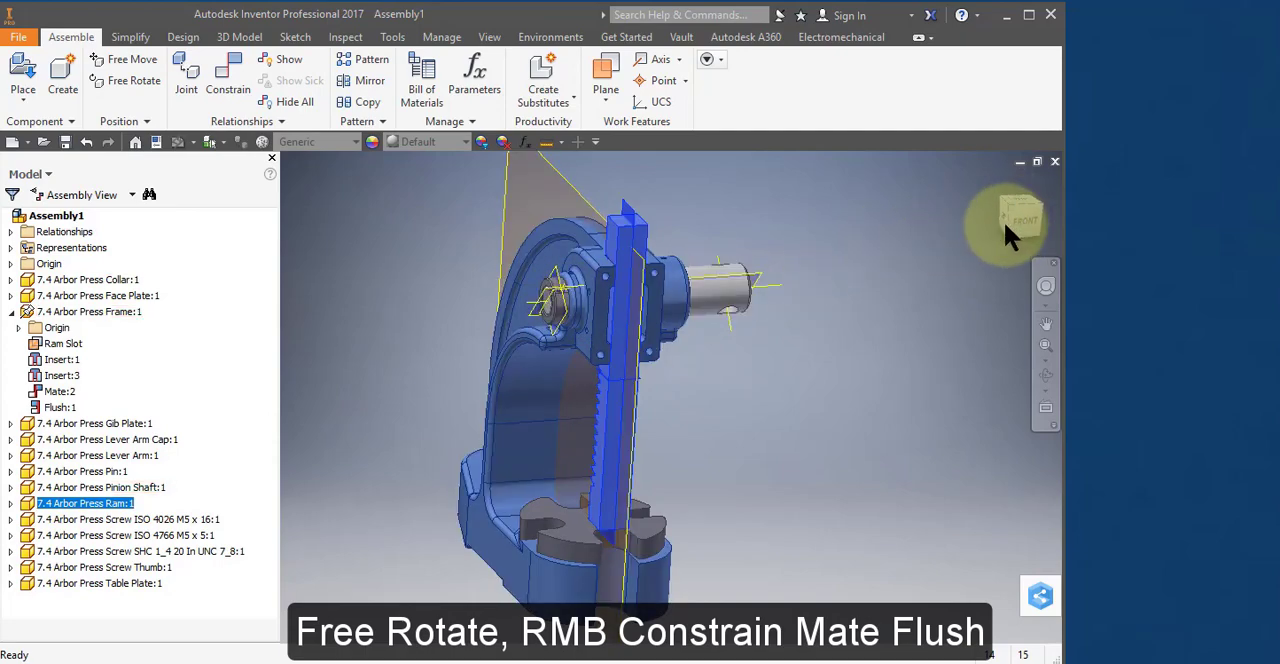
key("Escape")
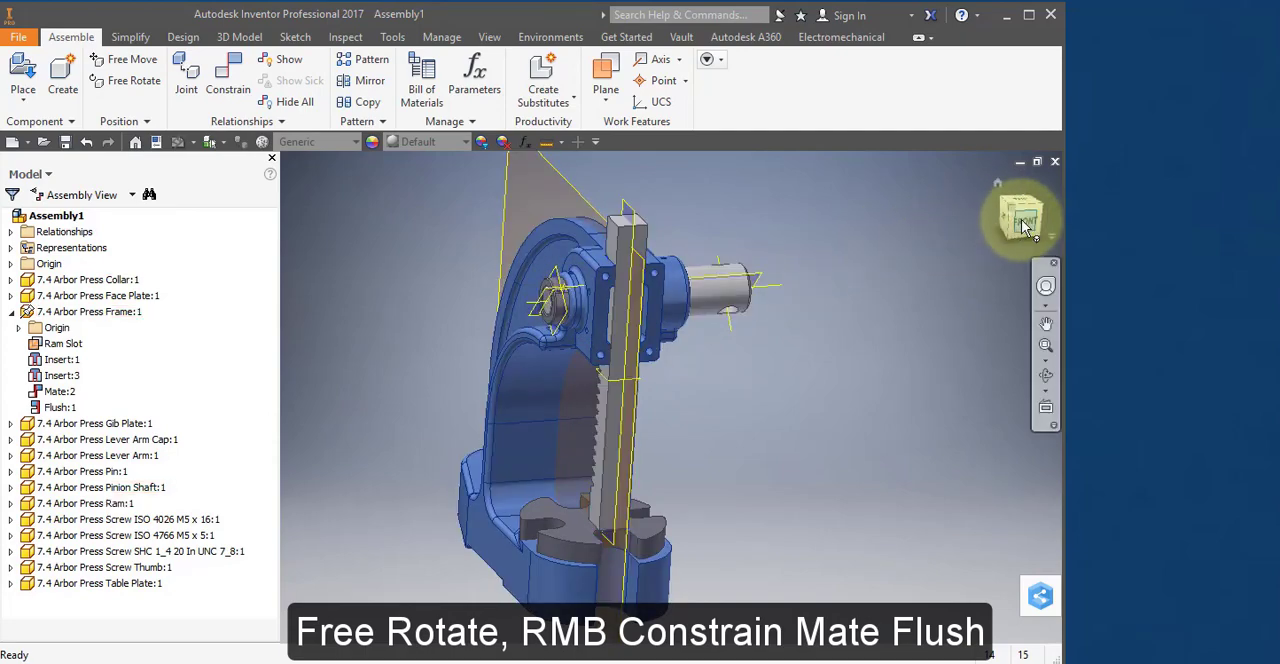
left_click(1022, 224)
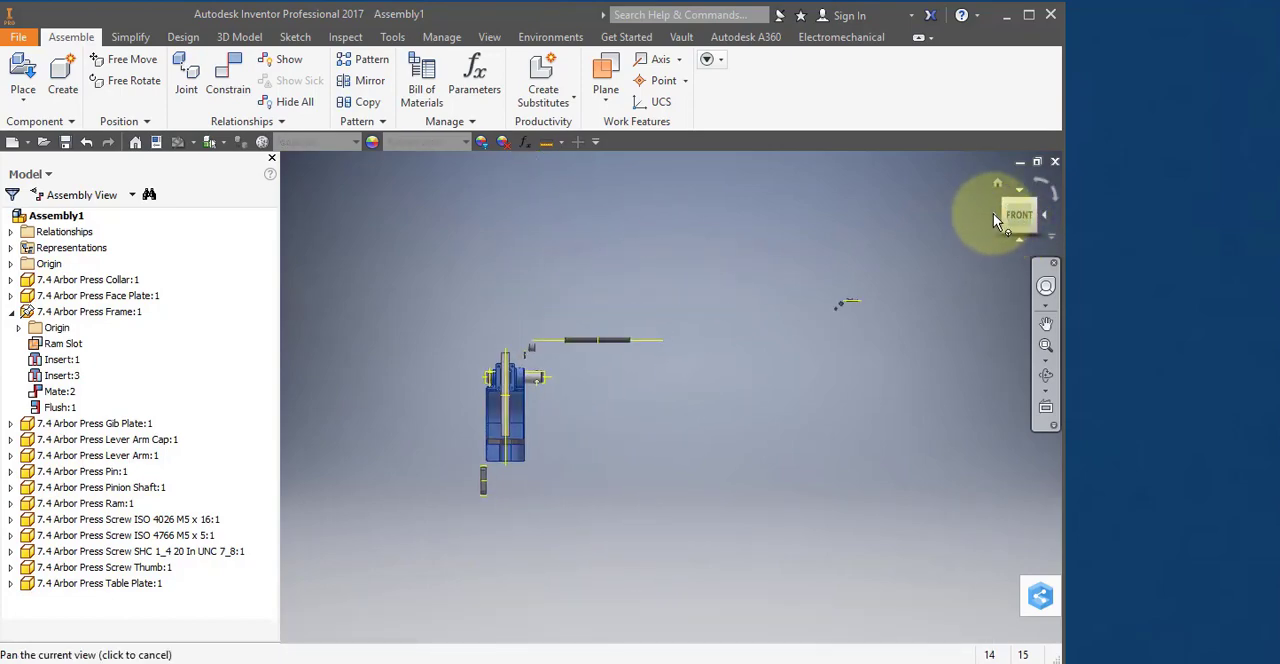
left_click(994, 214)
scroll(745, 380, "down", 5)
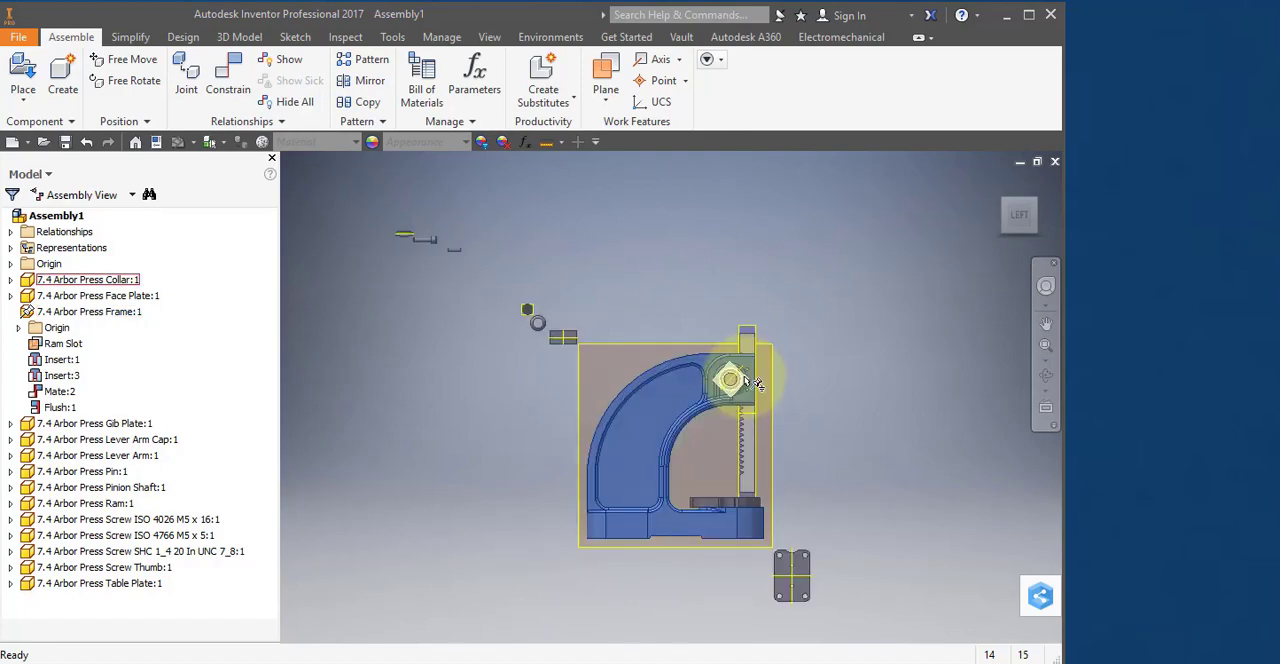
scroll(745, 380, "down", 3)
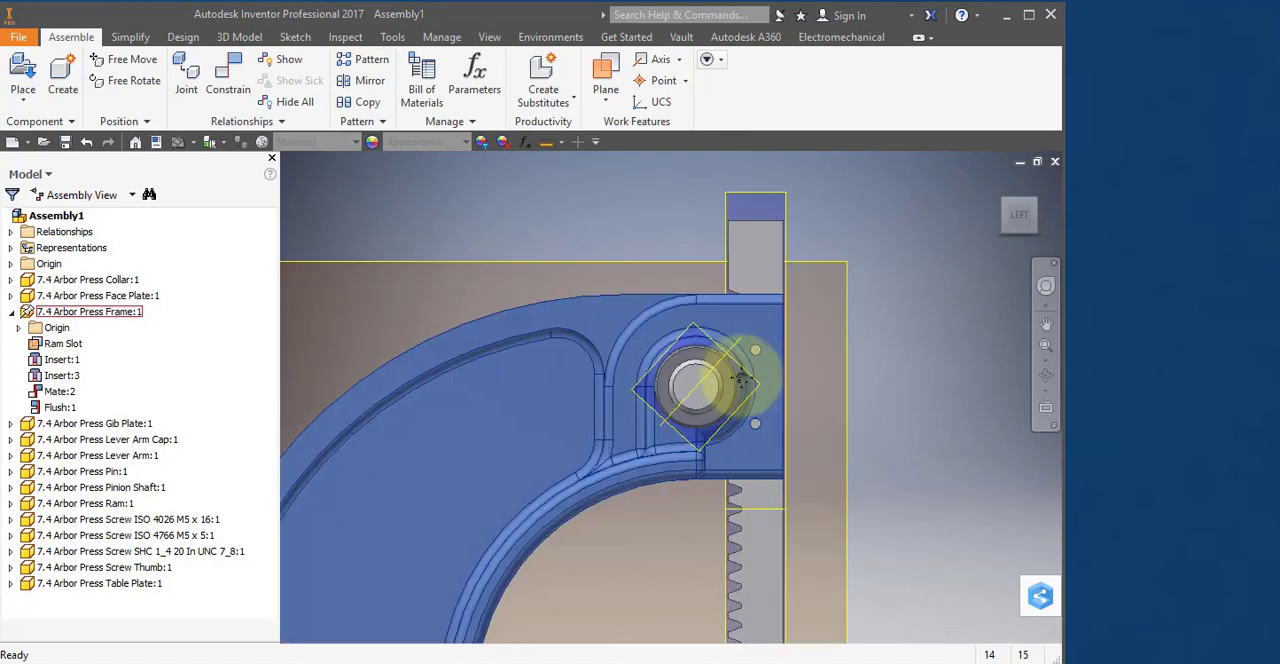
middle_click_drag(748, 372, 685, 365)
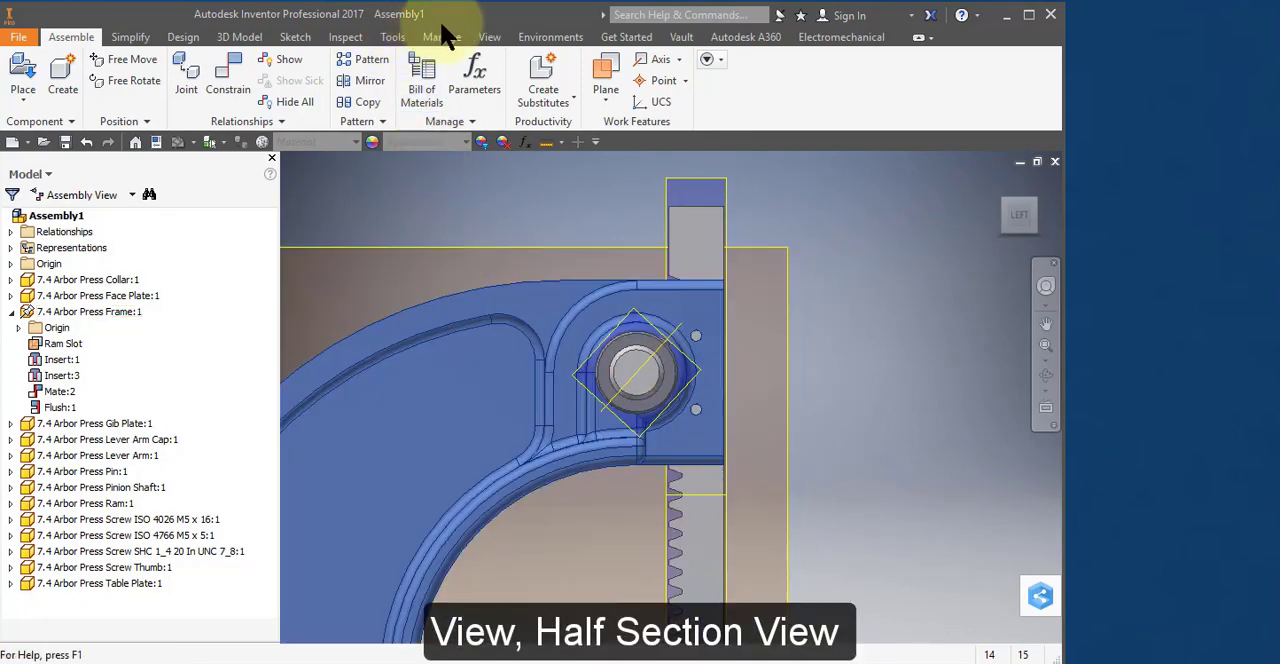
left_click(490, 39)
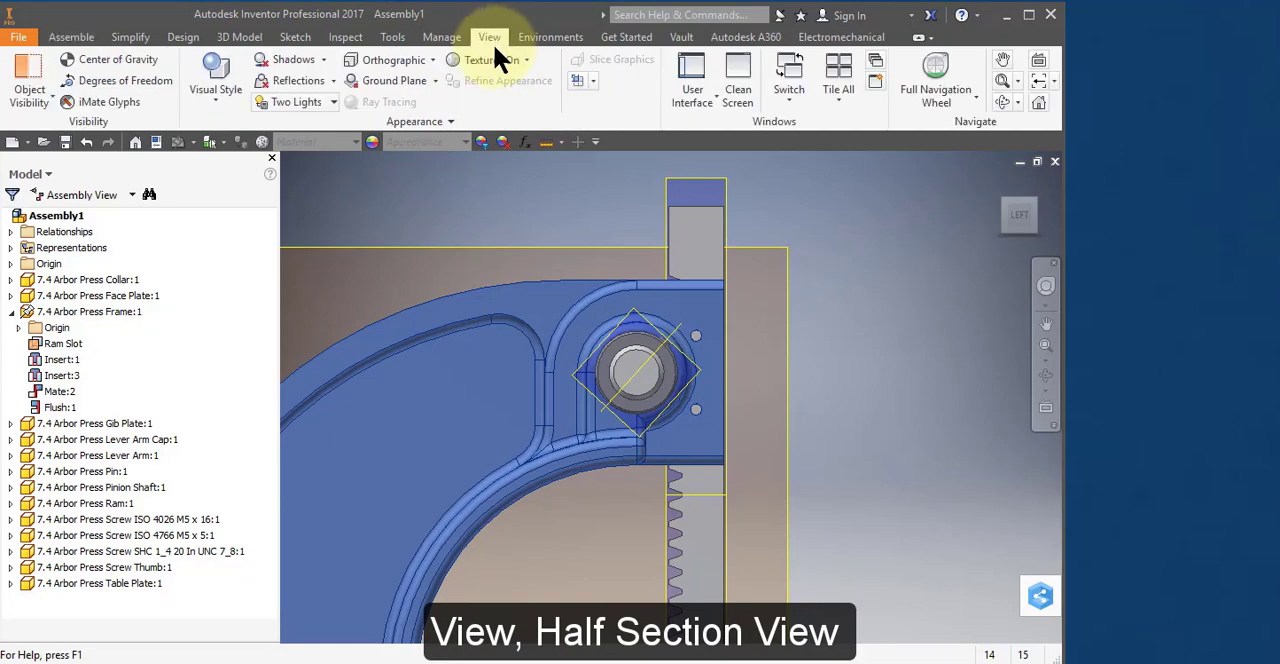
left_click(593, 80)
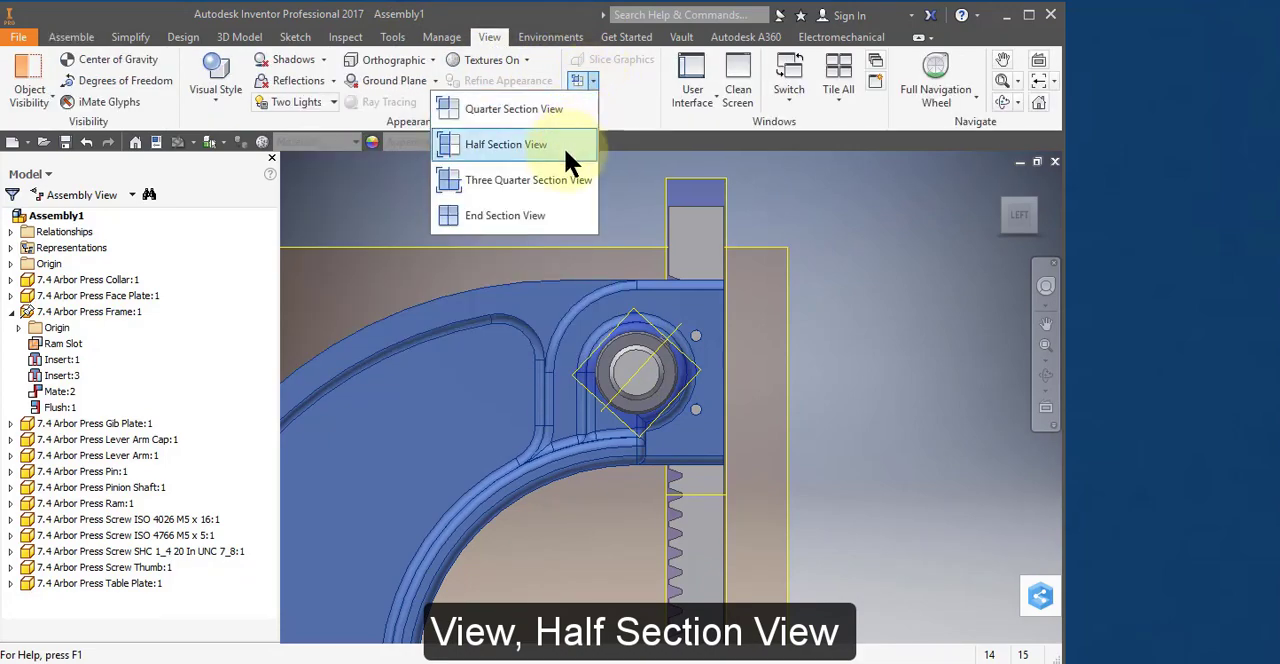
left_click(566, 158)
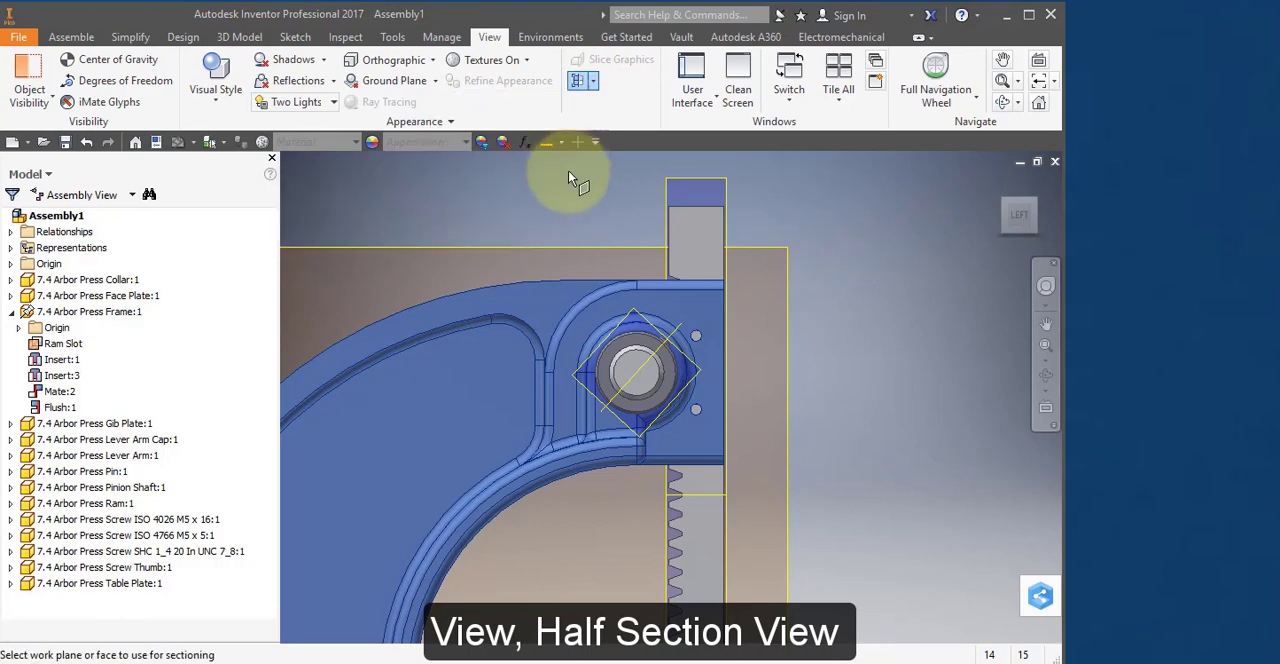
left_click(606, 254)
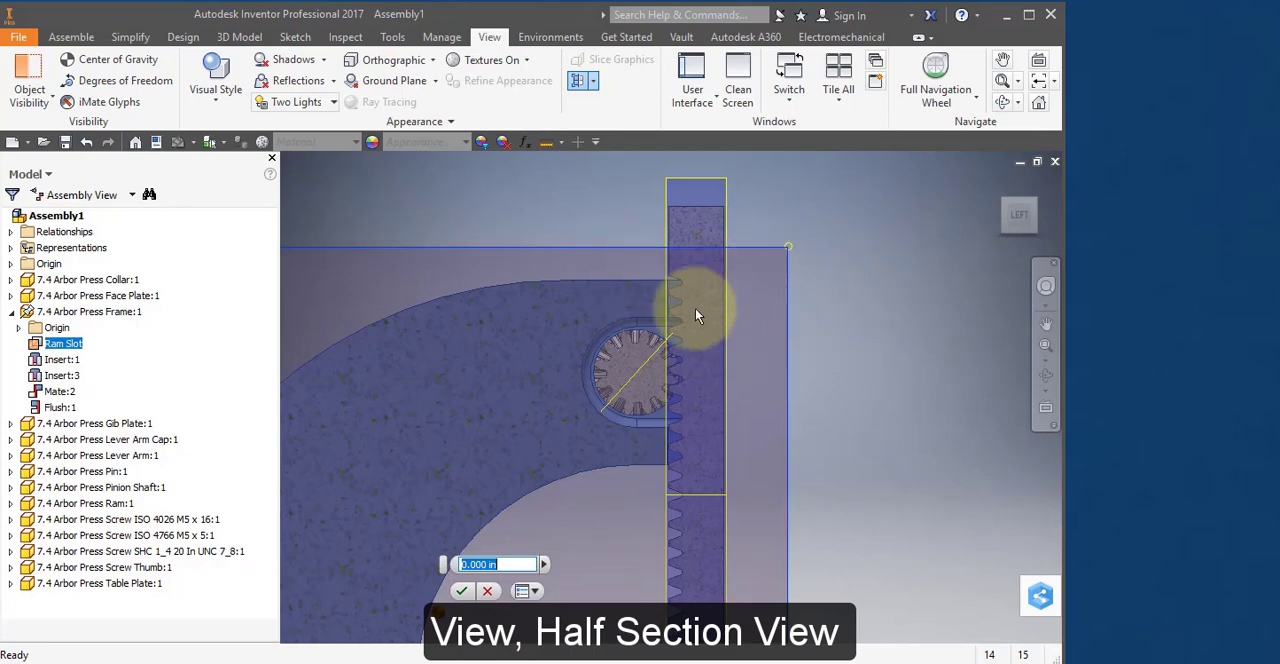
left_click(463, 592)
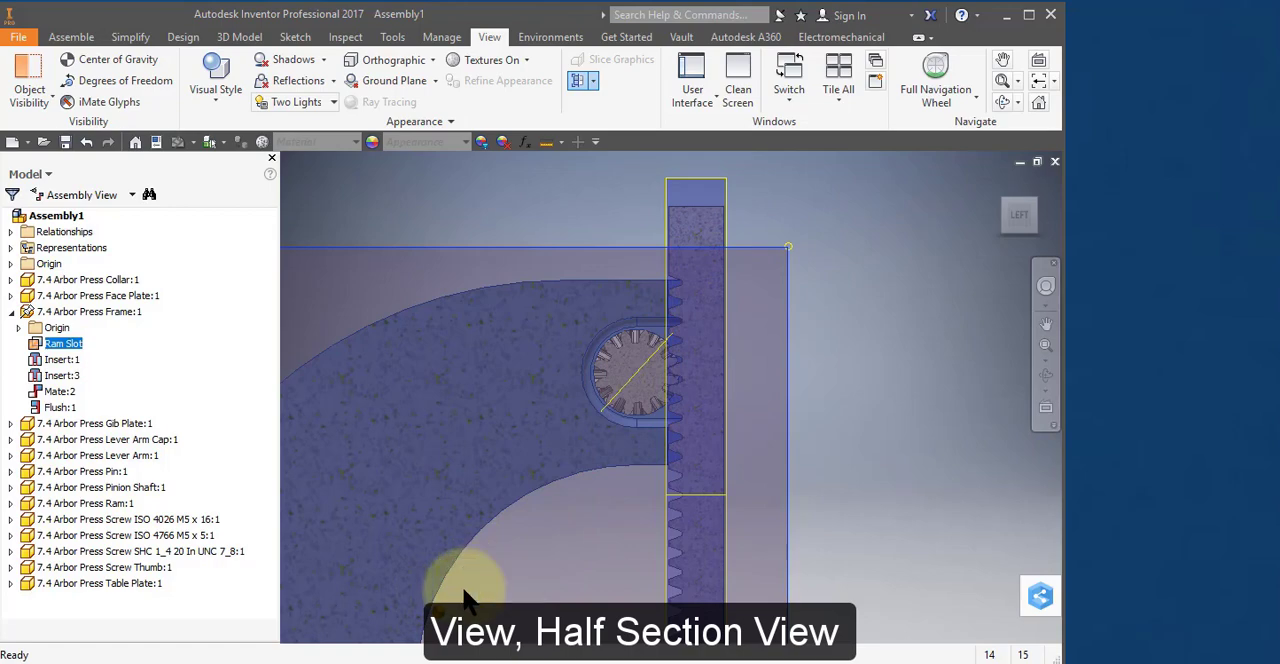
Slide the Ram up along its slot until its crosswise work plane is level with the center of the pinion gear.
left_click_drag(700, 230, 696, 188)
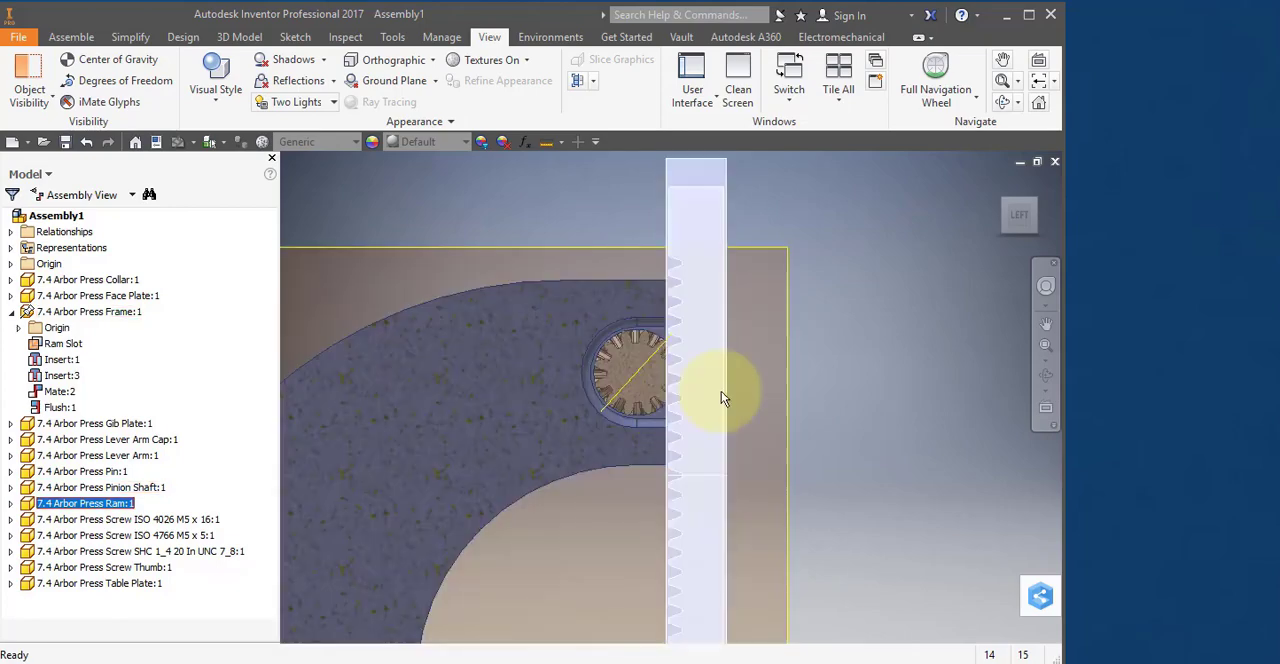
left_click_drag(704, 419, 643, 366)
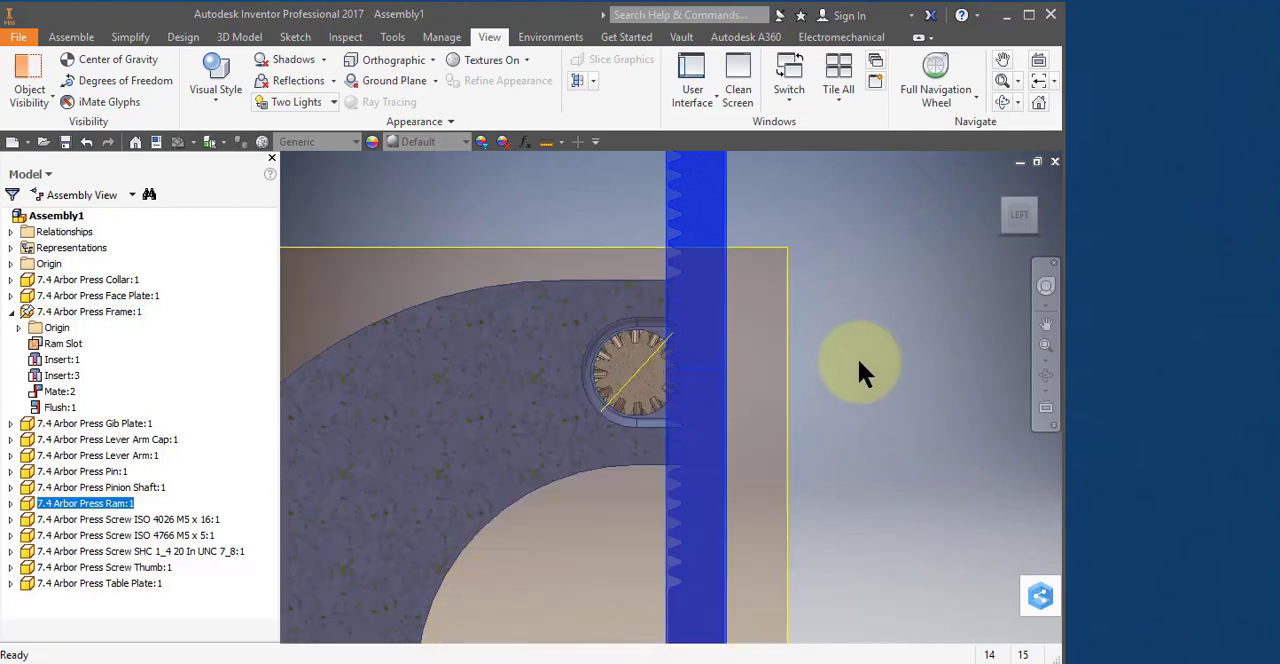
left_click_drag(858, 361, 863, 369)
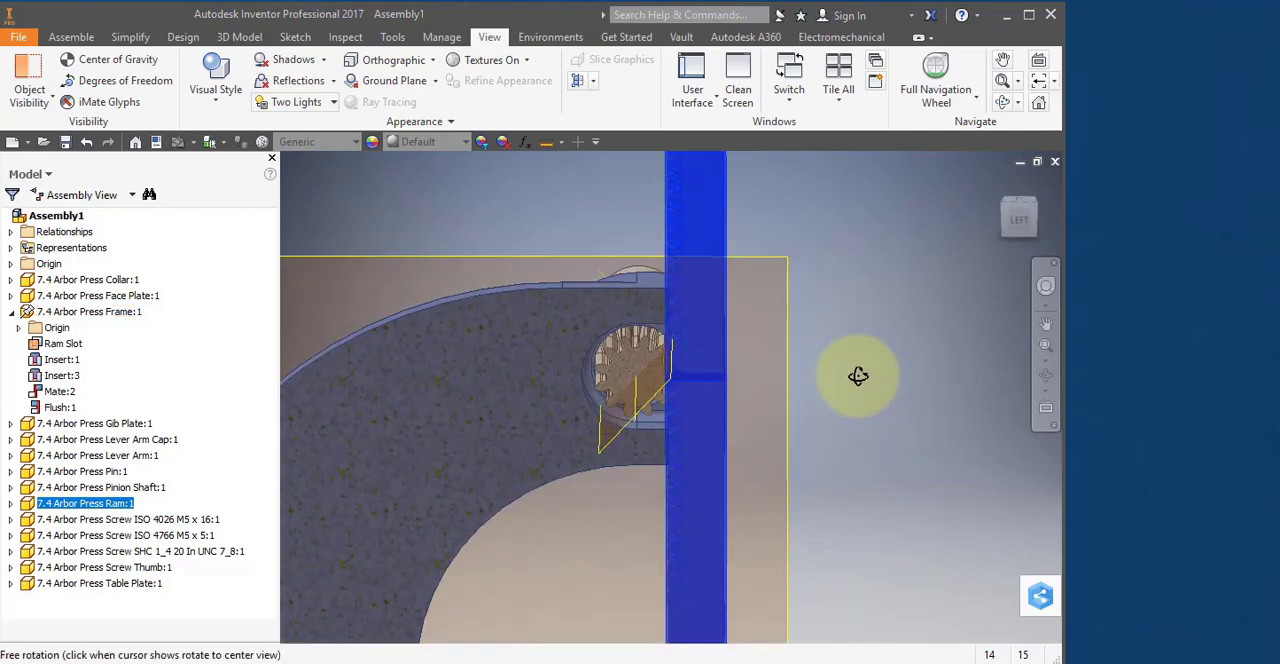
left_click(858, 366)
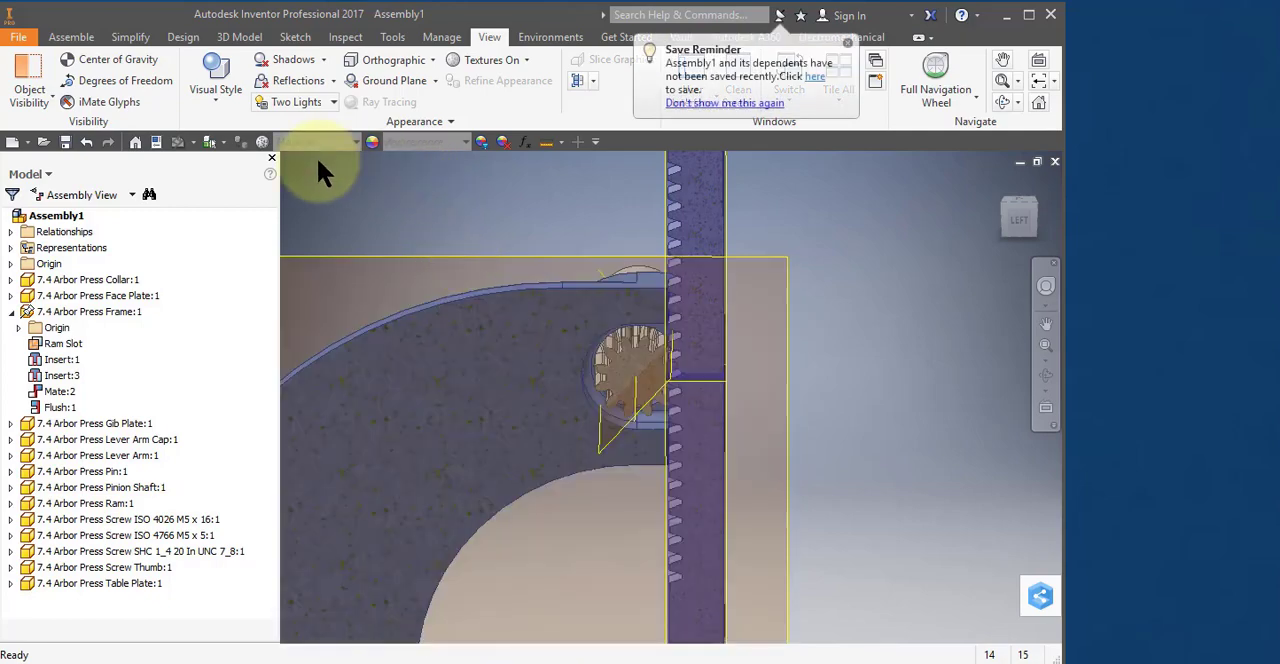
Mate the slanted work plane through the pinion gear to the Ram's crosswise work plane with 0.000 in offset.
left_click(715, 208)
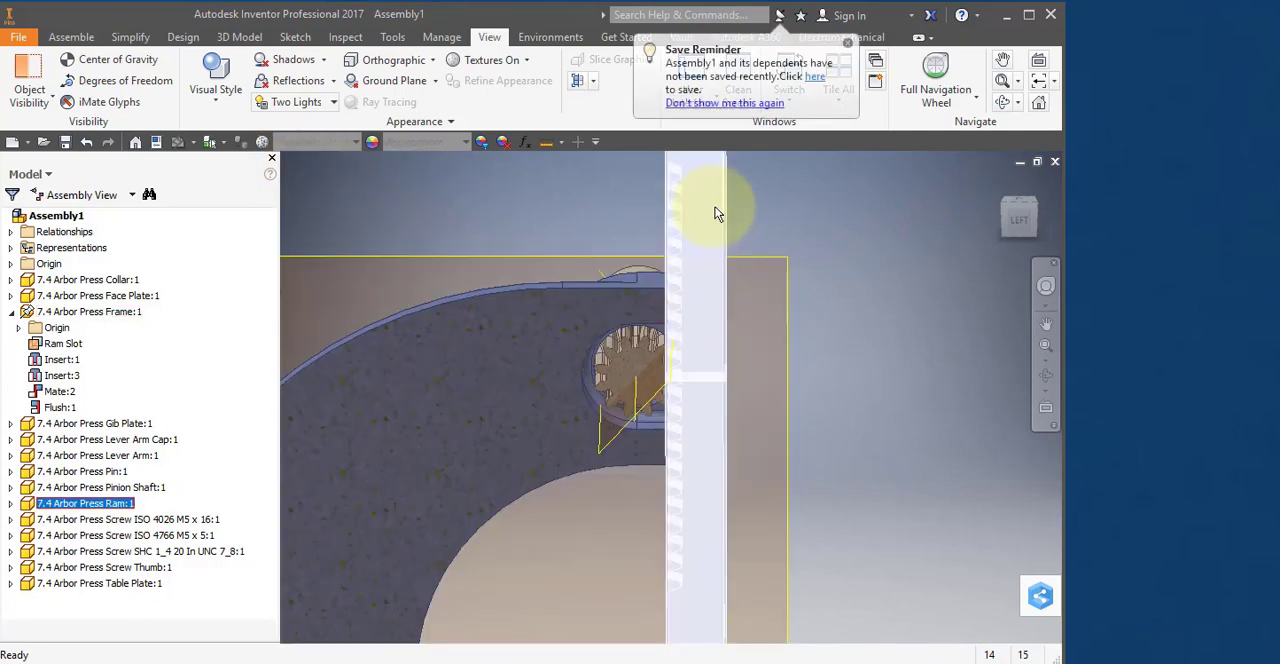
right_click(714, 208)
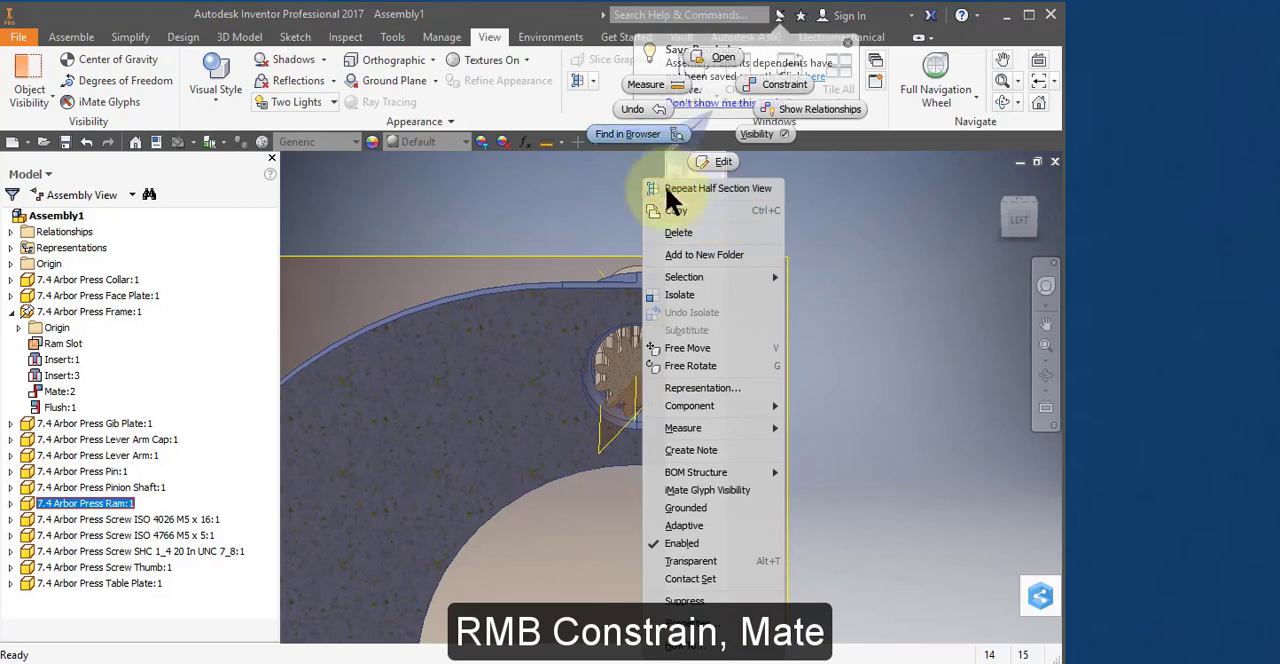
left_click(782, 85)
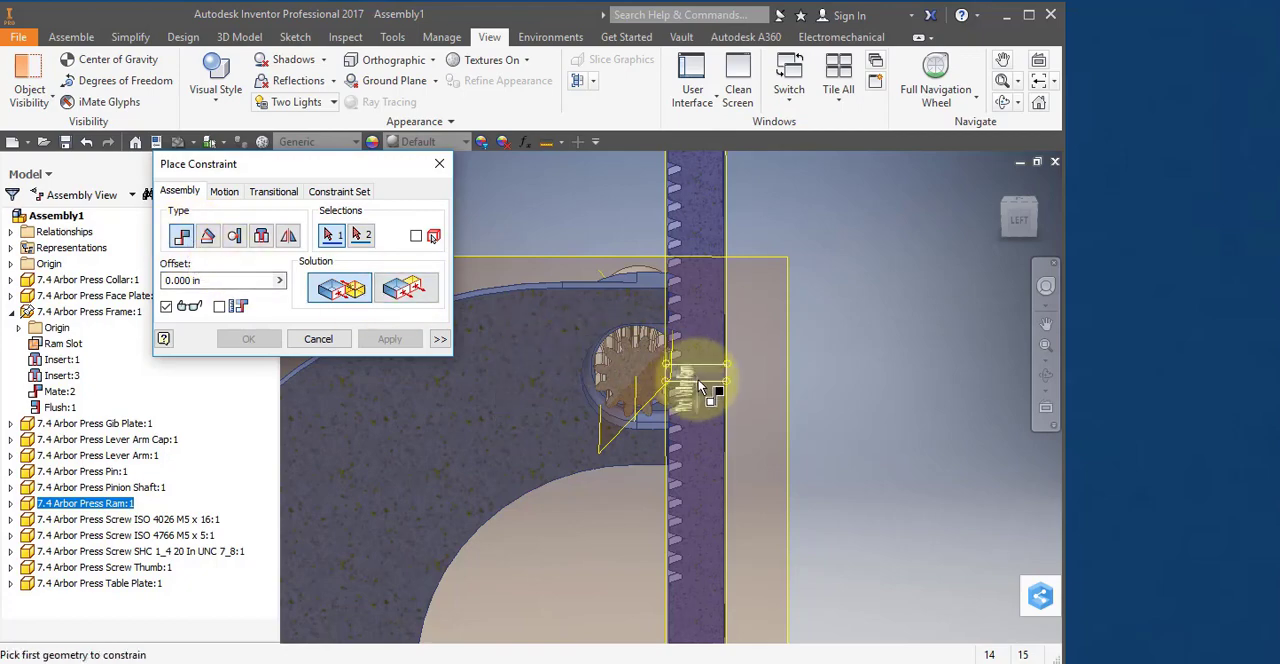
left_click(618, 443)
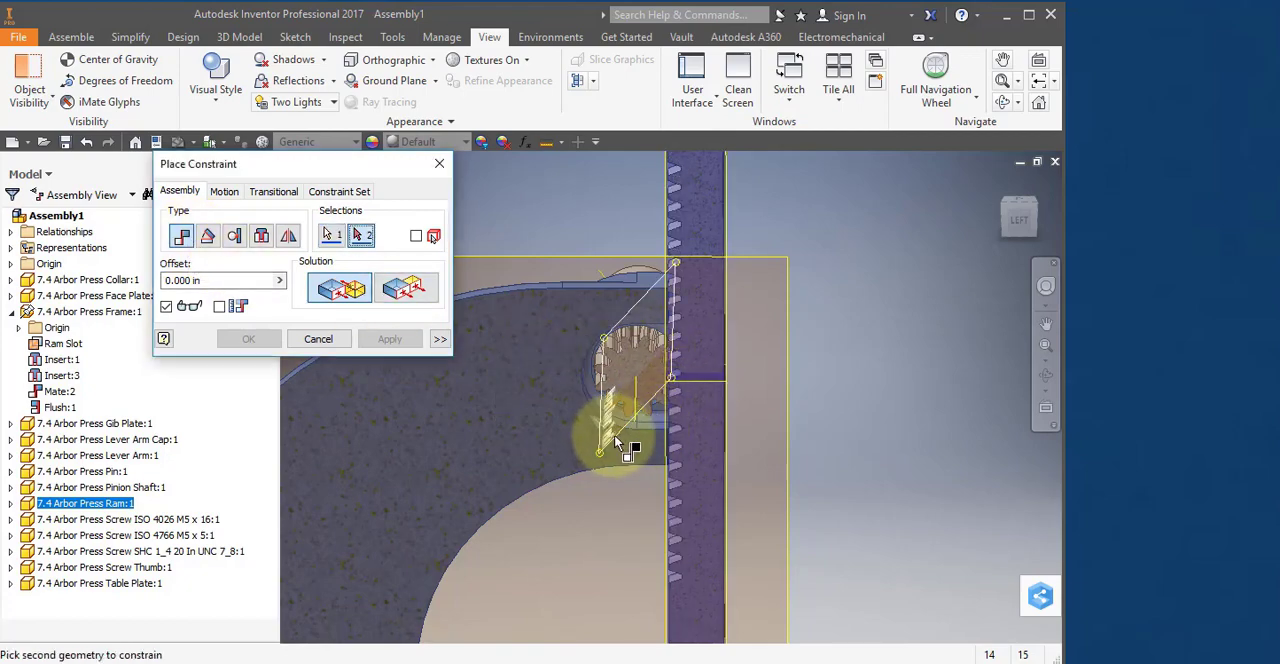
left_click(688, 381)
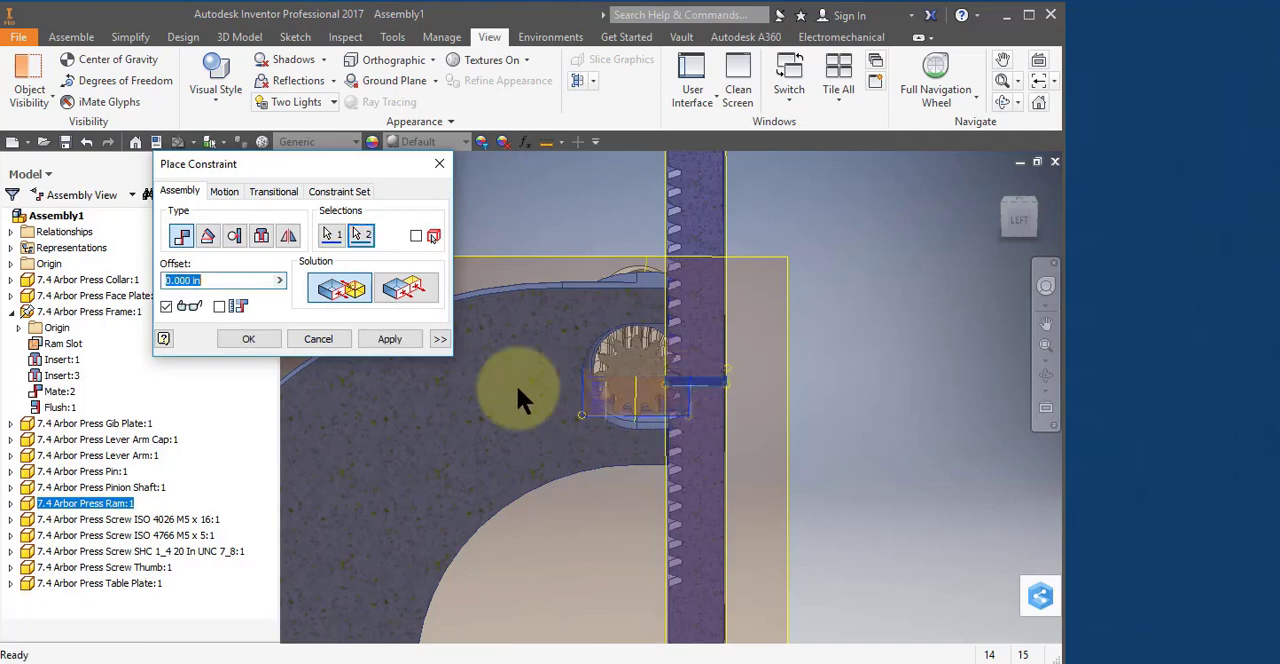
left_click(410, 338)
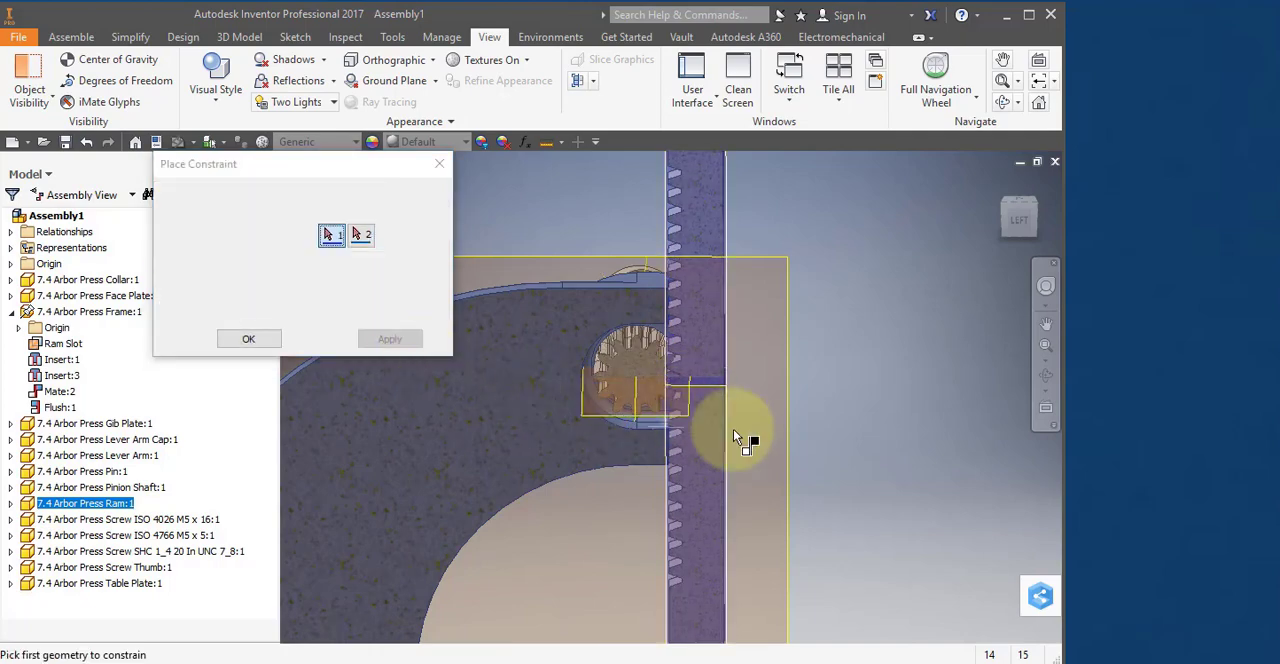
left_click(1017, 222)
left_click(318, 339)
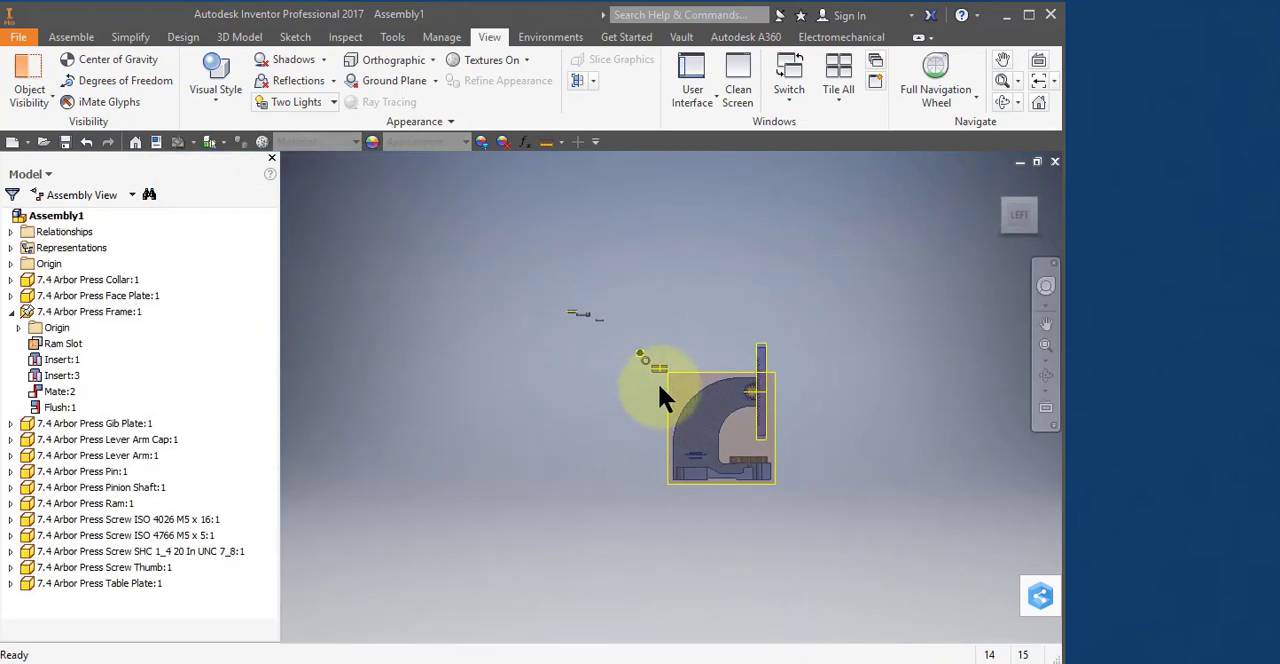
Examine in the section view how the pinion gear teeth mesh with the Ram's rack teeth.
scroll(766, 385, "down", 5)
scroll(804, 498, "down", 4)
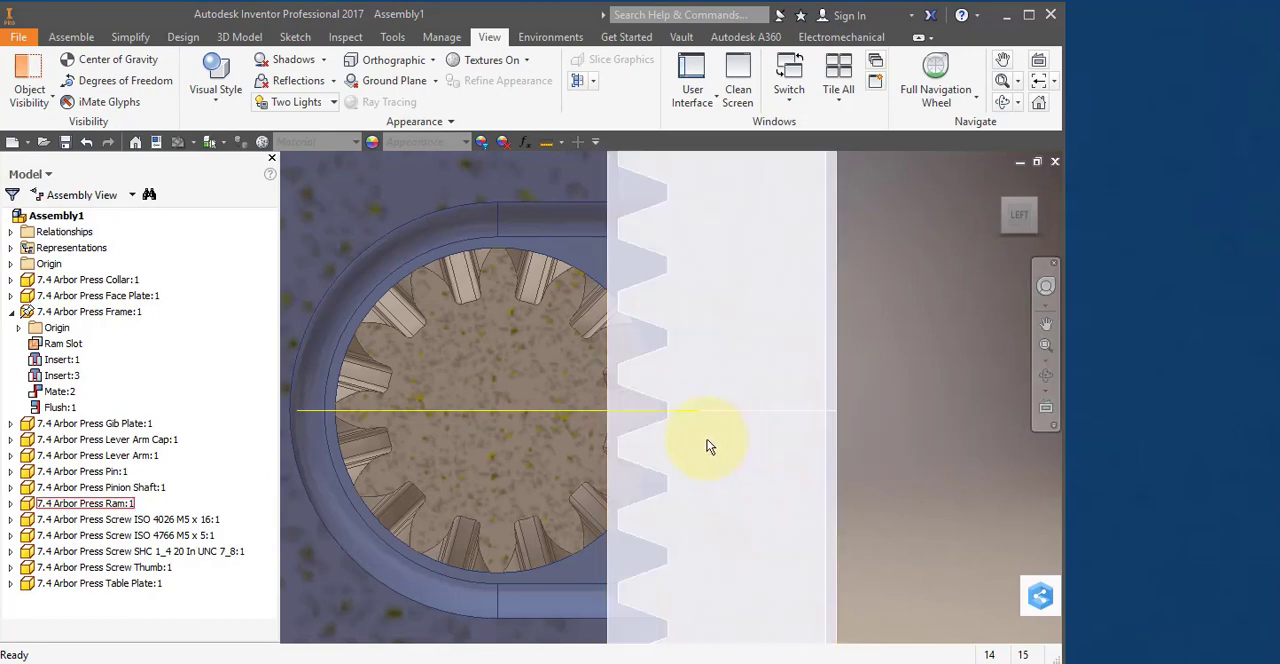
scroll(708, 443, "down", 2)
left_click(445, 352)
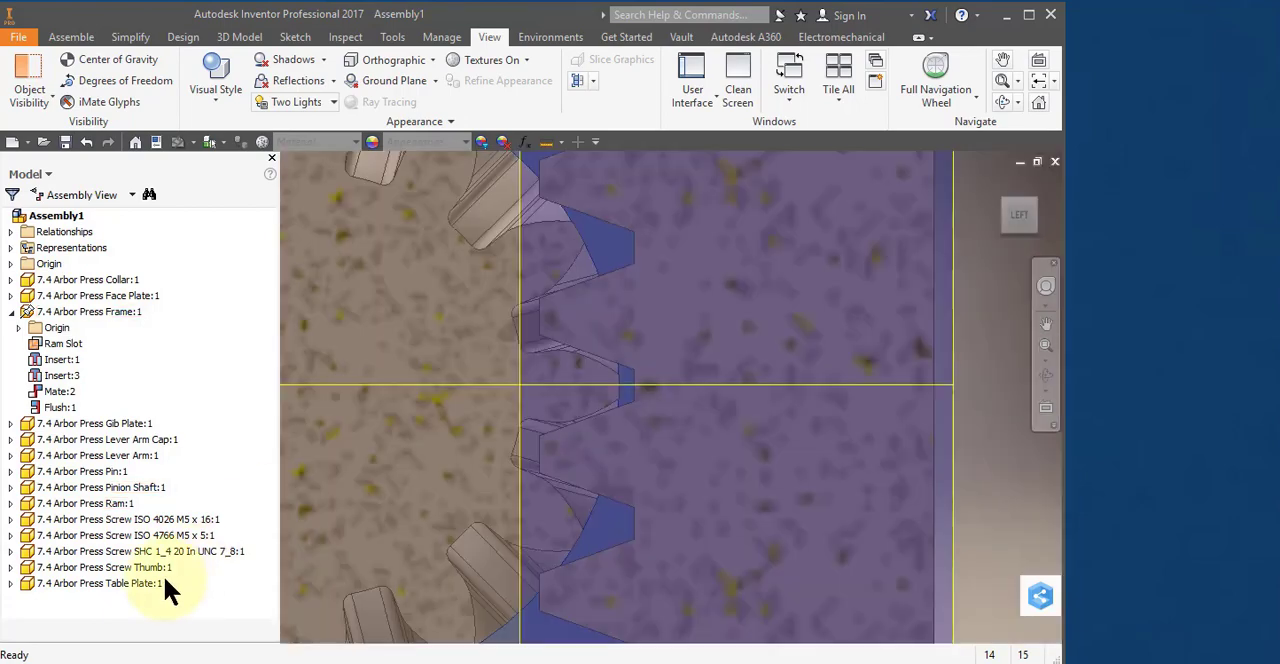
scroll(584, 458, "down", 3)
scroll(584, 462, "up", 6)
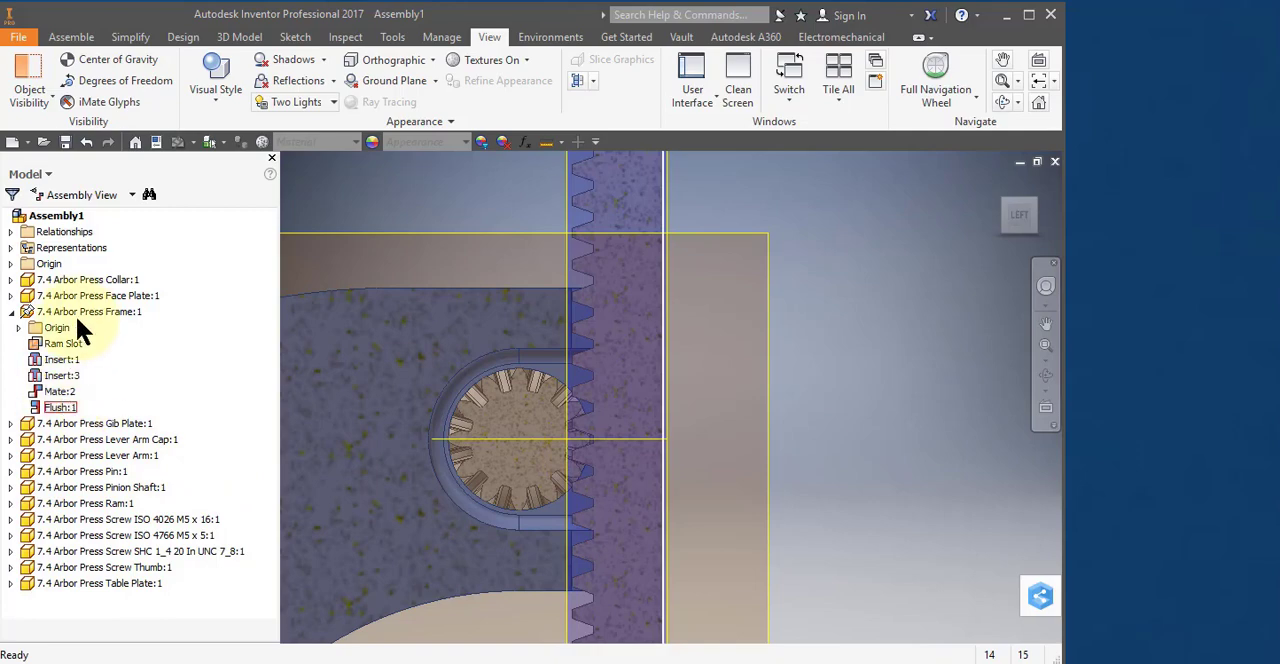
Suppress the Mate:3 constraint that holds the pinion gear's work plane level with the Ram's crosswise work plane.
left_click(11, 231)
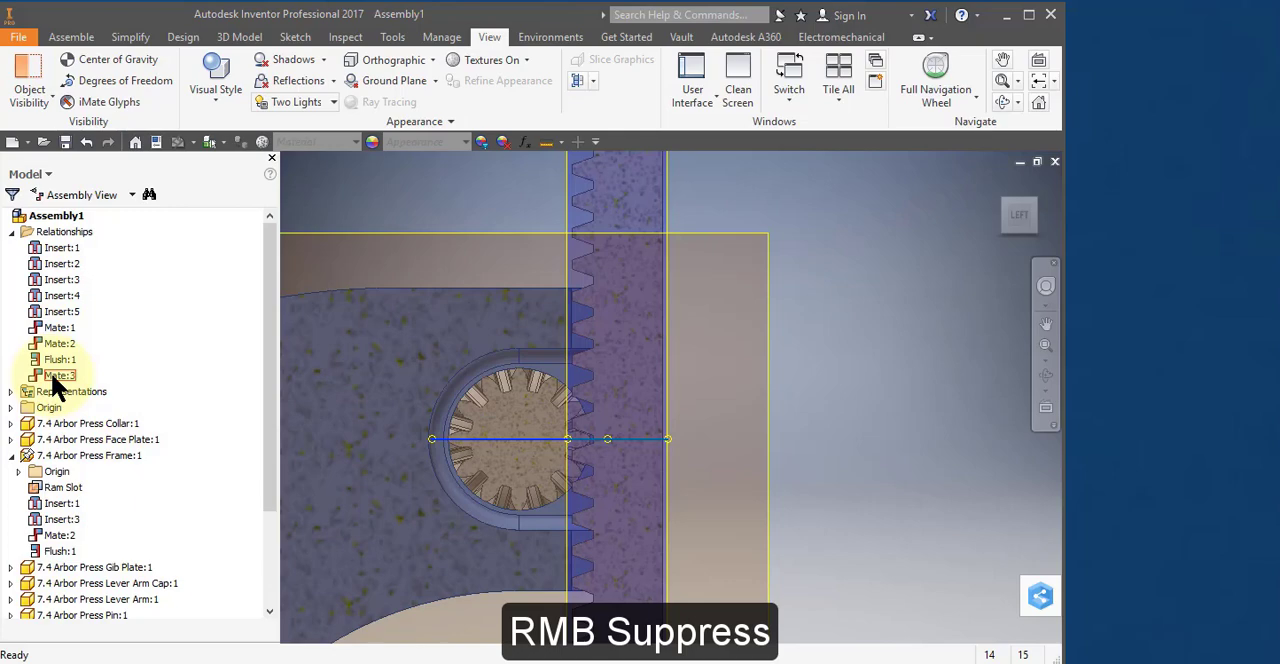
right_click(52, 378)
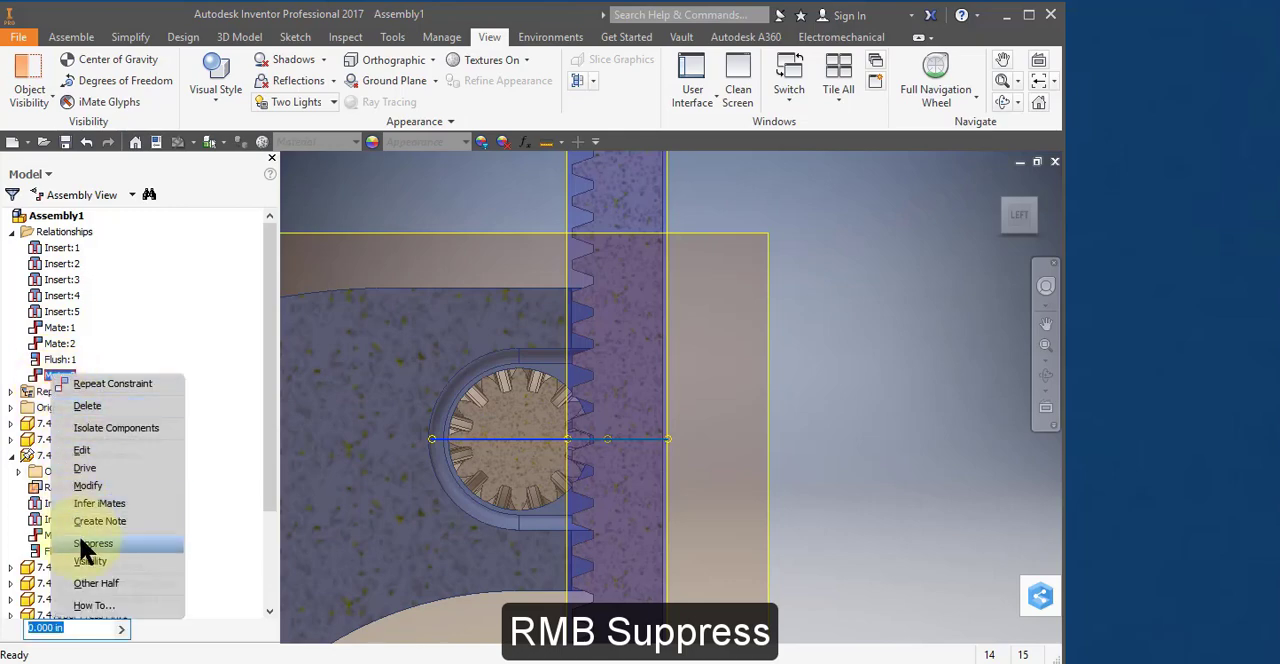
left_click(84, 544)
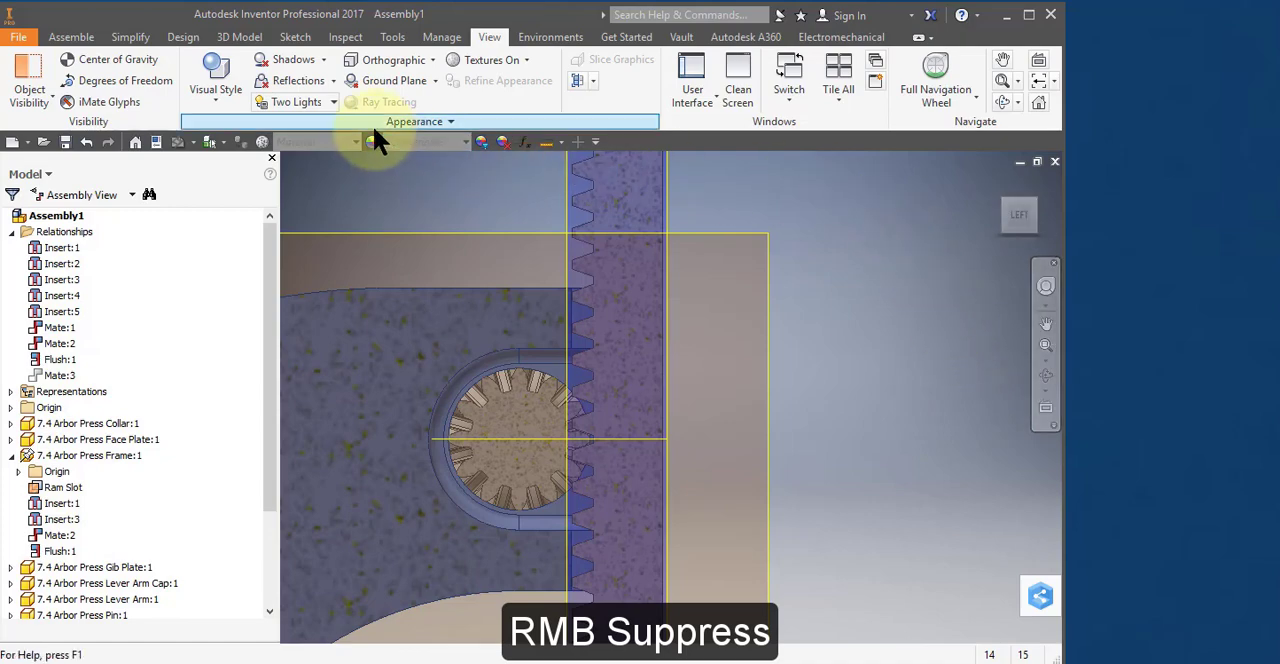
Begin a Rotation-Translation motion constraint with the Reverse solution, taking the Pinion Shaft's axis as the rotating selection.
left_click(57, 33)
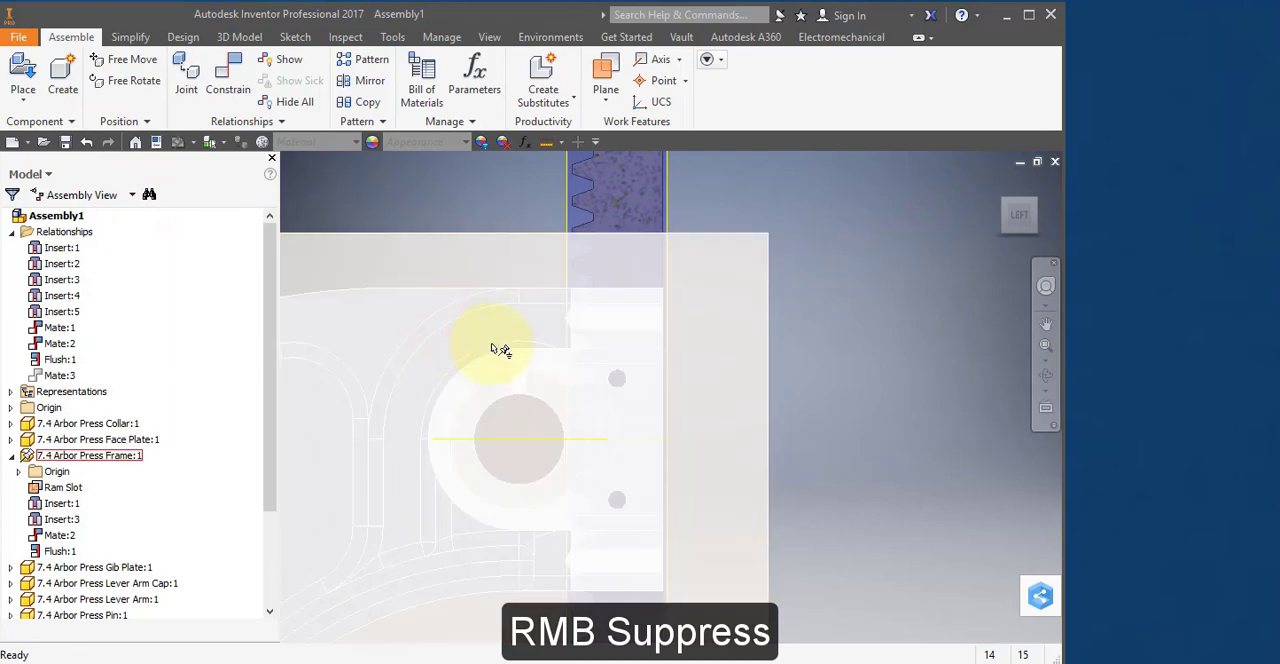
right_click(649, 195)
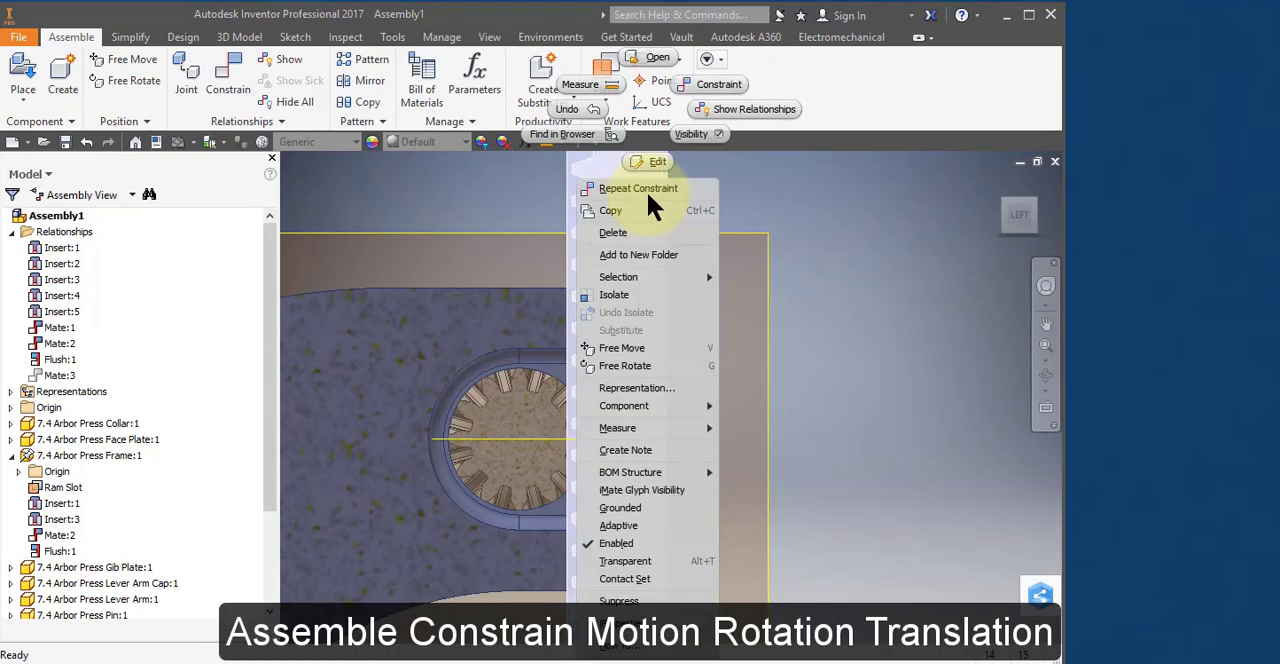
left_click(721, 84)
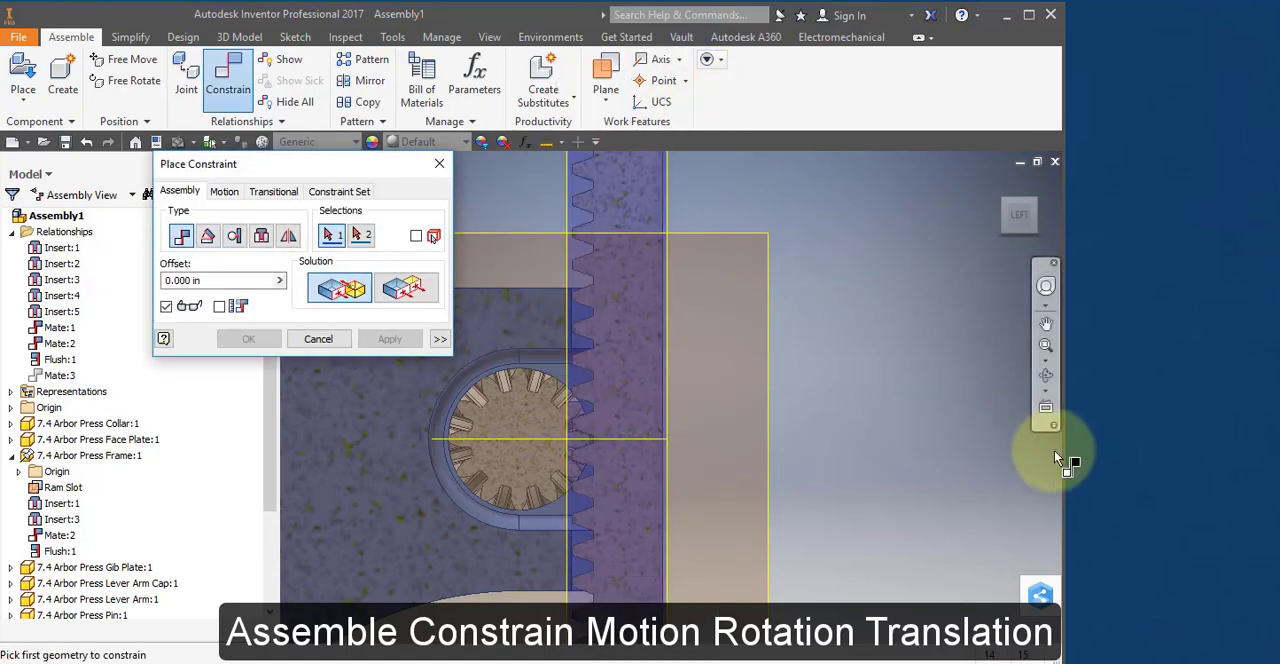
left_click(224, 192)
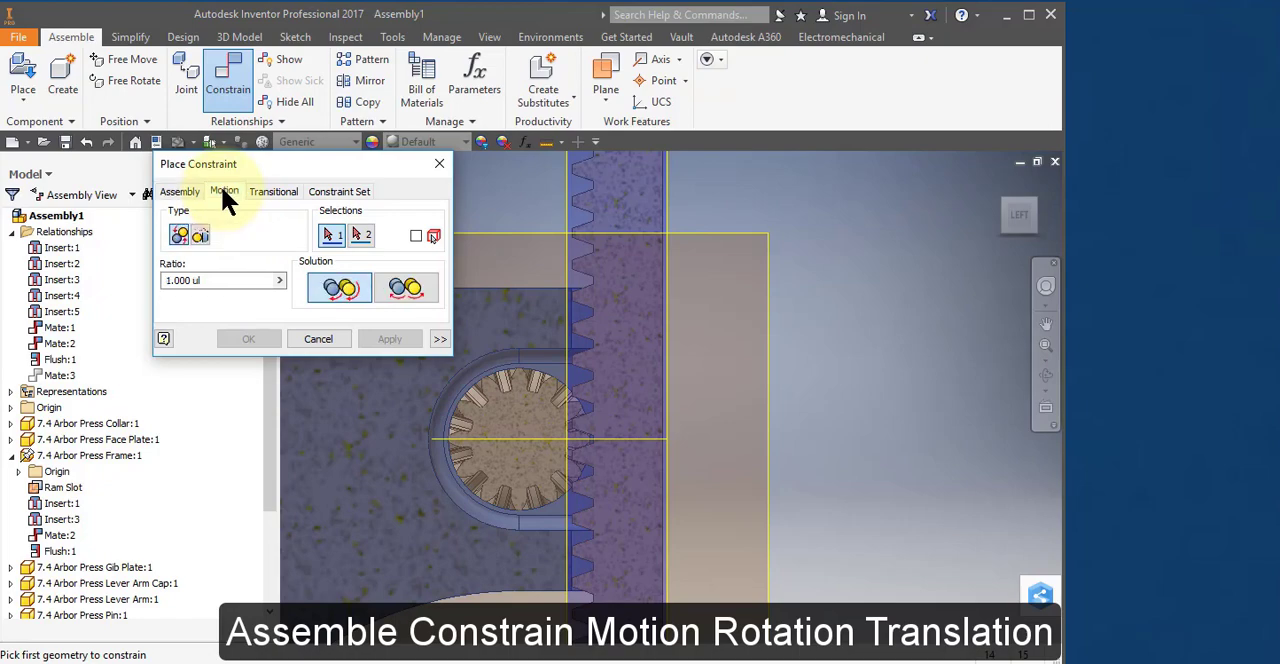
left_click(201, 236)
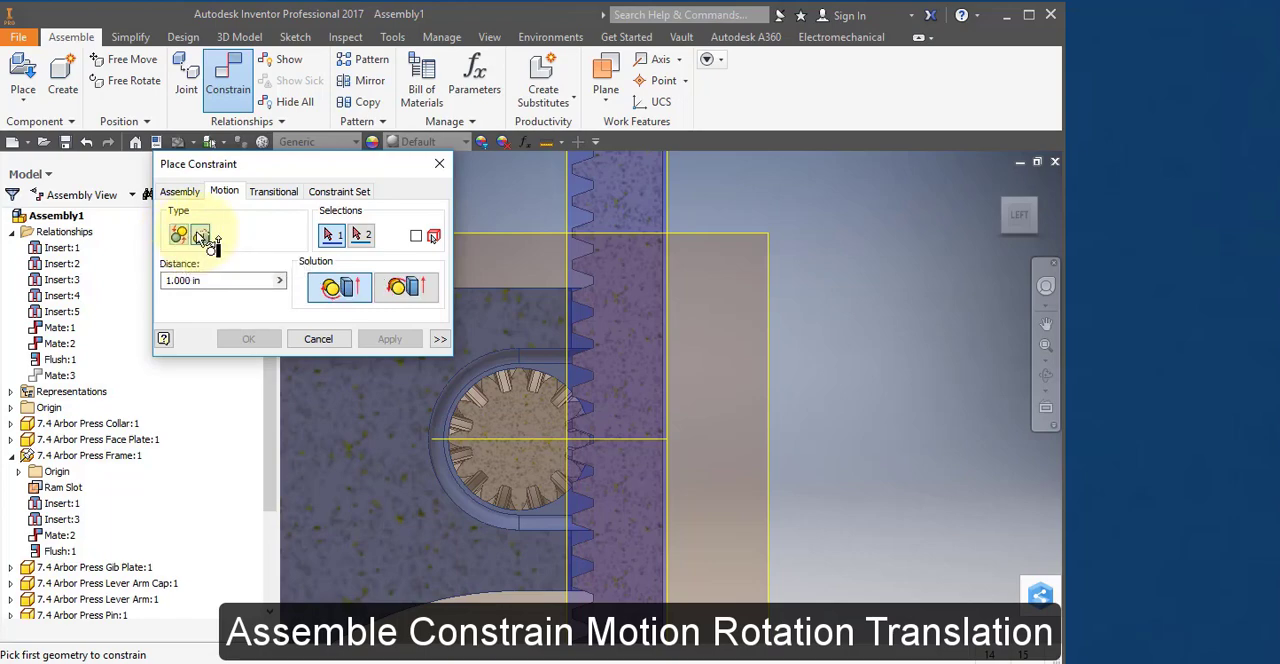
left_click(395, 283)
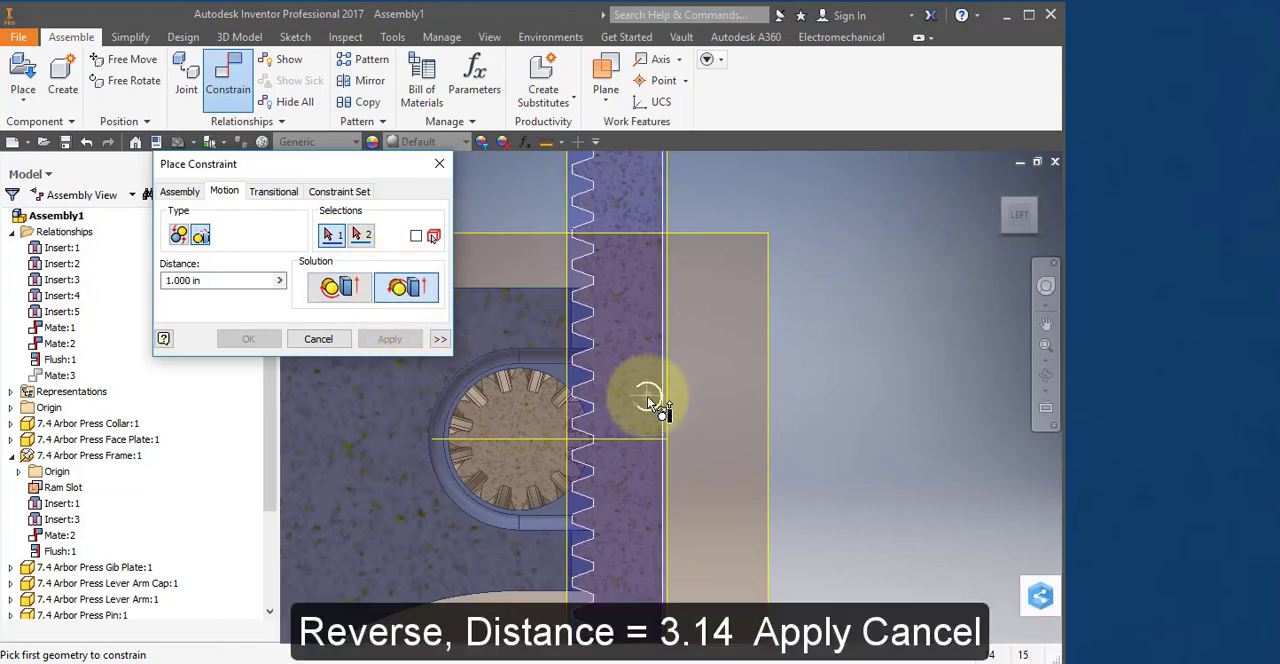
middle_click_drag(648, 396, 671, 424, "shift")
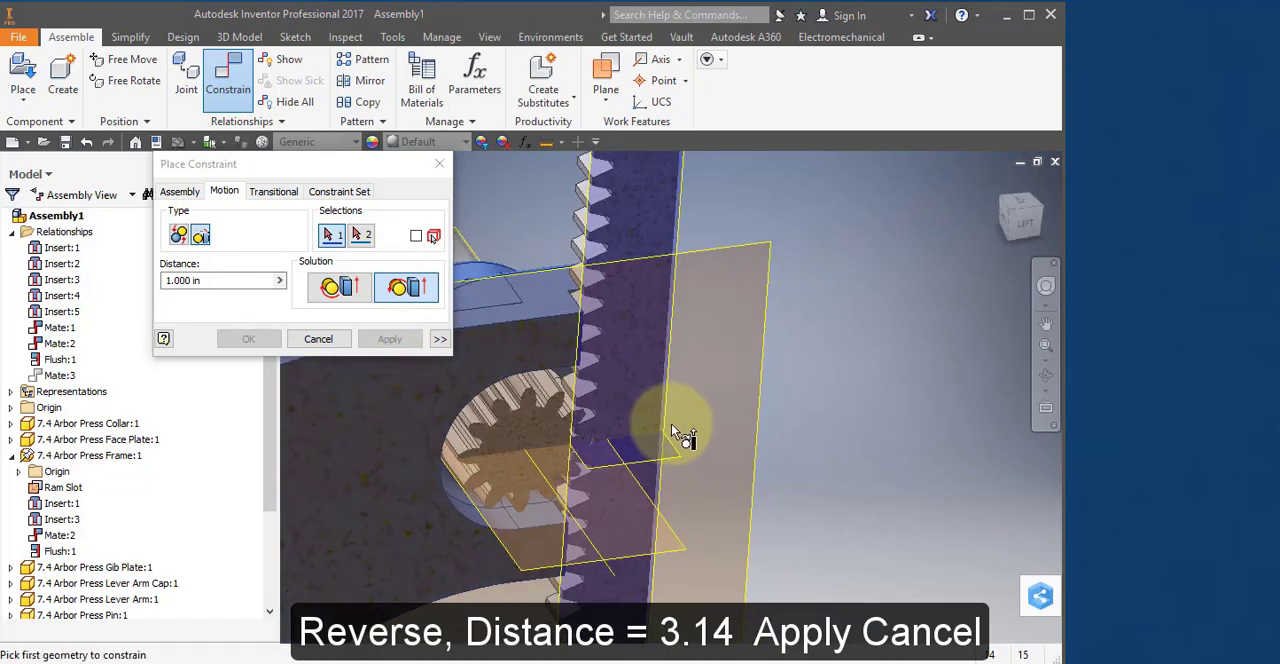
left_click(553, 490)
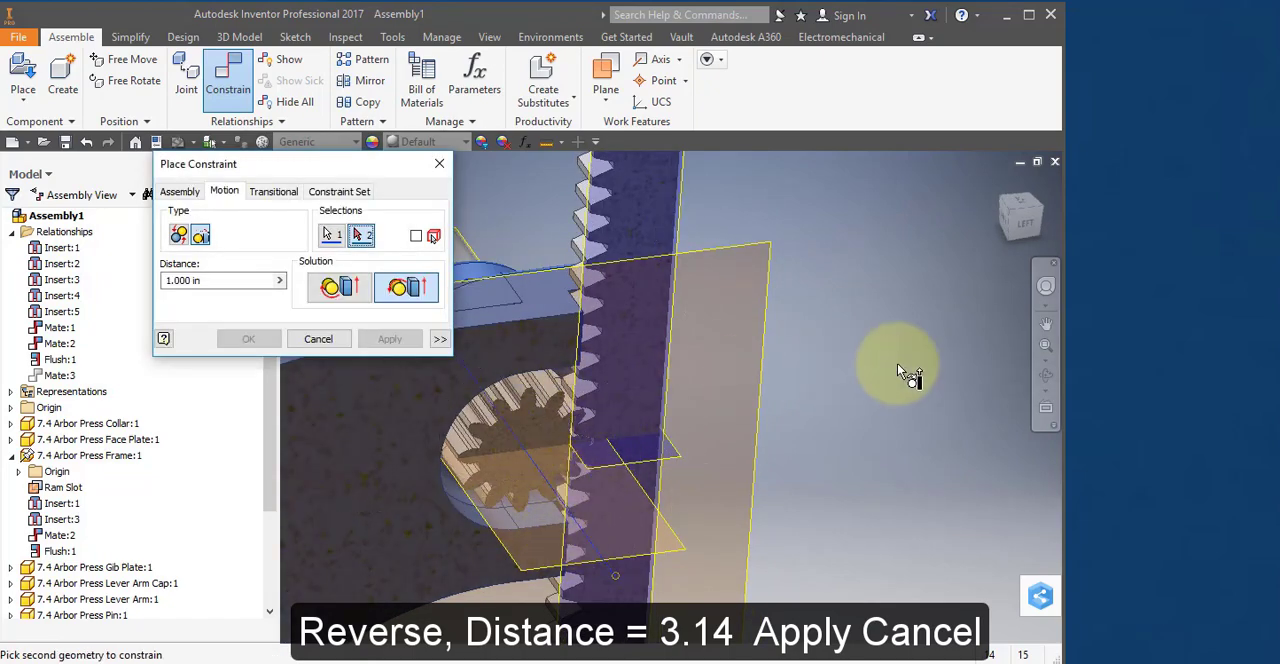
Pick the Ram's vertical edge as the translating selection and apply the motion constraint with a distance of 3.14 in.
middle_click_drag(898, 364, 932, 598)
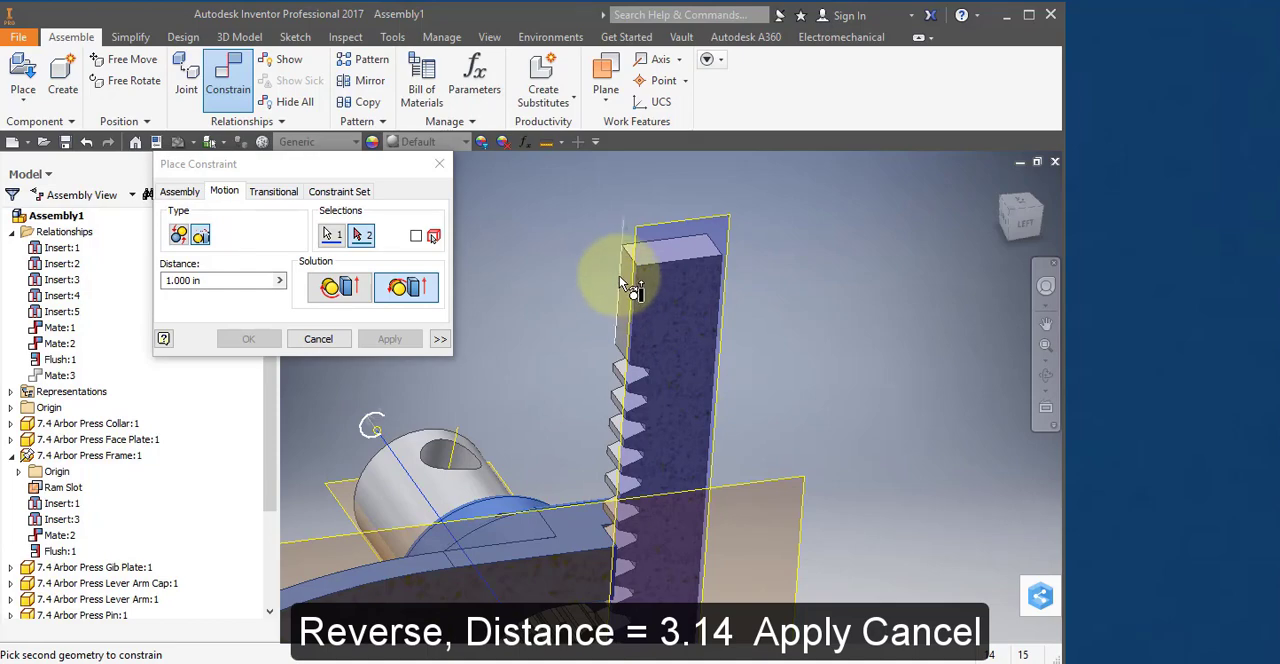
mouse_move(620, 280)
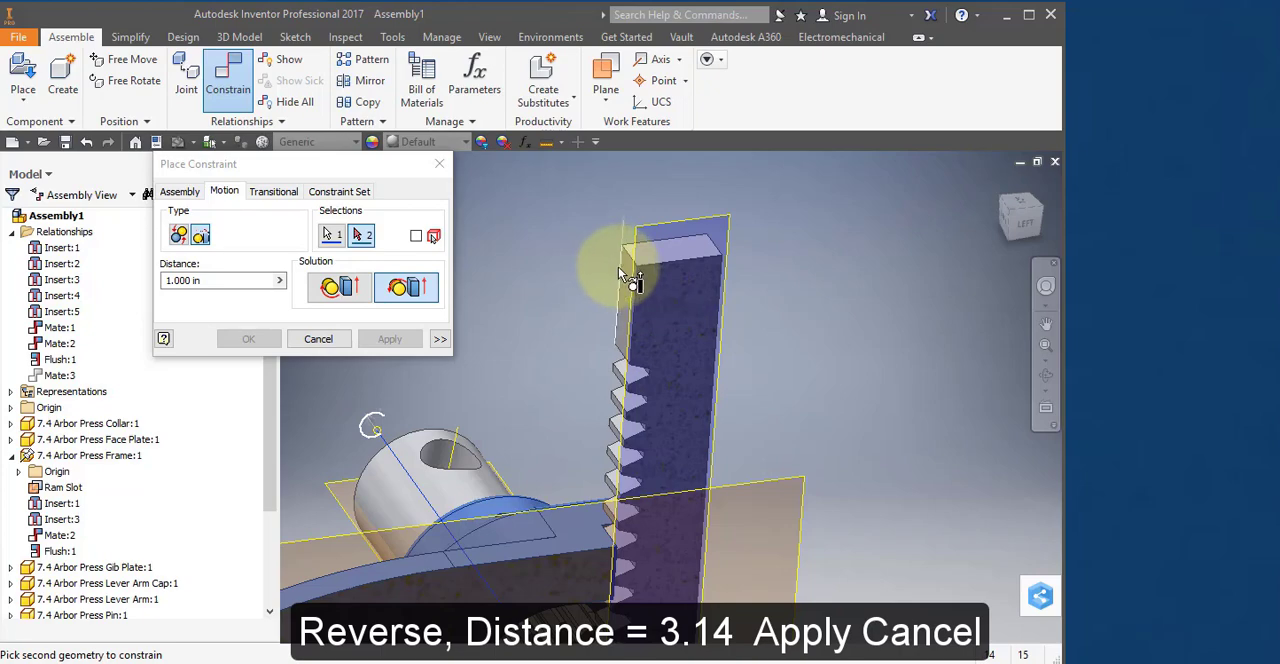
left_click(618, 267)
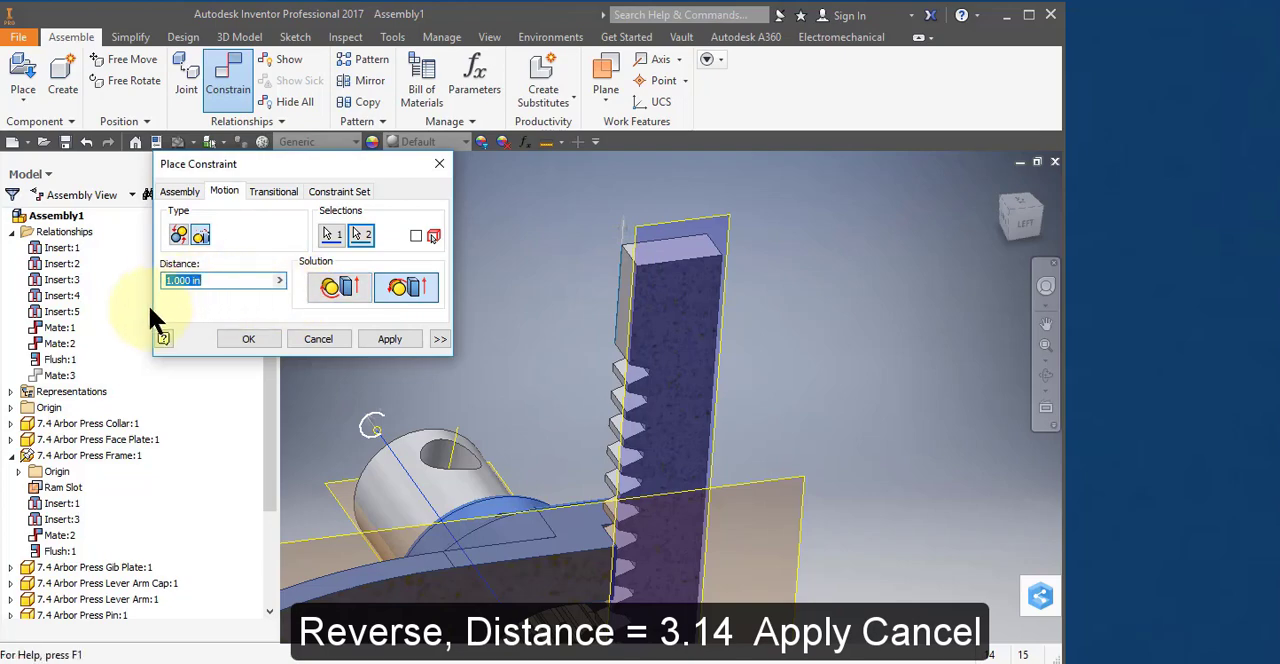
middle_click_drag(571, 371, 590, 232)
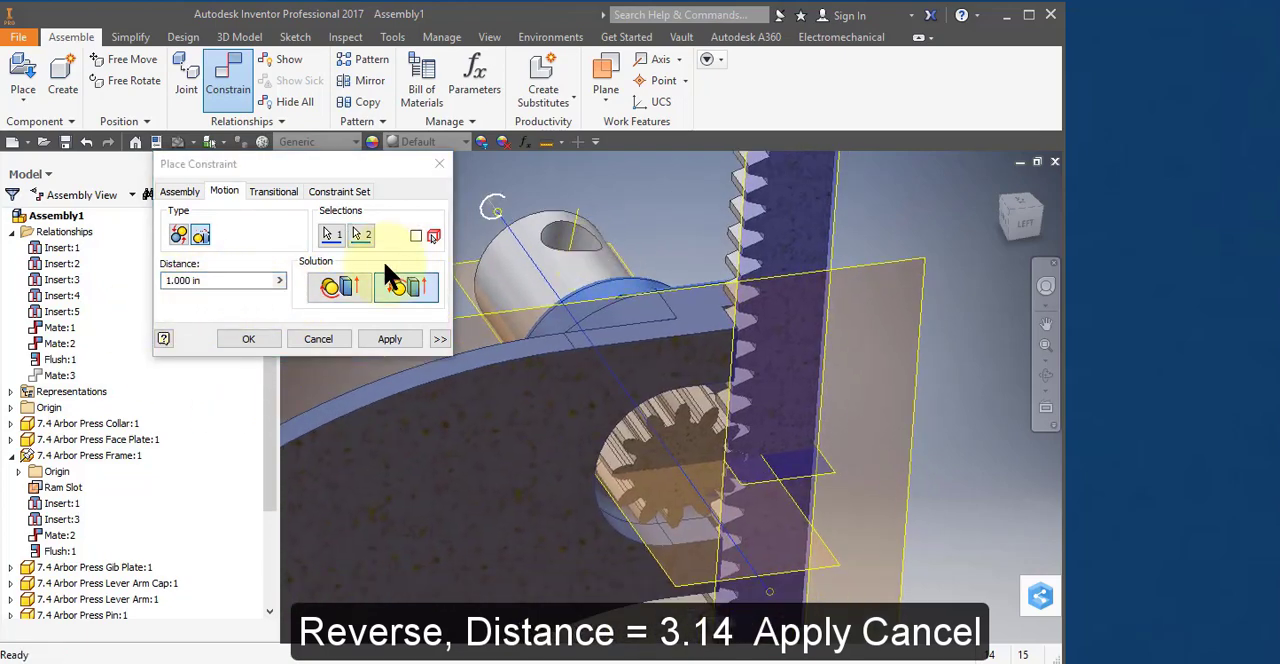
left_click(205, 280)
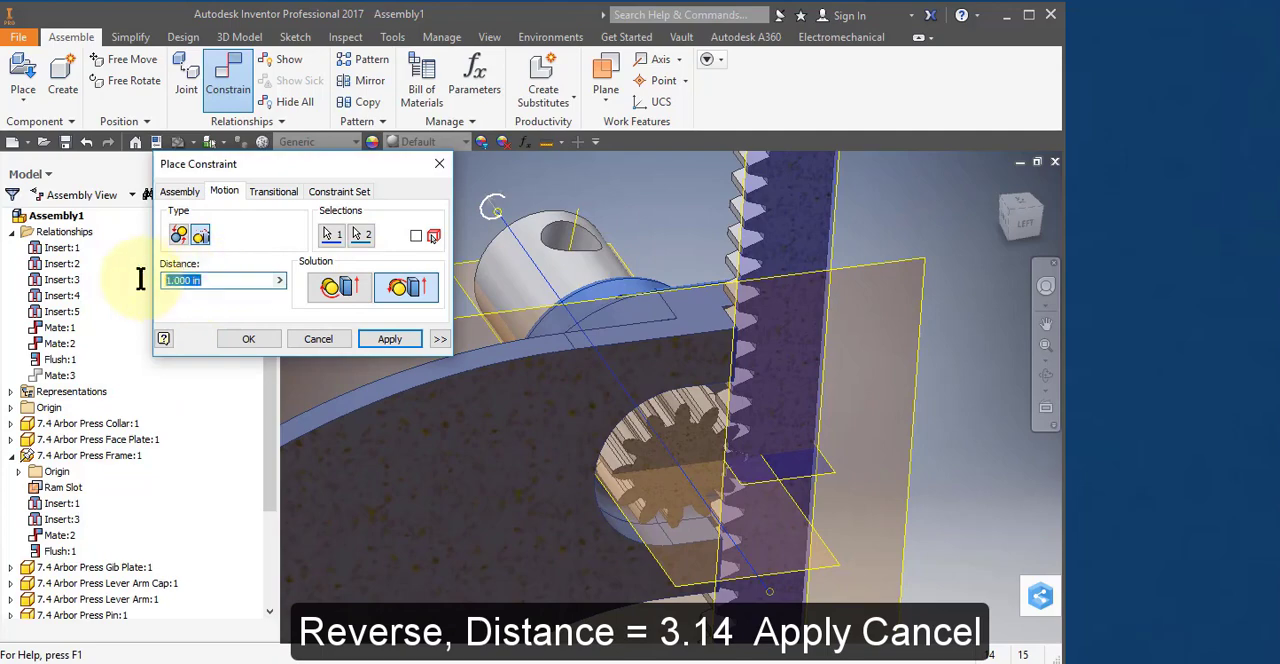
type("3.14")
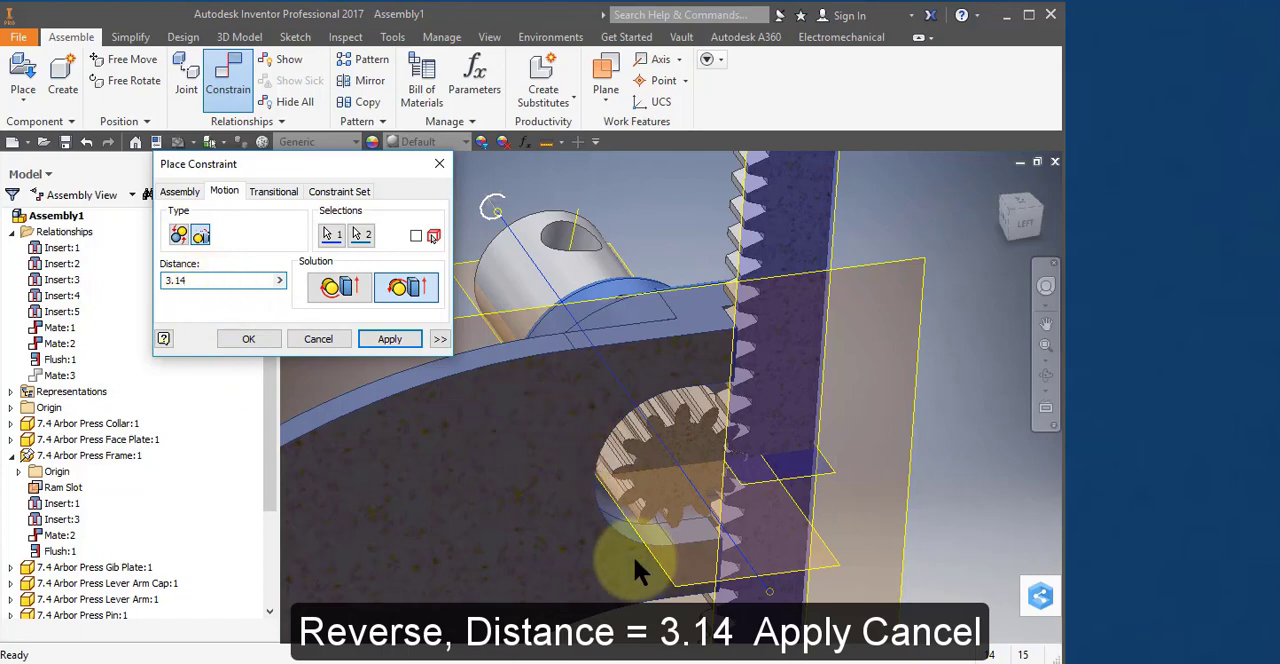
left_click(391, 339)
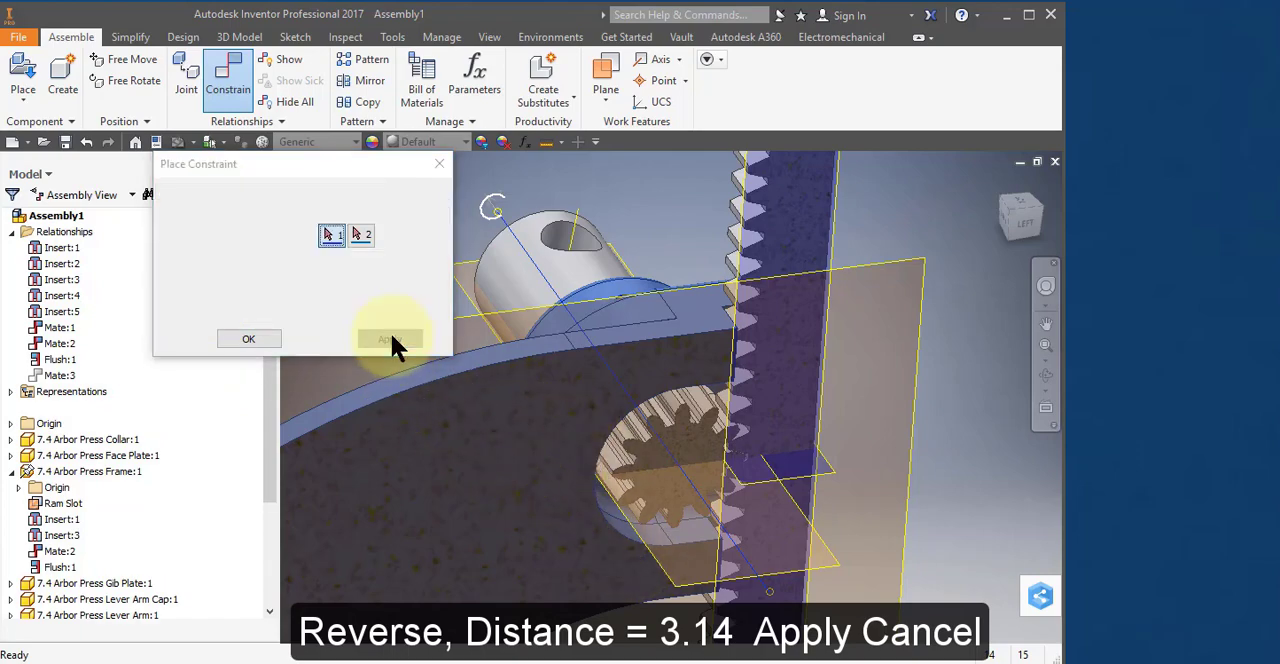
left_click(320, 339)
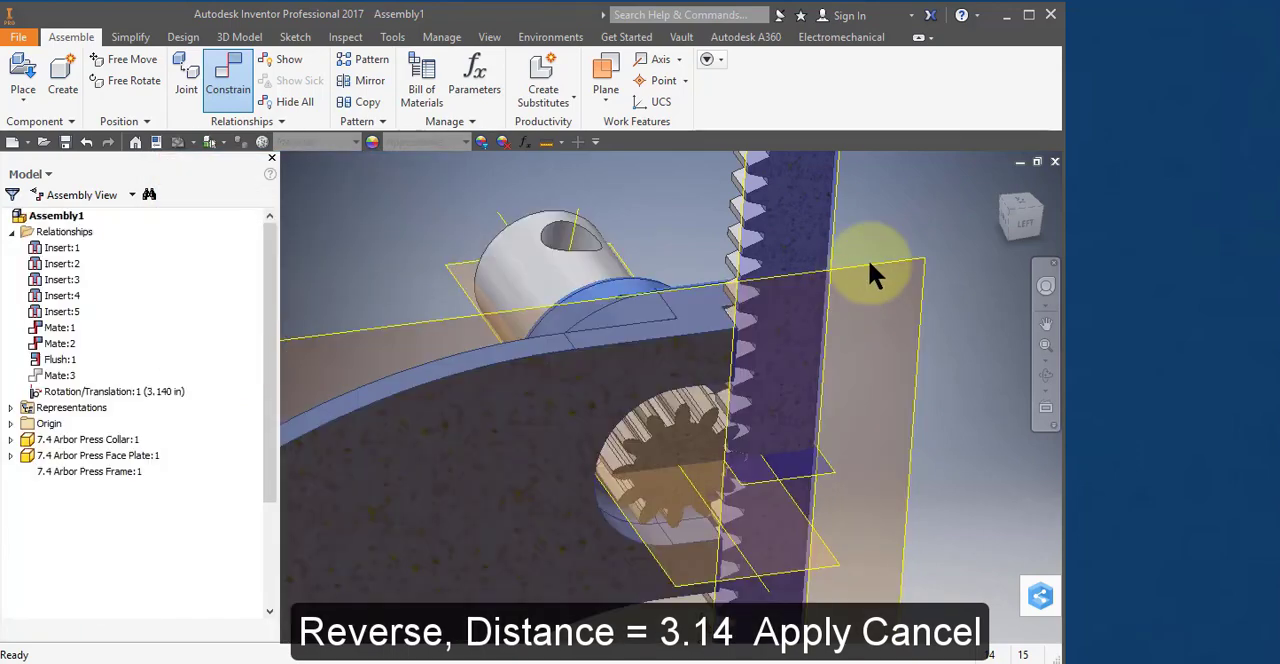
Slide the Ram down in the left section view to test its motion with the pinion gear.
left_click(1022, 218)
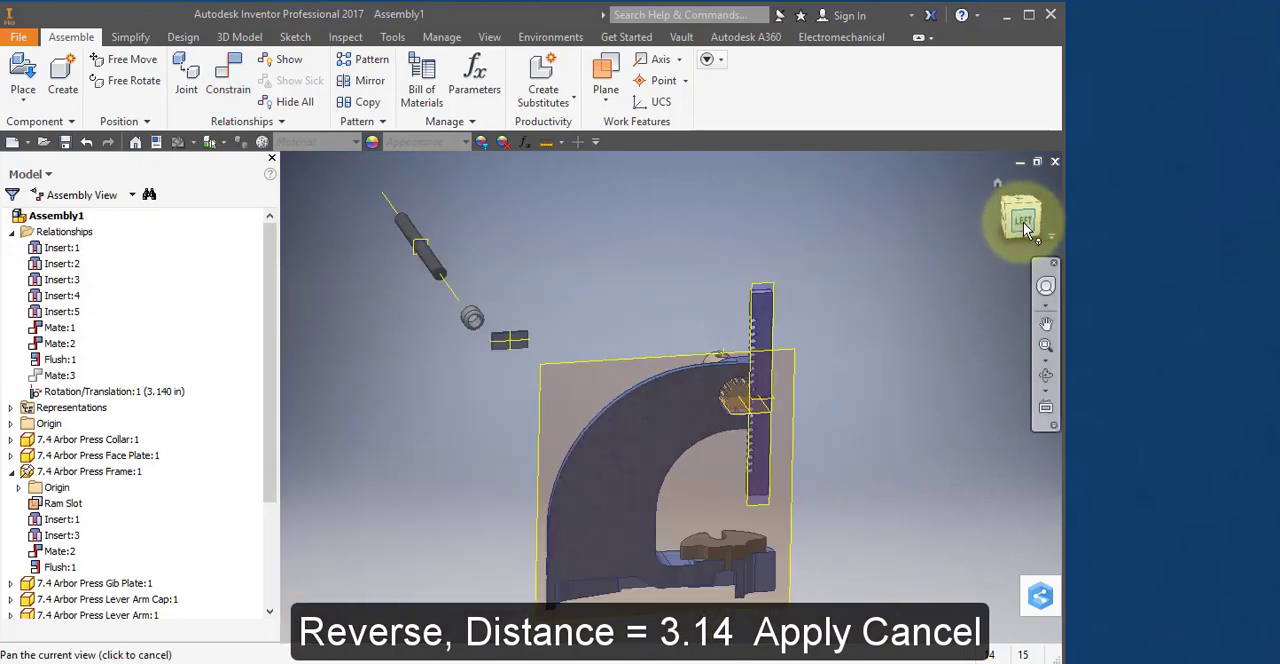
scroll(790, 410, "up", 3)
scroll(800, 415, "up", 5)
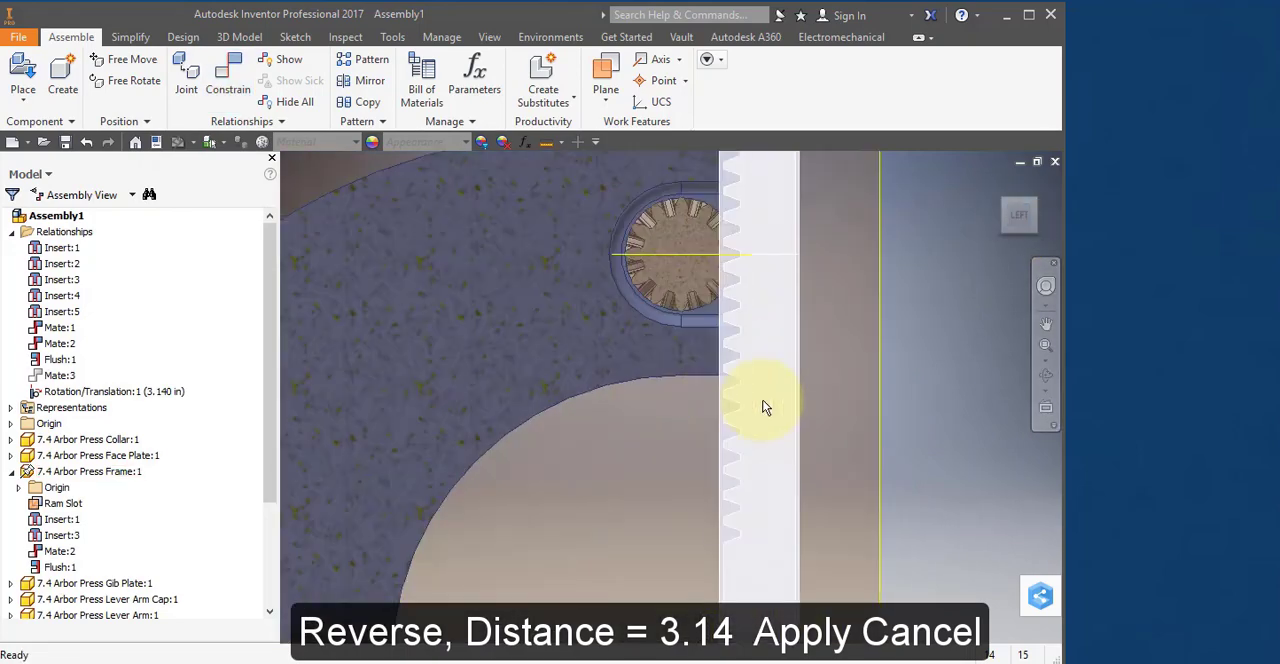
left_click_drag(764, 422, 764, 456)
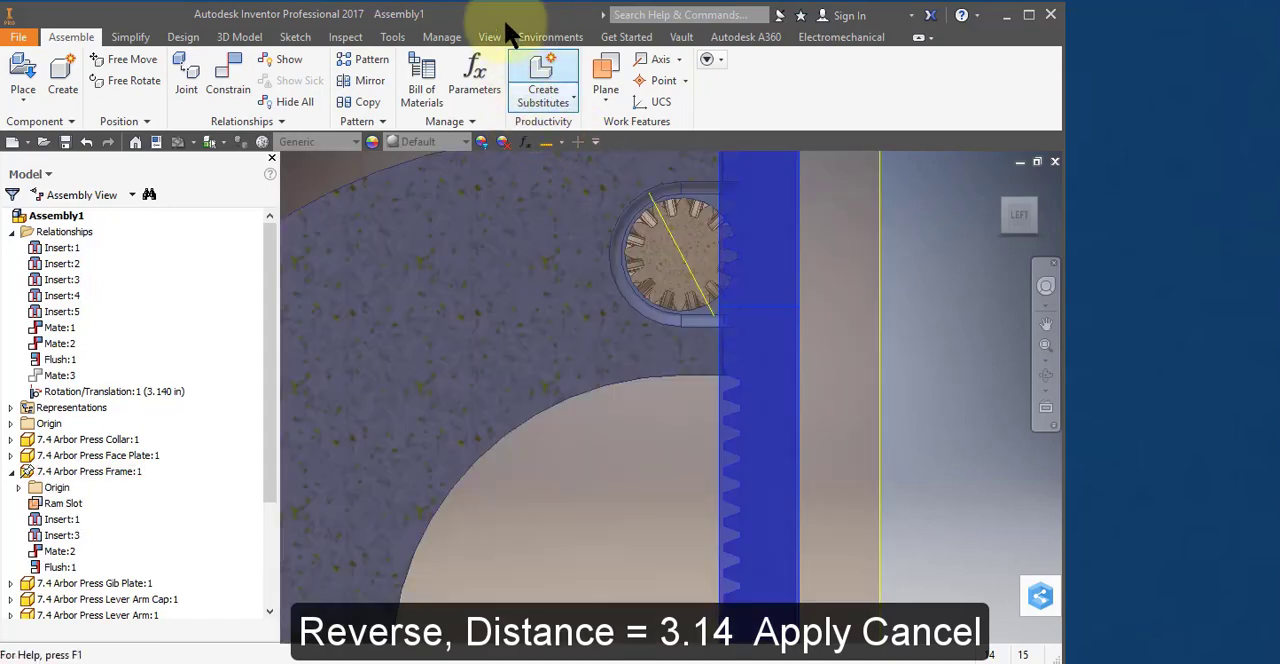
End the section view so the whole assembly is shown uncut.
left_click(498, 34)
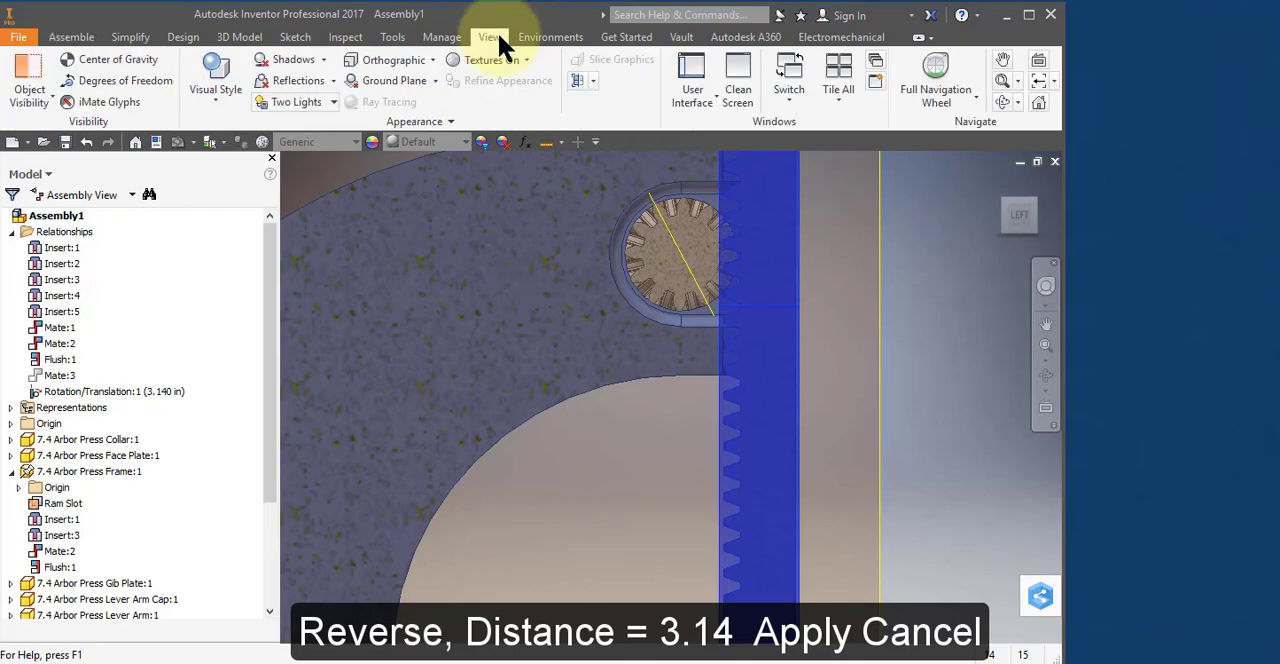
left_click(591, 81)
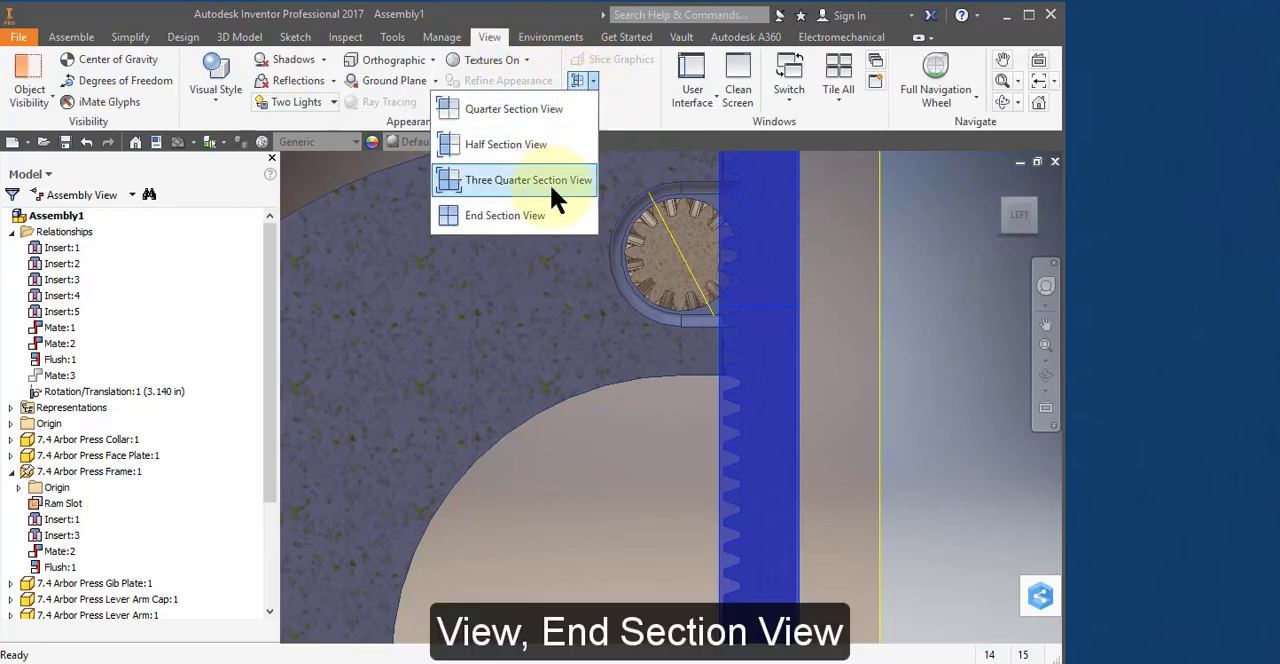
left_click(537, 215)
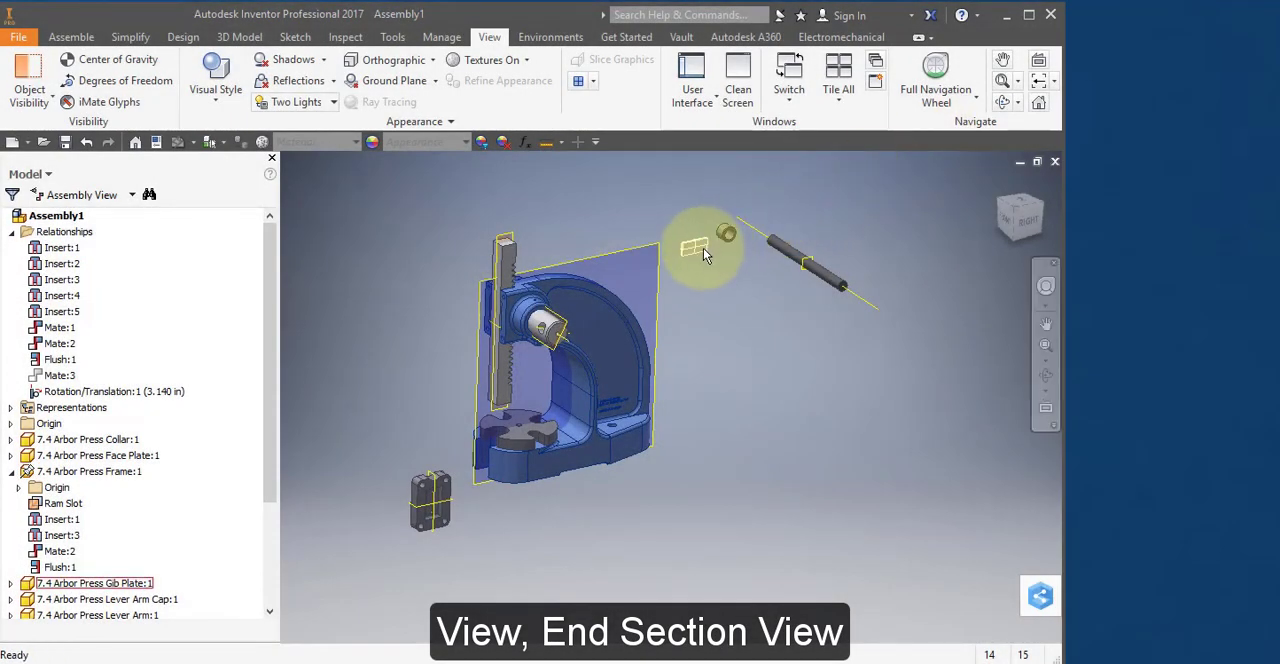
Move the Gib Plate next to the Face Plate, in front of the frame's base.
left_click_drag(703, 248, 471, 508)
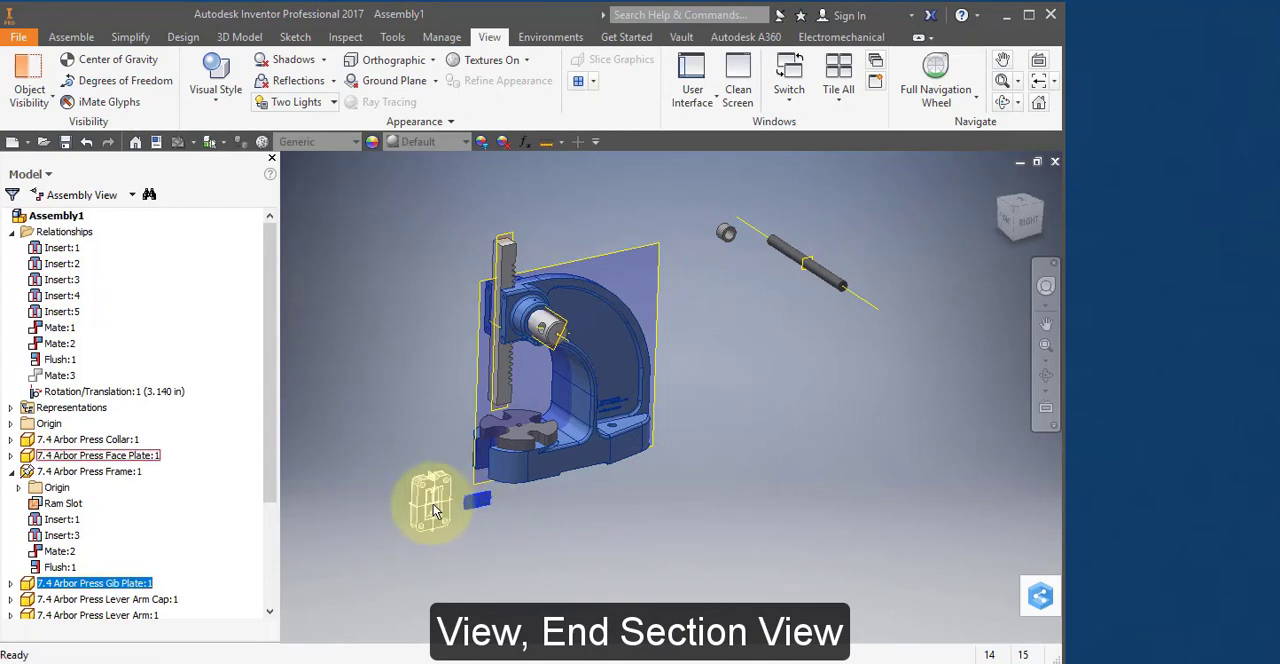
scroll(434, 507, "up", 3)
scroll(434, 507, "up", 2)
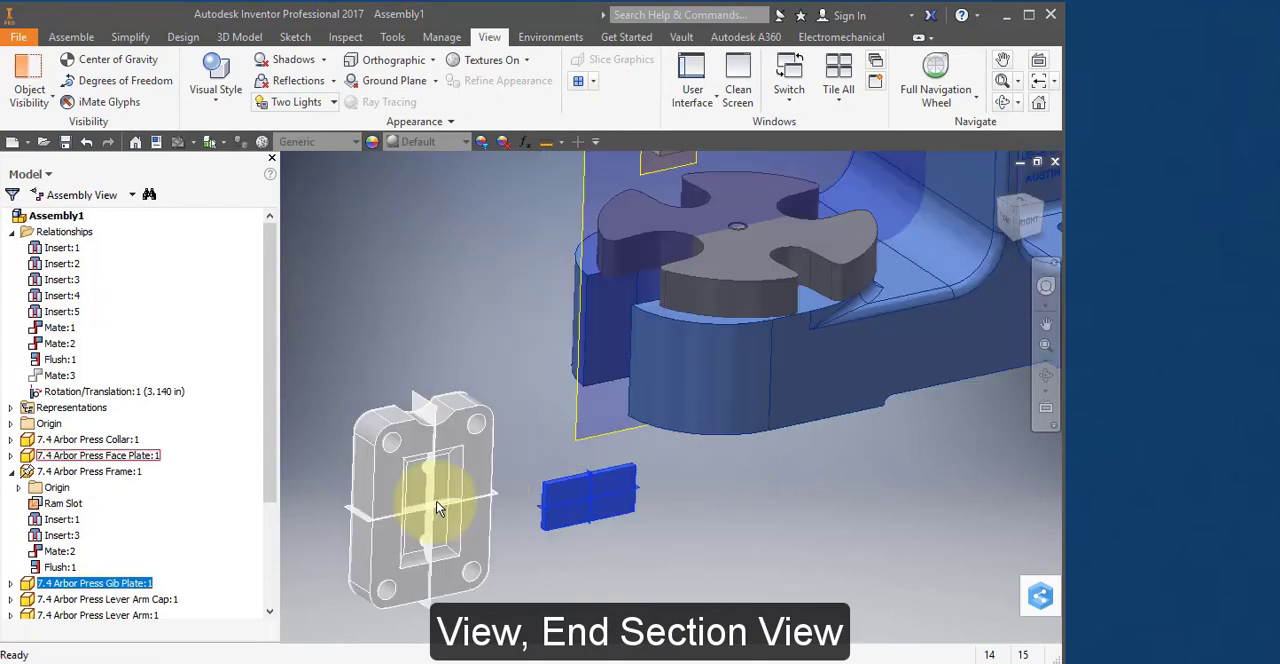
Mate the Face Plate's crosswise work plane to the Gib Plate's crosswise work plane with 0.000 in offset.
right_click(566, 486)
left_click(637, 460)
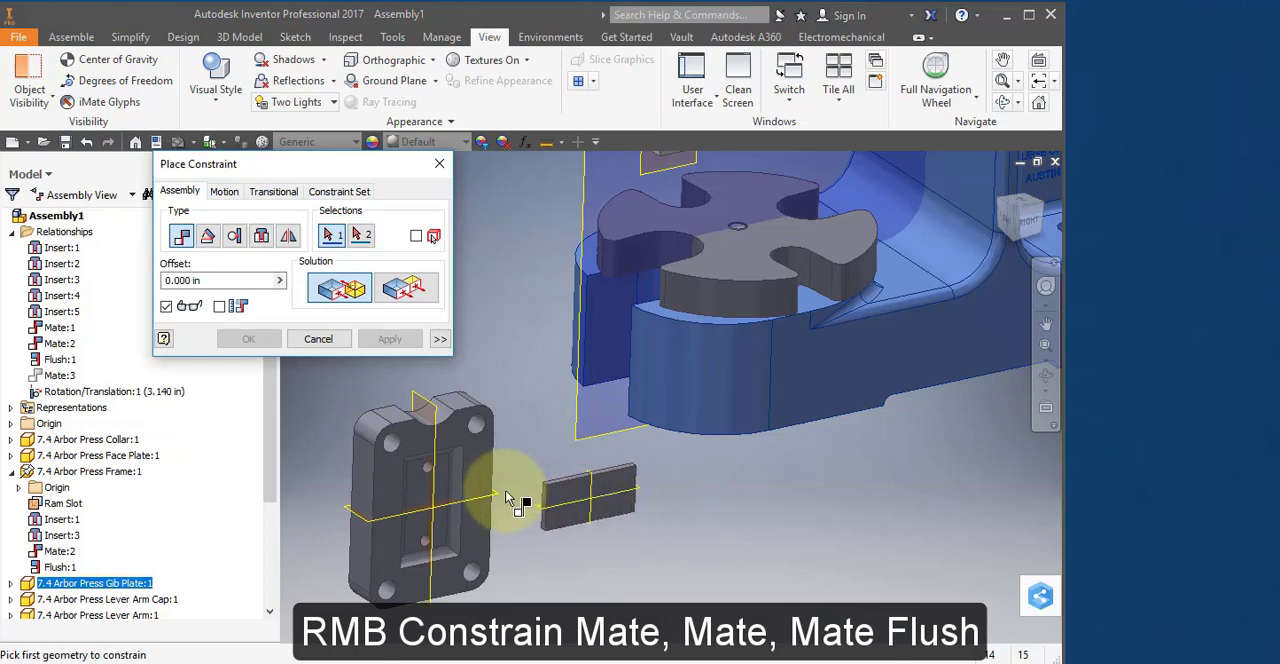
scroll(510, 505, "up", 2)
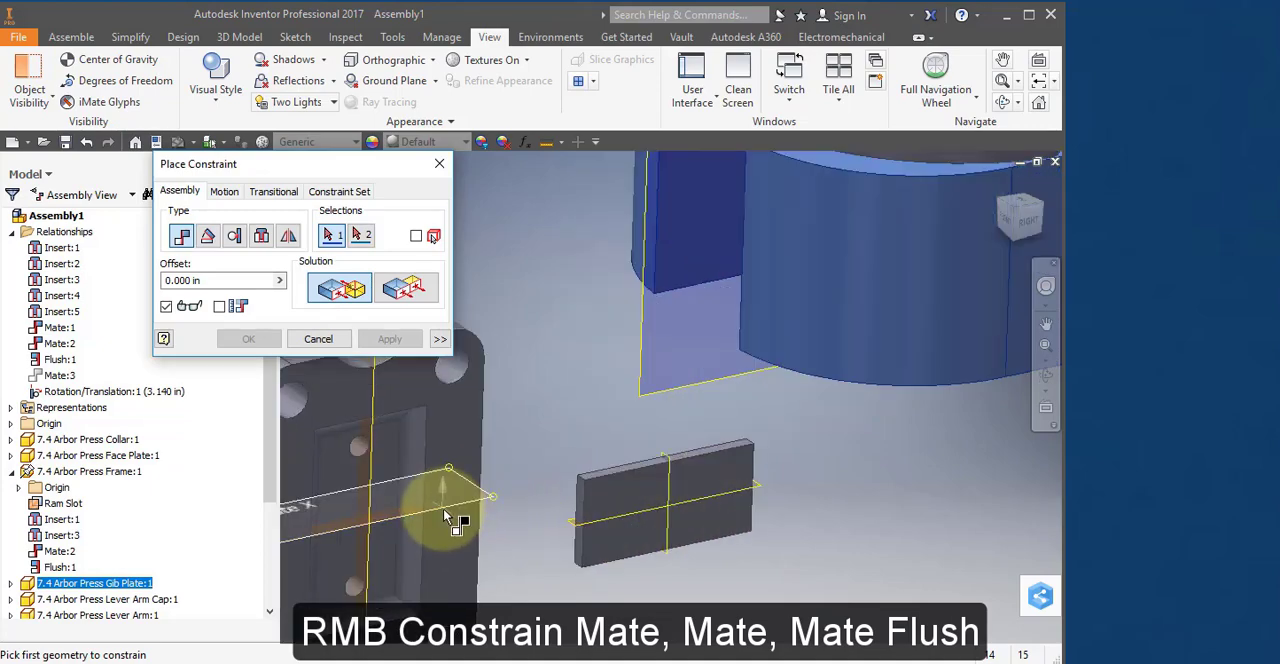
left_click(445, 512)
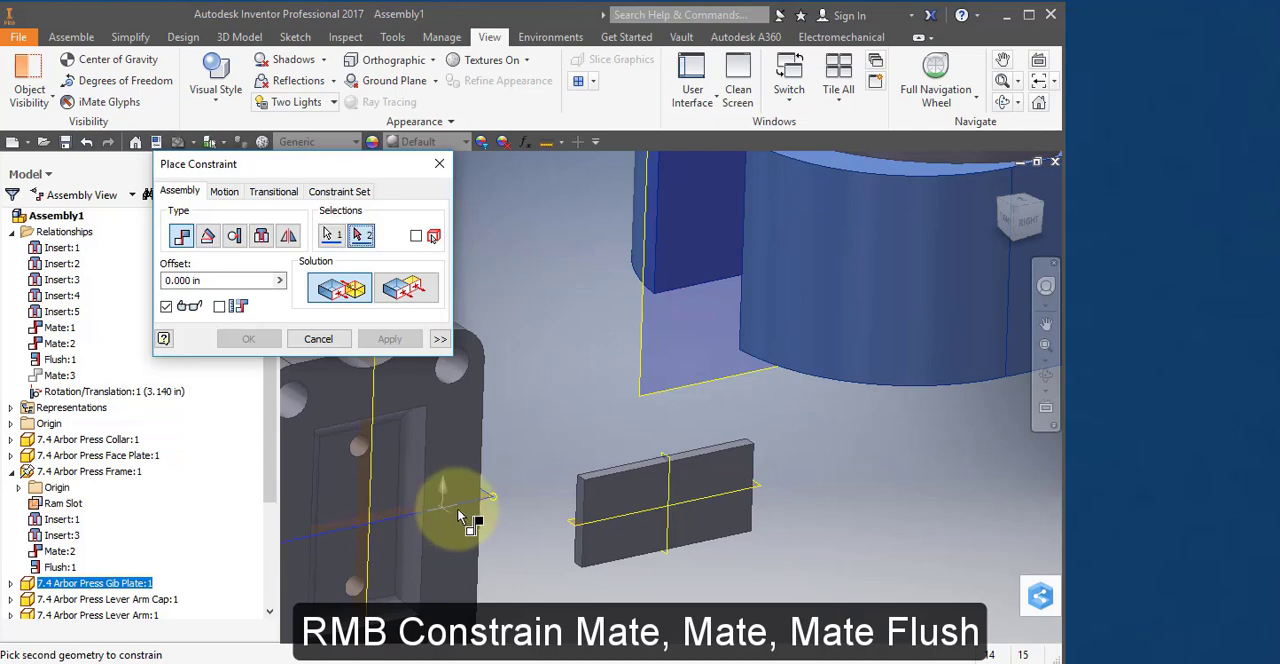
left_click(671, 481)
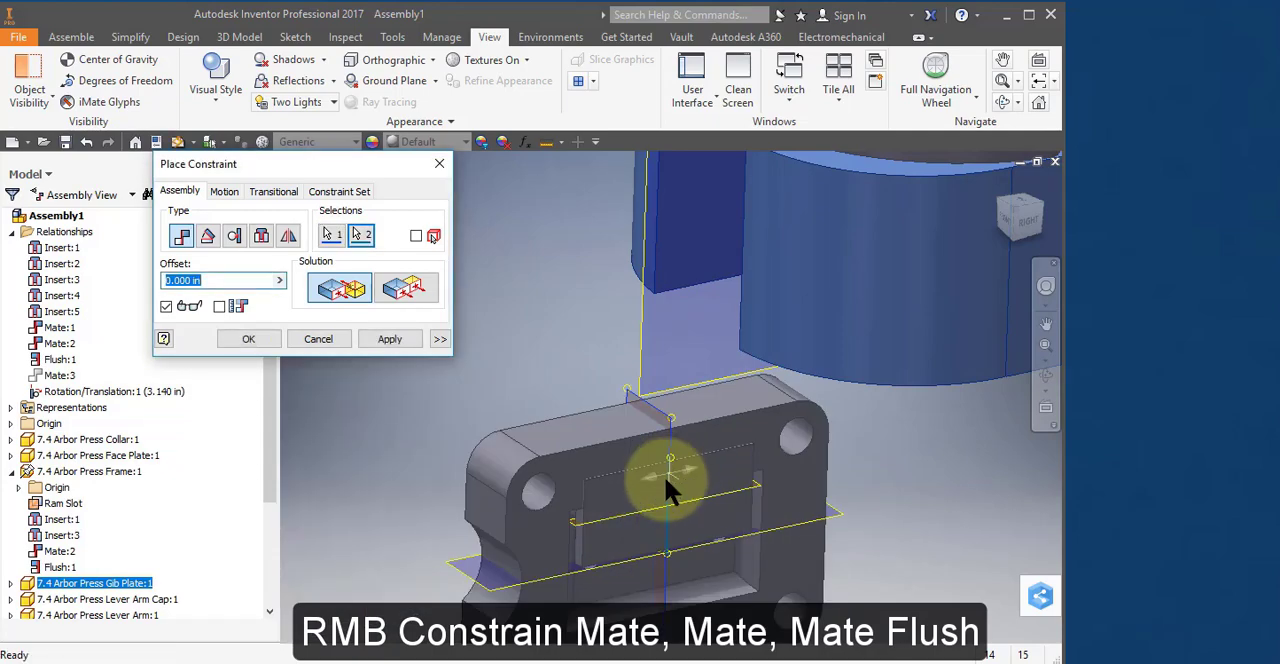
middle_click_drag(676, 446, 676, 445)
middle_click_drag(538, 378, 518, 369)
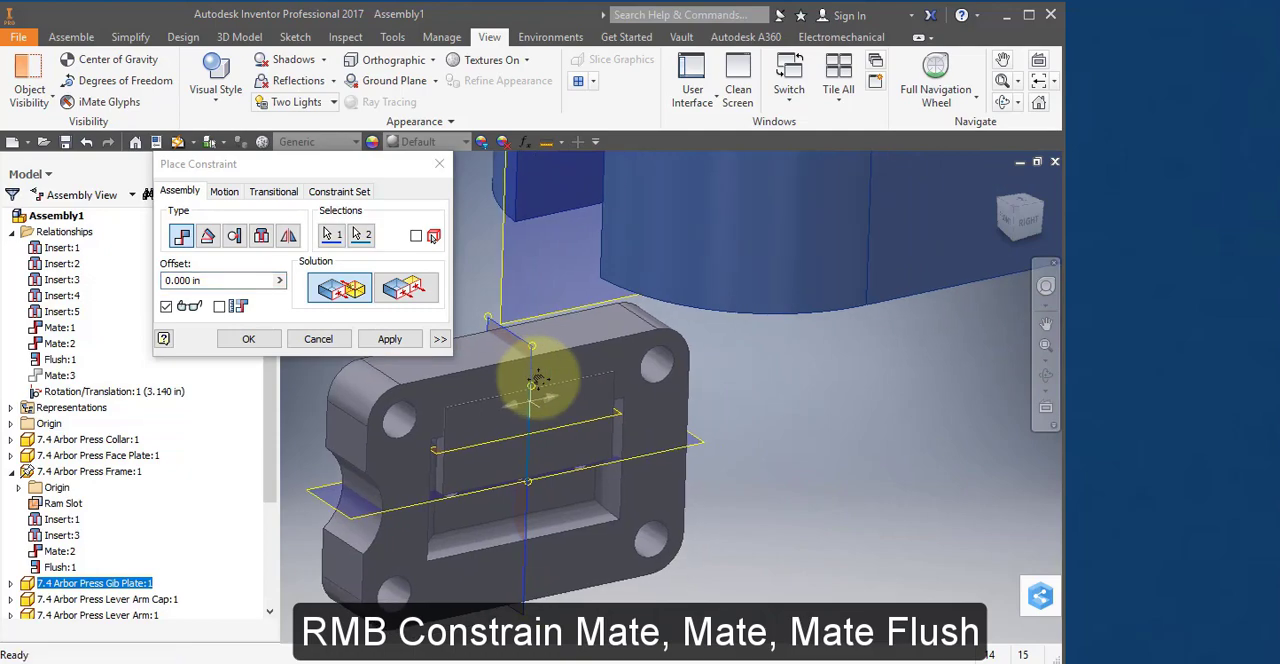
left_click(388, 340)
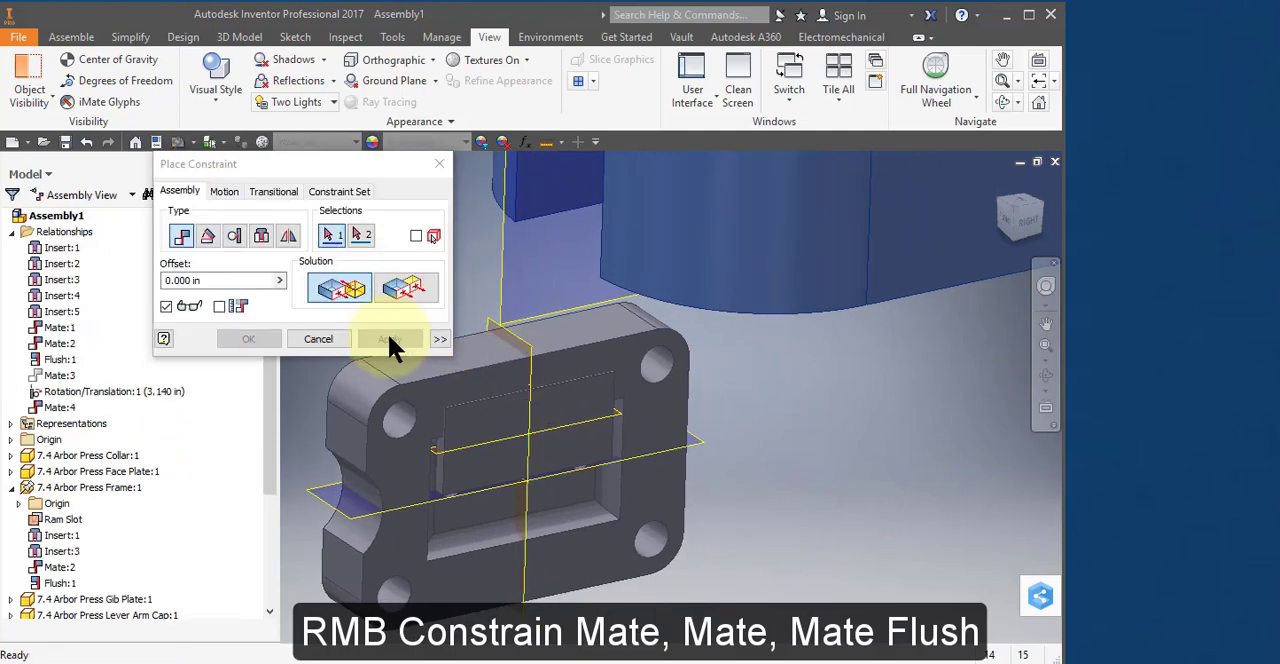
Mate the Face Plate's horizontal work plane to the Gib Plate's horizontal work plane with 0.000 in offset.
left_click(366, 527)
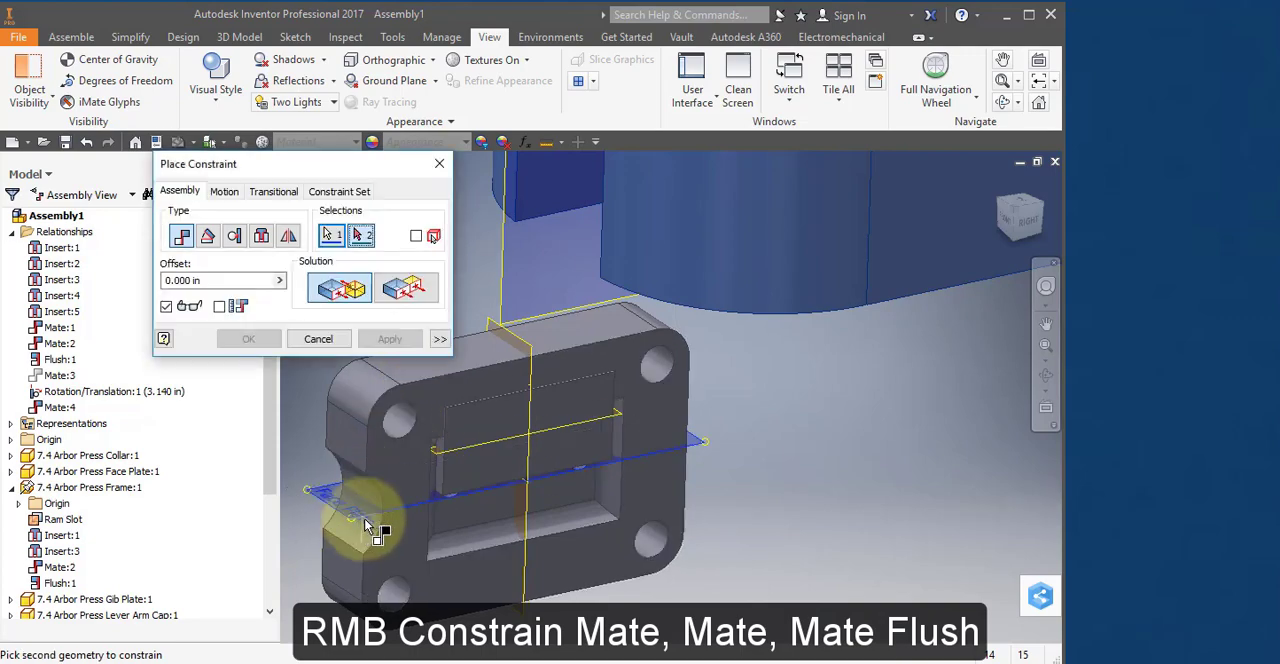
left_click(458, 450)
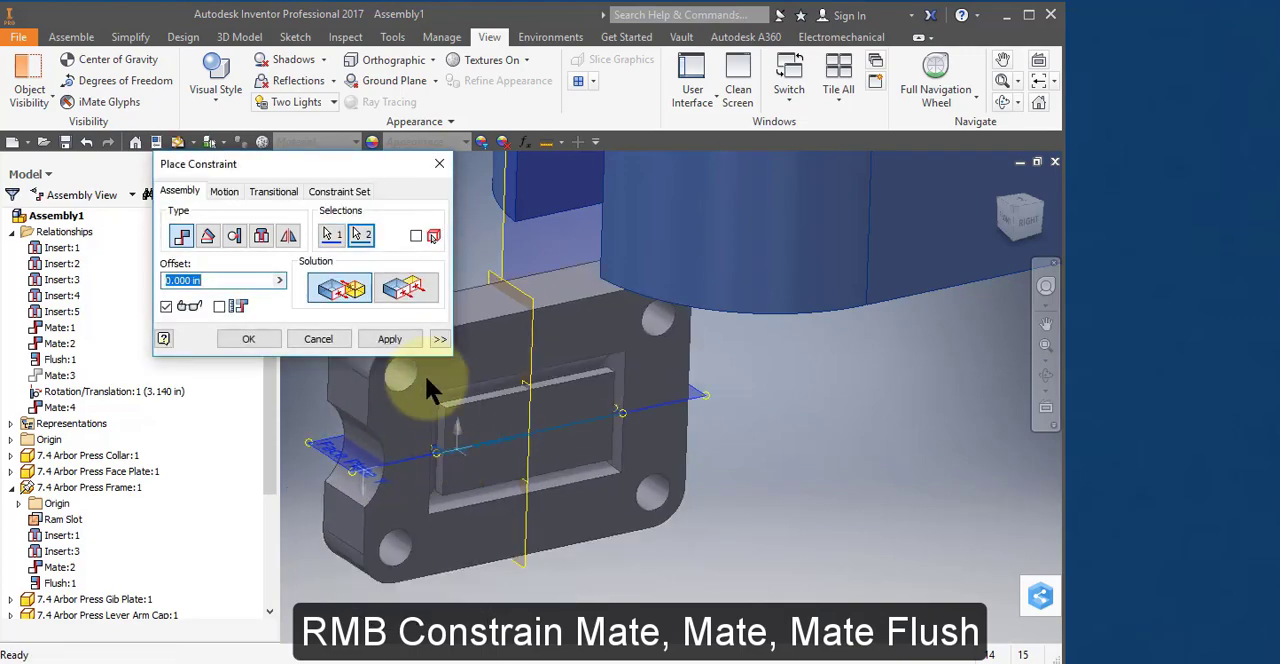
left_click(370, 333)
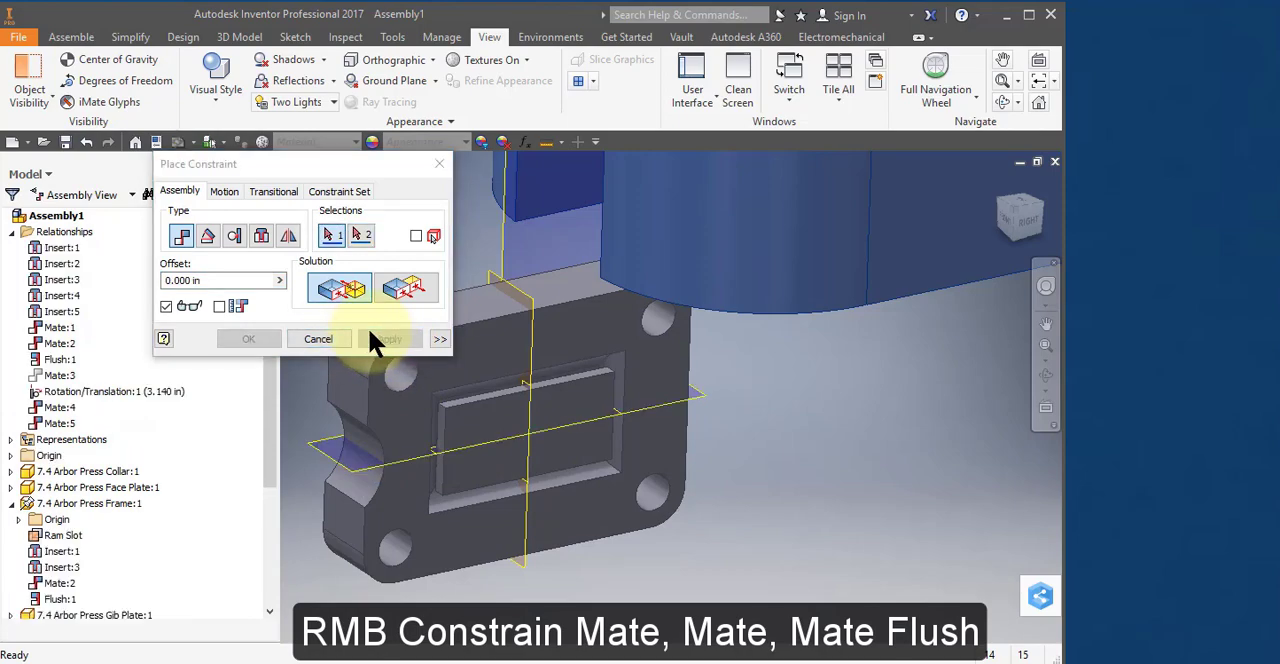
Constrain the Gib Plate's front face flush with the Face Plate's recessed-side face at 0.000 in offset, and end constraint placement.
left_click(480, 428)
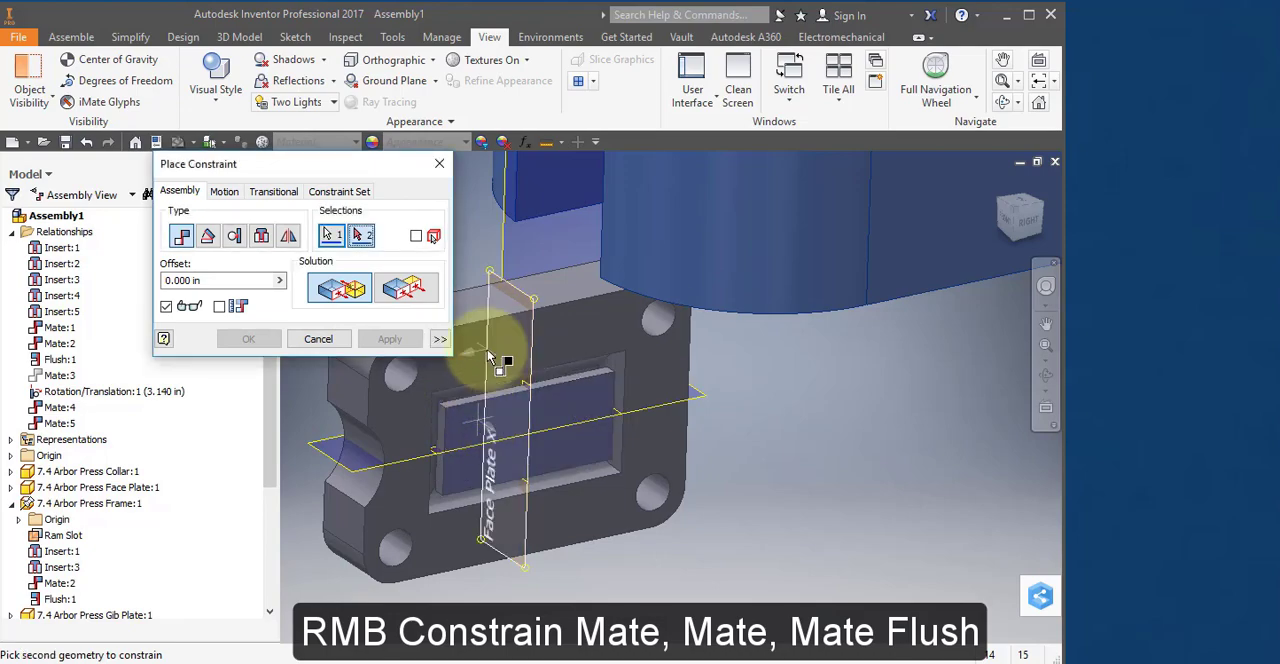
left_click(397, 424)
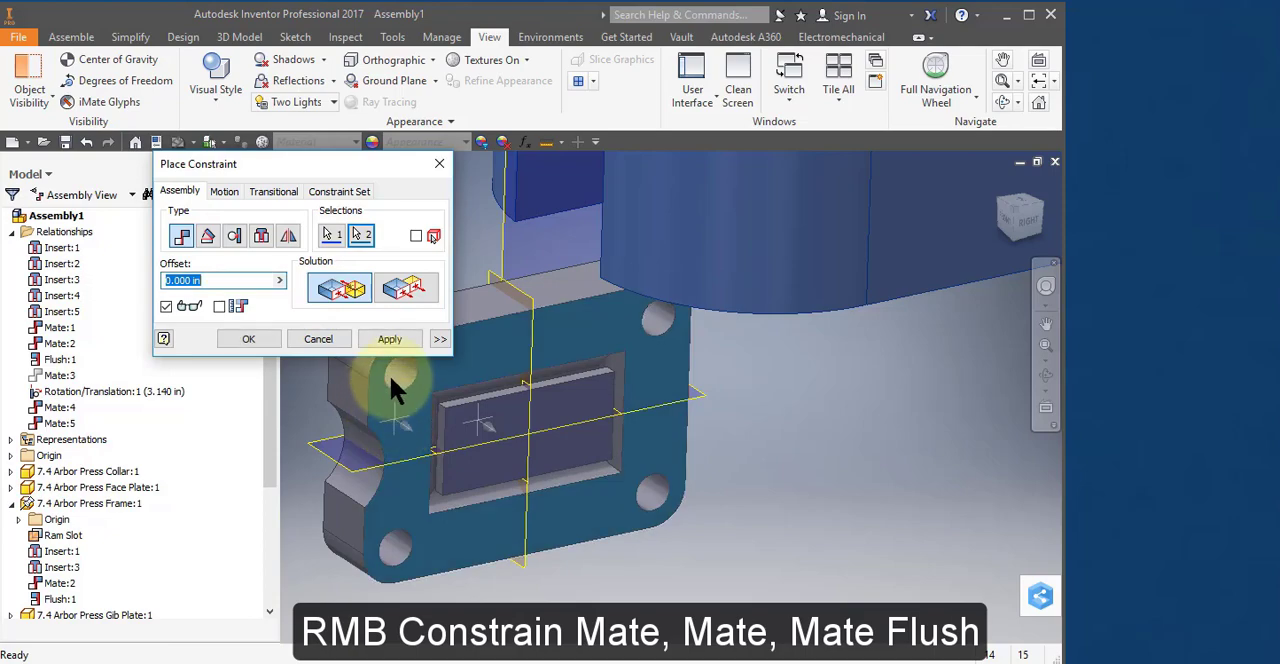
left_click(407, 284)
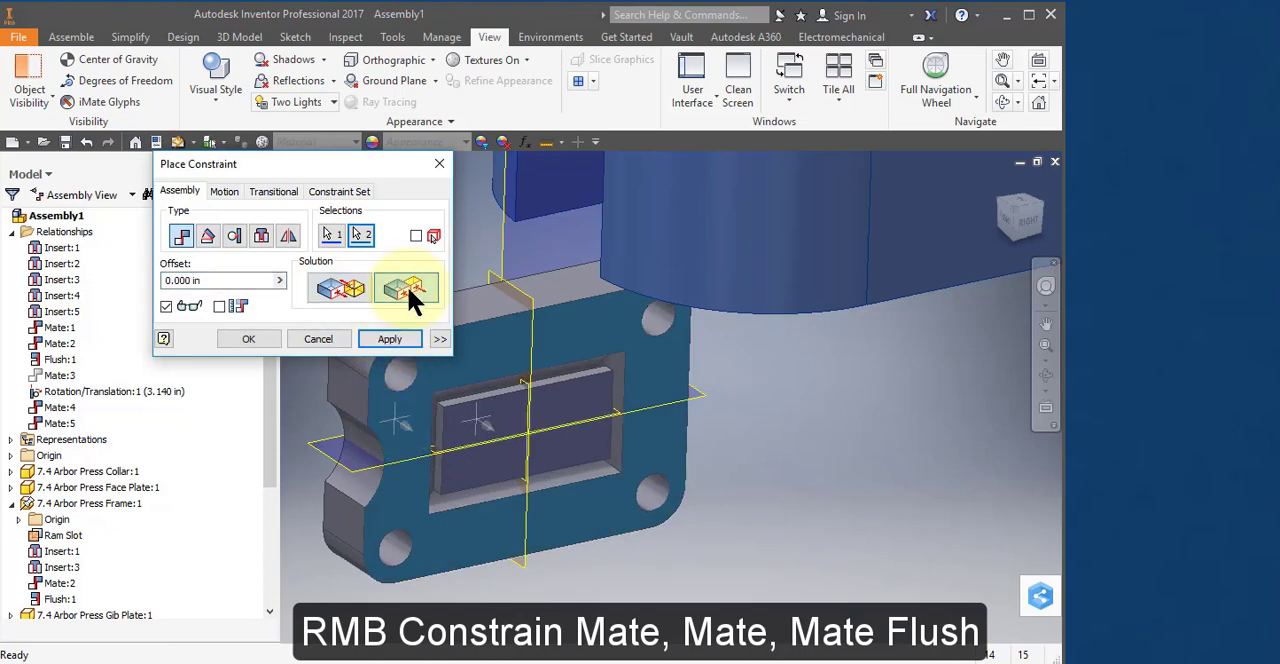
left_click(401, 334)
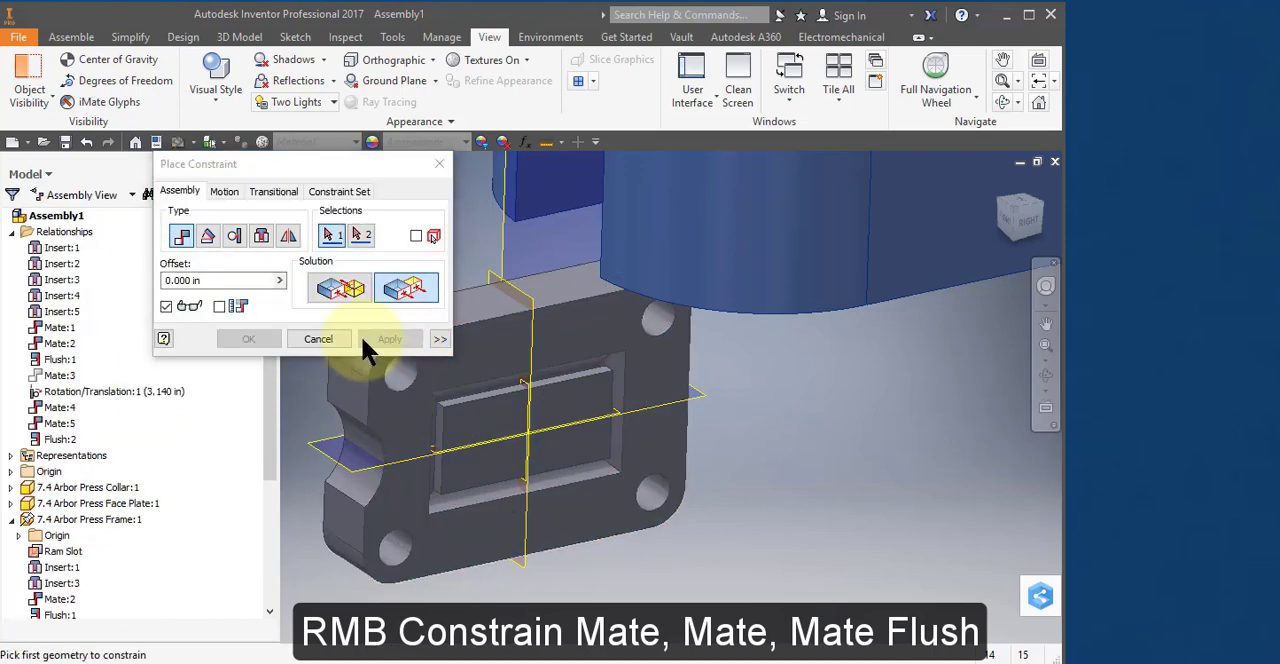
left_click(318, 340)
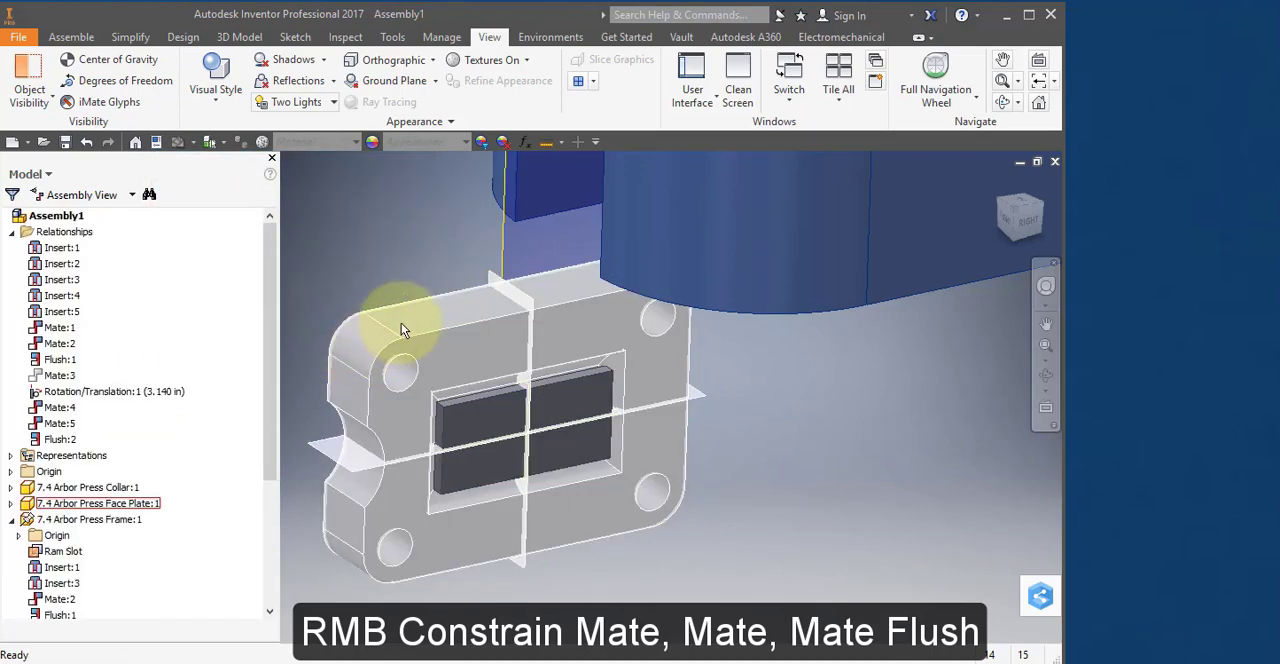
Move the Face Plate together with the Gib Plate in front of the Ram, near the frame's head.
middle_click_drag(402, 323, 471, 309, "shift")
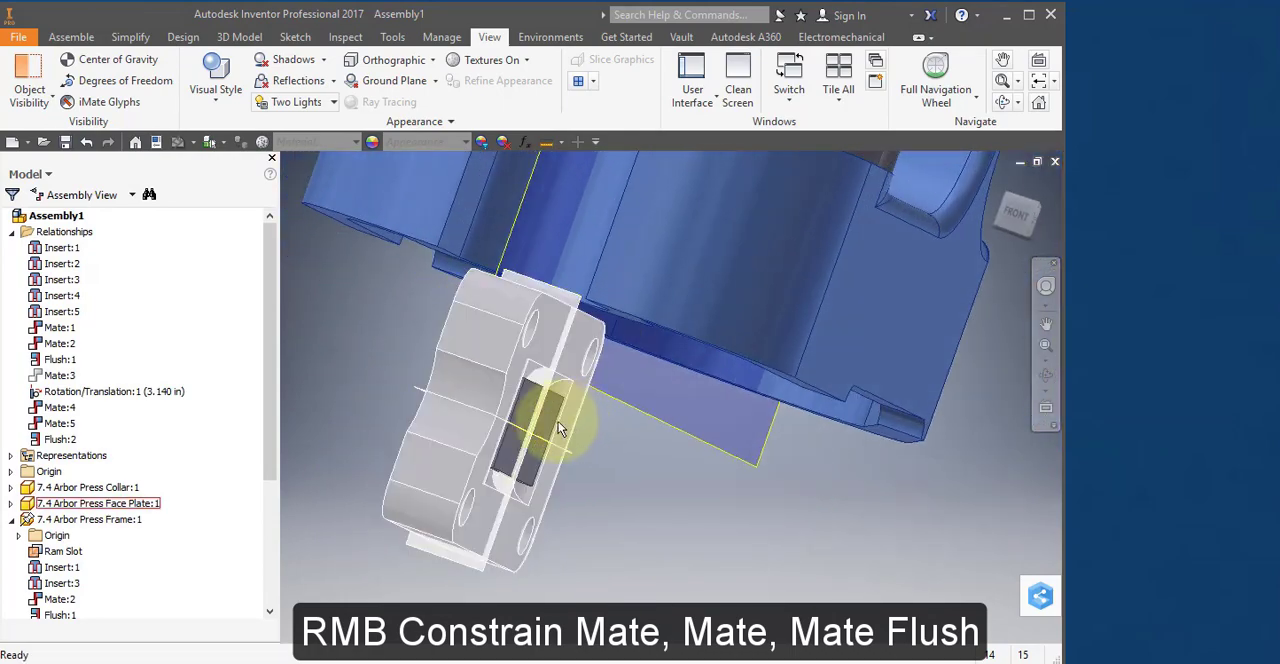
middle_click_drag(546, 422, 515, 413, "shift")
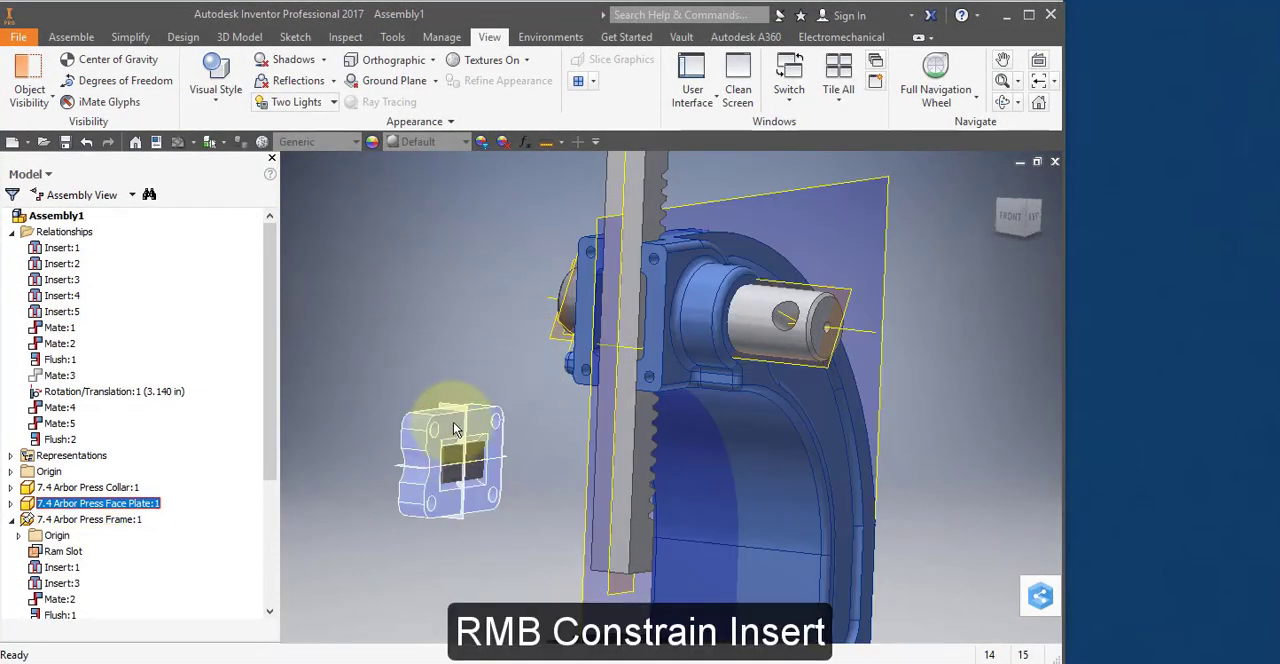
left_click(455, 430)
left_click(593, 291)
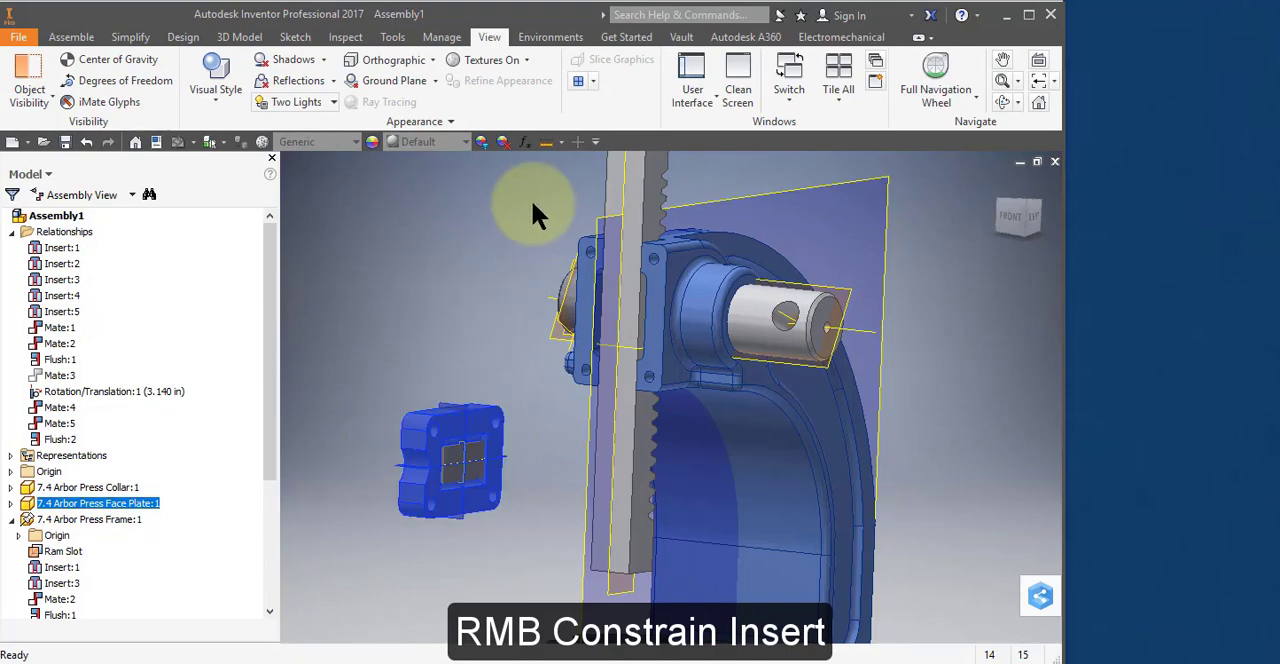
Insert the Face Plate's upper corner hole, on its recessed side, into the upper mounting hole of the frame's head with 0.000 in offset.
right_click(414, 424)
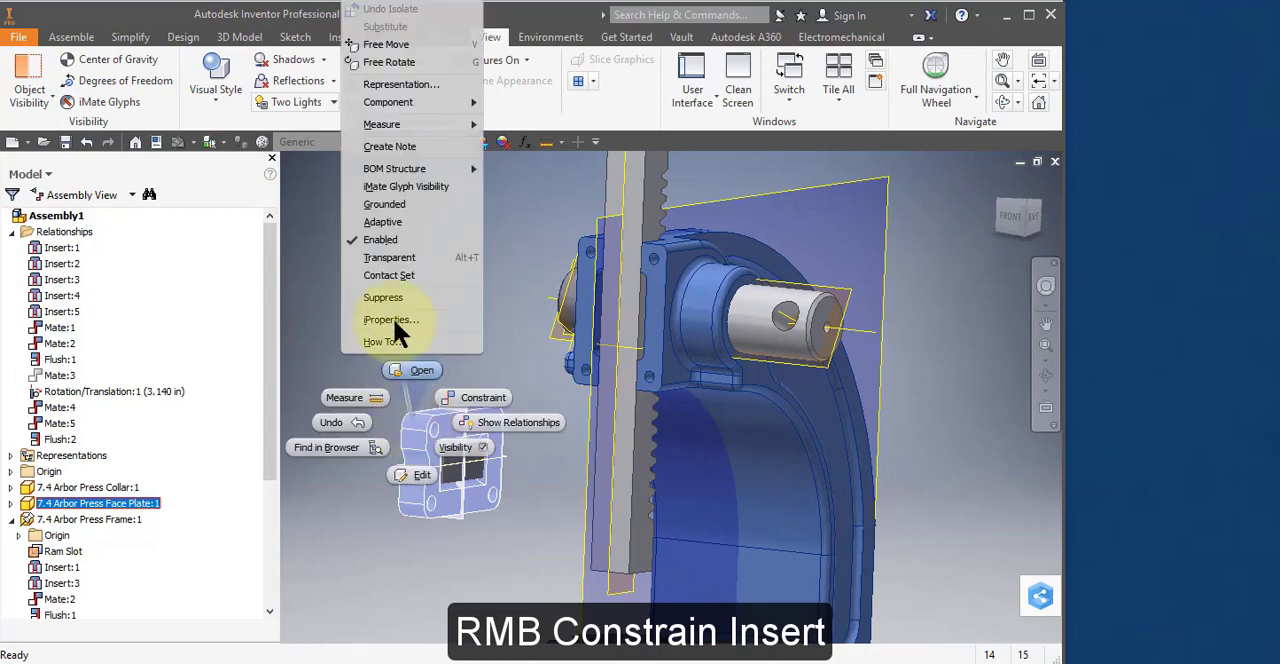
left_click(454, 393)
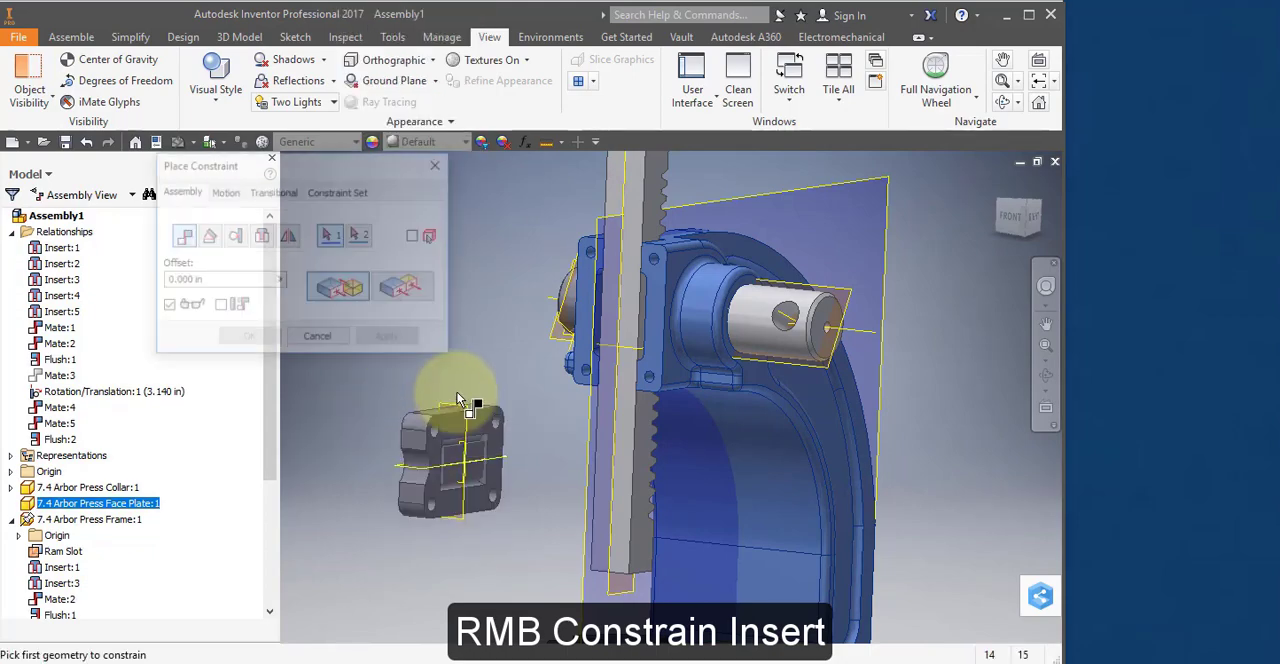
left_click(261, 235)
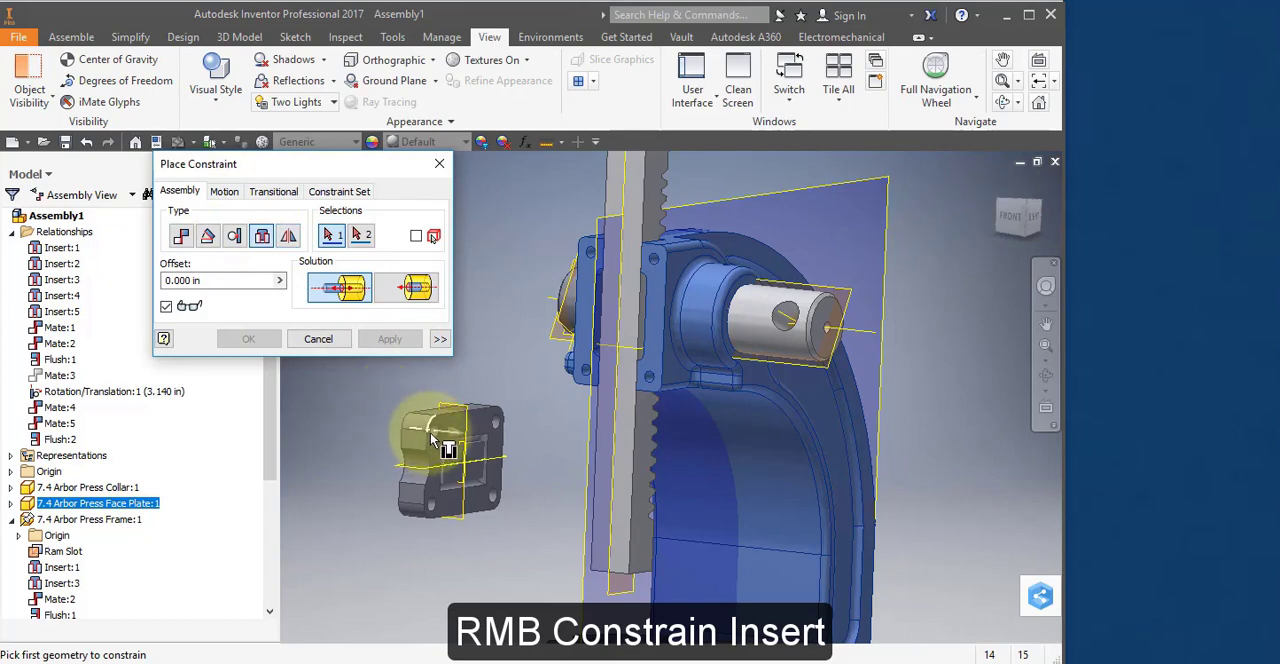
left_click(434, 432)
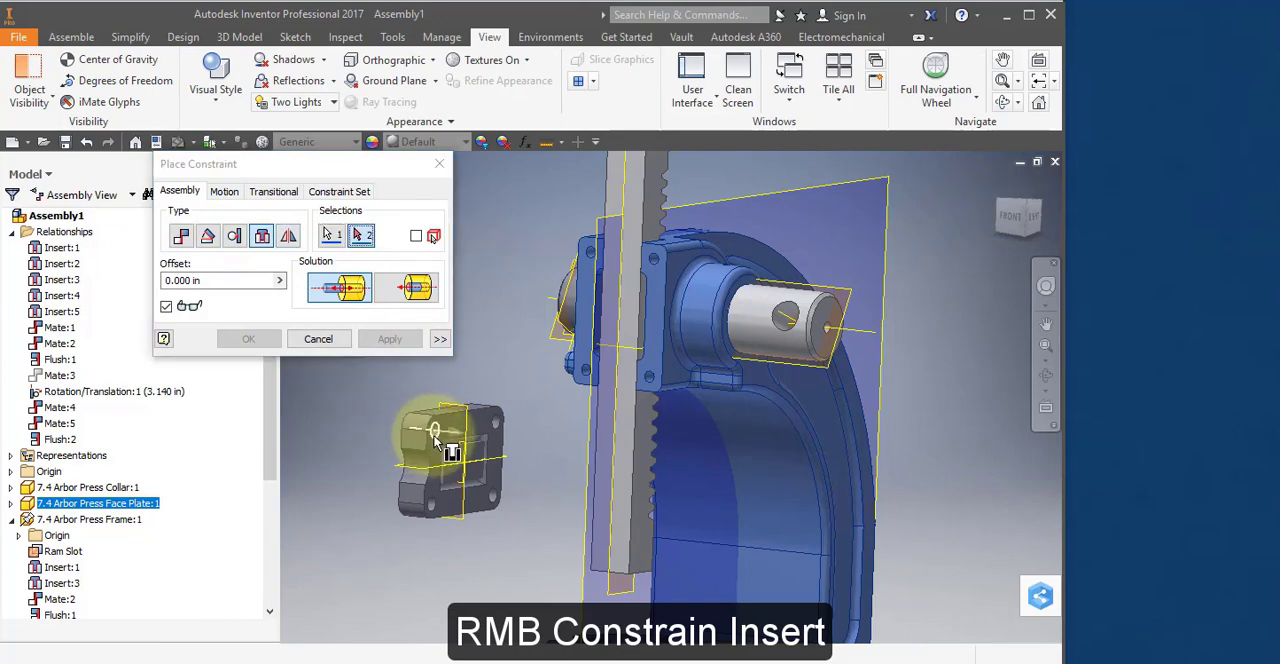
left_click(591, 256)
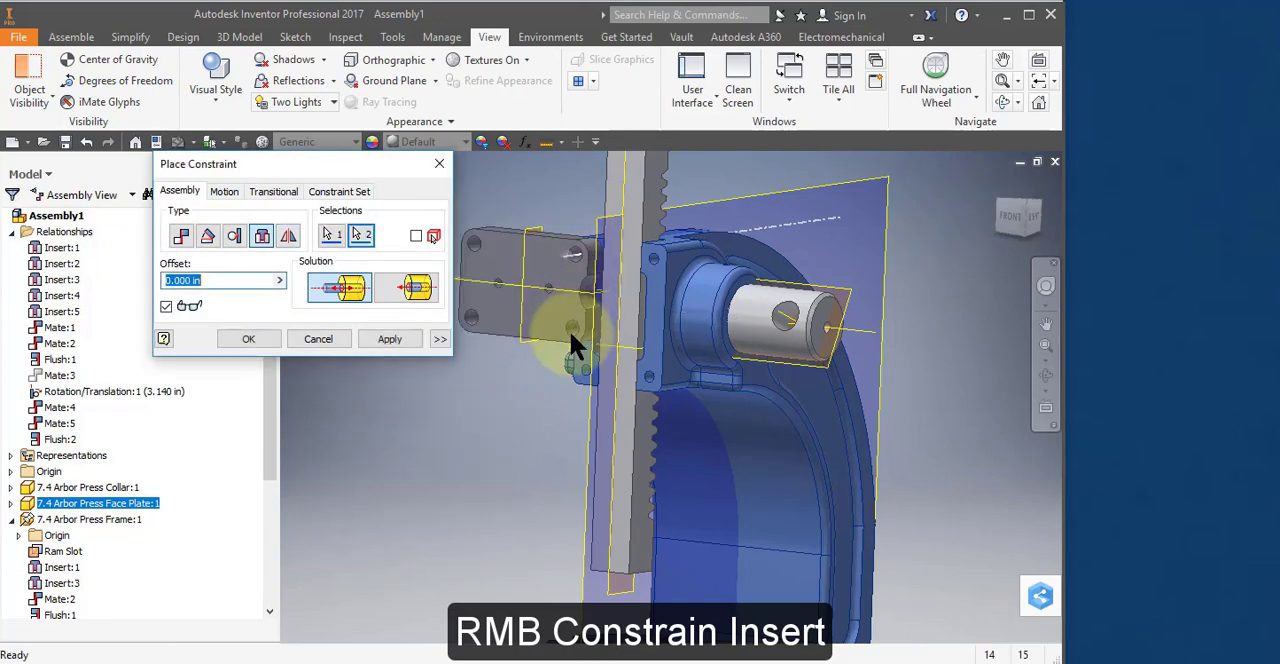
left_click(401, 338)
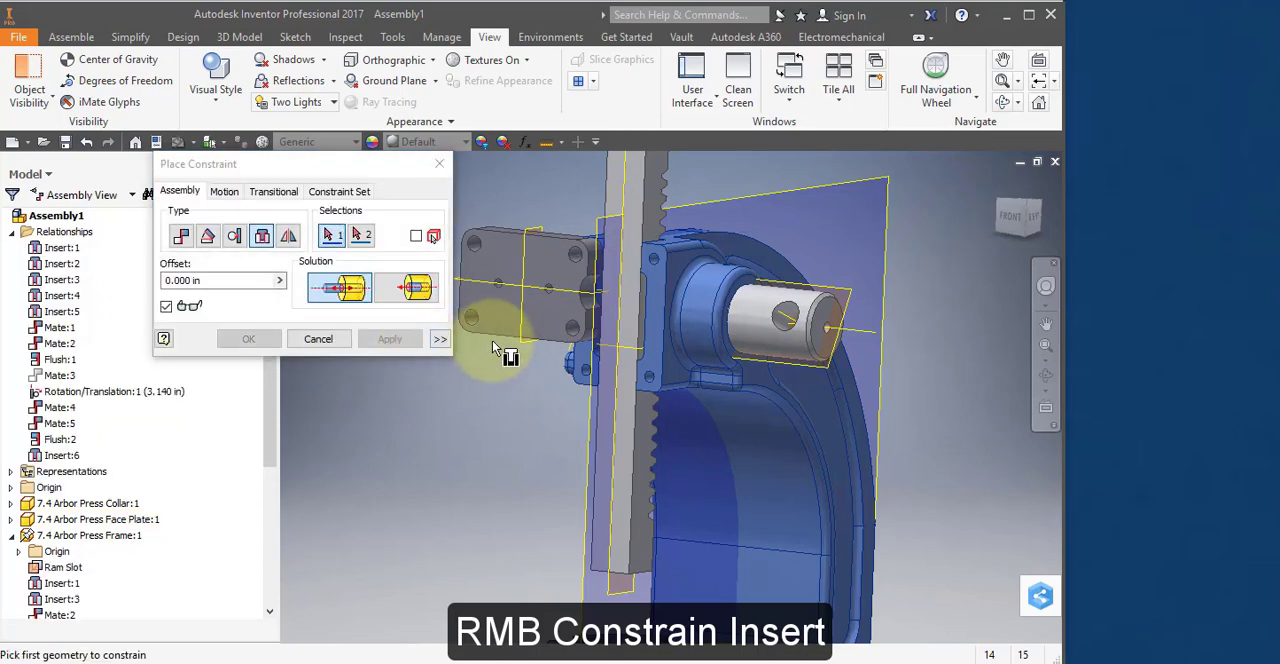
left_click(345, 338)
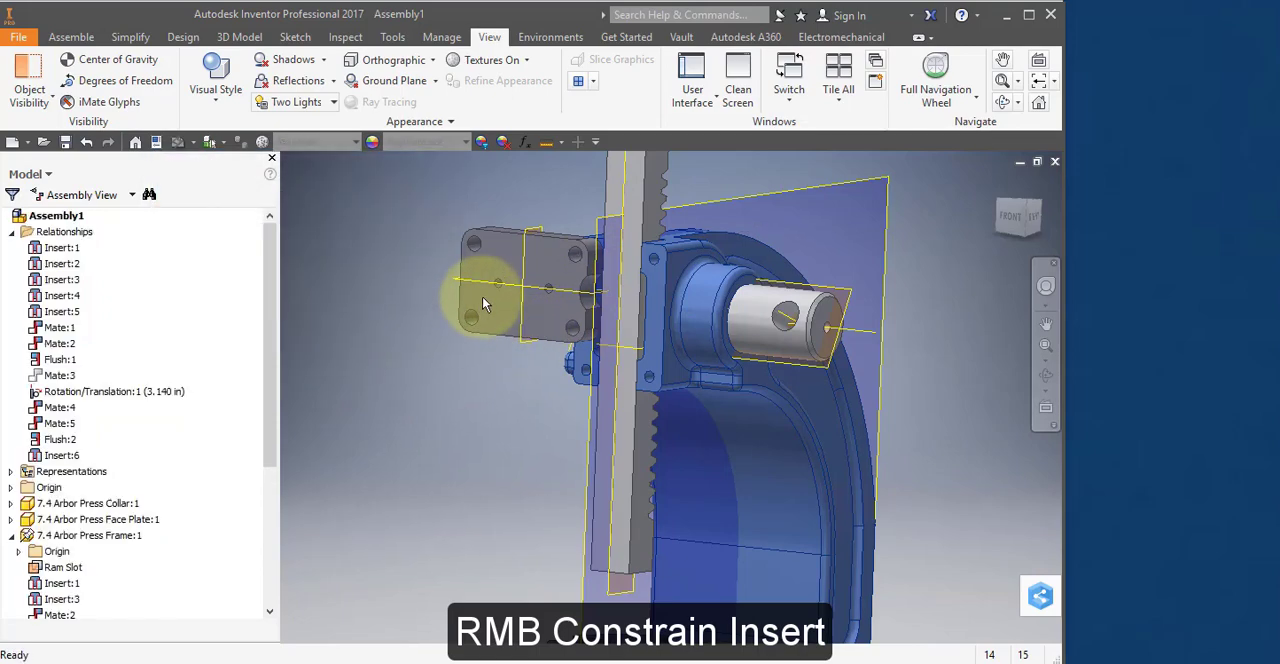
Swing the Face Plate about its inserted corner hole until it roughly covers the Ram and the frame's head.
left_click_drag(478, 273, 562, 355)
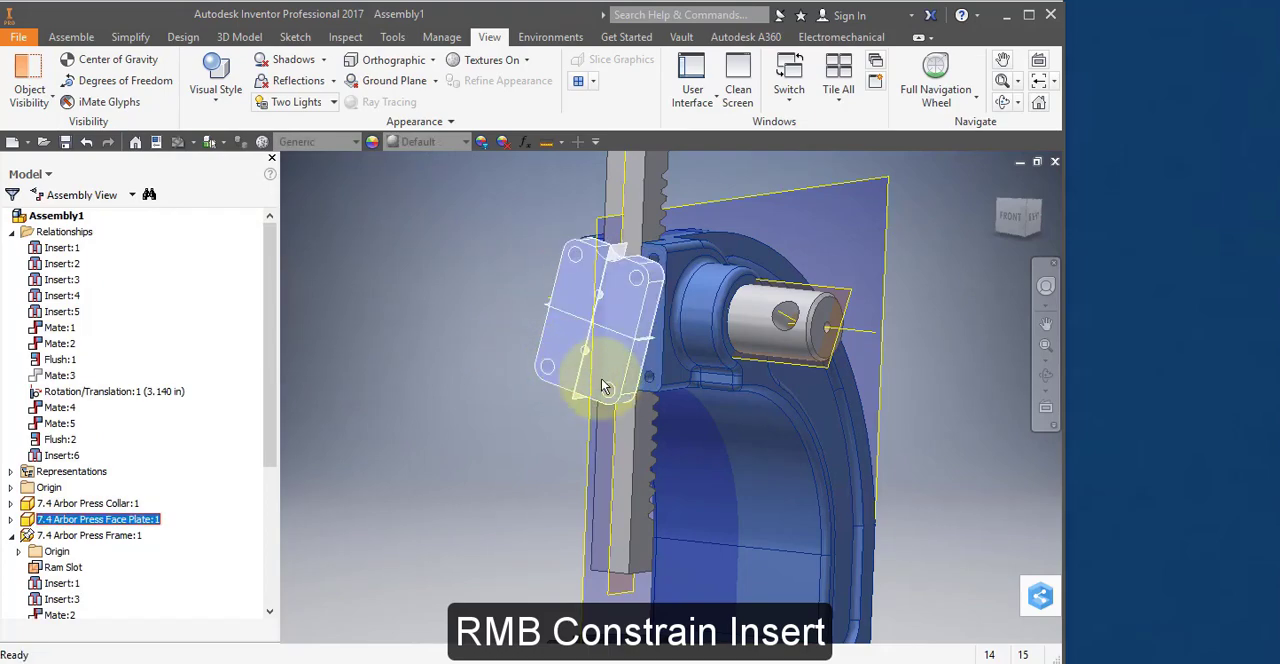
scroll(615, 405, "down", 3)
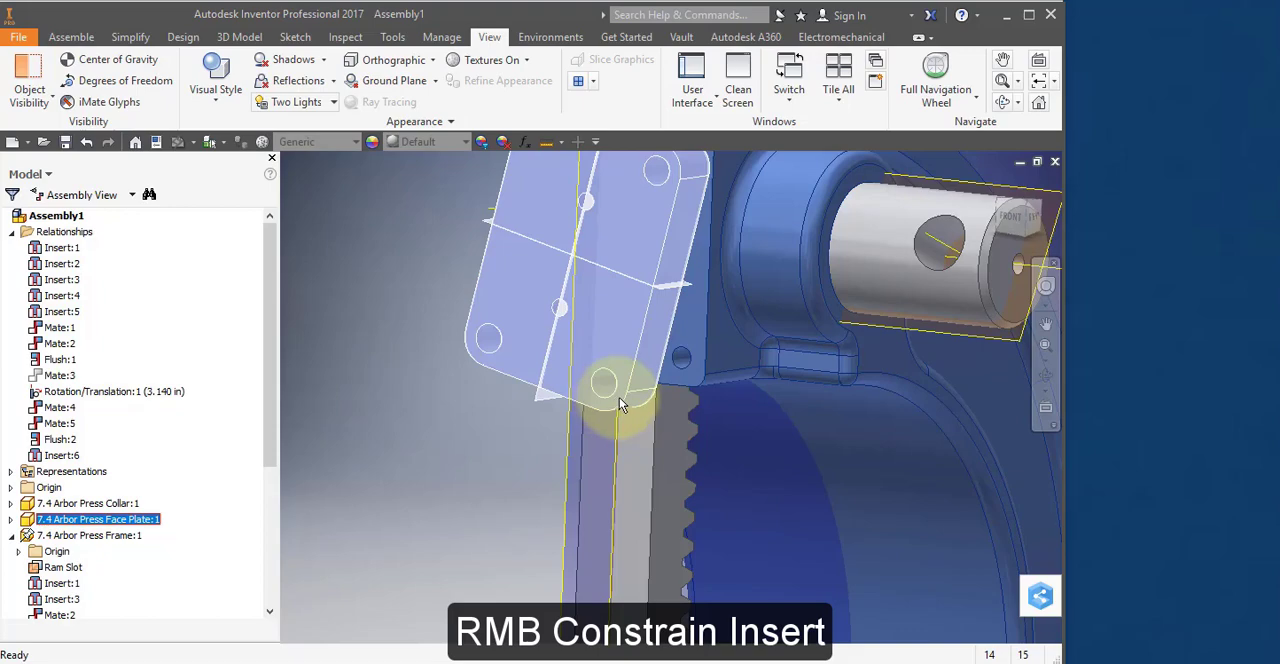
middle_click_drag(620, 403, 629, 389, "shift")
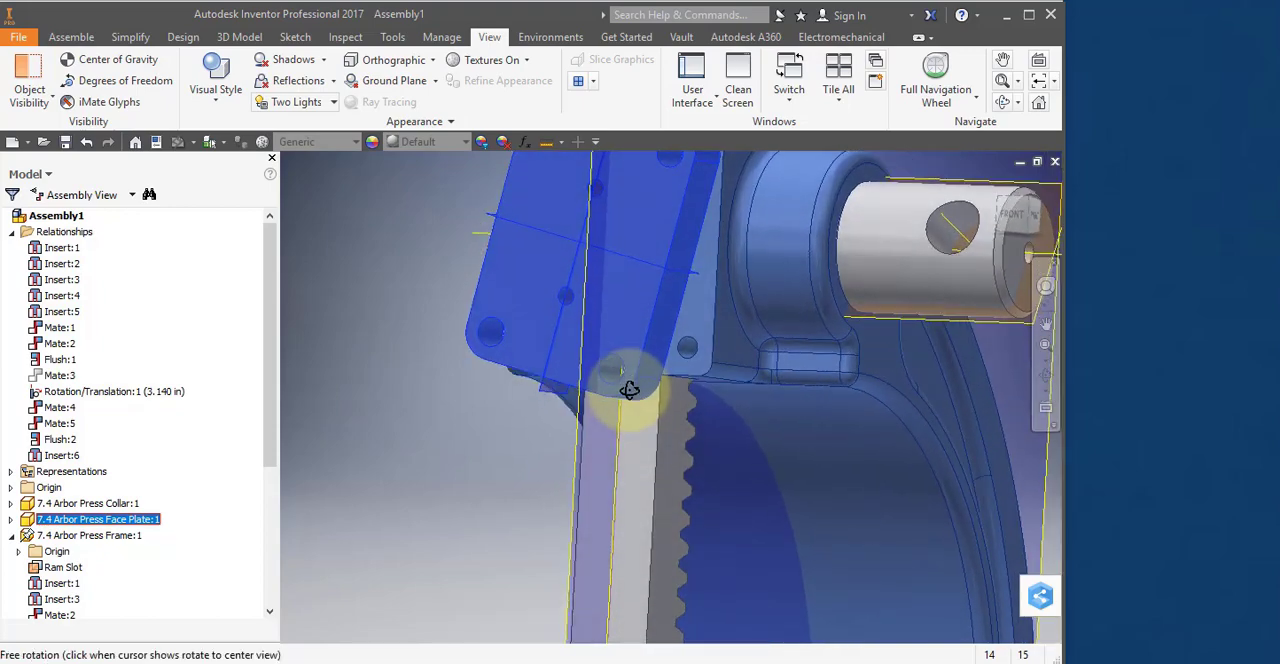
Insert the rear edge of the Face Plate's lower hole beside the rack into the matching lower frame hole with 0.000 in offset.
right_click(520, 228)
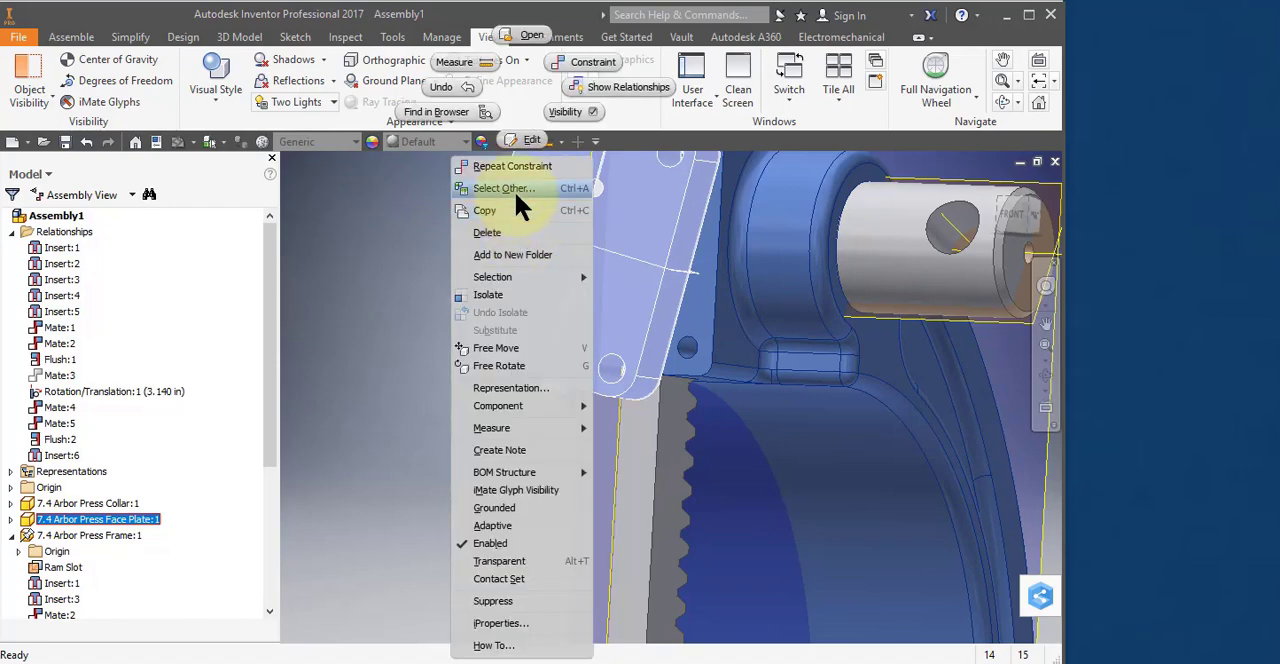
left_click(597, 62)
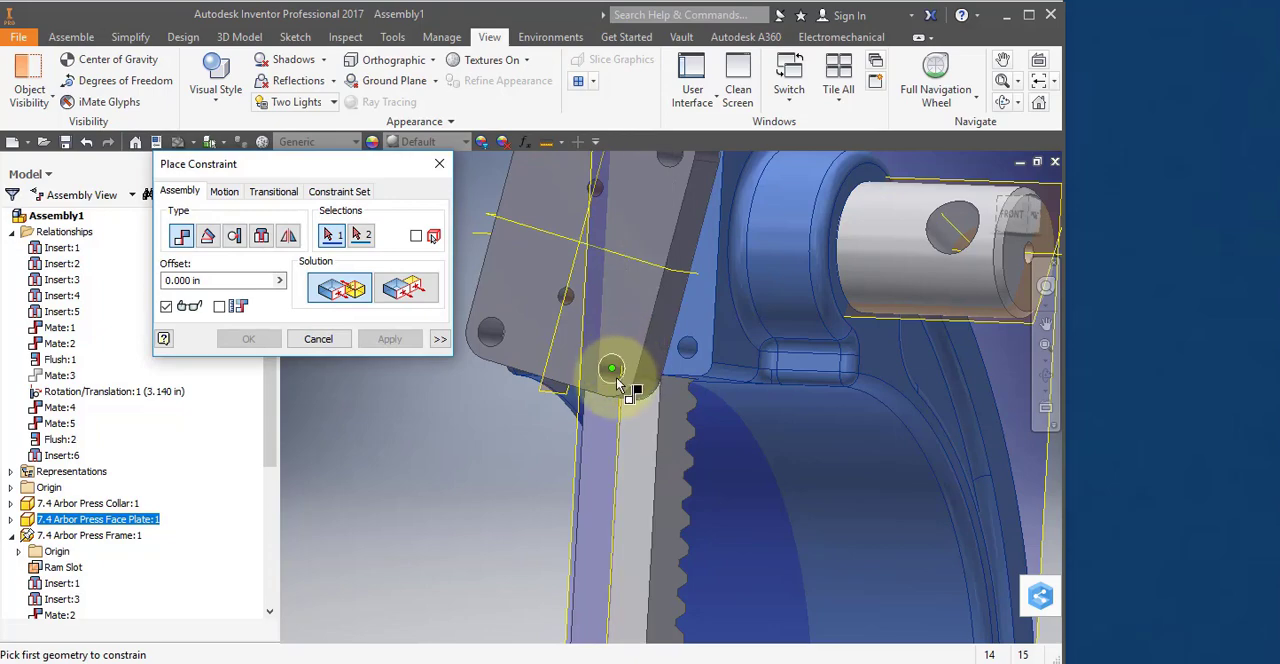
scroll(616, 375, "down", 3)
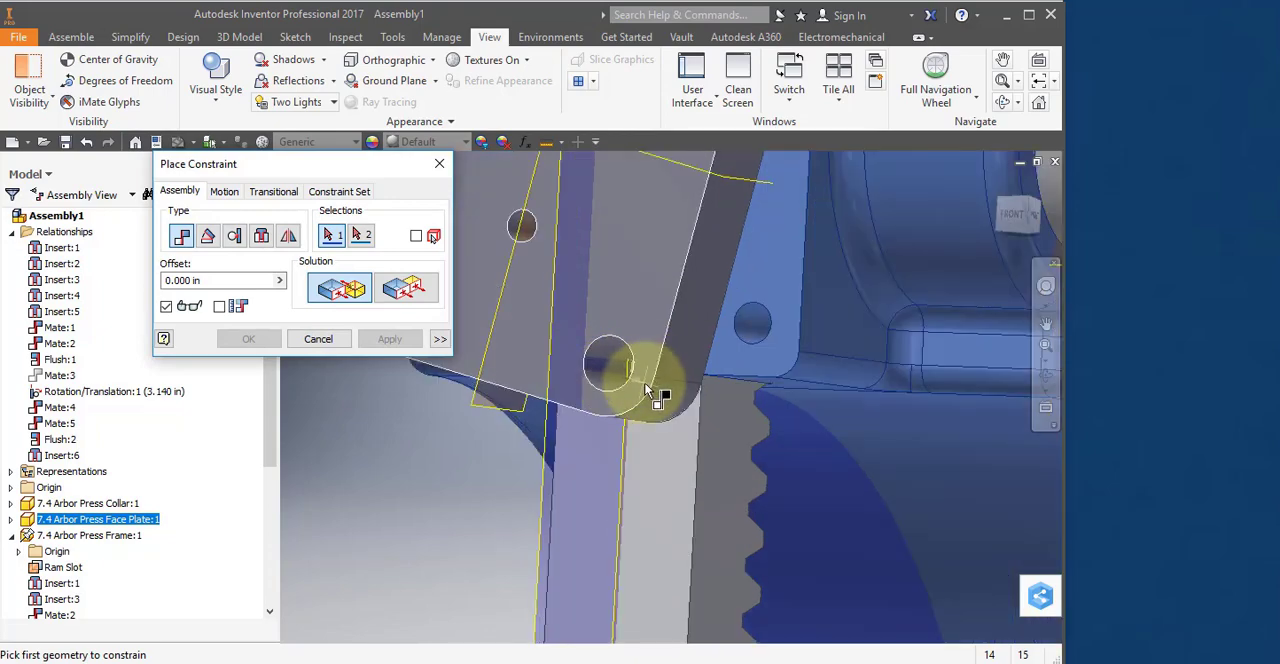
middle_click_drag(647, 390, 628, 370, "shift")
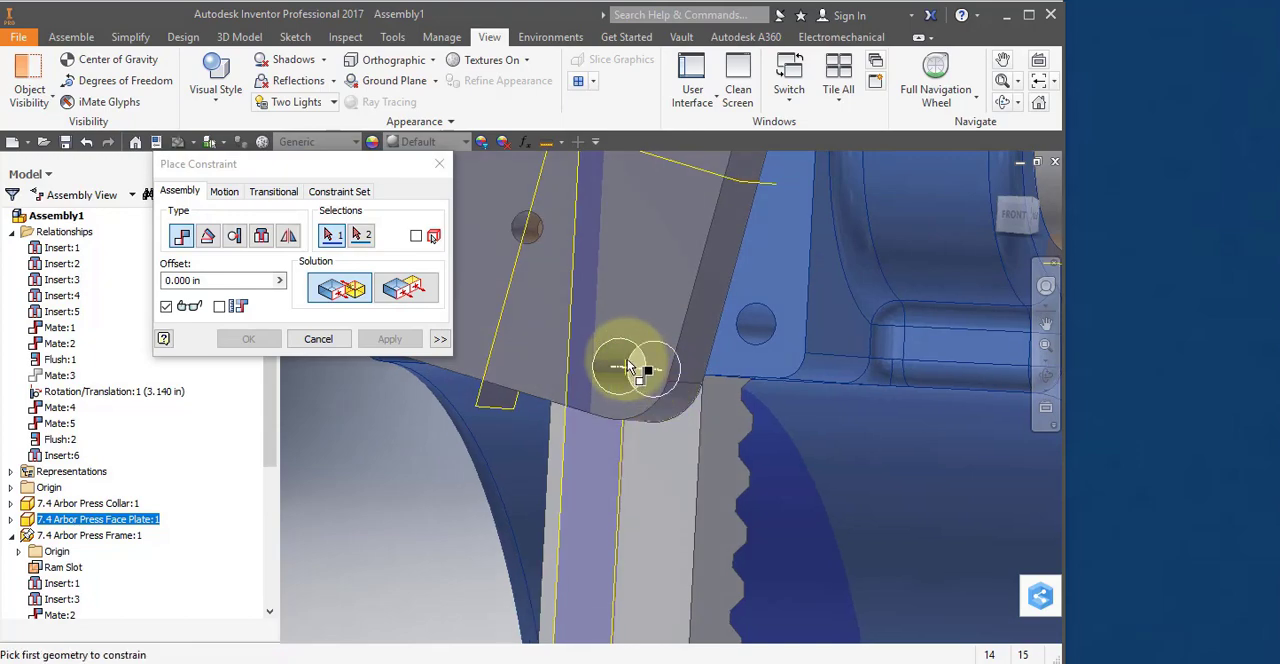
left_click(628, 362)
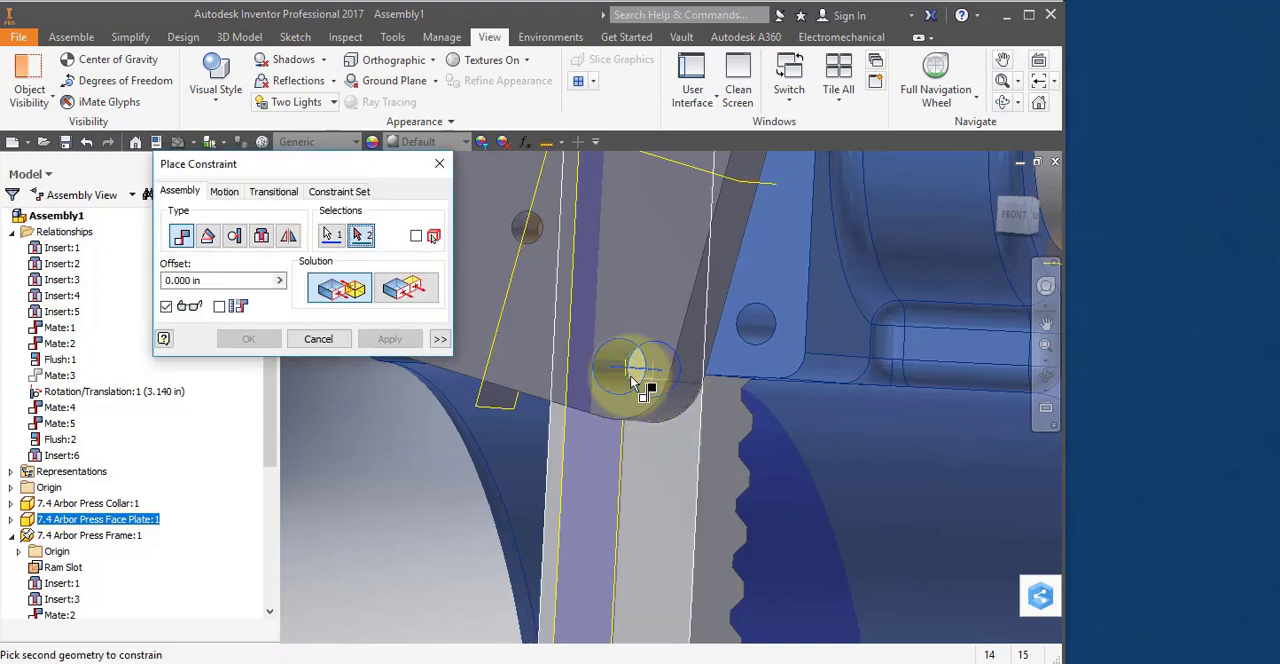
left_click(261, 234)
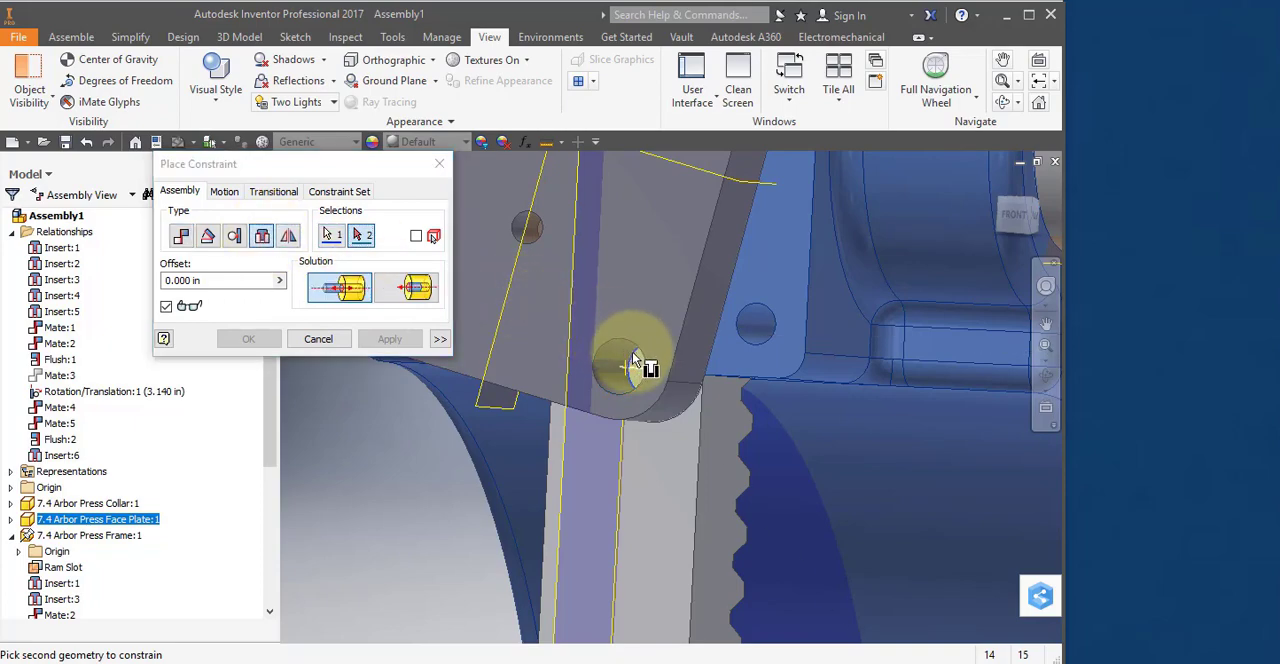
left_click(748, 315)
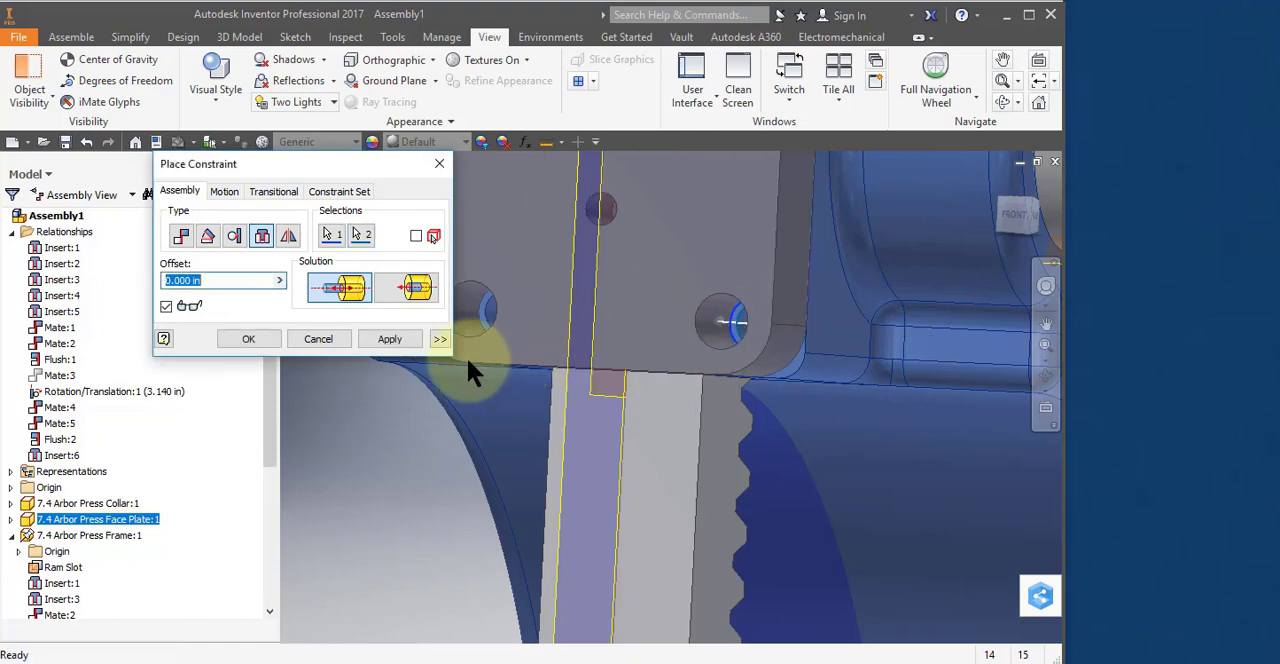
left_click(410, 338)
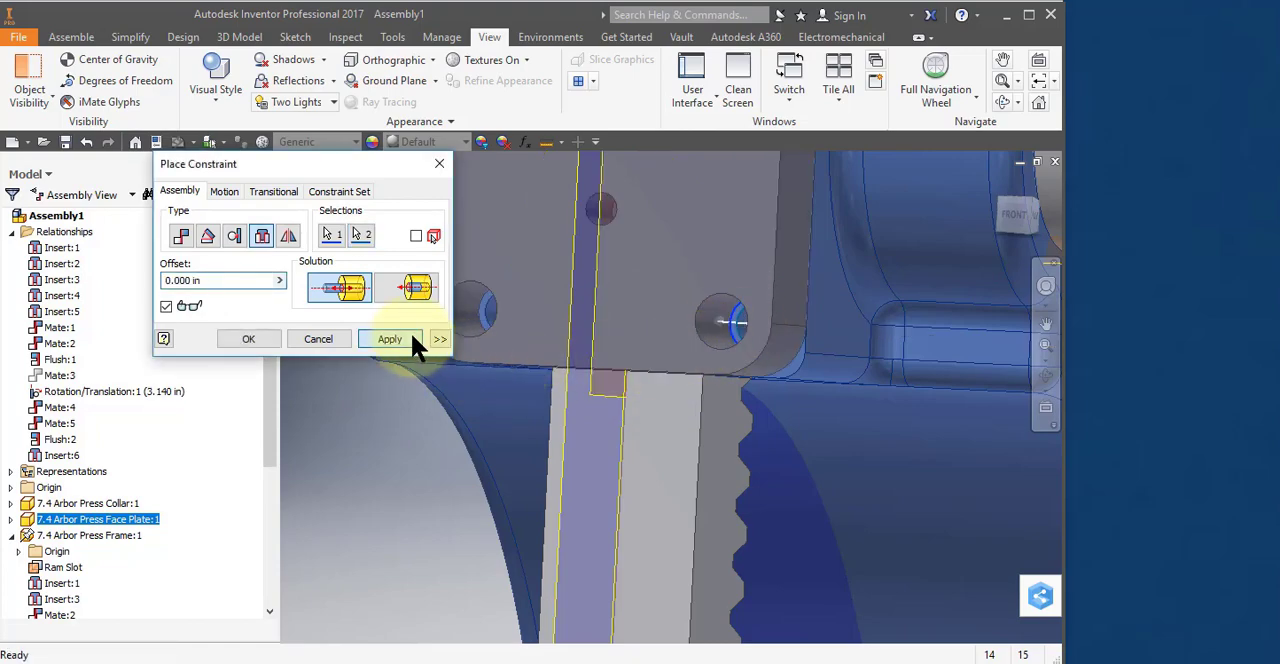
left_click(326, 338)
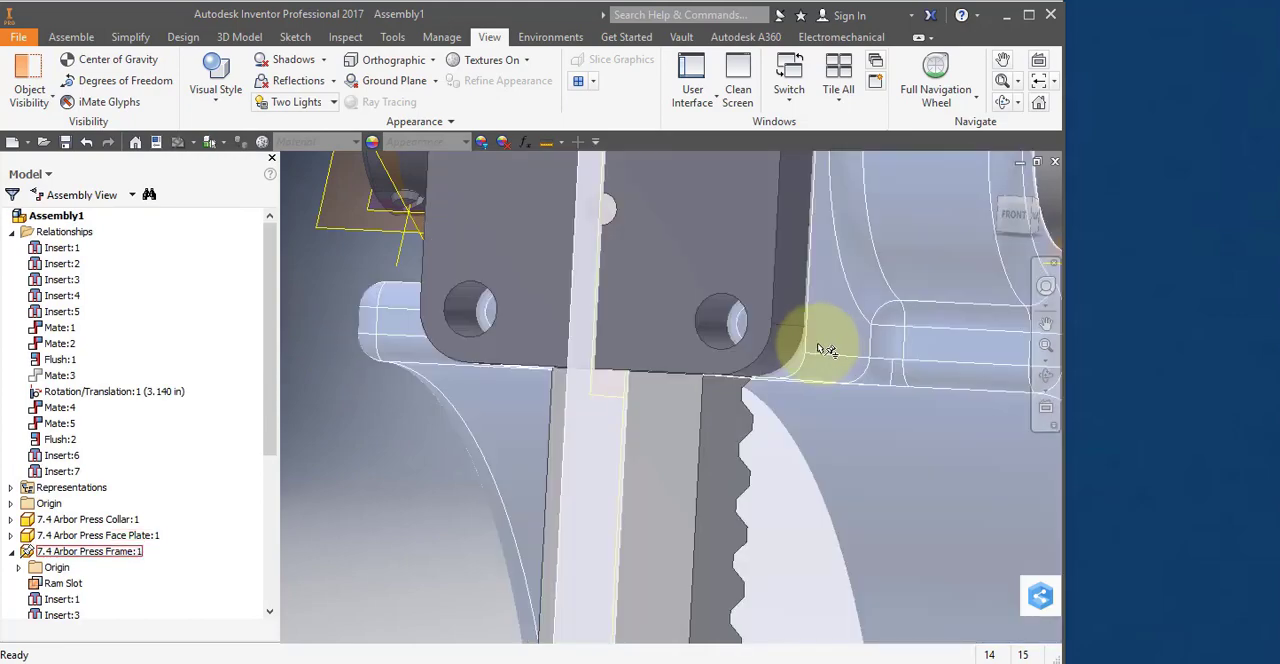
Move the Lever Arm rod closer to the pinion shaft's cross hole.
scroll(760, 351, "down", 8)
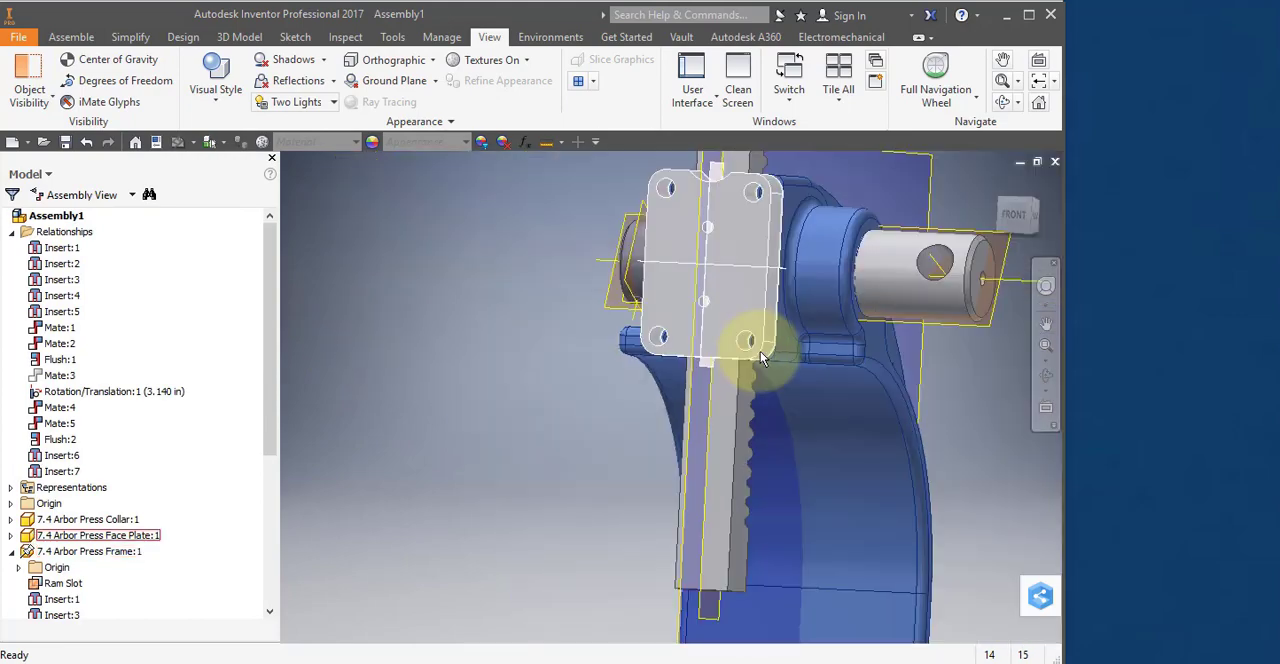
scroll(757, 347, "down", 3)
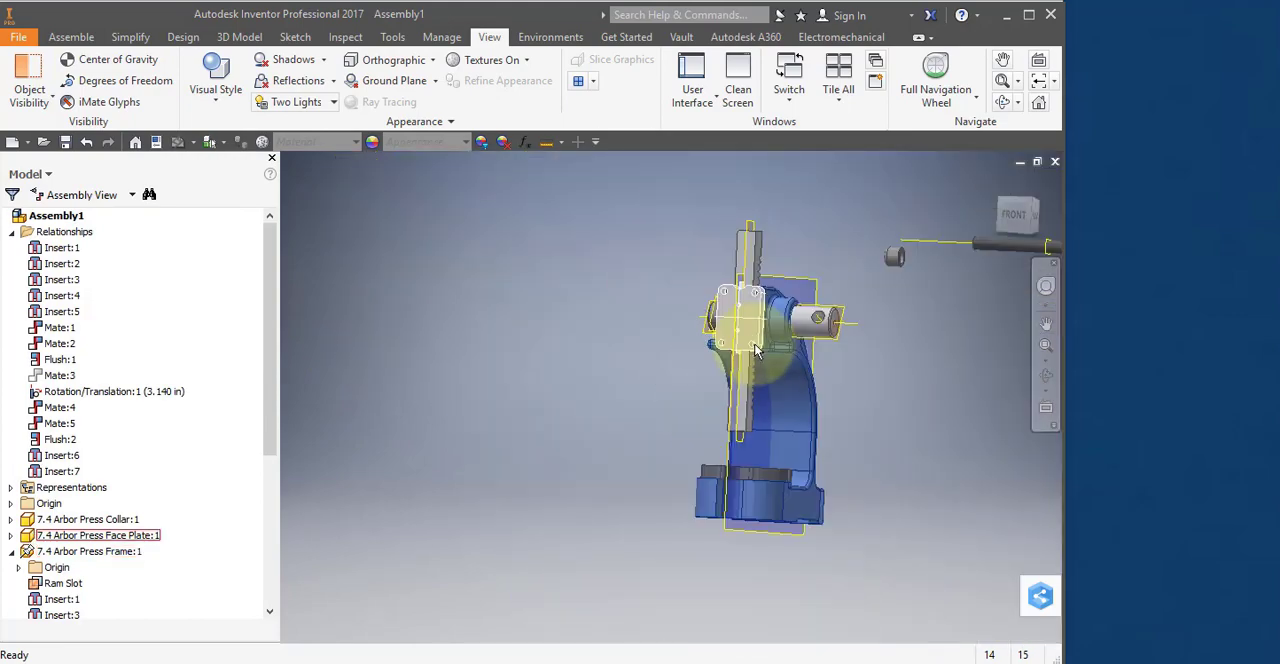
middle_click_drag(693, 348, 450, 402)
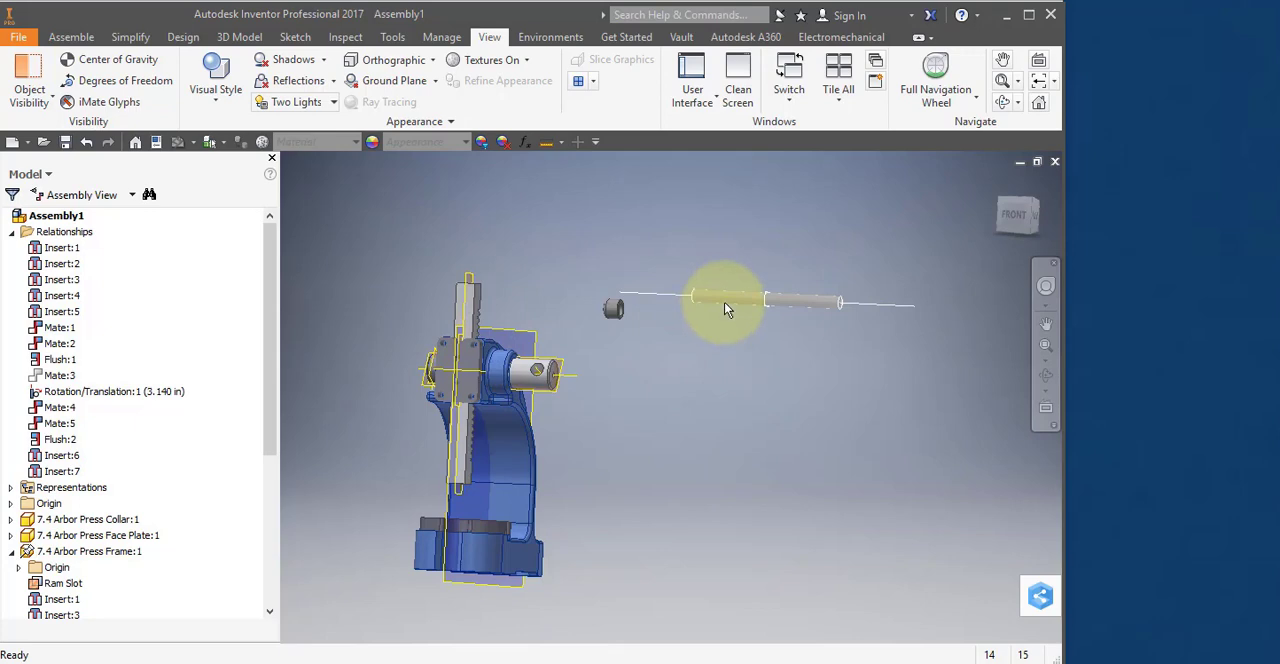
left_click_drag(726, 298, 619, 341)
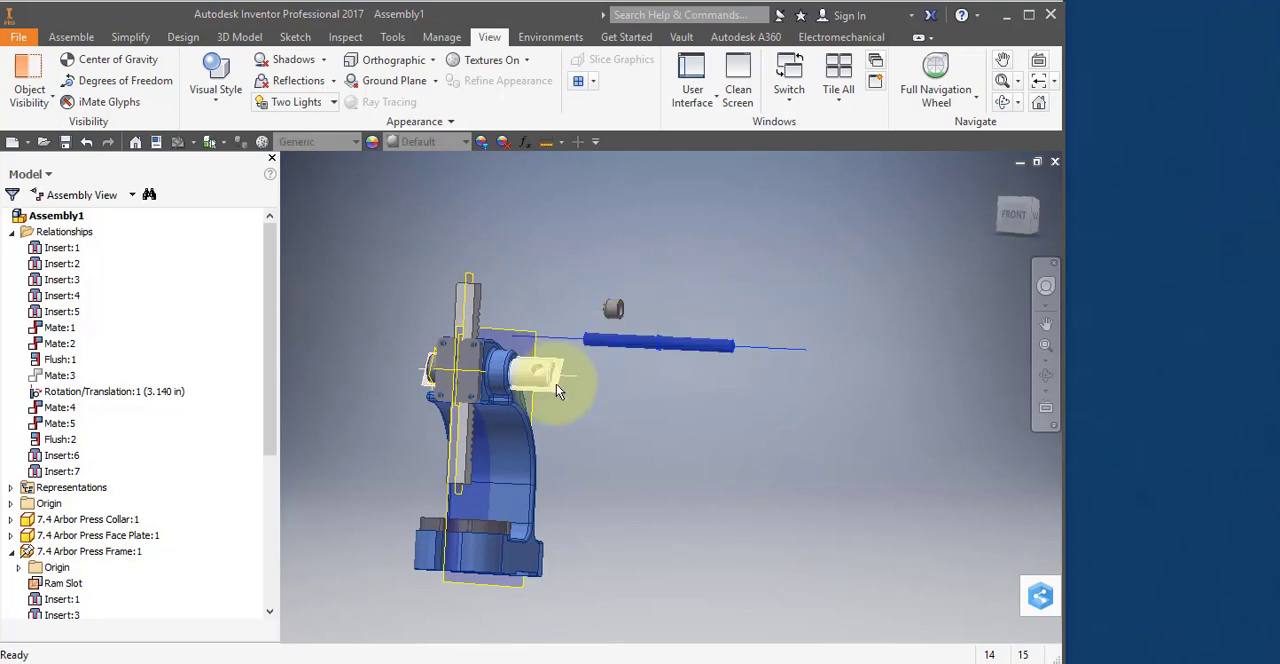
middle_click_drag(556, 384, 540, 432, "shift")
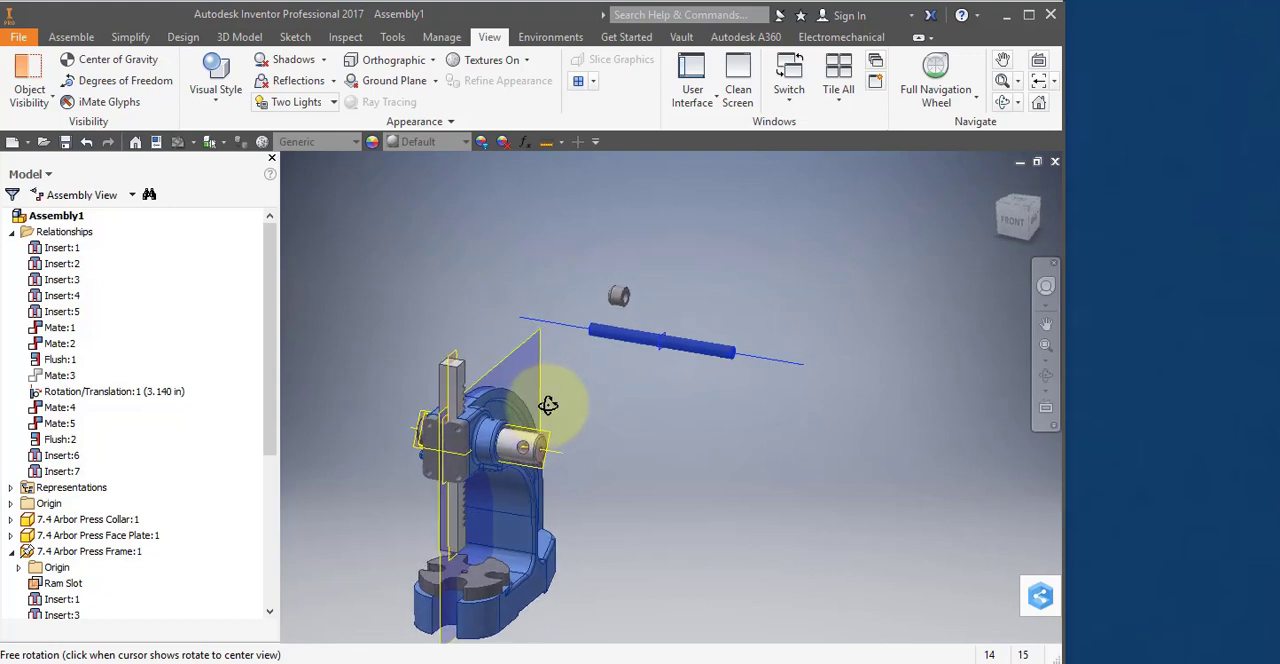
Mate the Lever Arm's center axis to the axis of the pinion shaft's cross hole with 0.000 in offset.
scroll(535, 452, "up", 3)
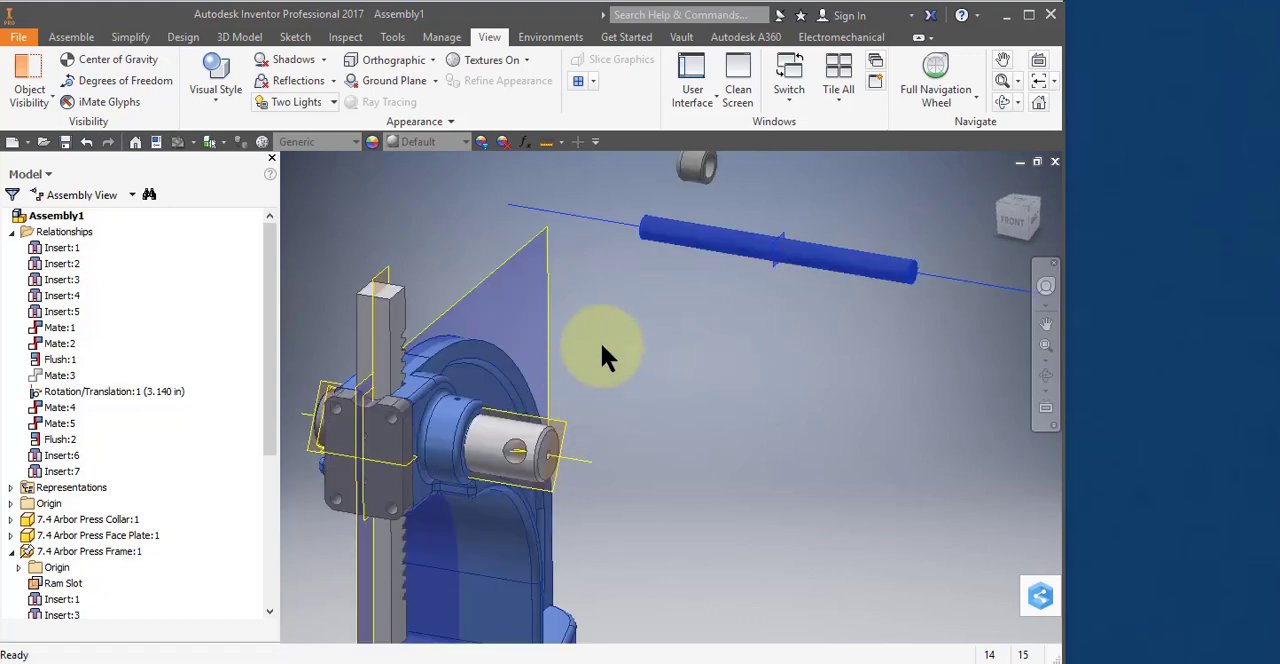
right_click(685, 246)
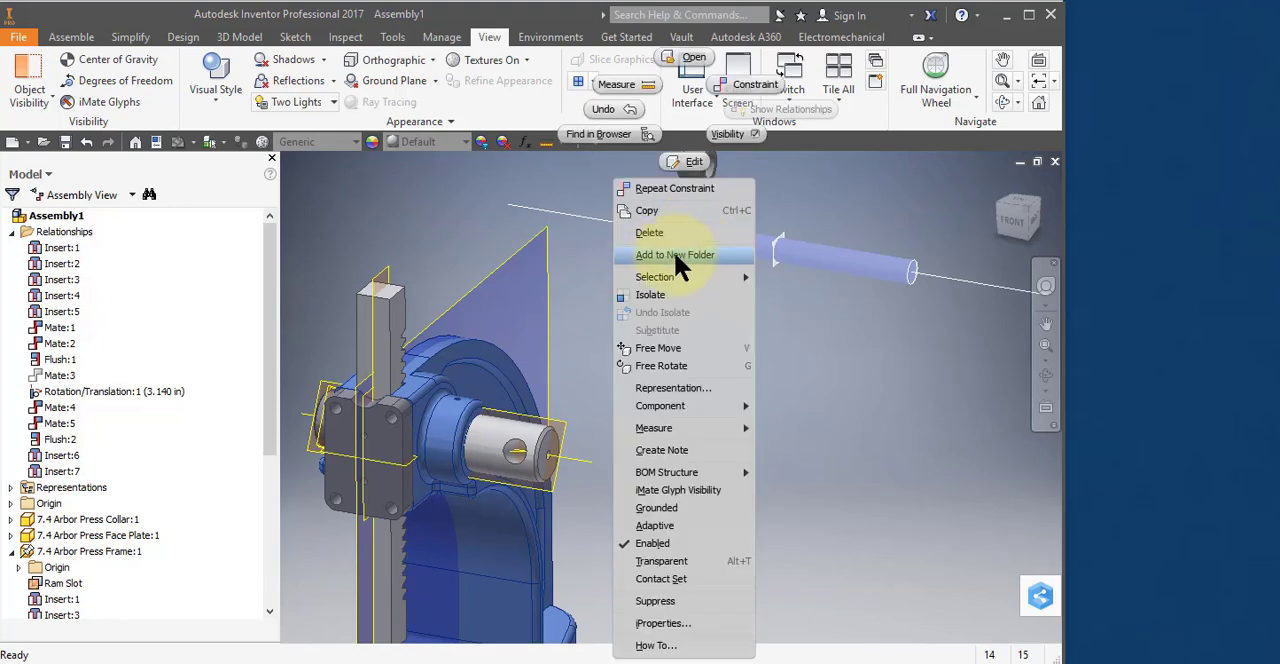
left_click(757, 84)
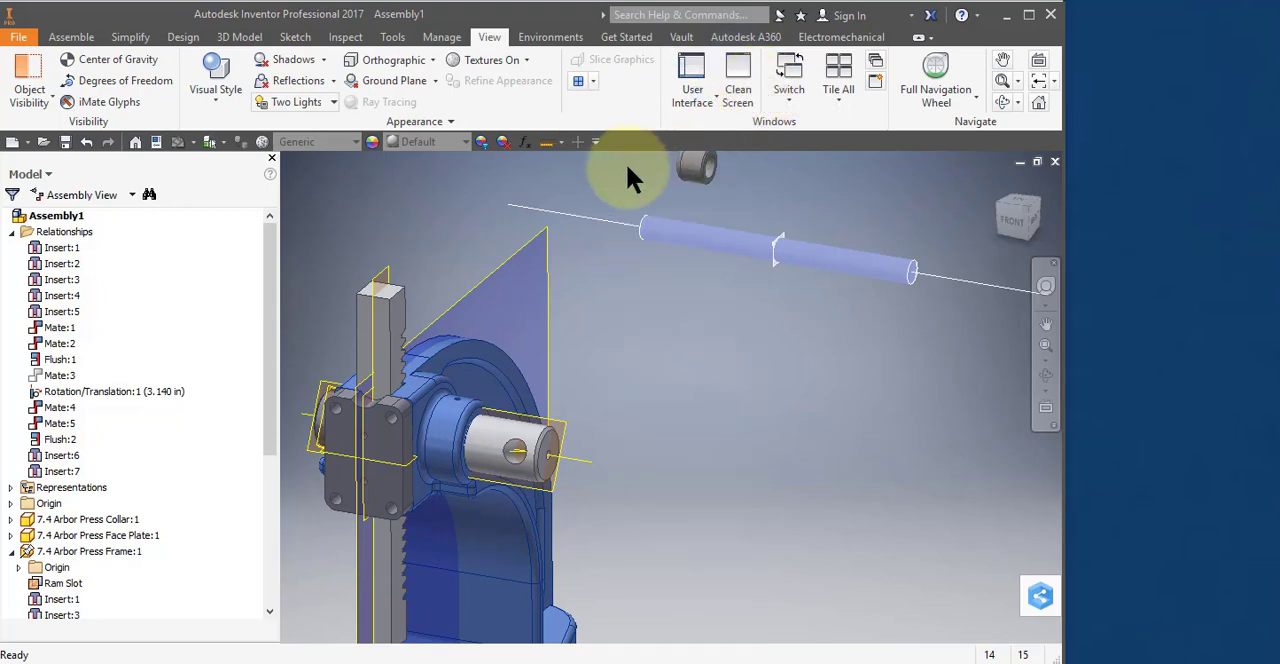
left_click(603, 225)
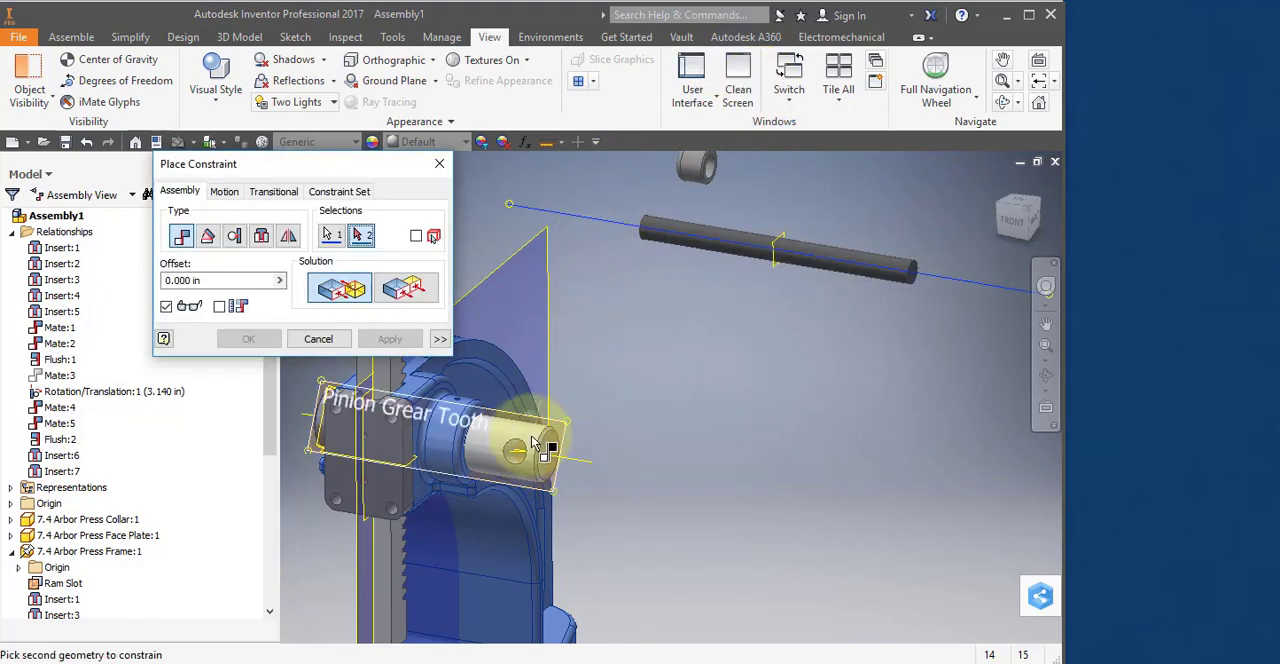
middle_click_drag(515, 458, 478, 478, "shift")
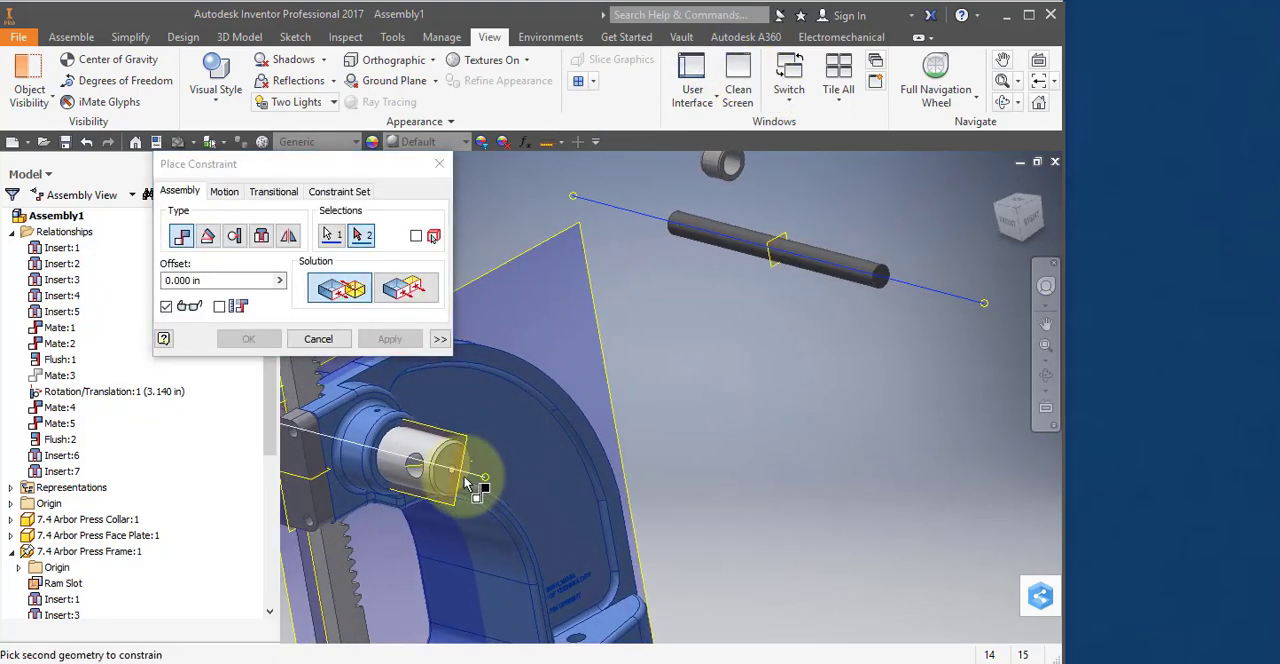
left_click(415, 472)
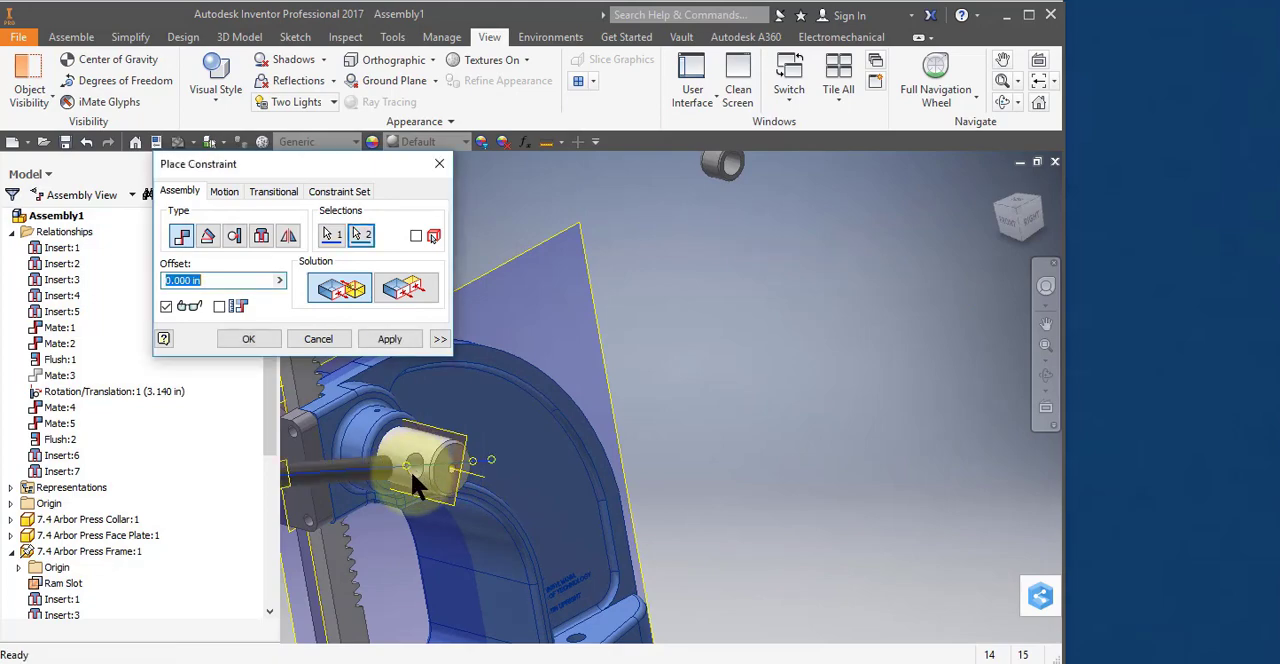
left_click(366, 339)
left_click(330, 339)
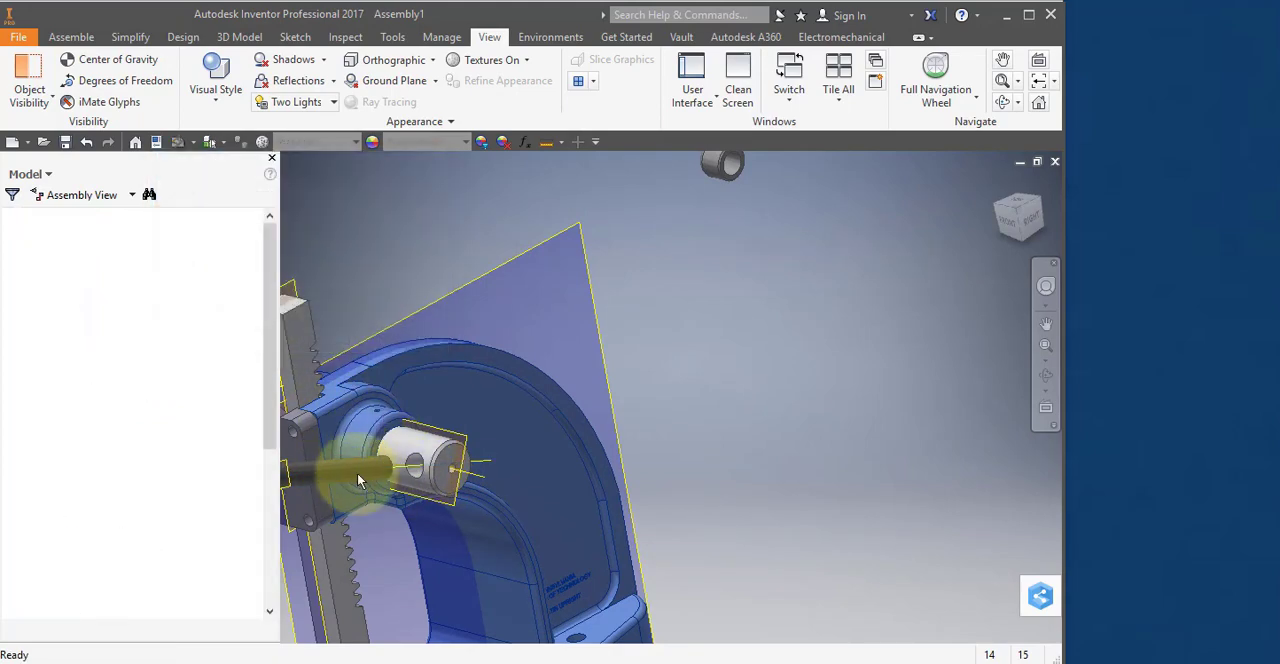
Slide the Lever Arm through the pinion shaft's cross hole and turn it until it stands roughly upright.
left_click_drag(357, 472, 497, 366)
middle_click_drag(548, 443, 737, 471)
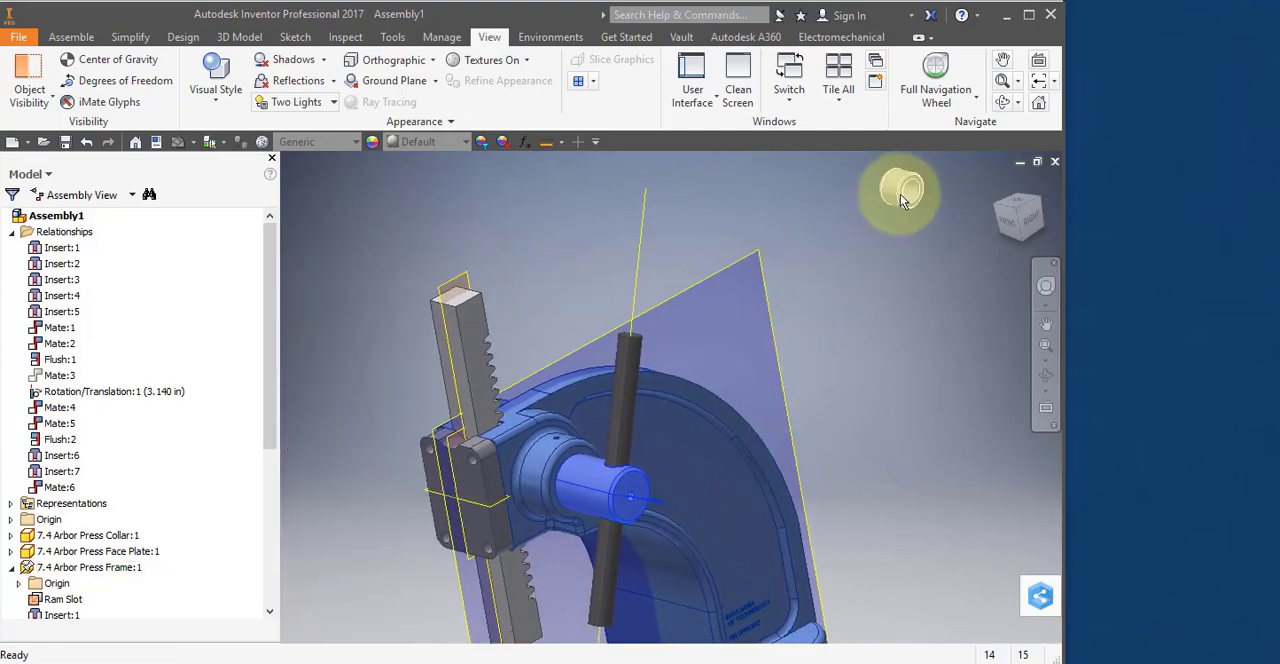
Move the Lever Arm Cap close to the arm's upper end and freely rotate it to expose its opposite open end.
left_click_drag(897, 188, 592, 290)
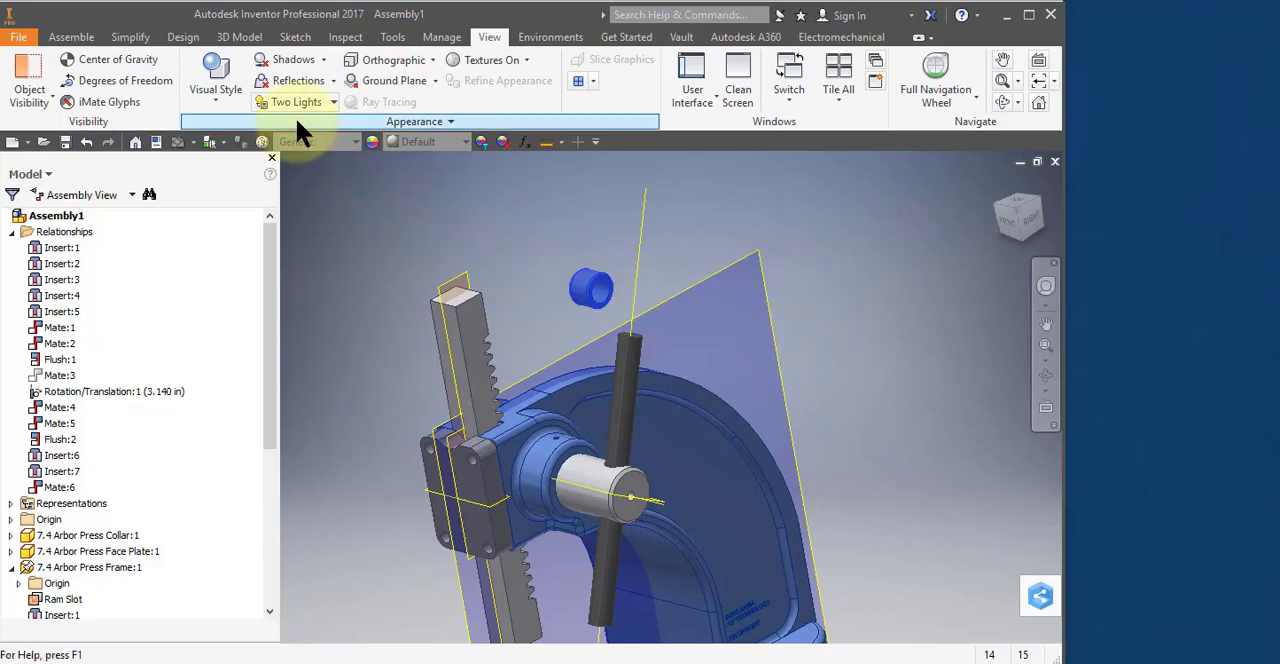
left_click(71, 36)
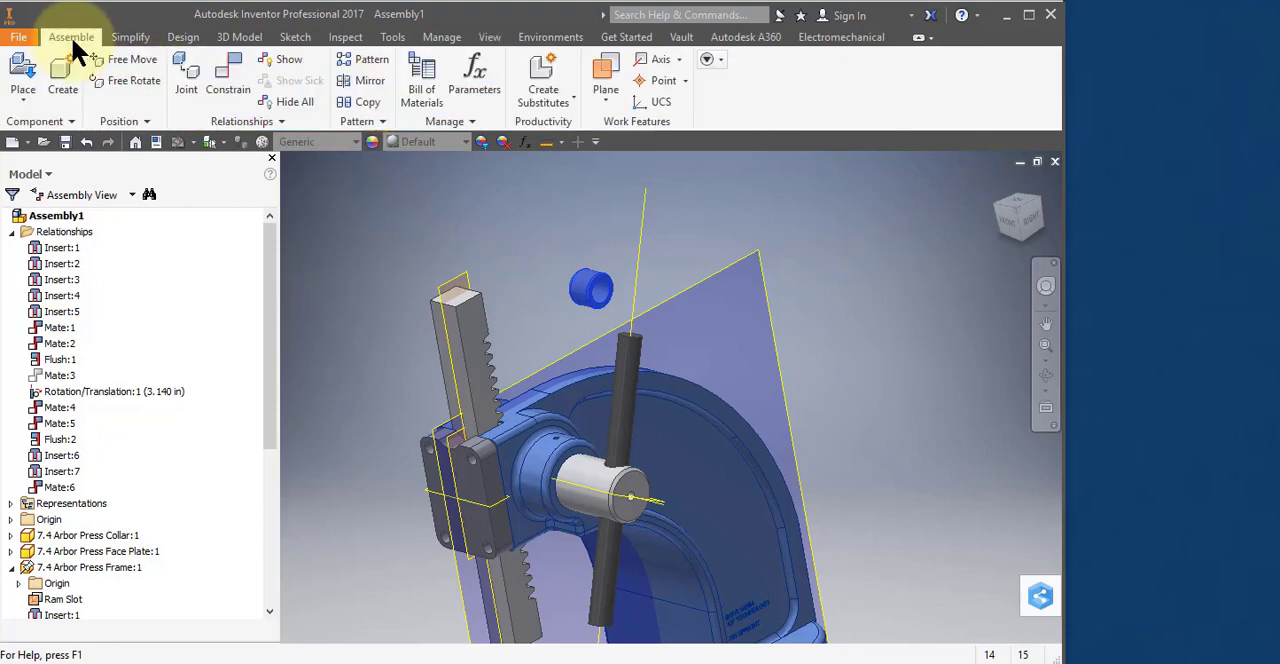
left_click(142, 80)
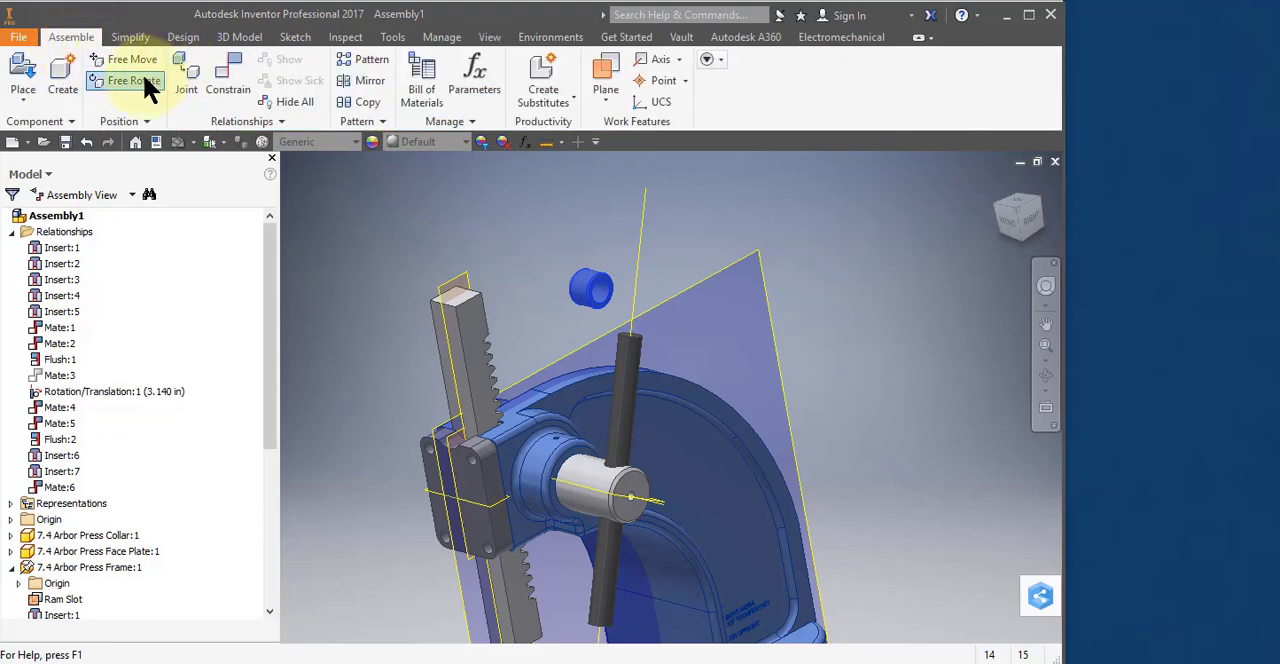
left_click(590, 286)
left_click_drag(594, 286, 674, 306)
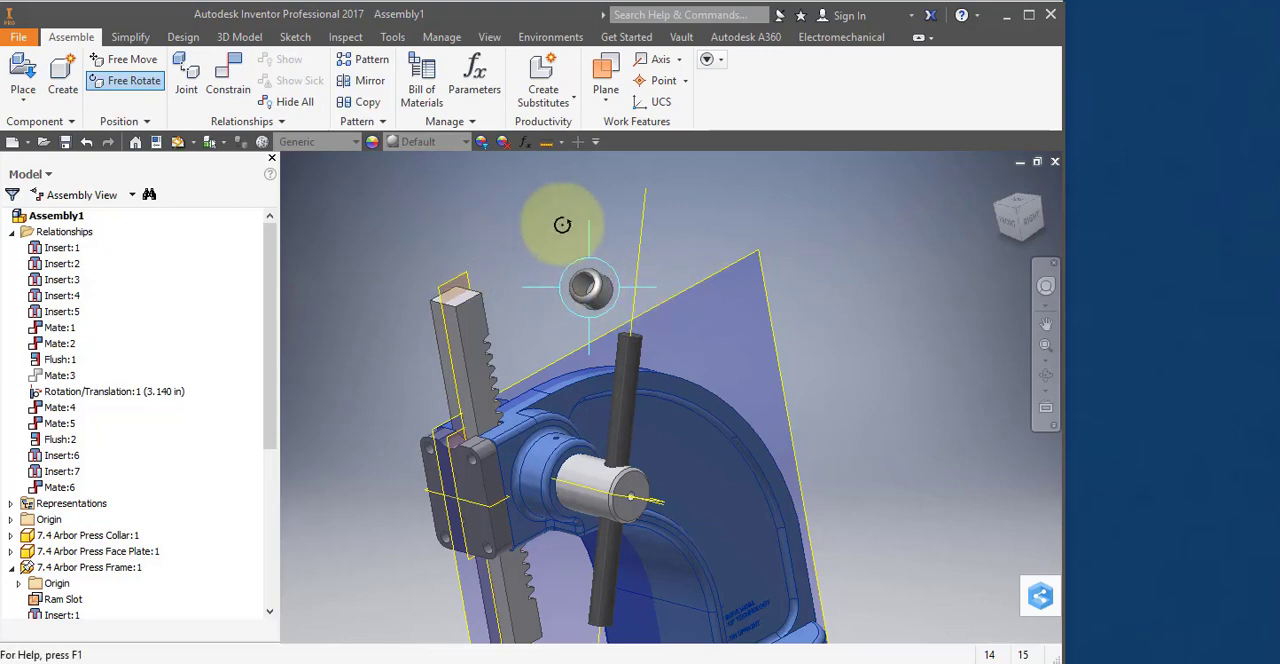
key("Escape")
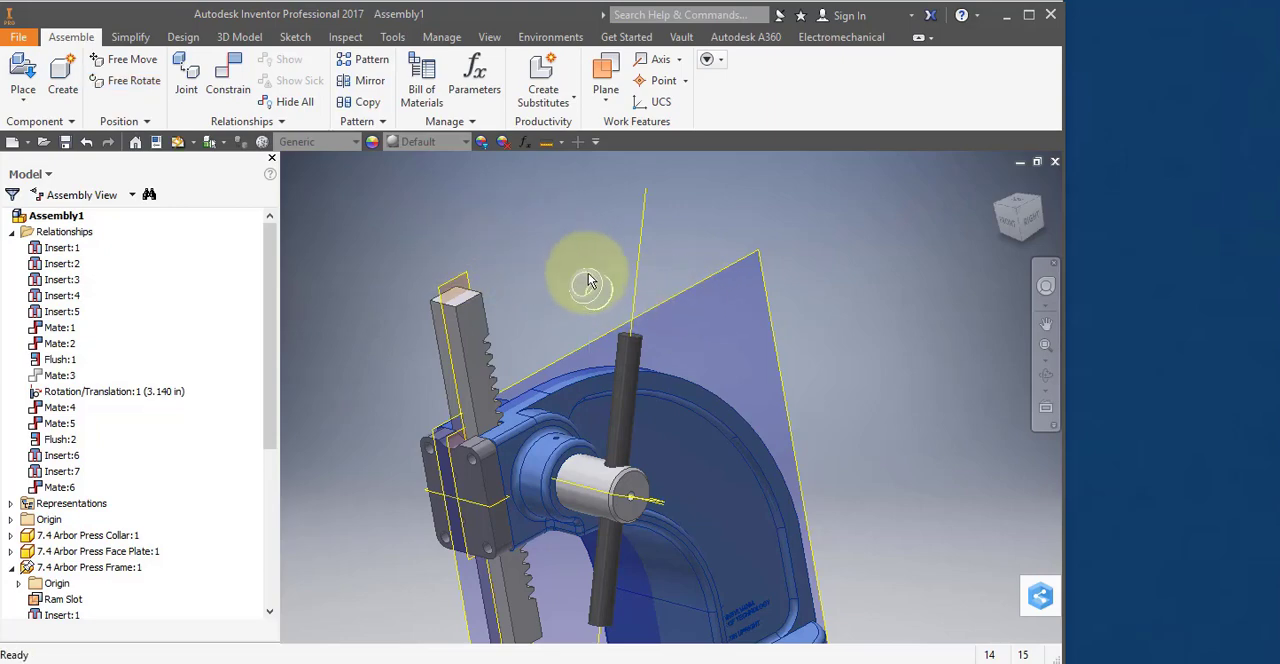
Insert the circular edge in the Lever Arm Cap's exposed opening onto the Lever Arm's upper end edge with 0.000 in offset.
right_click(589, 273)
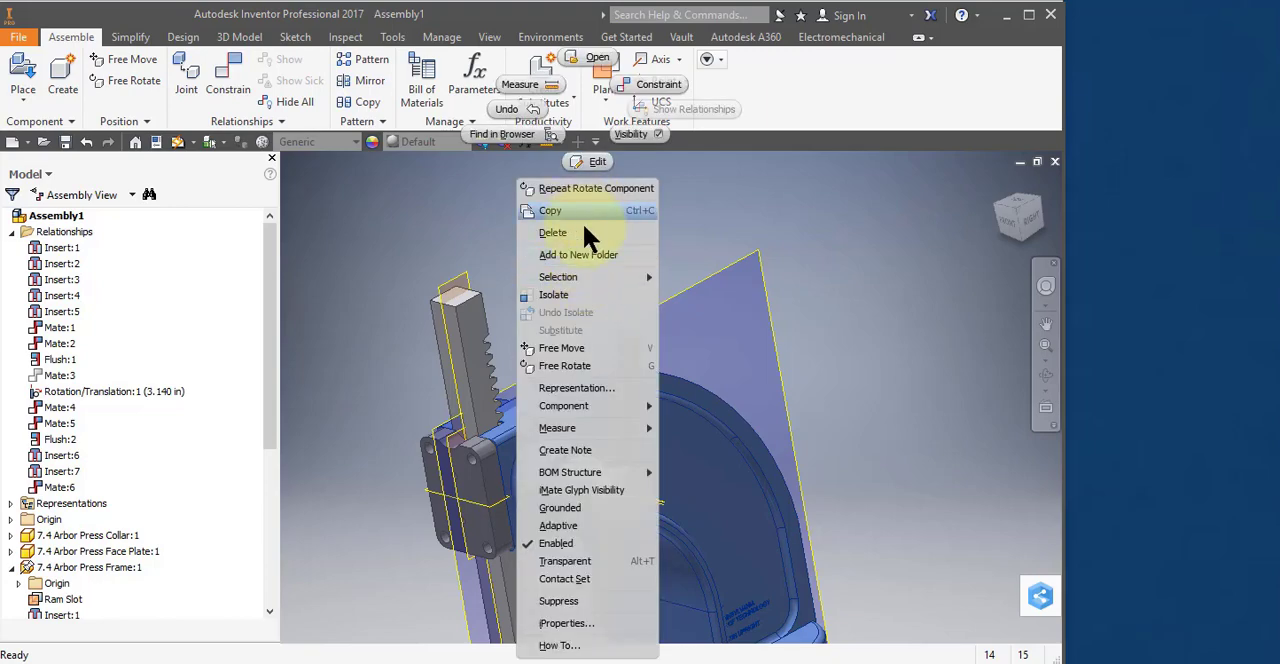
left_click(656, 84)
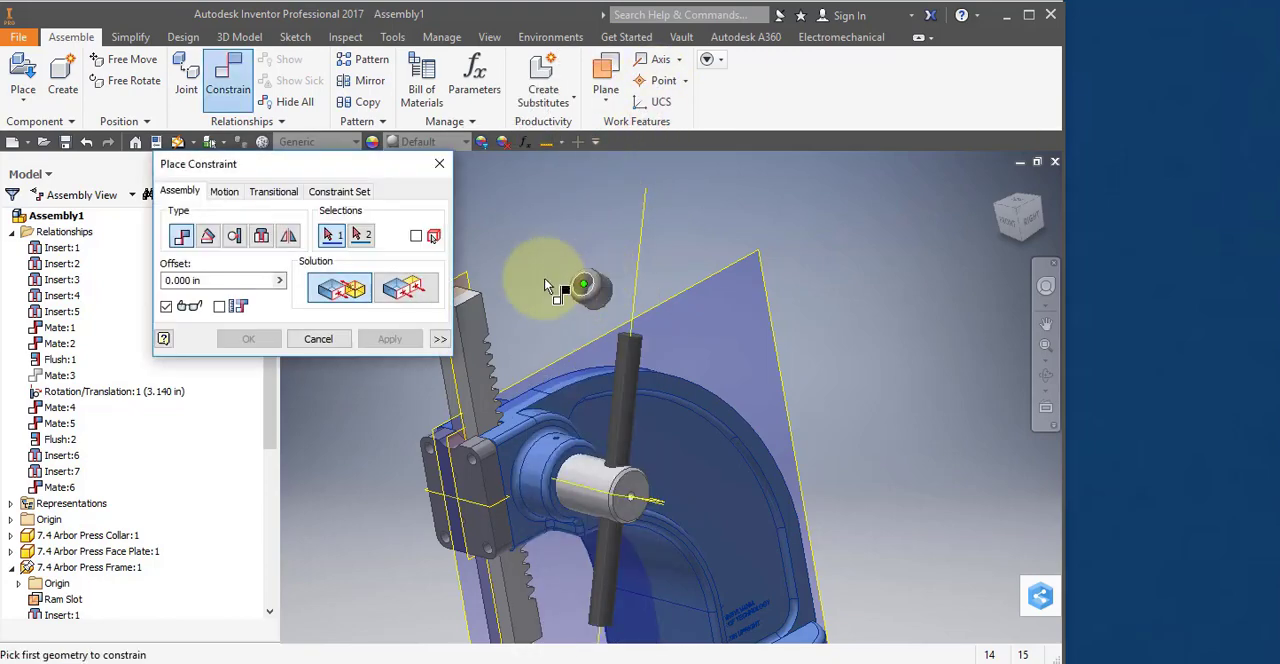
left_click(260, 236)
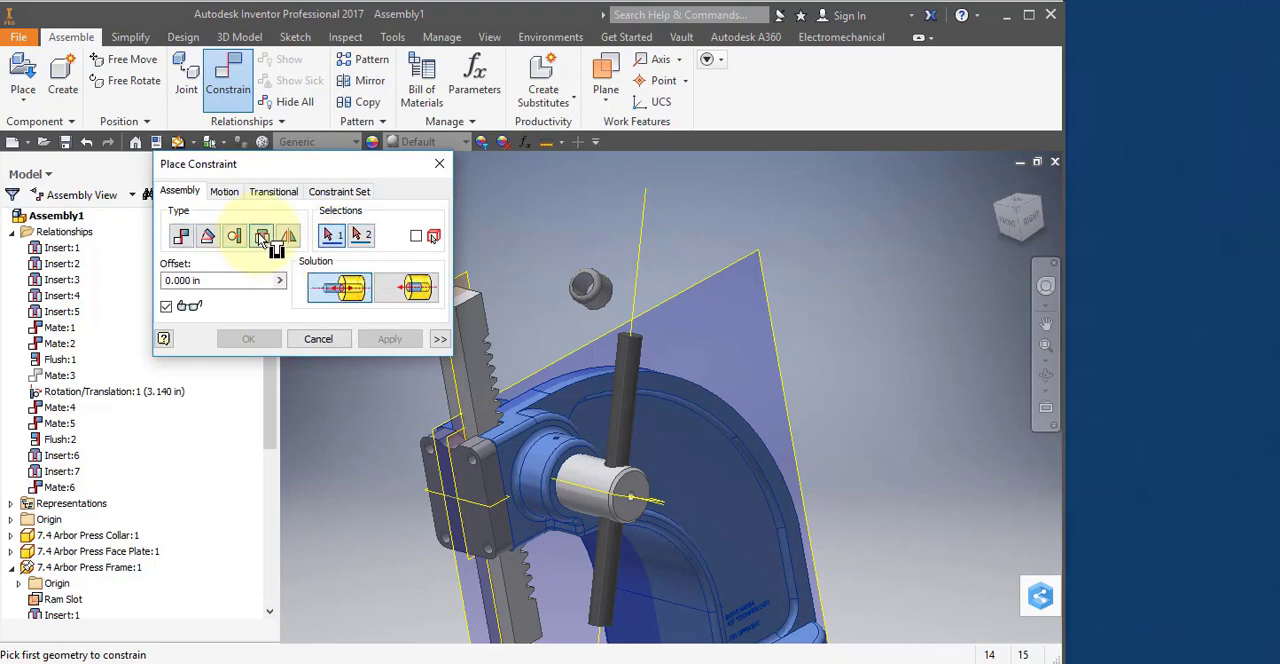
left_click(587, 300)
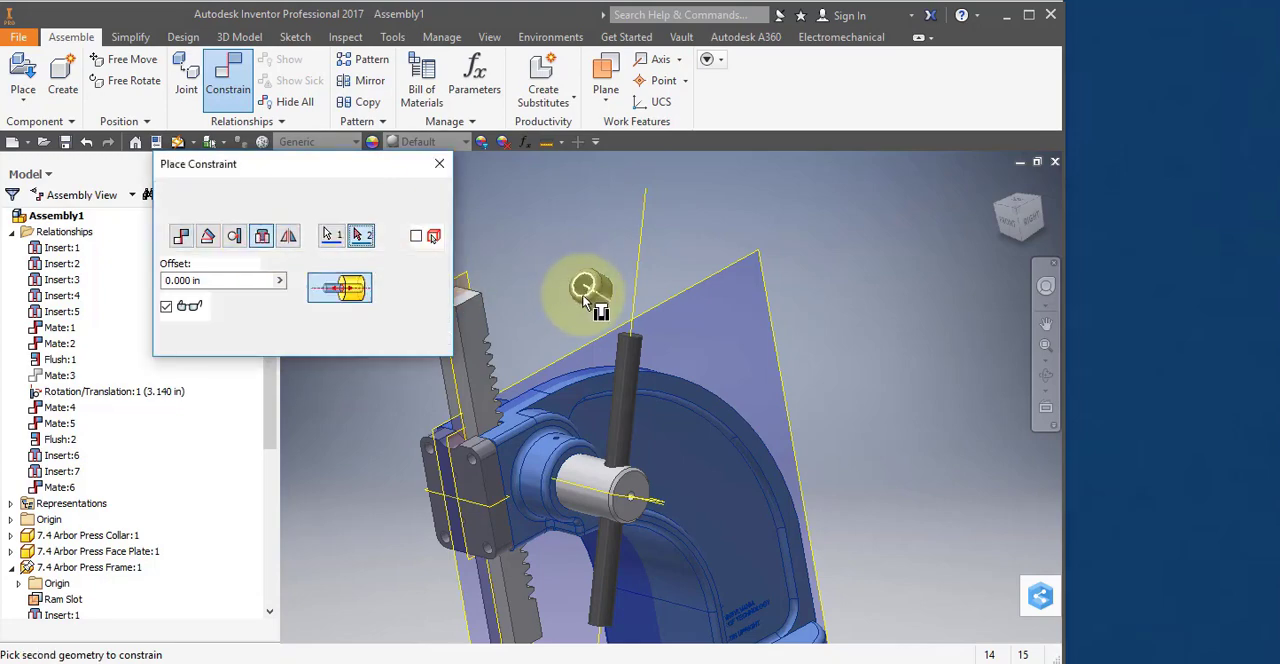
left_click(631, 342)
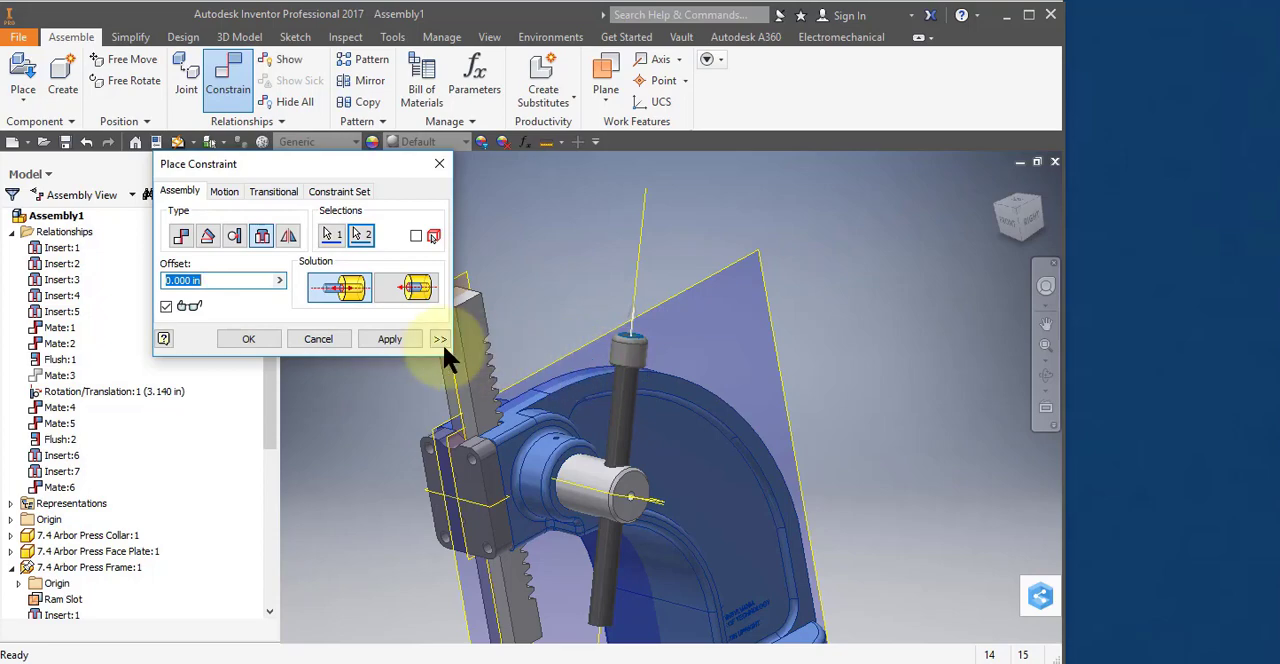
left_click(390, 338)
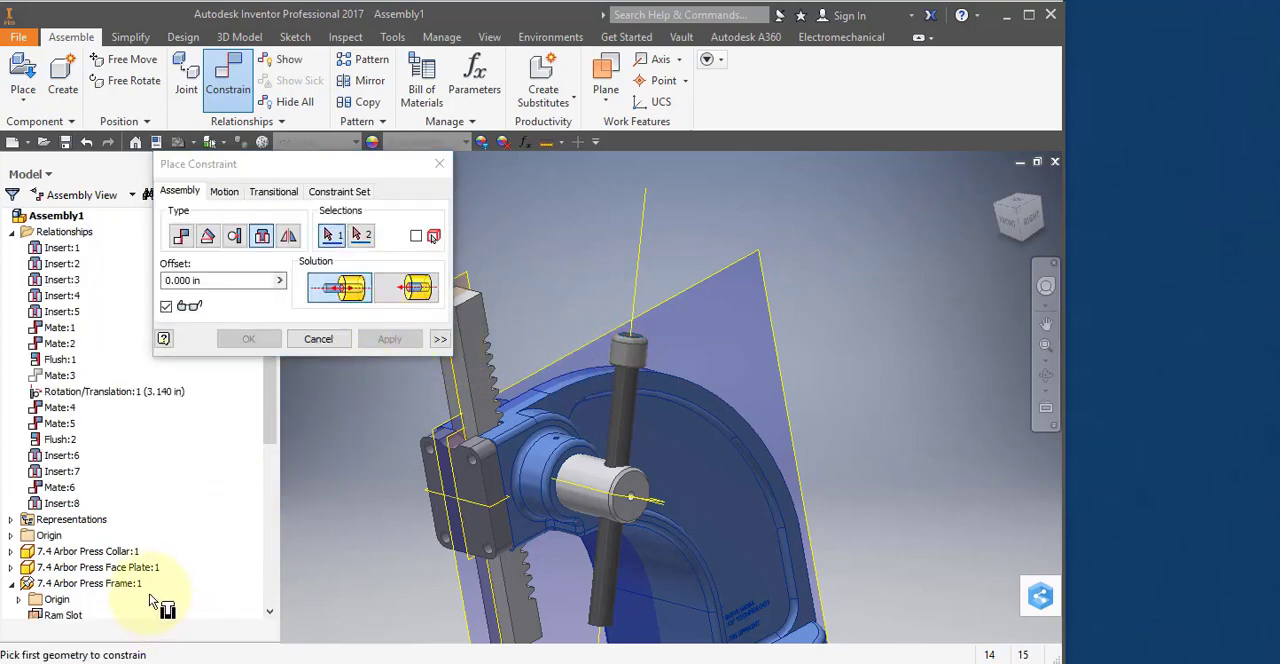
left_click(326, 339)
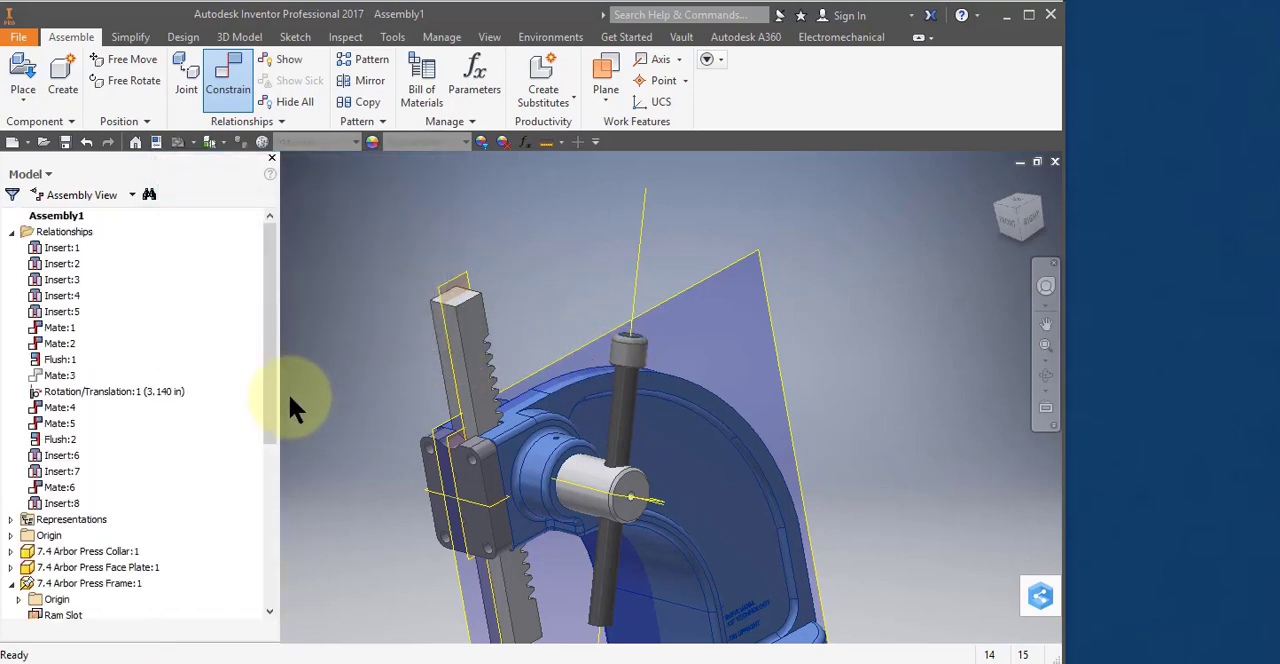
Select the Lever Arm Cap on the upper end of the Lever Arm.
left_click_drag(268, 401, 275, 585)
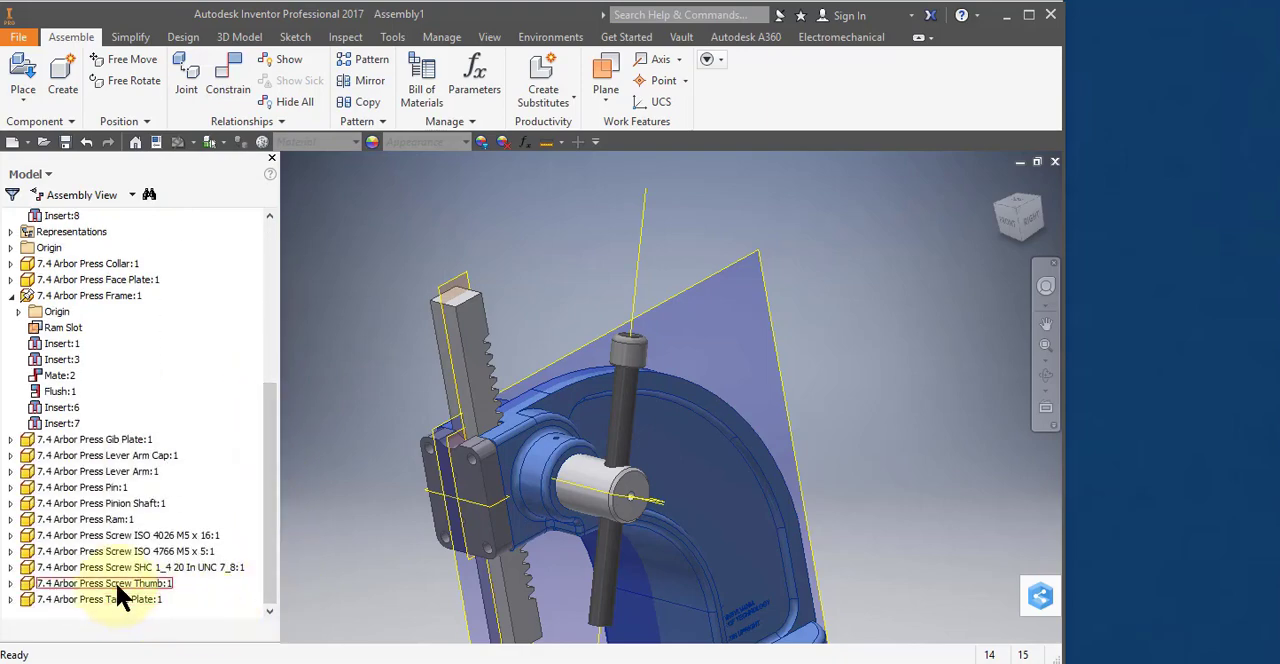
left_click(624, 350)
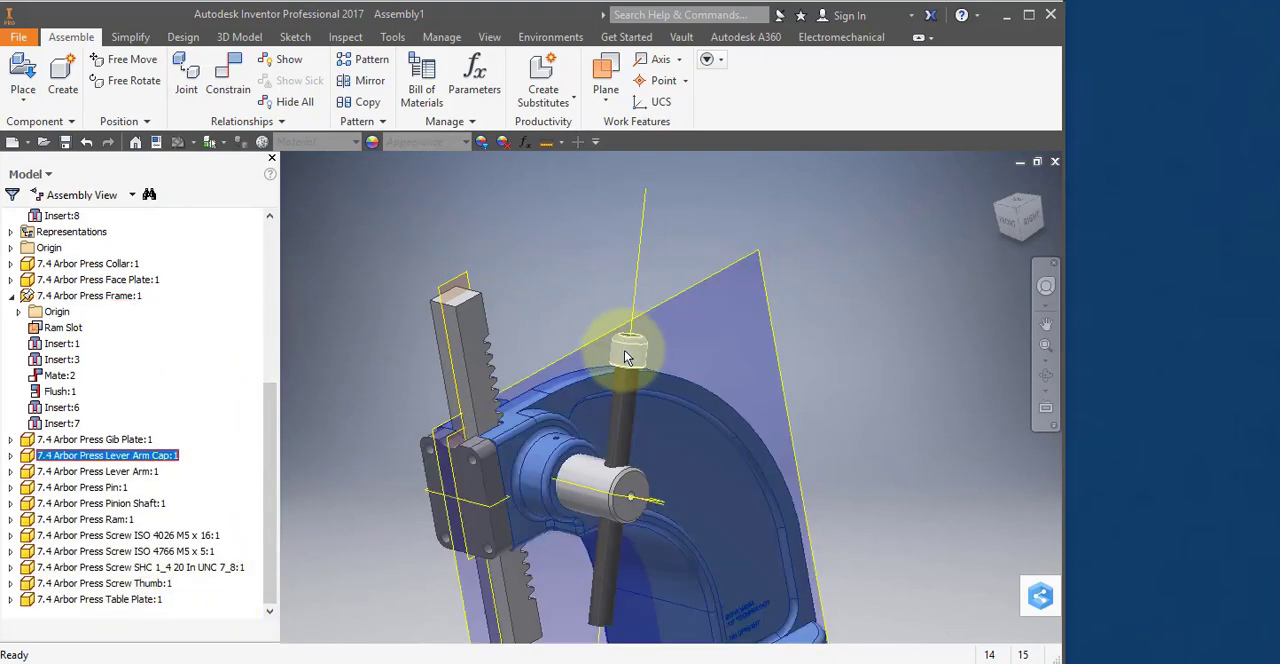
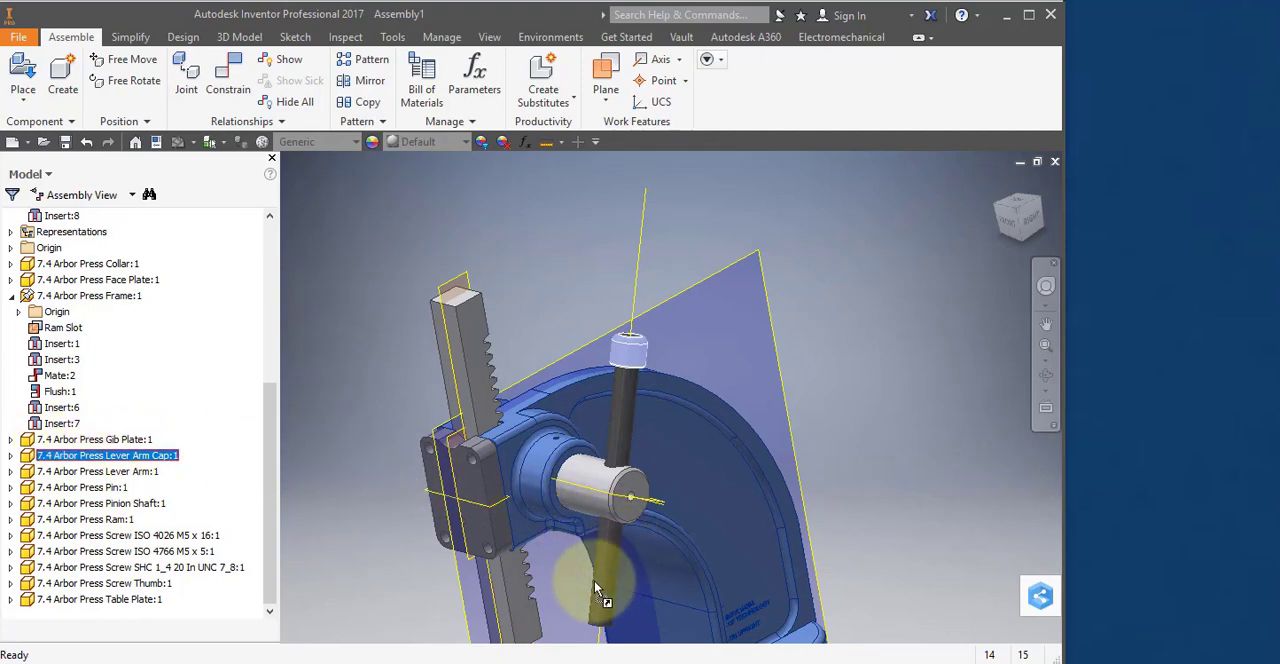
Add a second Lever Arm Cap and insert its circular opening edge onto the Lever Arm's lower end edge with 0.000 in offset.
left_click(424, 605)
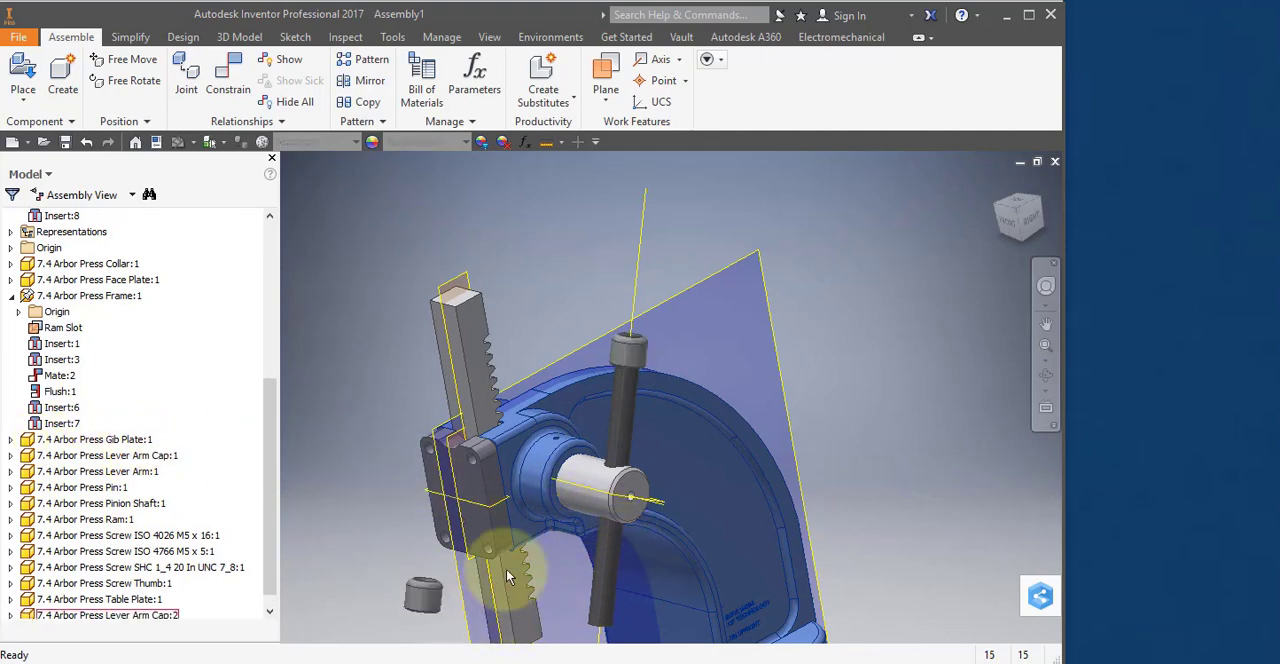
middle_click_drag(540, 545, 555, 348)
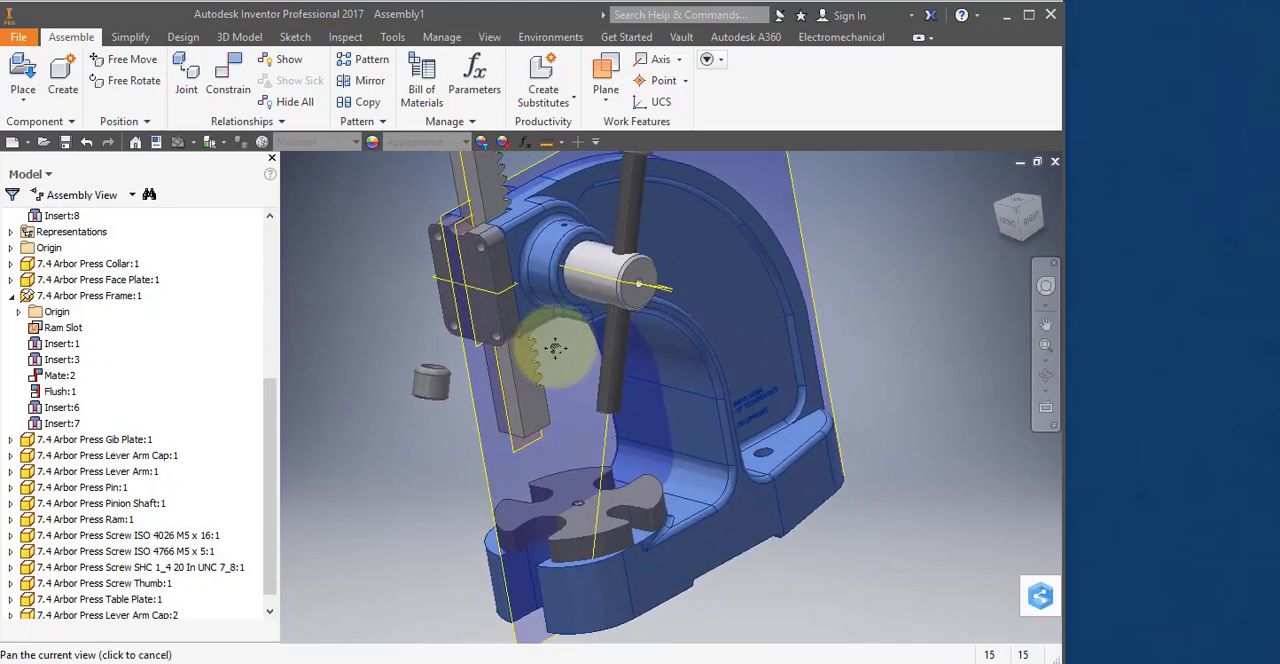
left_click(443, 400)
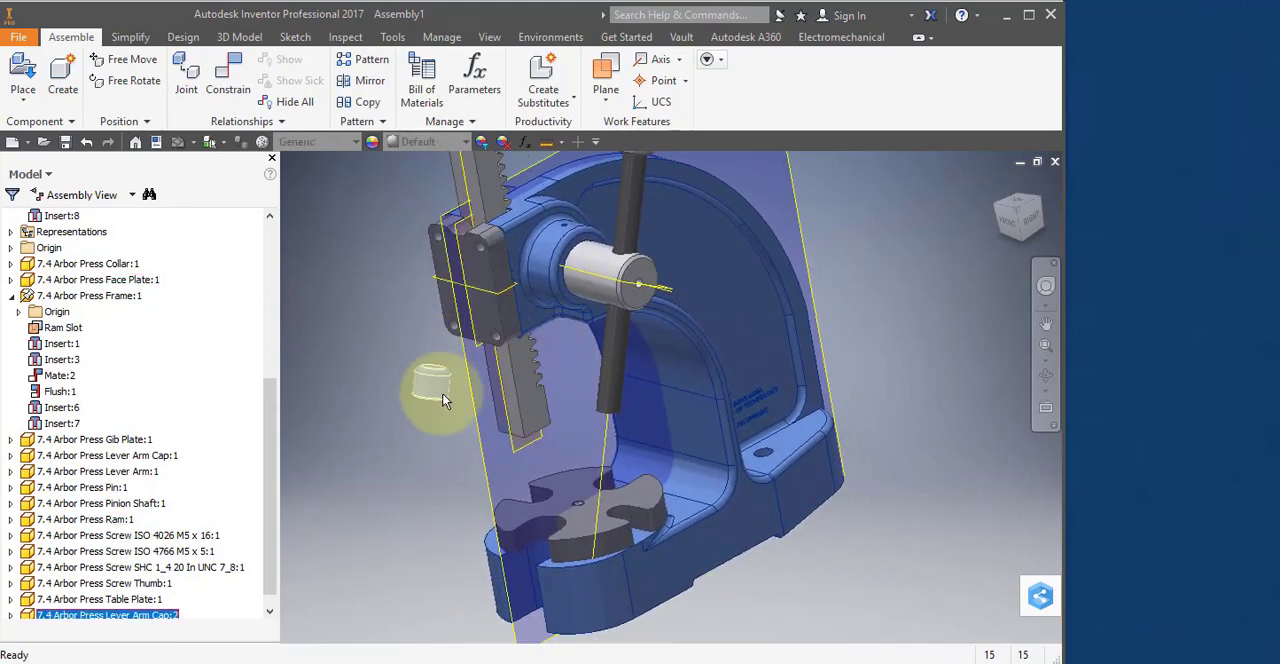
right_click(440, 389)
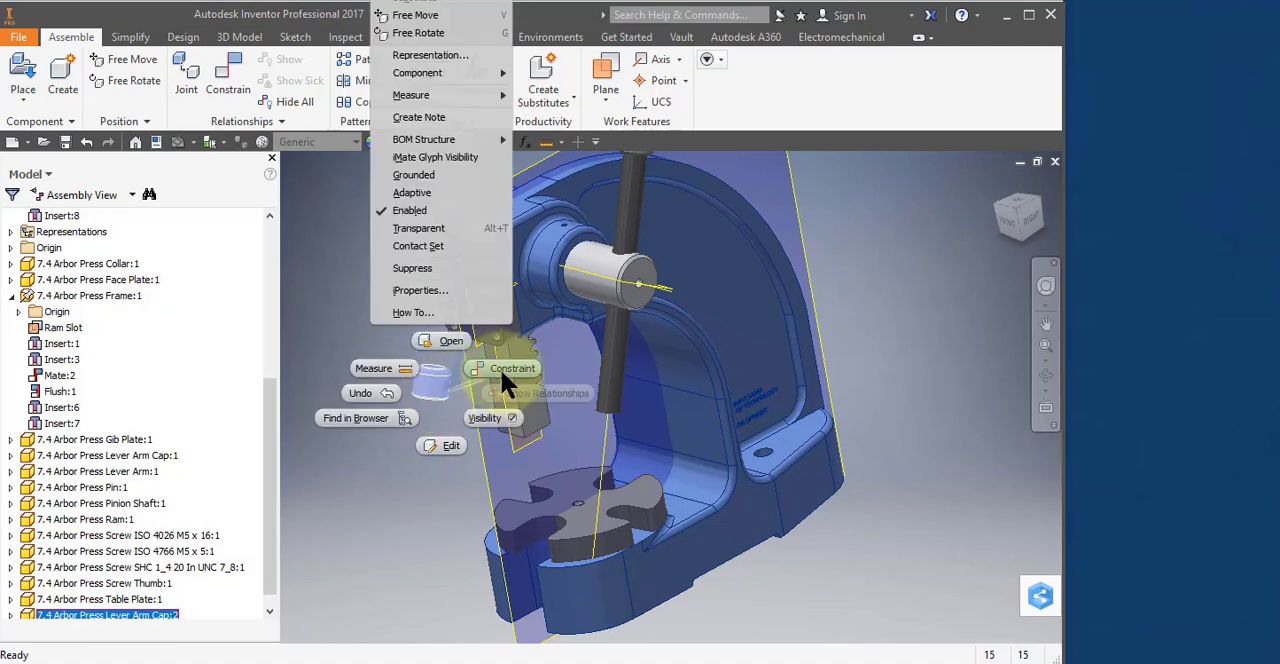
left_click(500, 366)
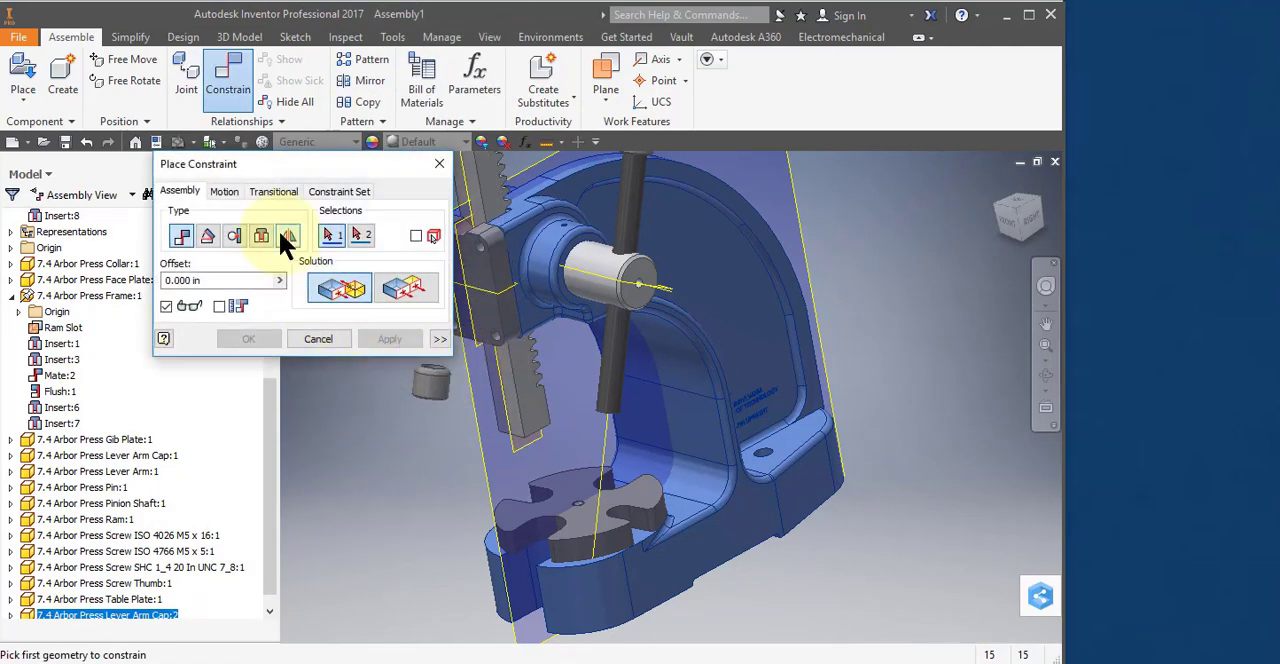
left_click(256, 232)
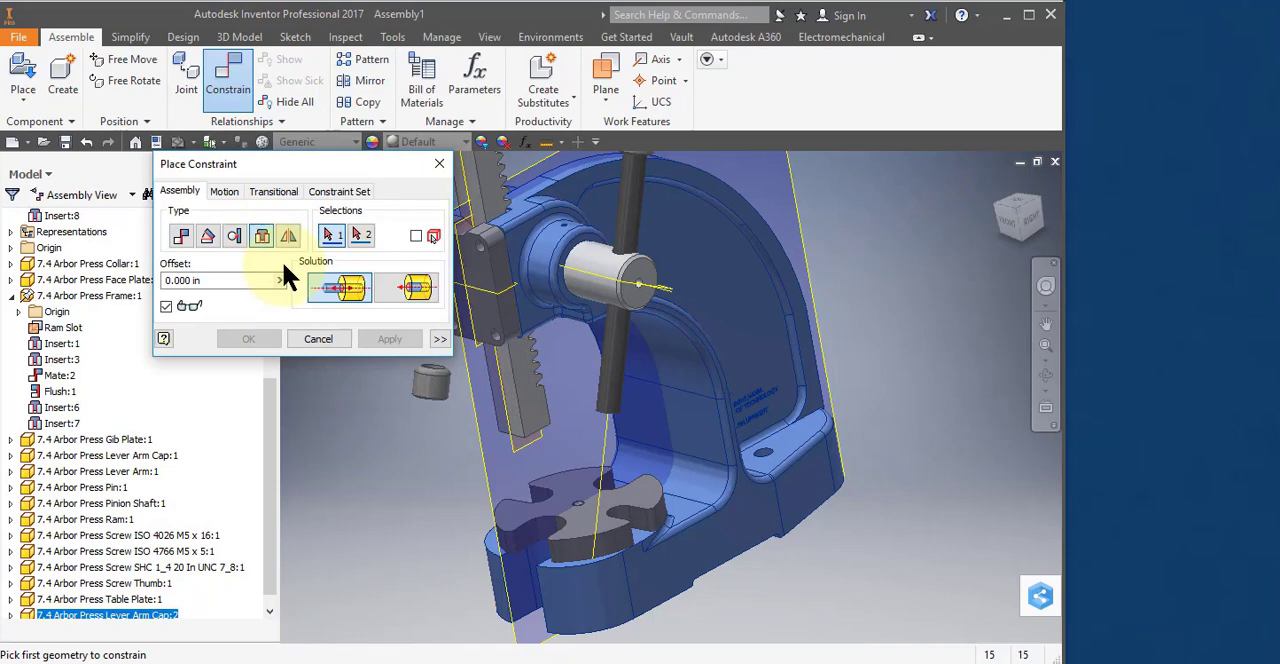
left_click(436, 370)
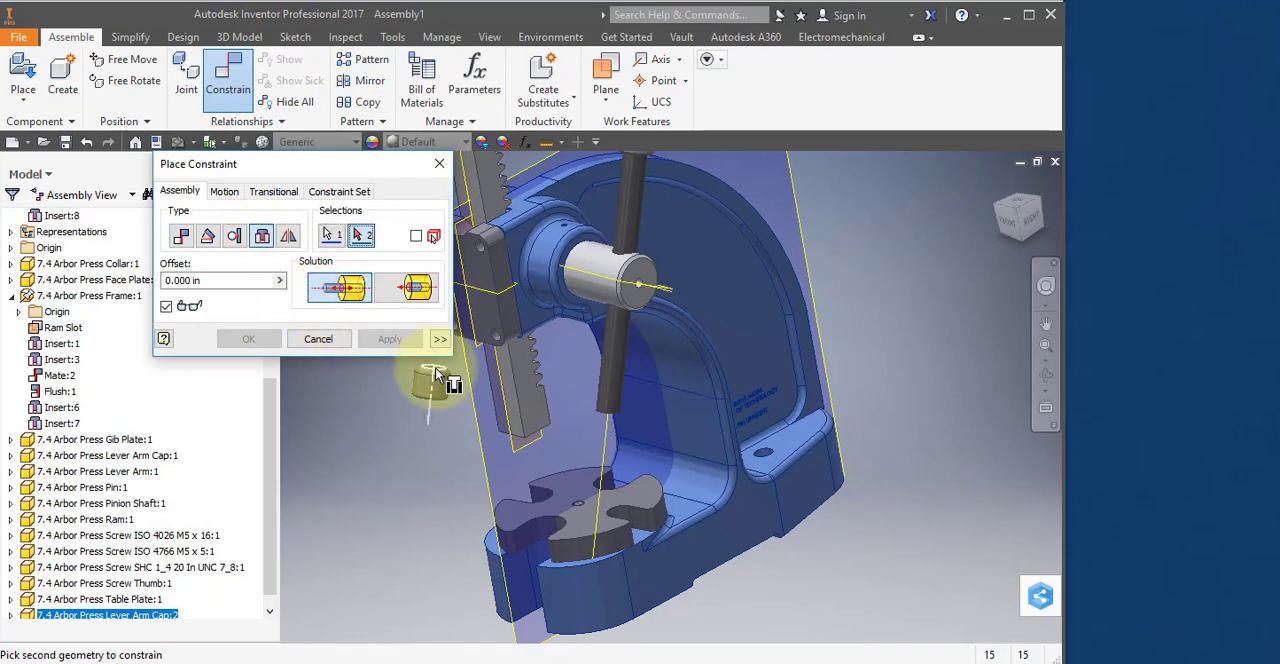
left_click(586, 414)
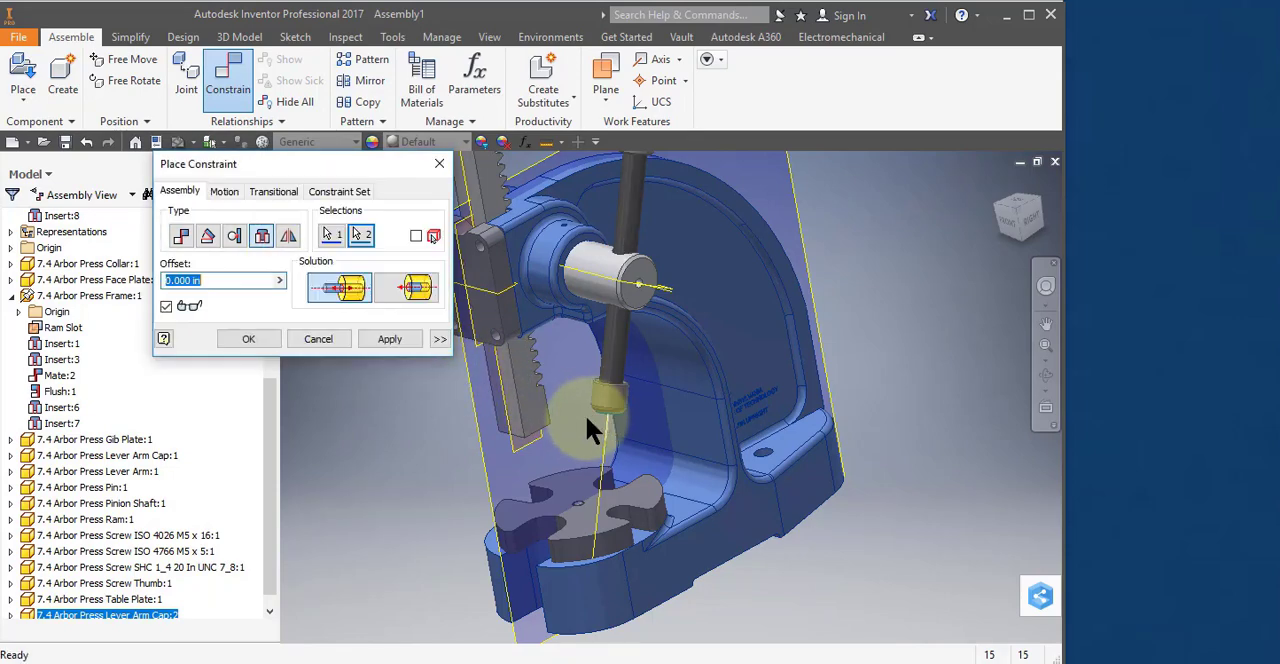
left_click(378, 340)
left_click(320, 339)
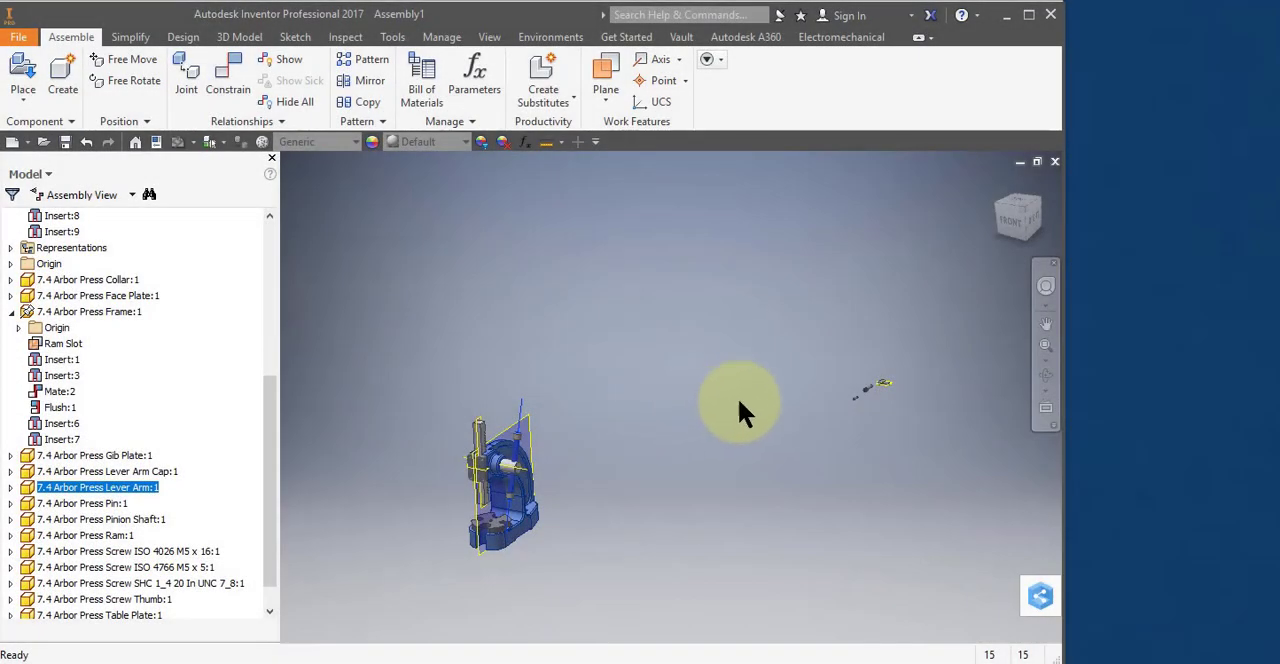
Bring the loose SHC 1_4 20 screw, the small part beside it and the Screw Thumb close to the press.
left_click_drag(874, 387, 456, 503)
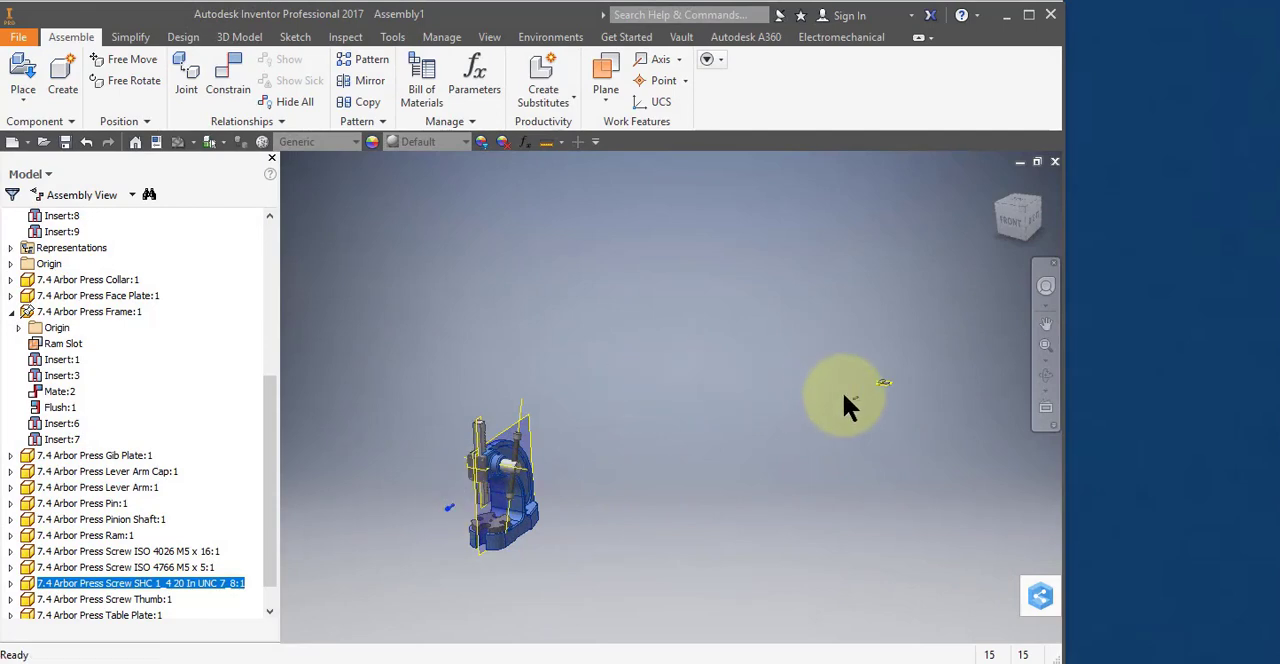
left_click_drag(844, 396, 454, 497)
left_click_drag(884, 383, 544, 462)
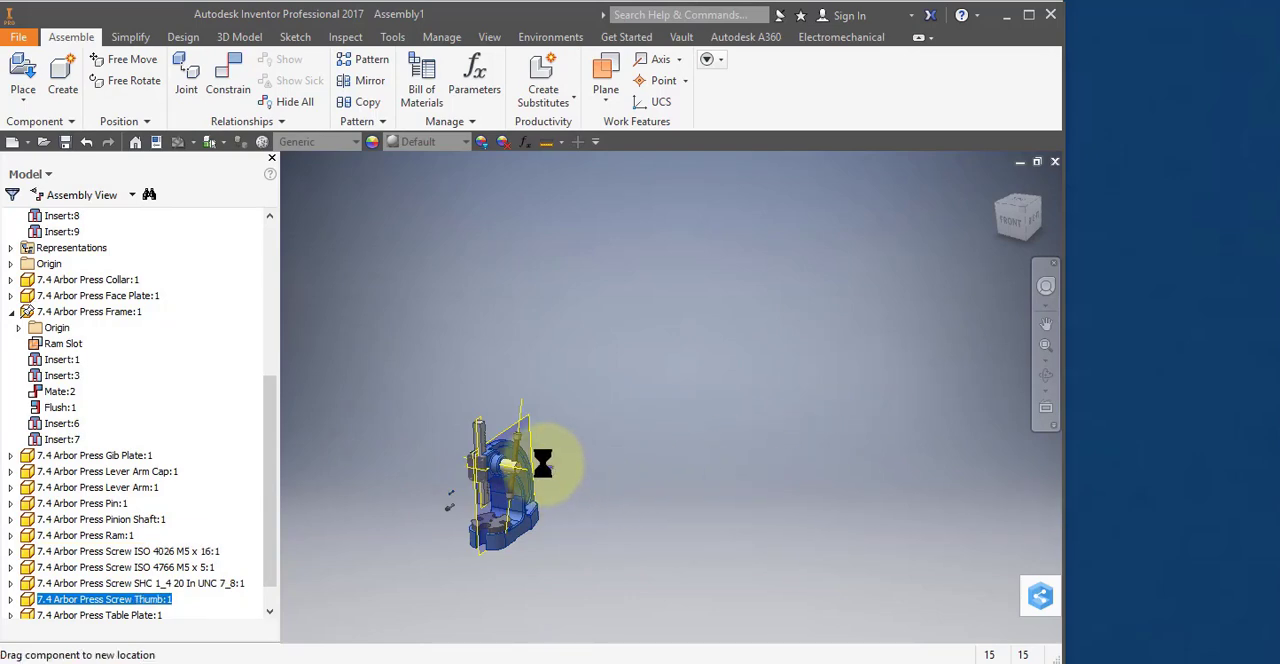
Insert the Screw Thumb's shank edge at its head into the hole on the pinion shaft's end face with a 0.100 in offset.
scroll(542, 475, "down", 5)
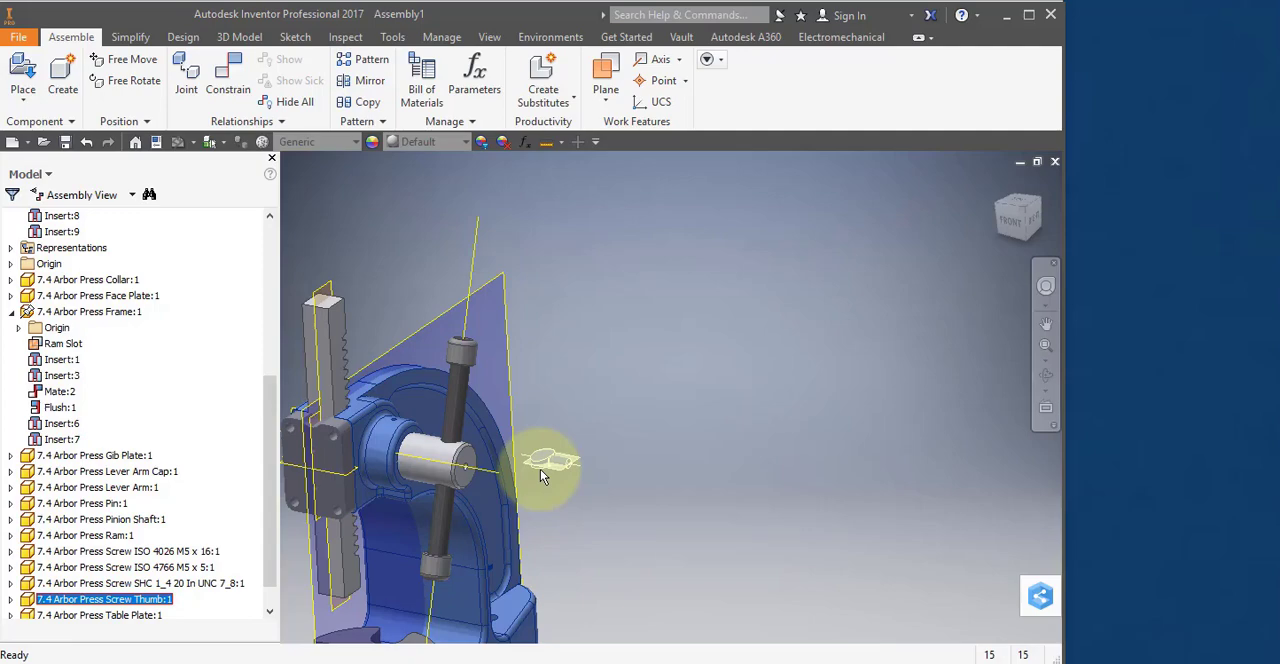
scroll(540, 469, "down", 3)
middle_click_drag(523, 486, 650, 362)
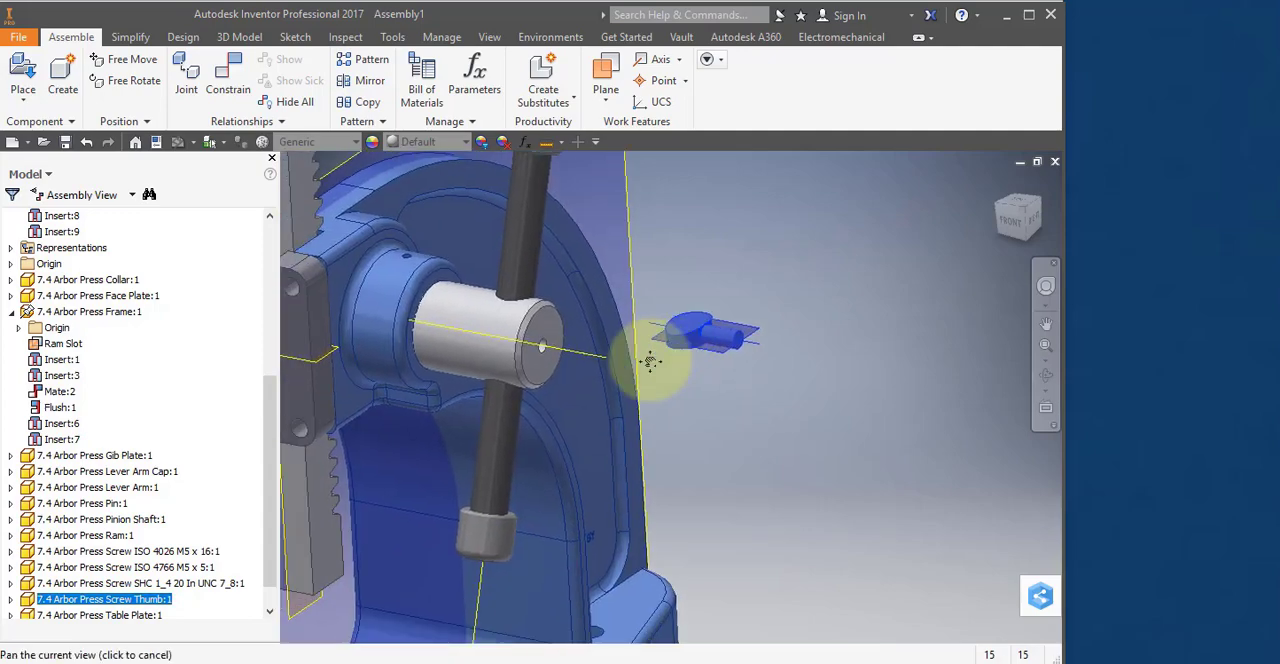
right_click(709, 330)
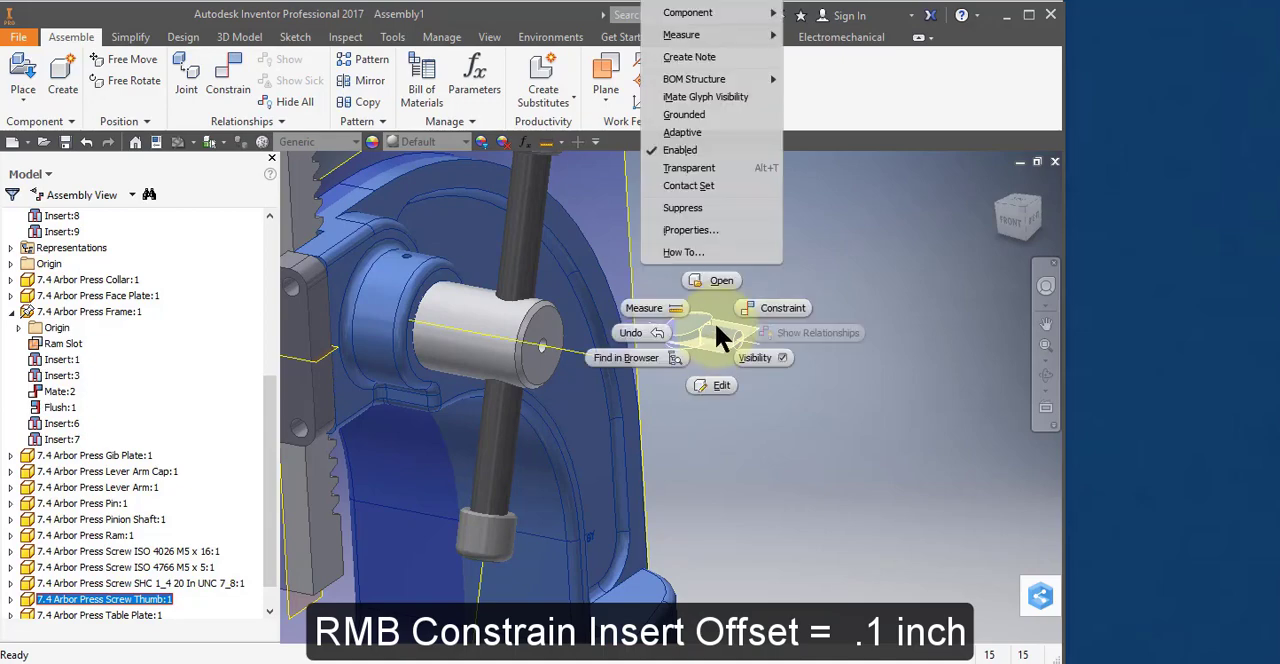
left_click(779, 310)
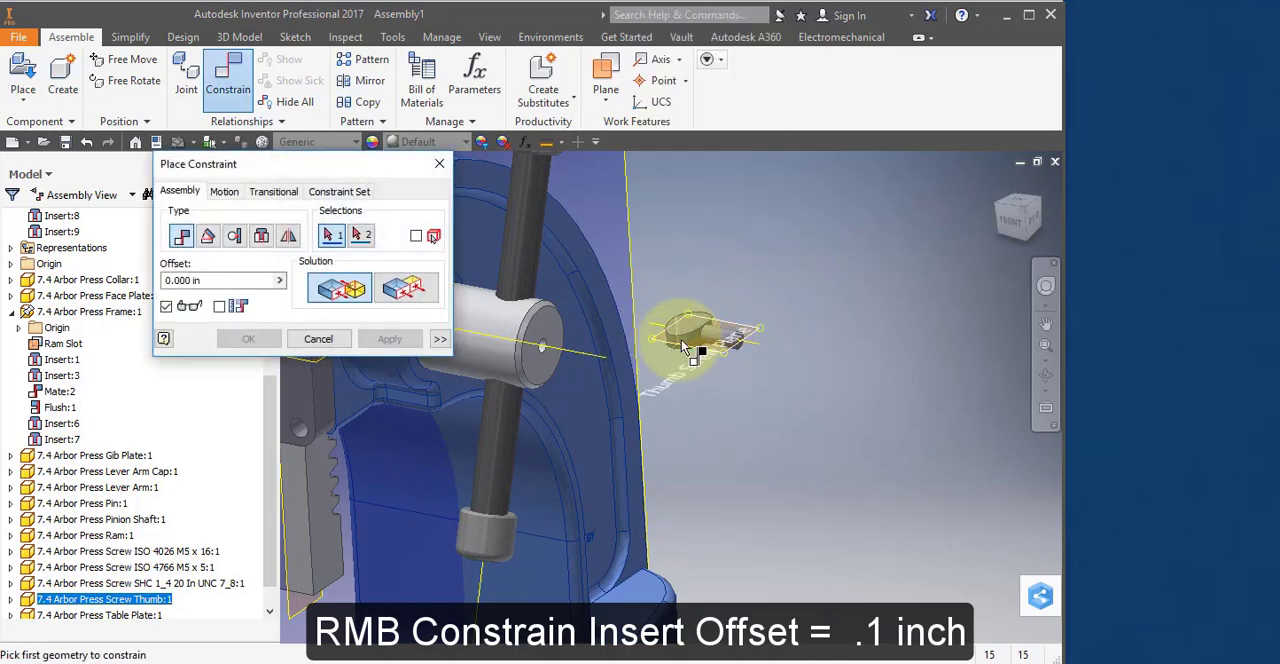
left_click(266, 236)
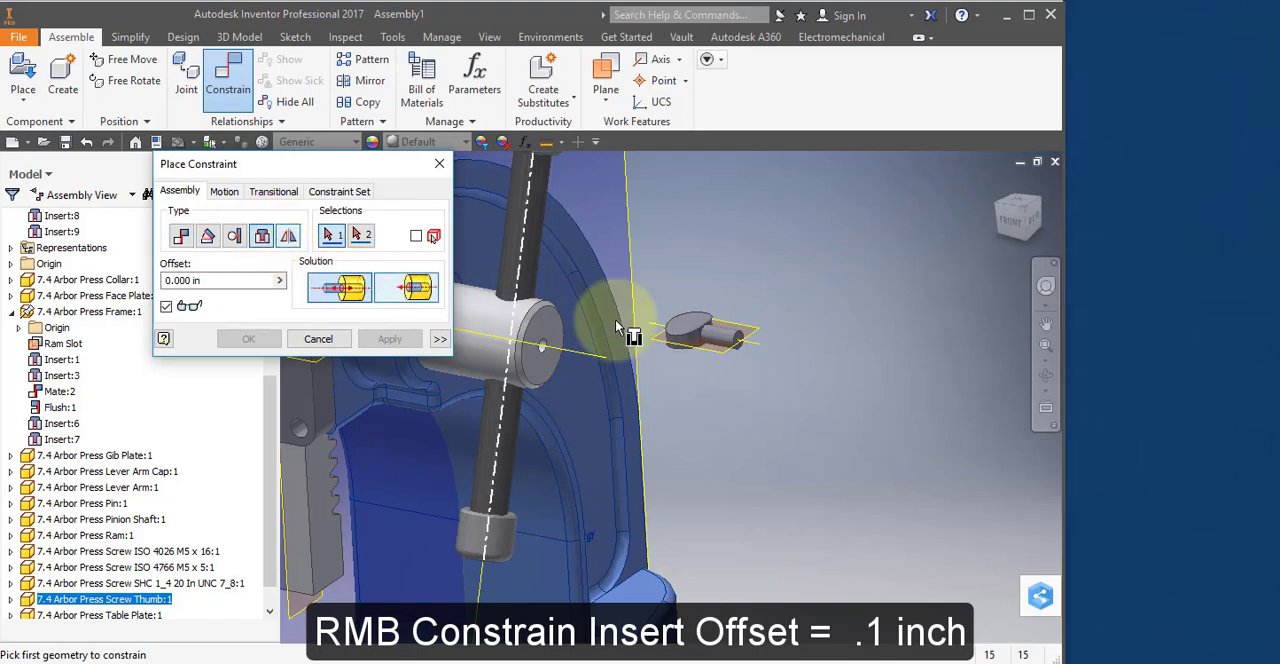
scroll(707, 340, "down", 5)
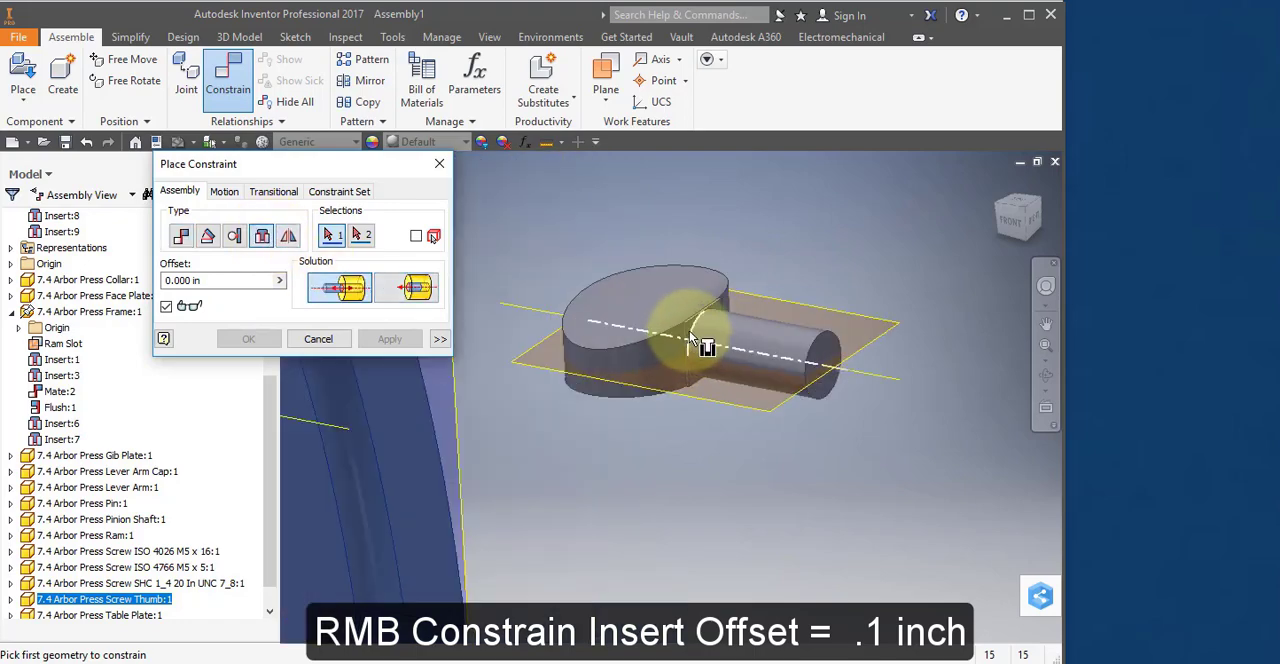
left_click(694, 329)
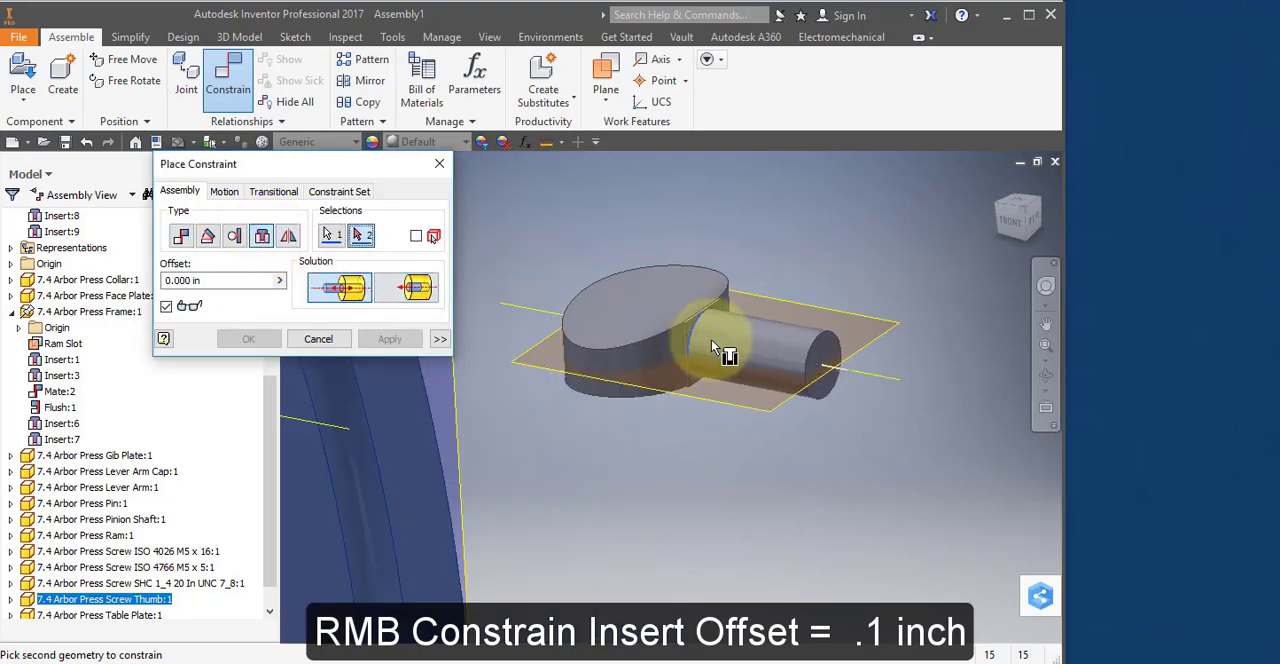
middle_click_drag(711, 338, 1041, 361)
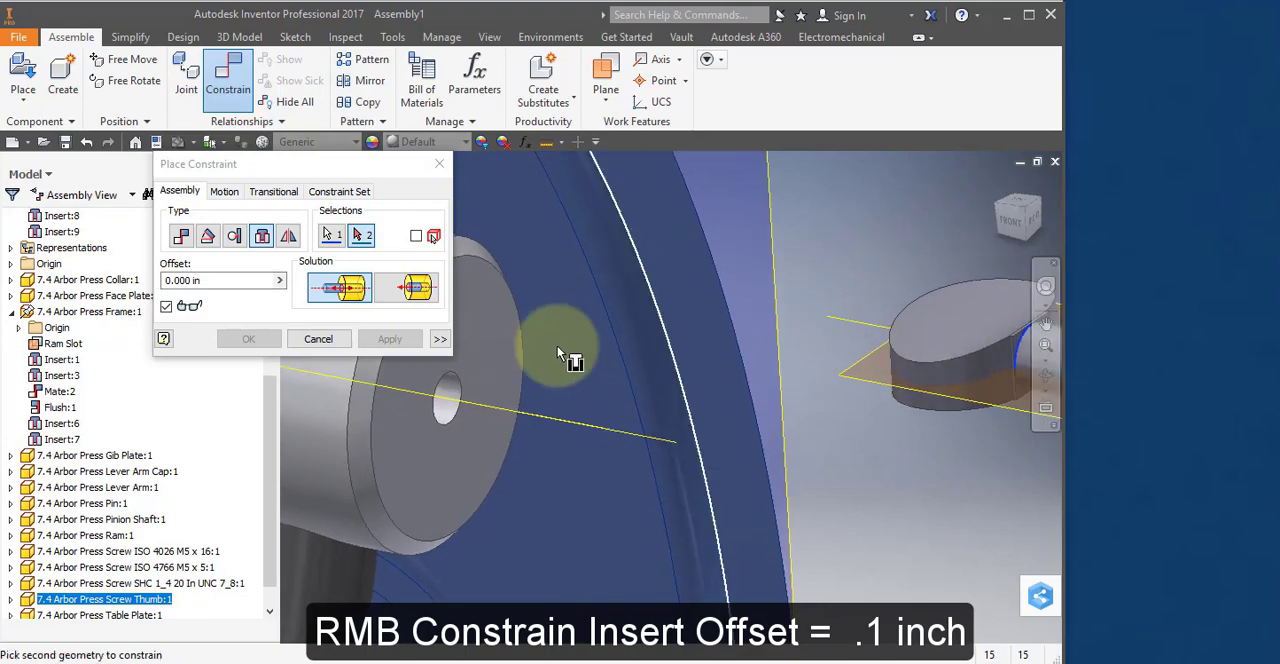
left_click(463, 379)
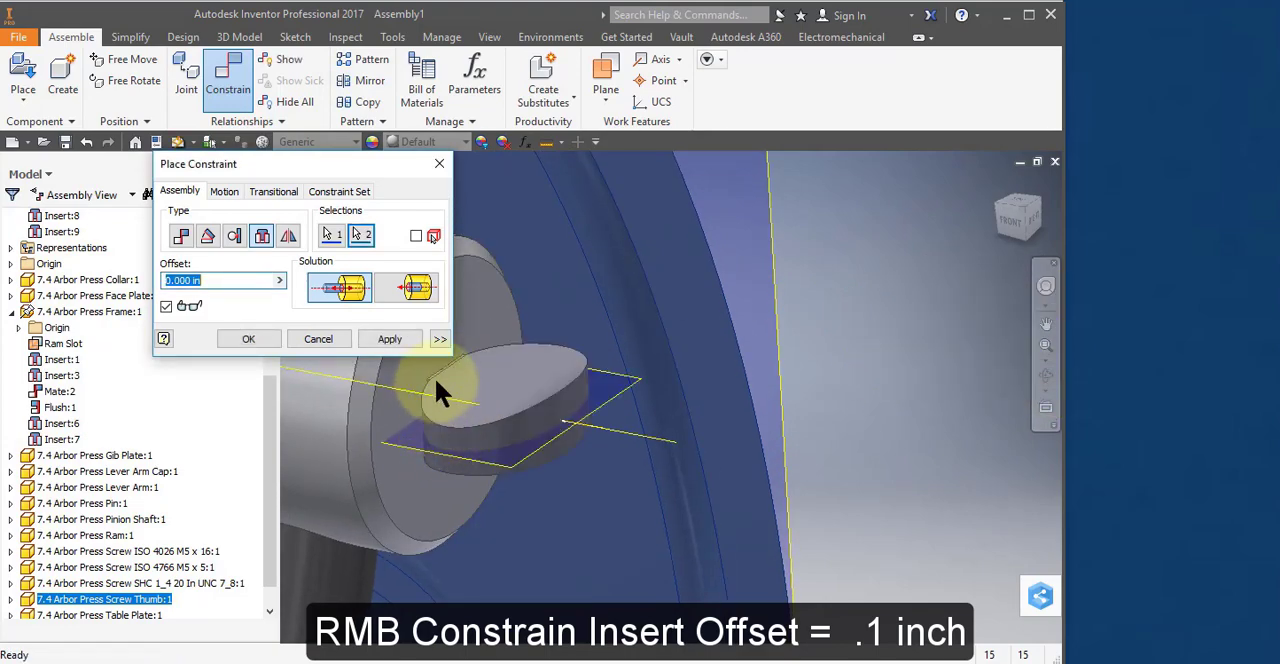
left_click(178, 282)
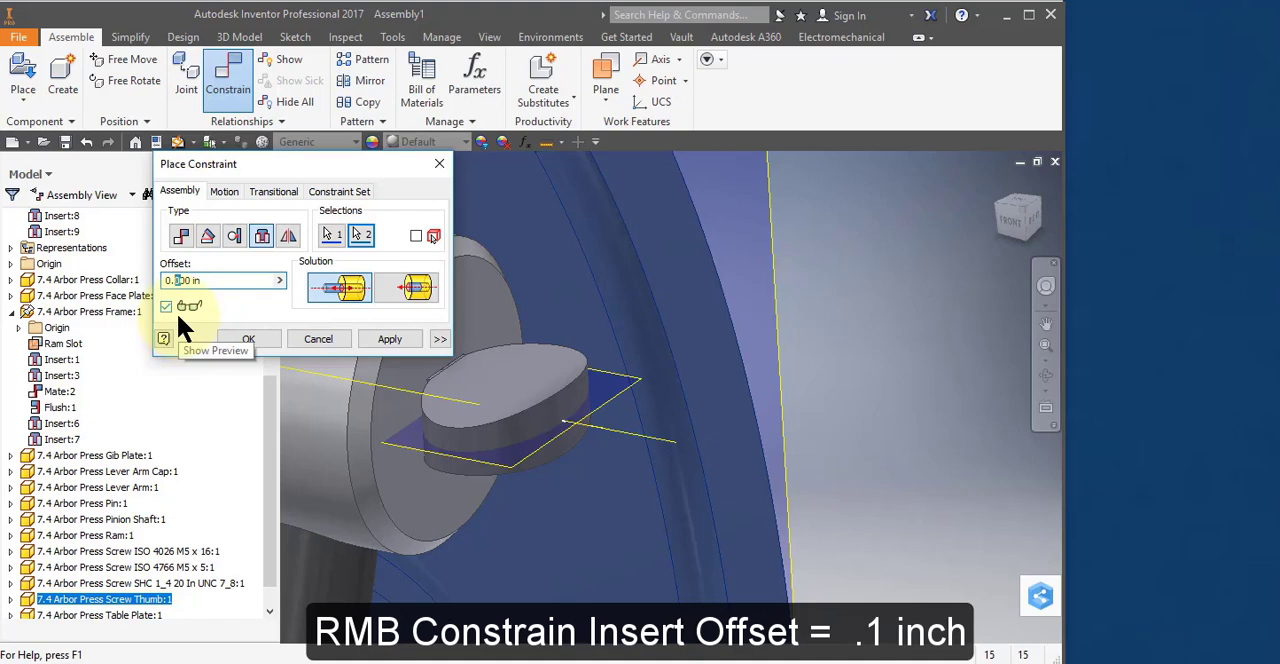
type("1")
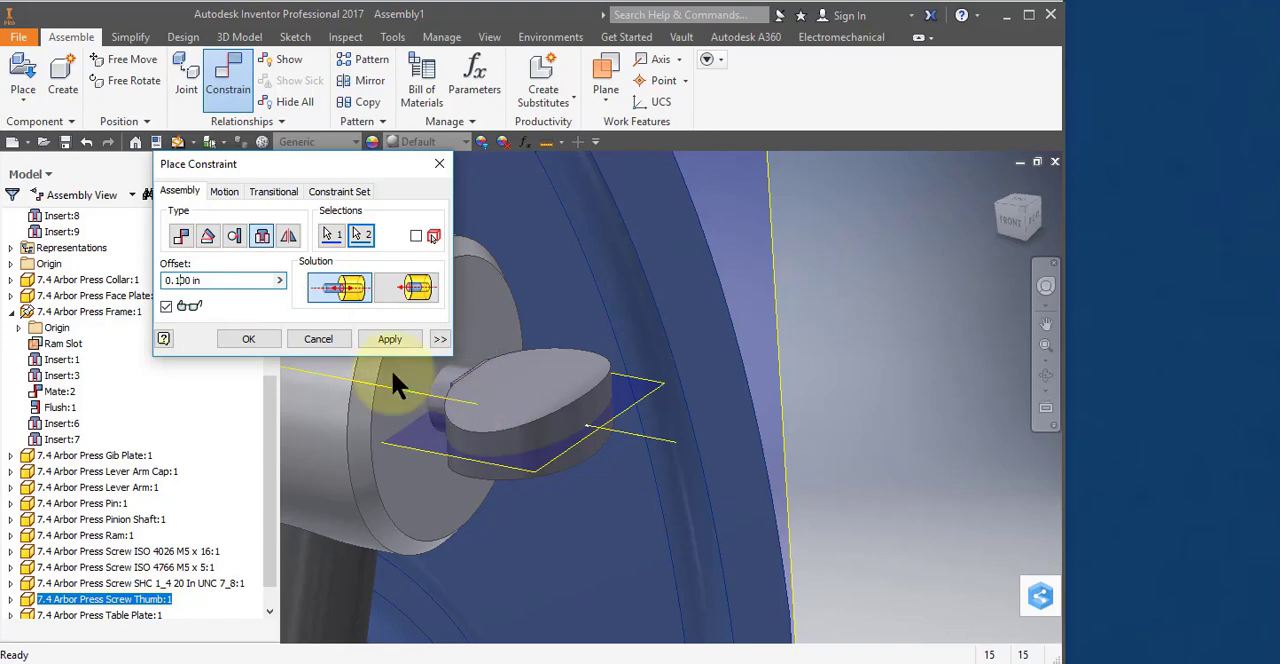
left_click(379, 338)
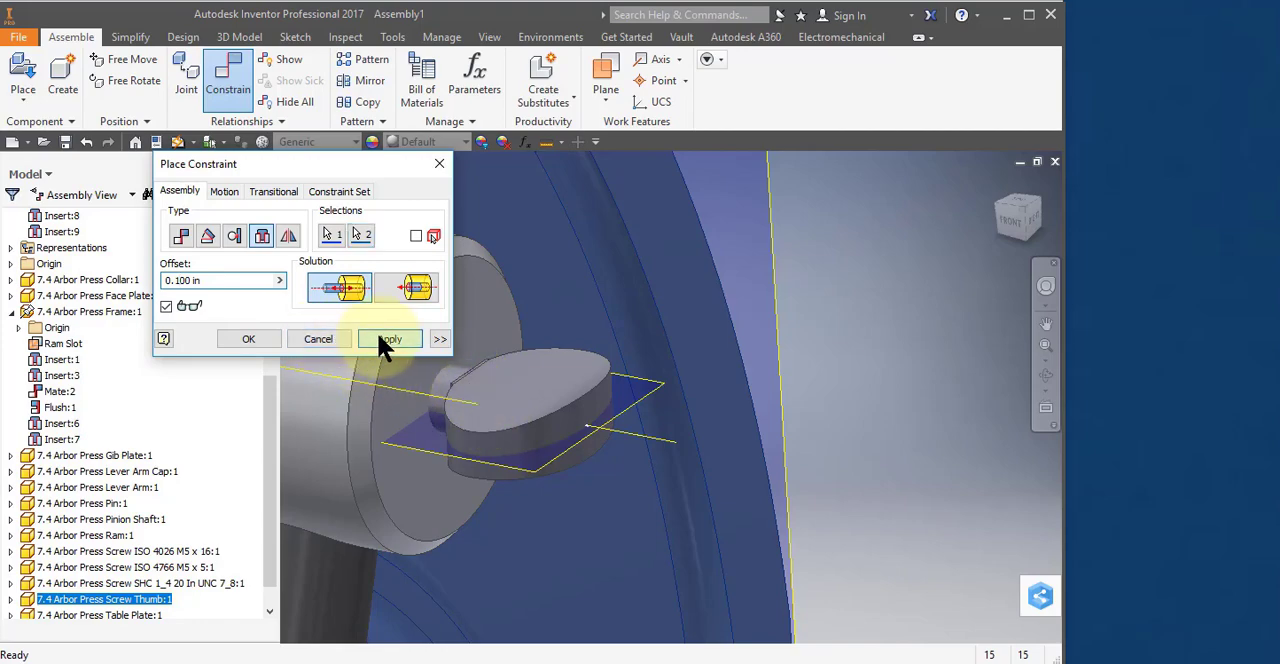
Mate the Thumb Screw Plane to the pinion shaft's lengthwise work plane, which protrudes at the collar end, with 0.000 in offset.
left_click(177, 237)
middle_click_drag(590, 560, 830, 542)
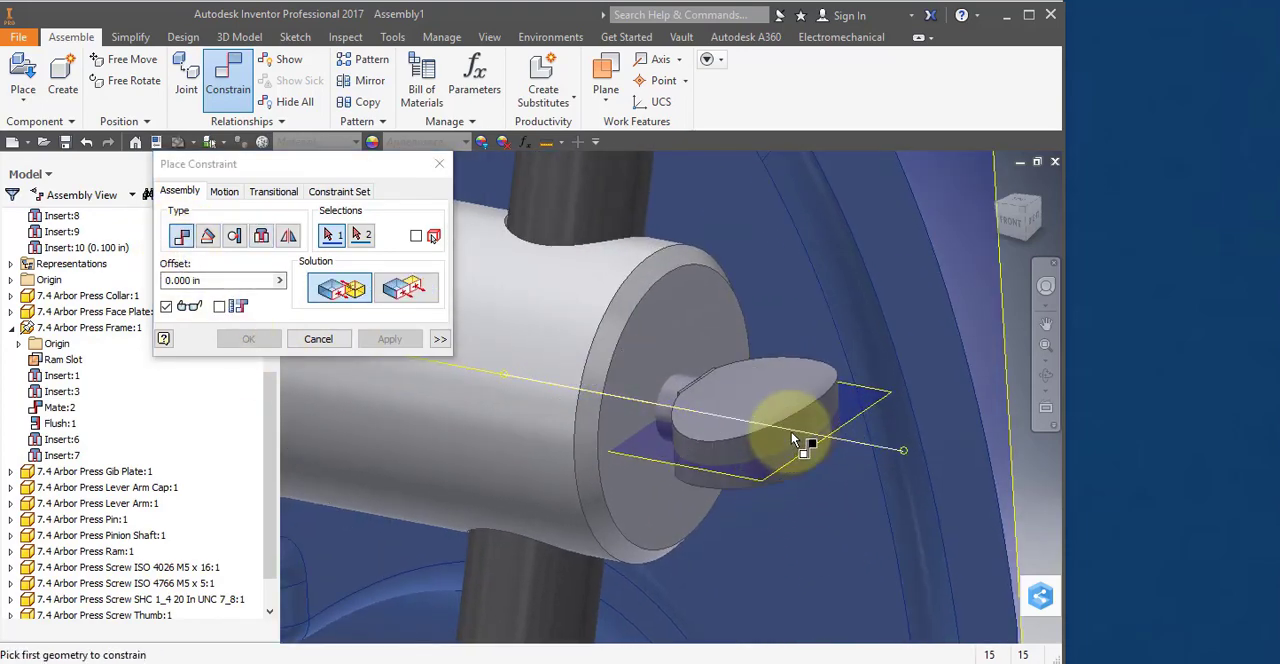
scroll(790, 466, "down", 2)
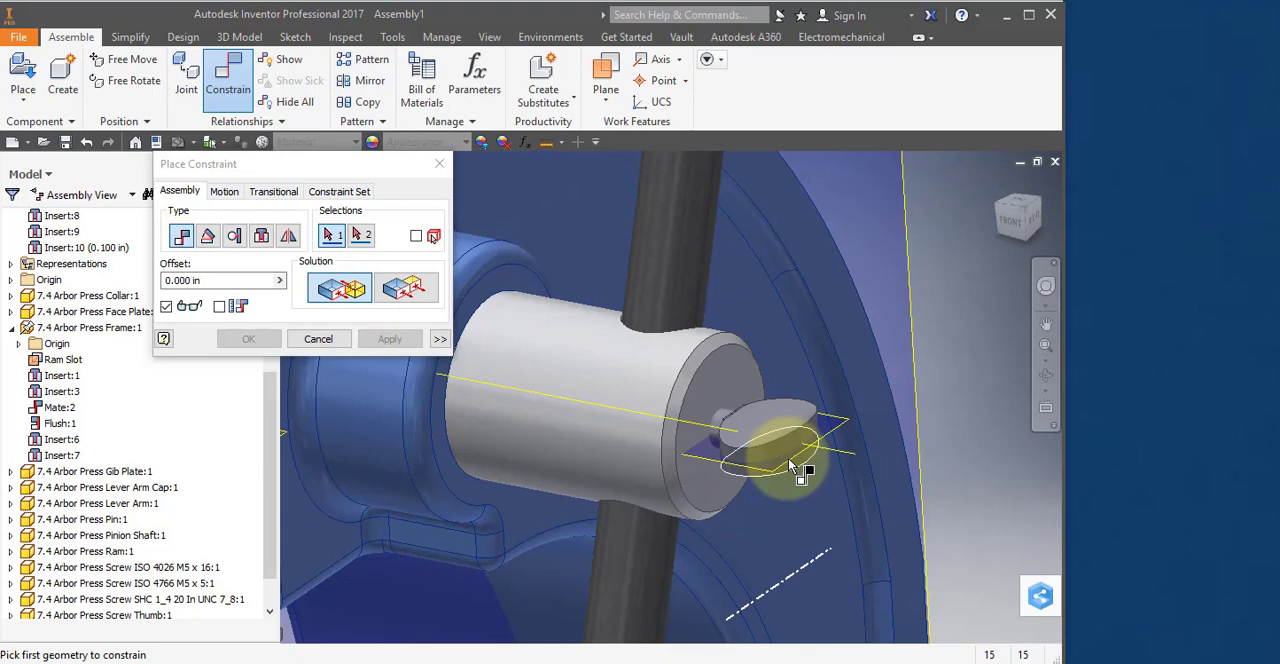
scroll(790, 466, "down", 2)
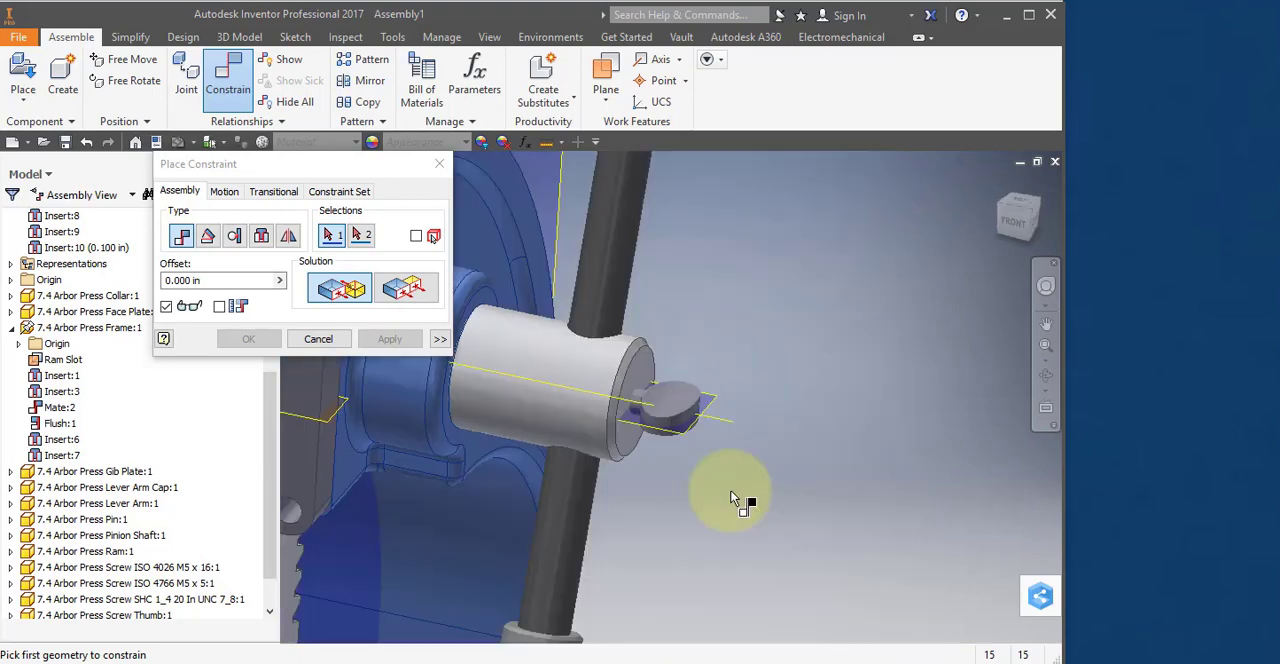
left_click(714, 401)
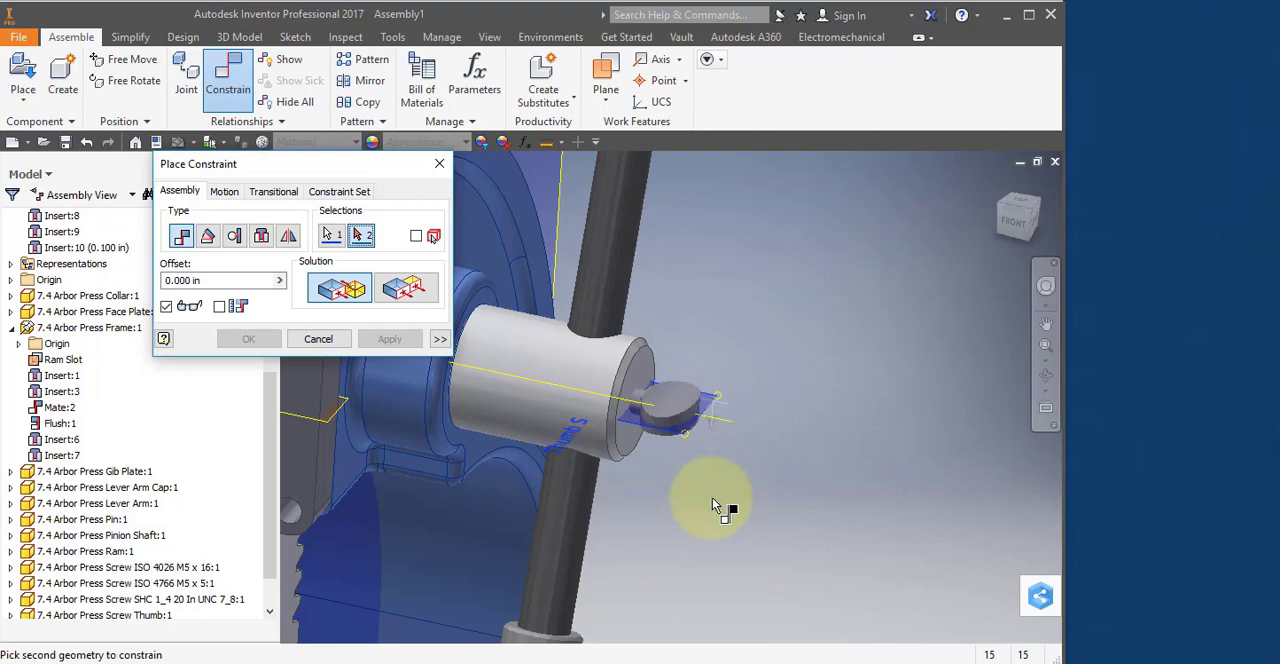
middle_click_drag(712, 497, 1051, 543, "shift")
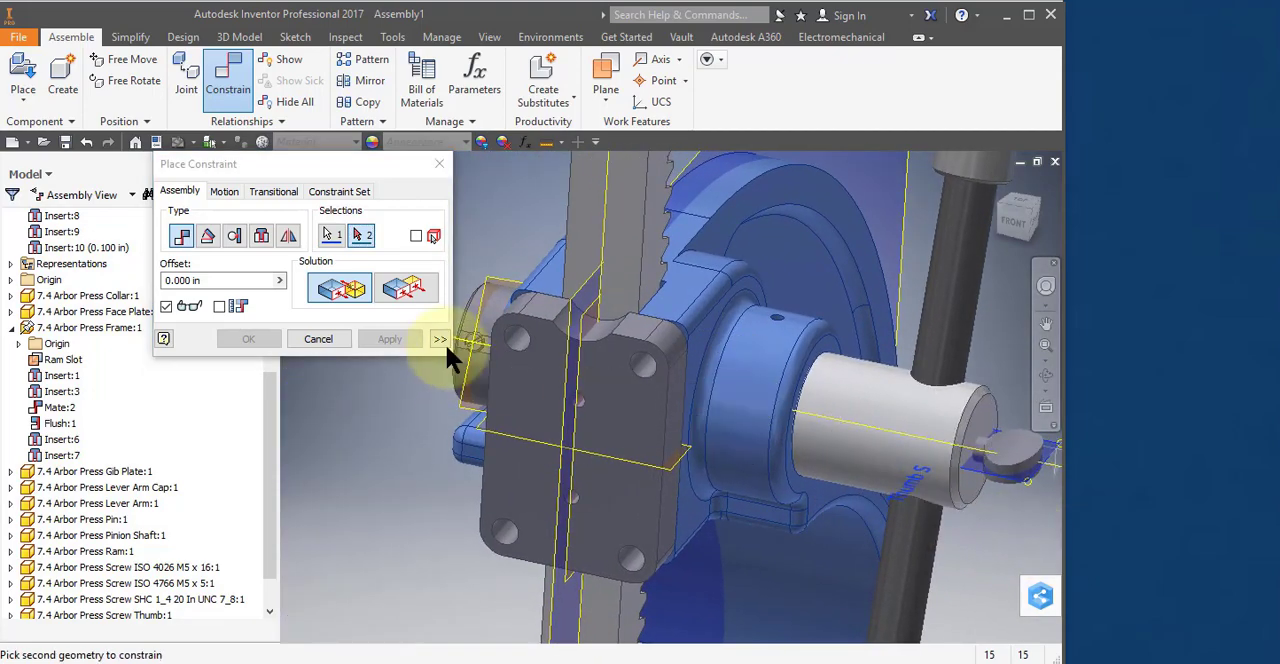
middle_click_drag(529, 343, 765, 505, "shift")
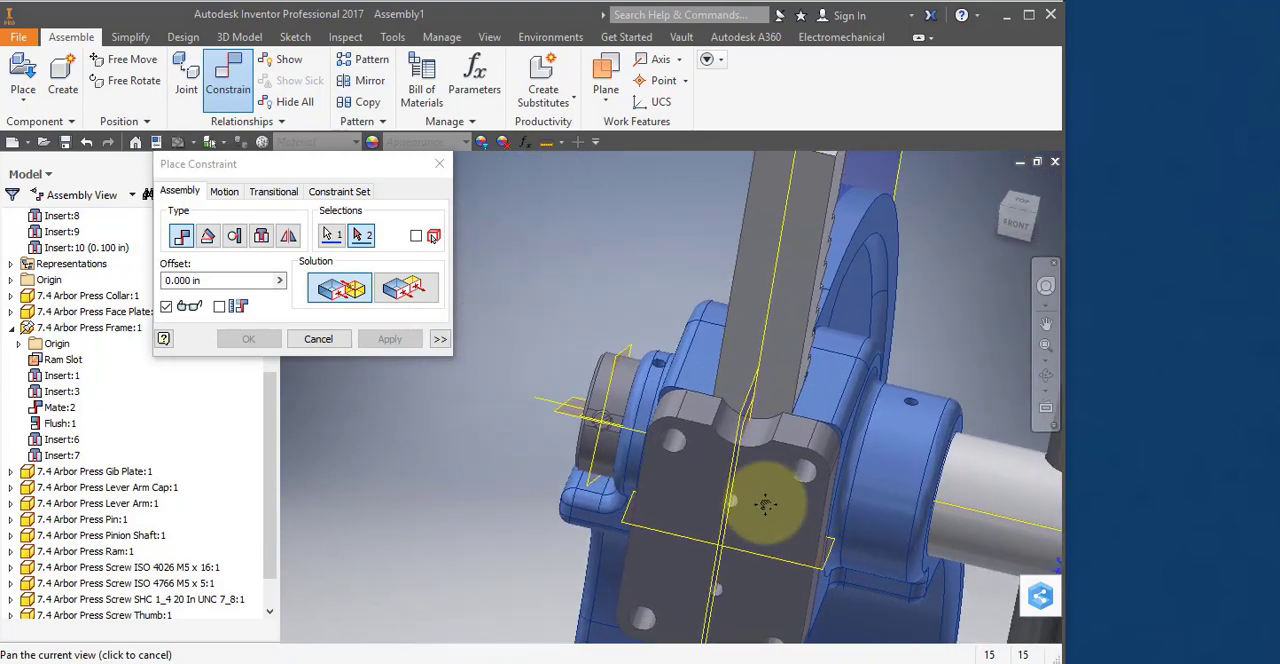
left_click(572, 420)
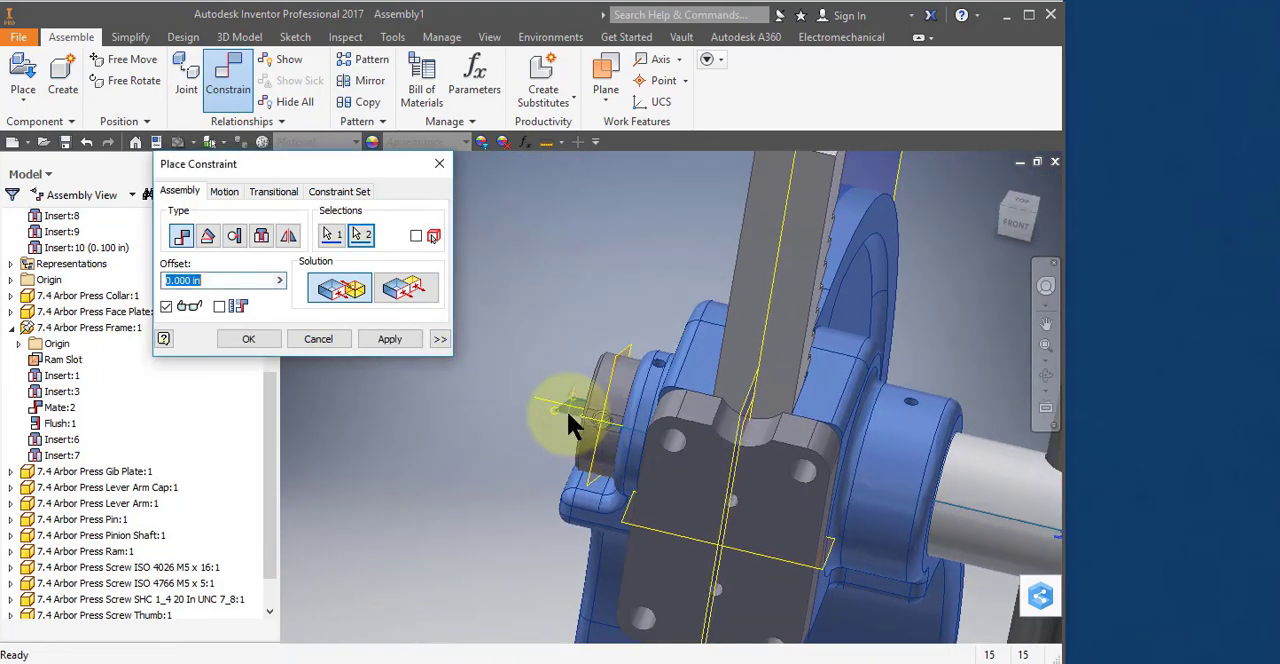
left_click(390, 339)
scroll(791, 485, "up", 3)
middle_click_drag(797, 508, 710, 432)
mouse_move(775, 455)
middle_mouse_down("shift")
mouse_move(745, 441)
mouse_move(770, 436)
middle_mouse_up("shift")
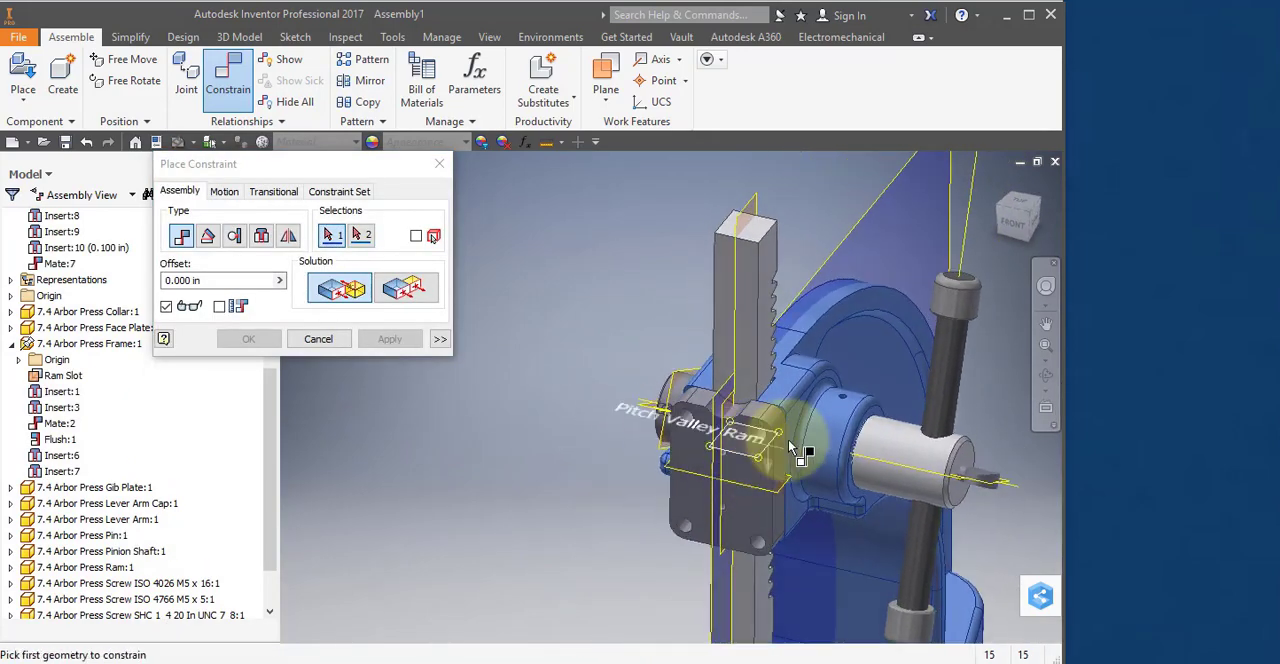
left_click(318, 340)
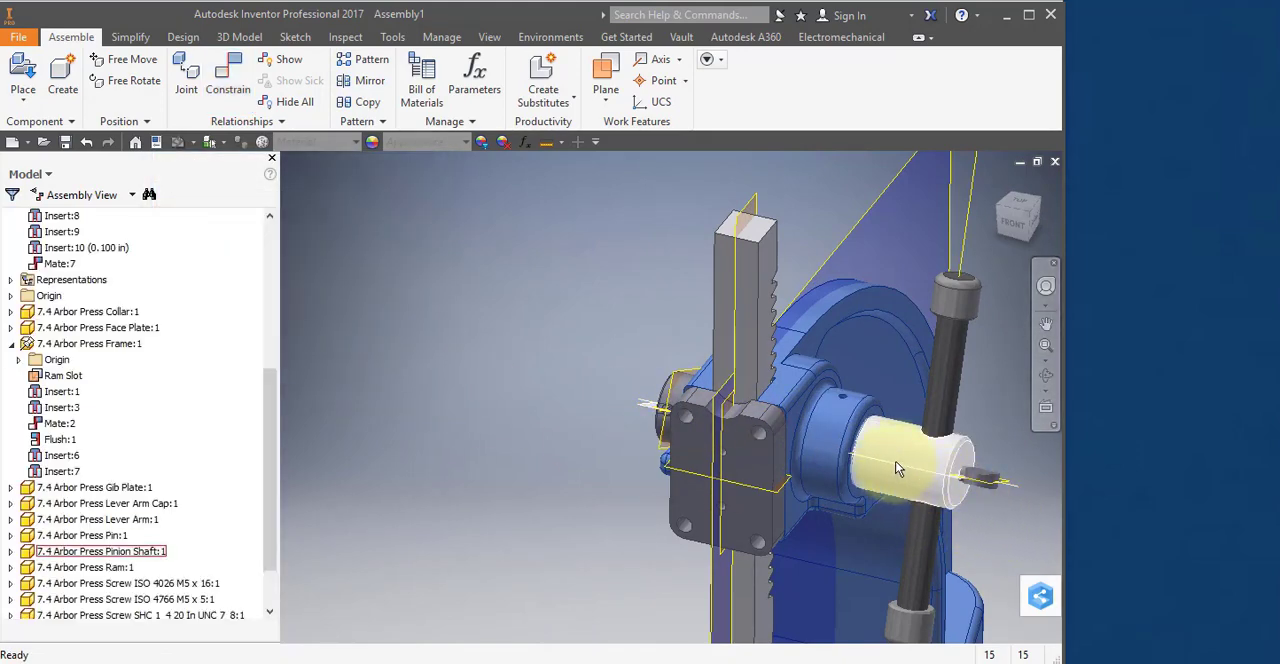
Rotate the pinion shaft to check how the lever arm and thumb screw move with it, and return the arm to roughly upright.
left_click_drag(895, 461, 949, 389)
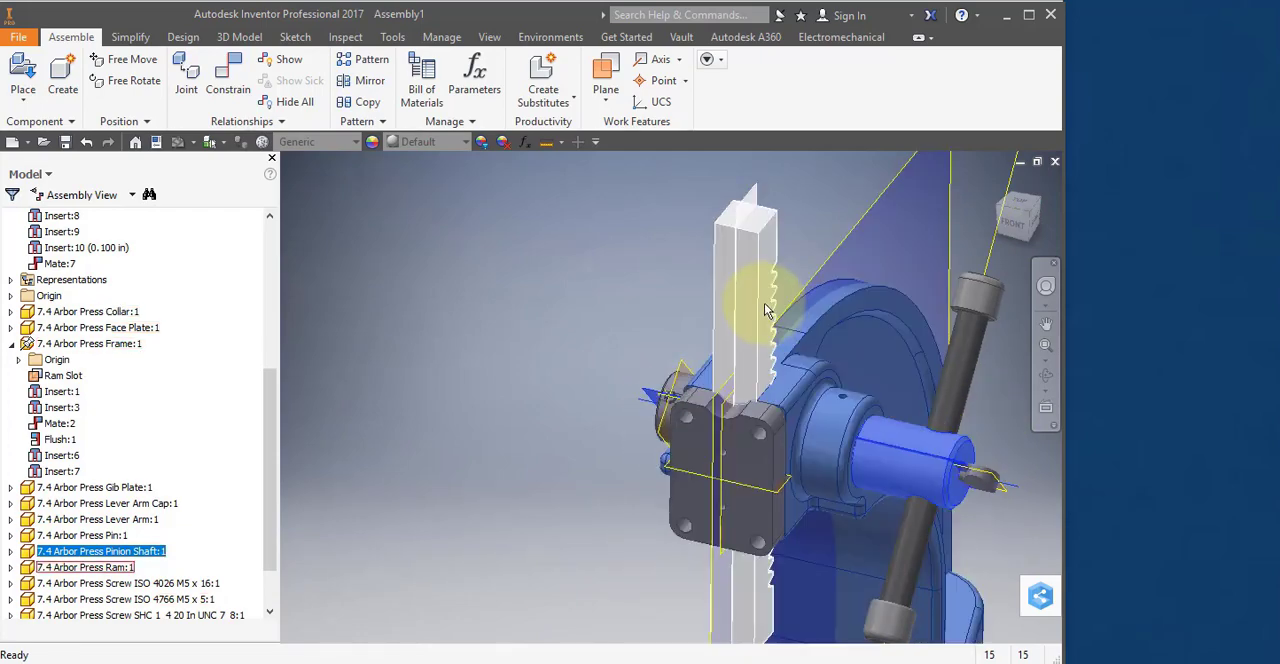
left_click_drag(875, 484, 709, 510)
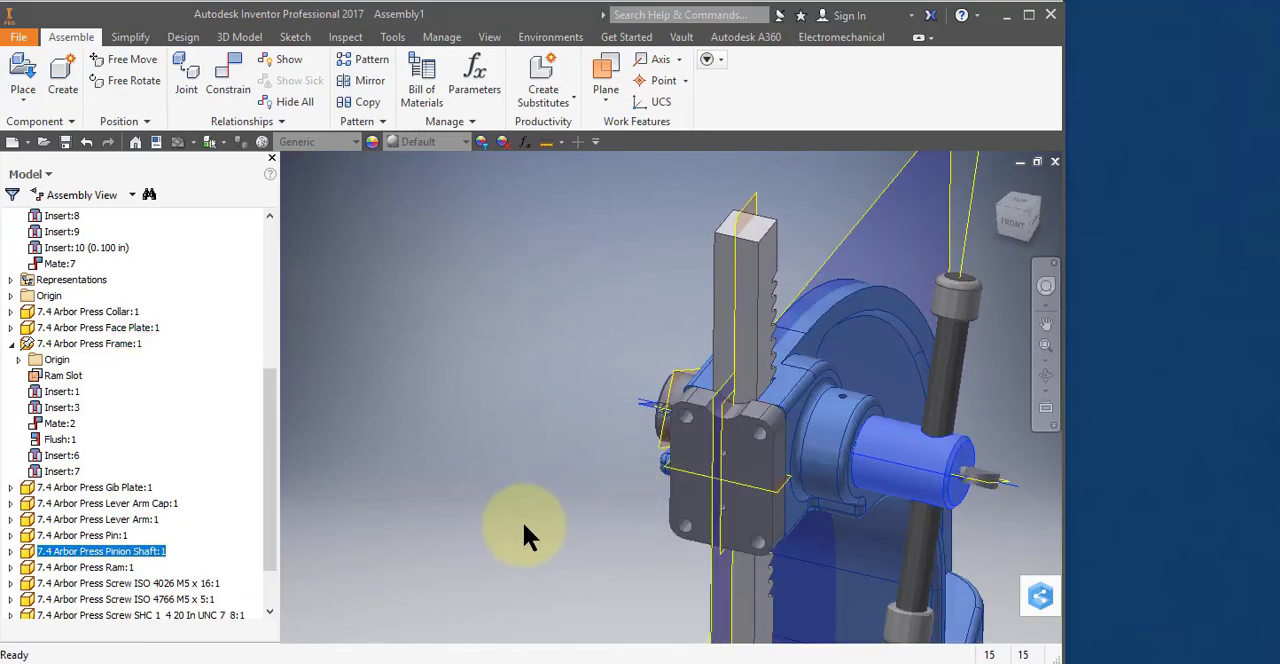
middle_click_drag(529, 507, 404, 350)
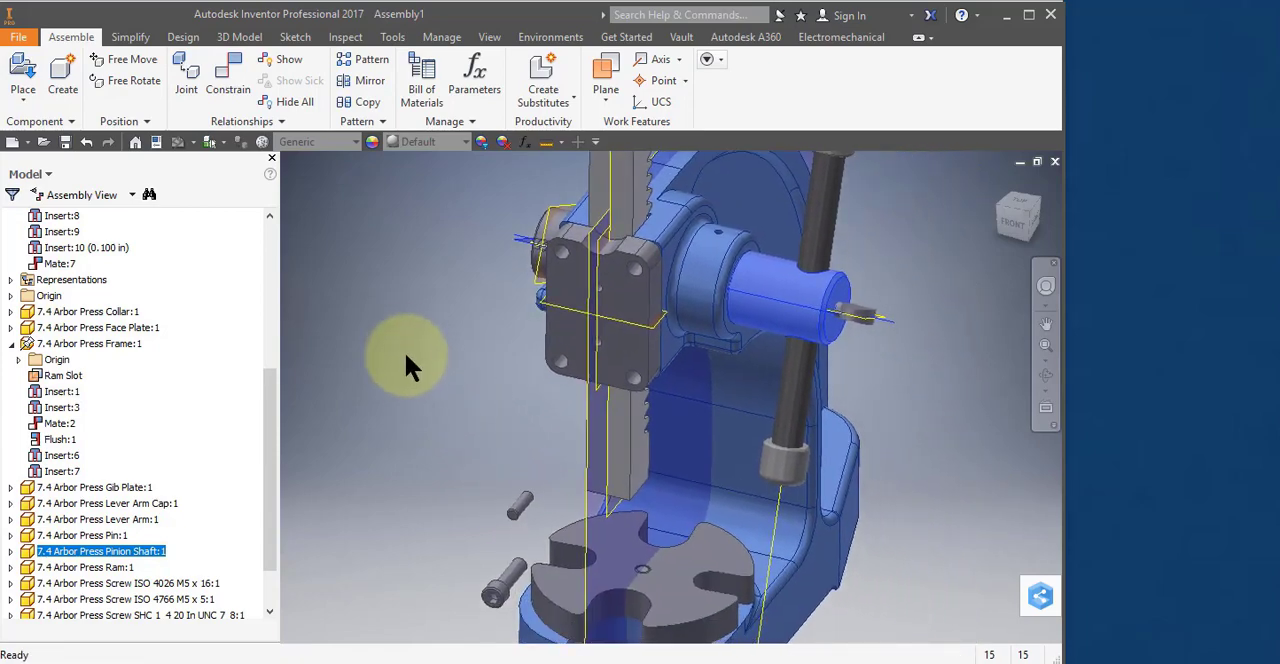
Move the loose SHC 1_4 20 screw beside the face plate and rotate it so the underside of its head faces the view.
left_click(516, 570)
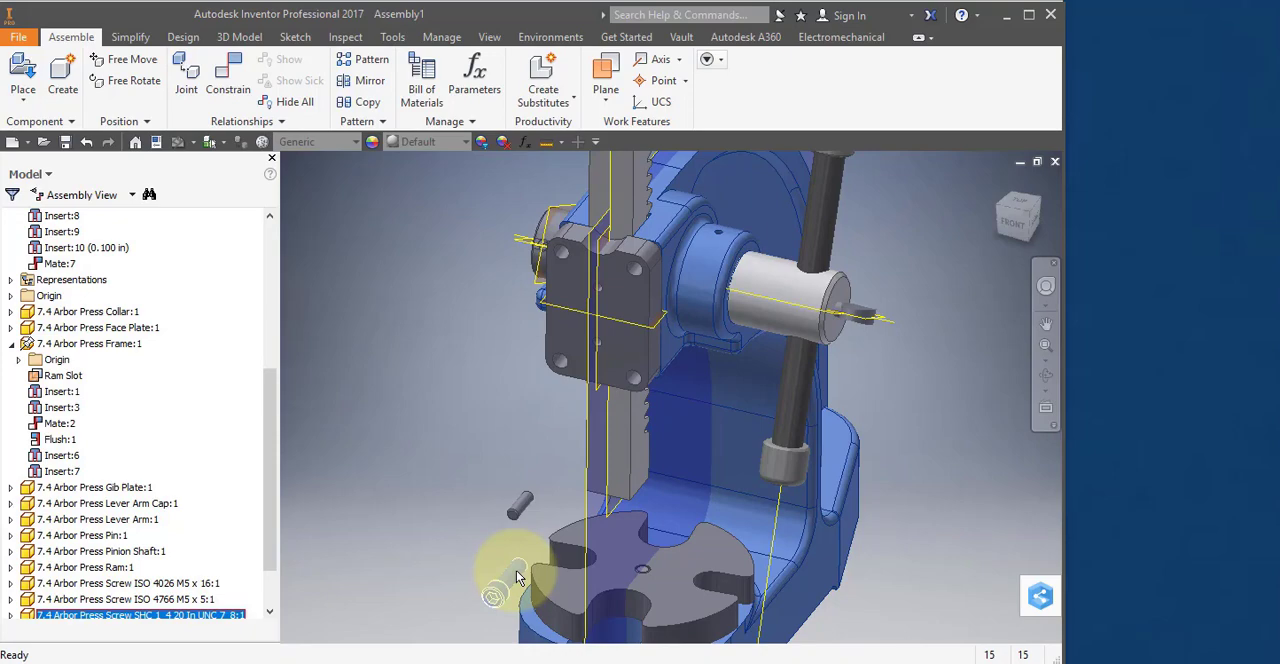
left_click_drag(516, 570, 337, 143)
left_click(152, 80)
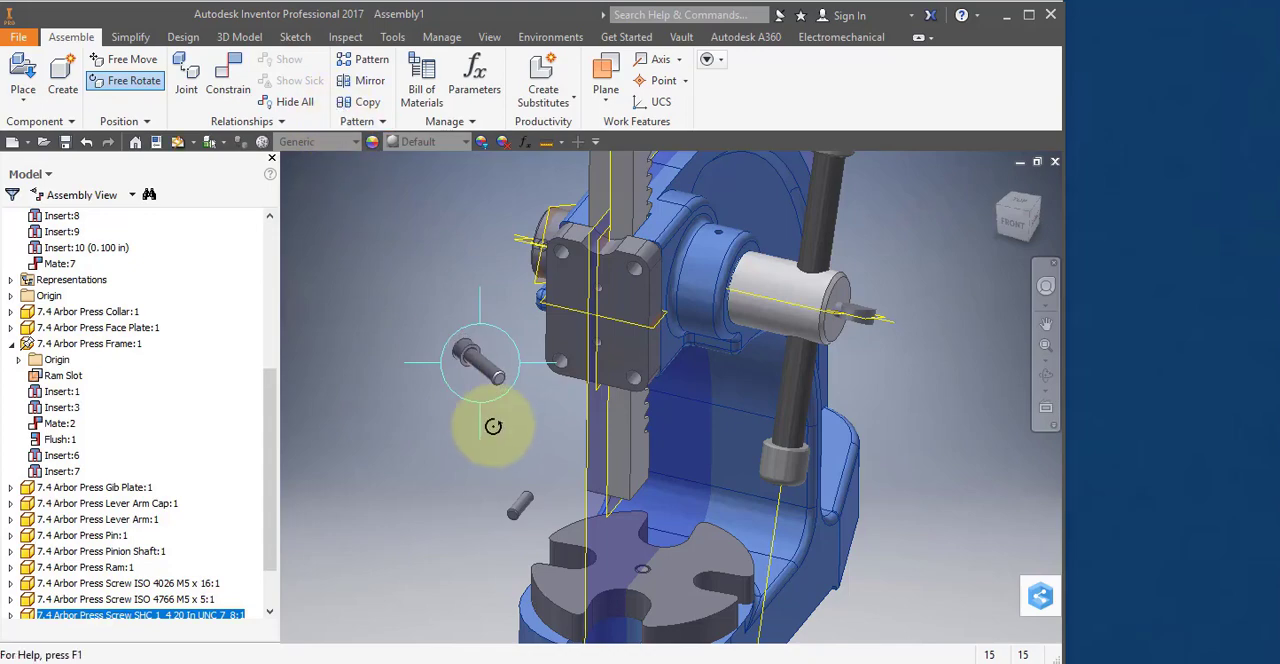
scroll(500, 392, "up", 2)
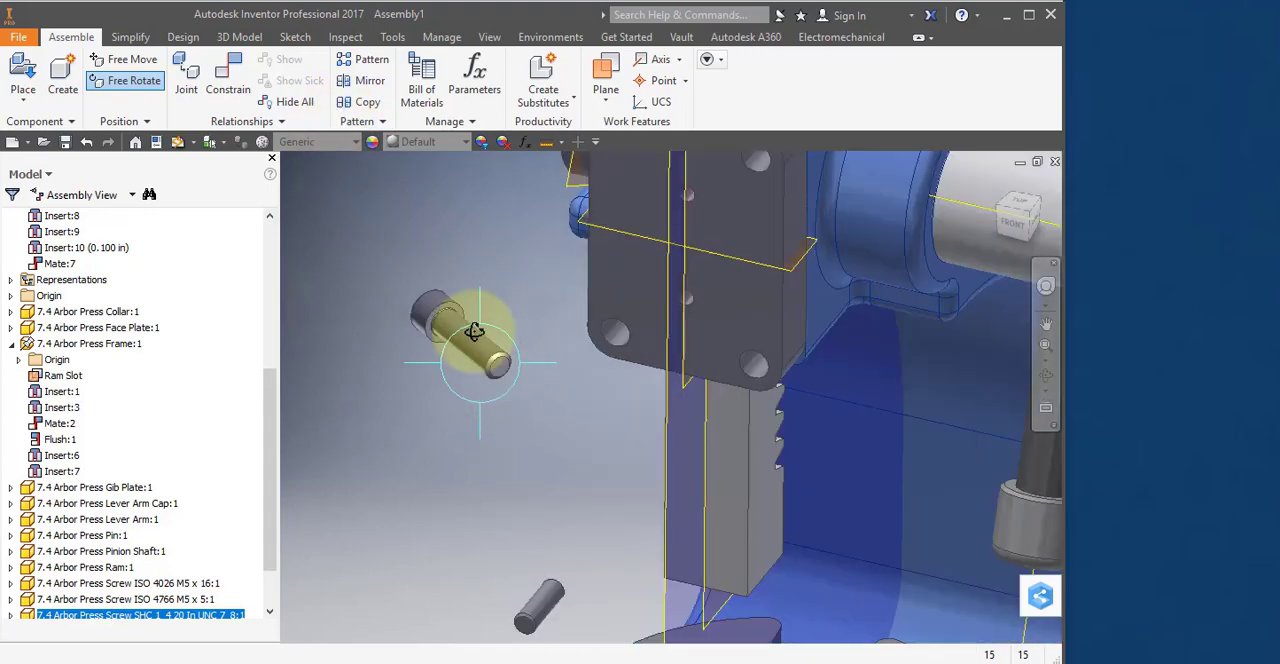
left_click_drag(466, 347, 489, 253)
key("Escape")
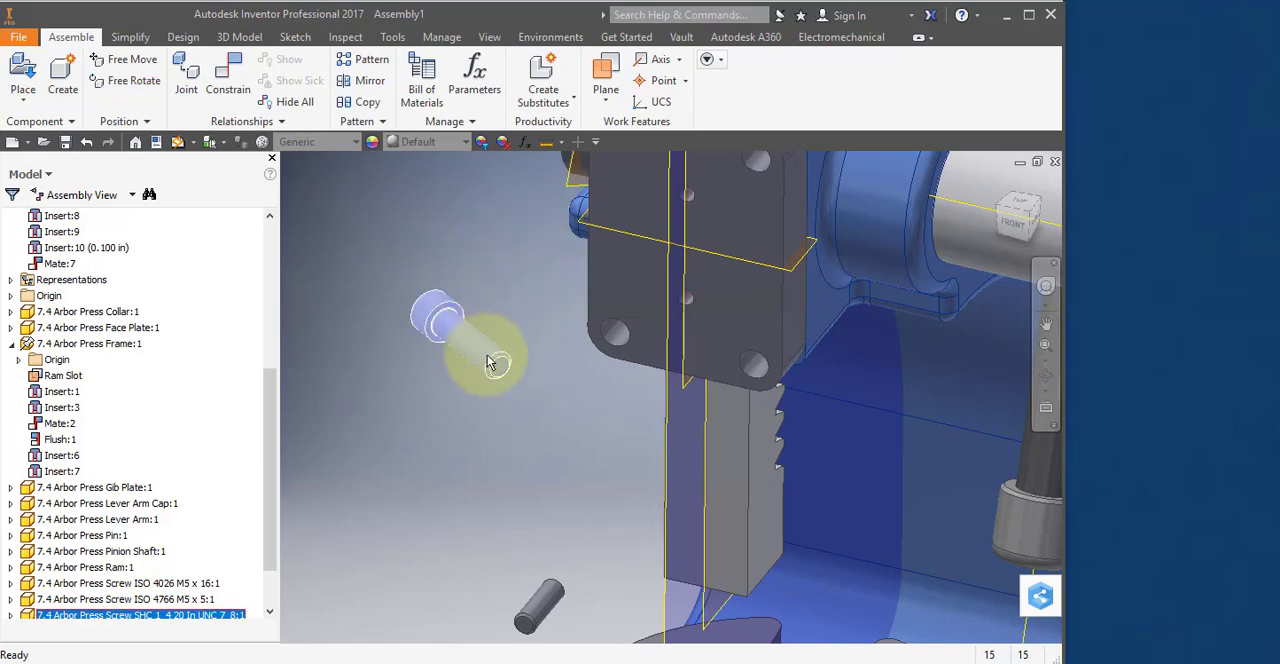
Insert the SHC 1_4 20 screw's shank edge under the head into the face plate's lower-left corner hole with a 0.000 in offset.
right_click(384, 320)
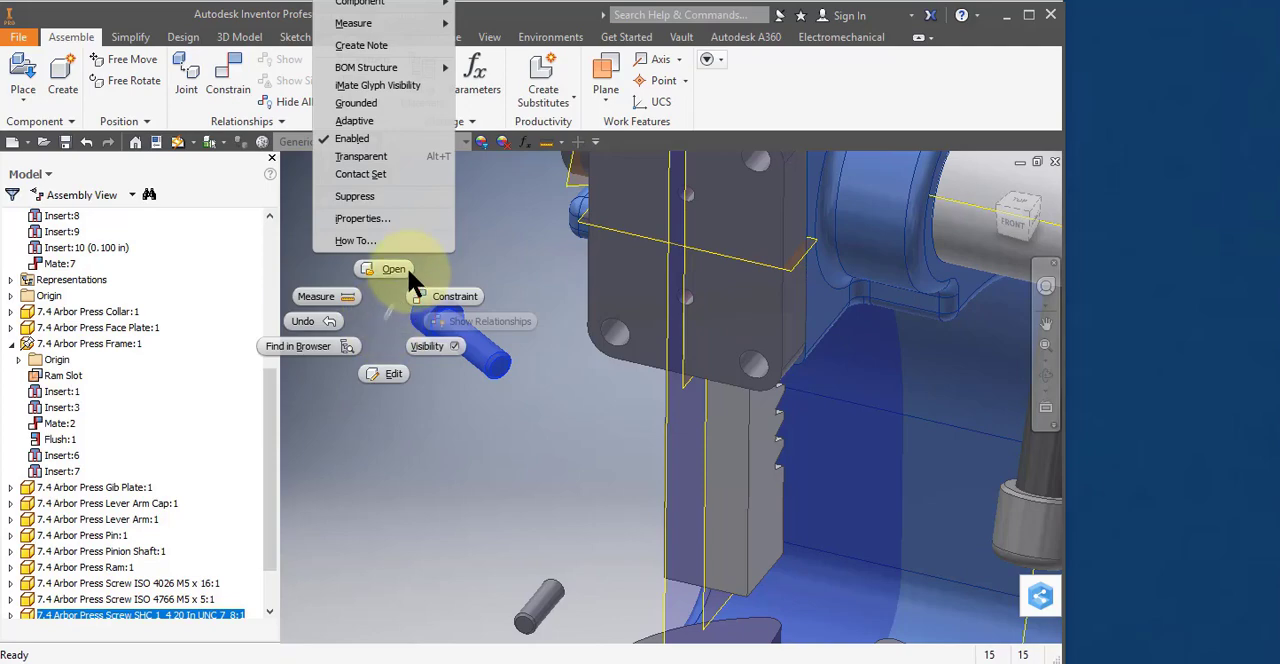
left_click(455, 297)
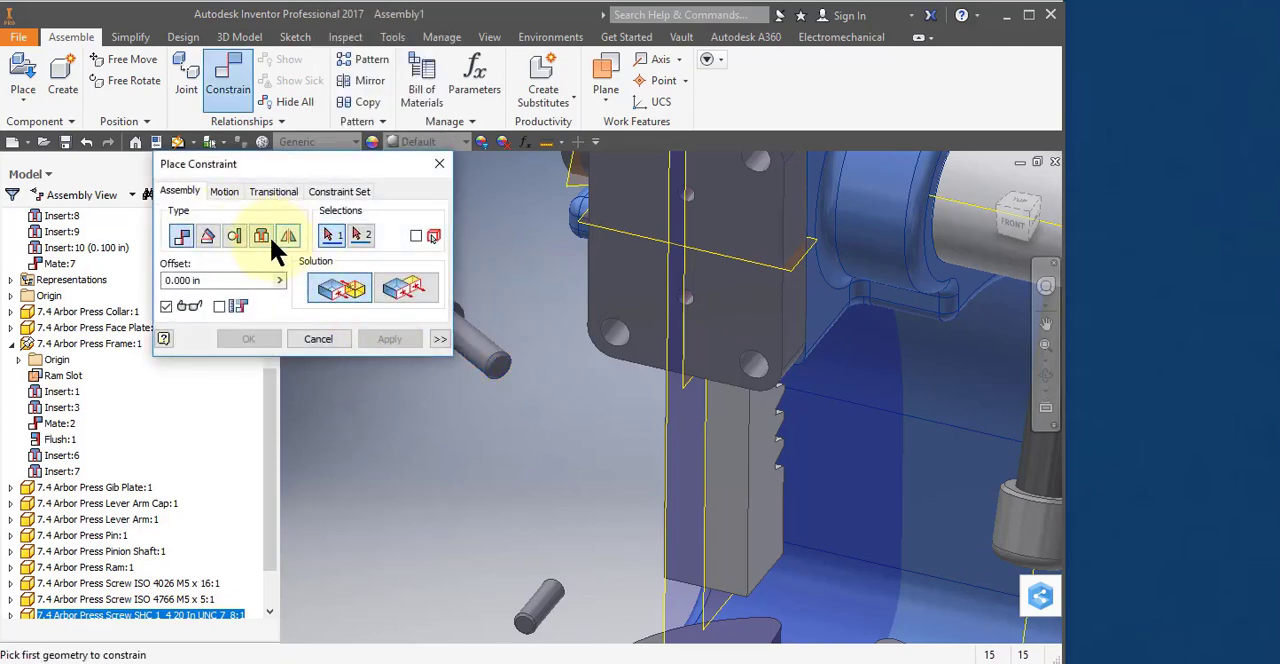
left_click(261, 236)
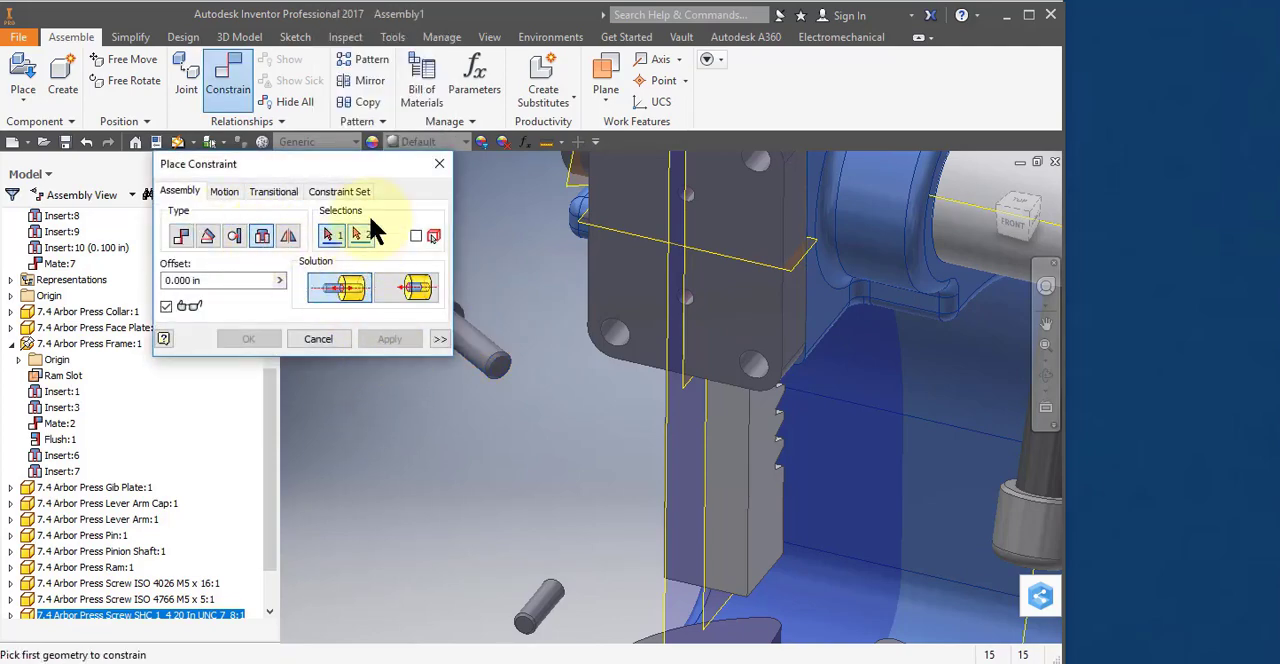
left_click_drag(373, 161, 322, 169)
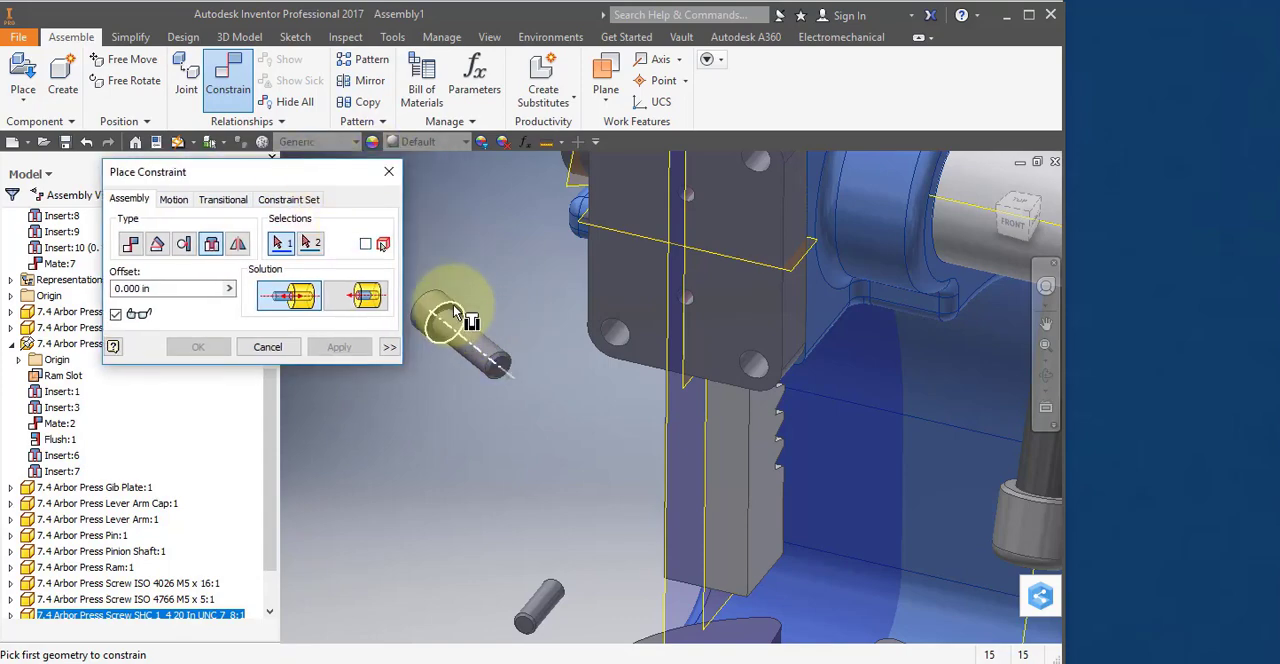
scroll(453, 305, "down", 3)
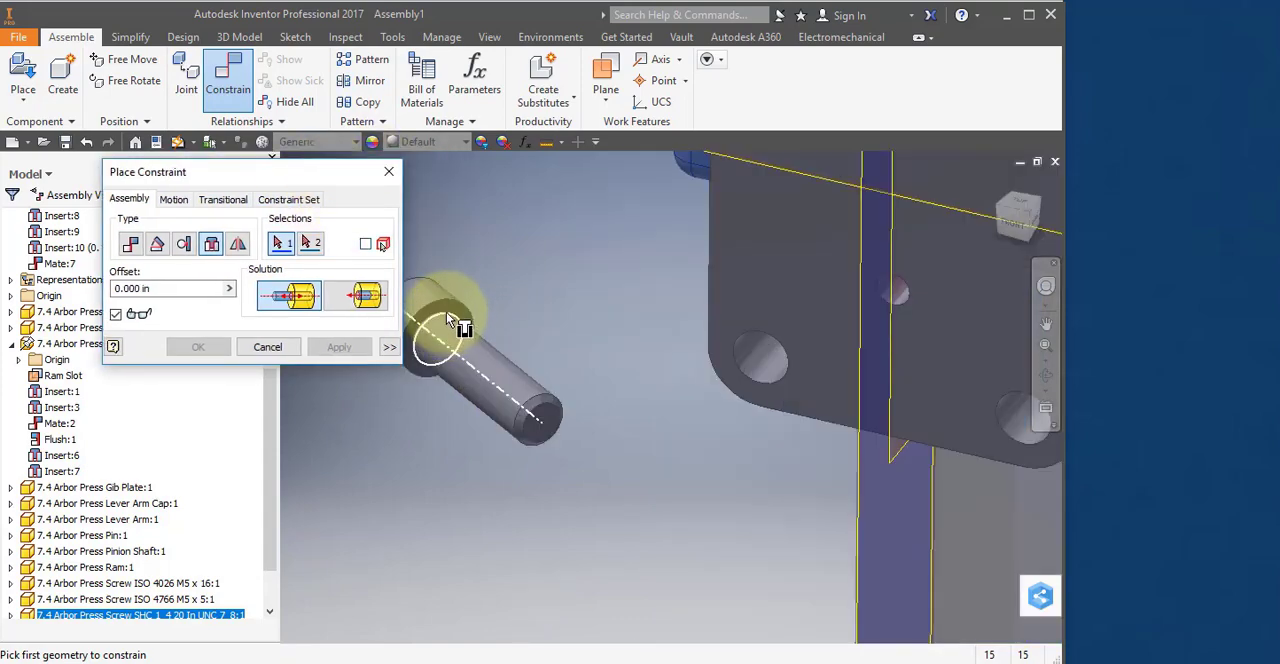
scroll(446, 318, "down", 3)
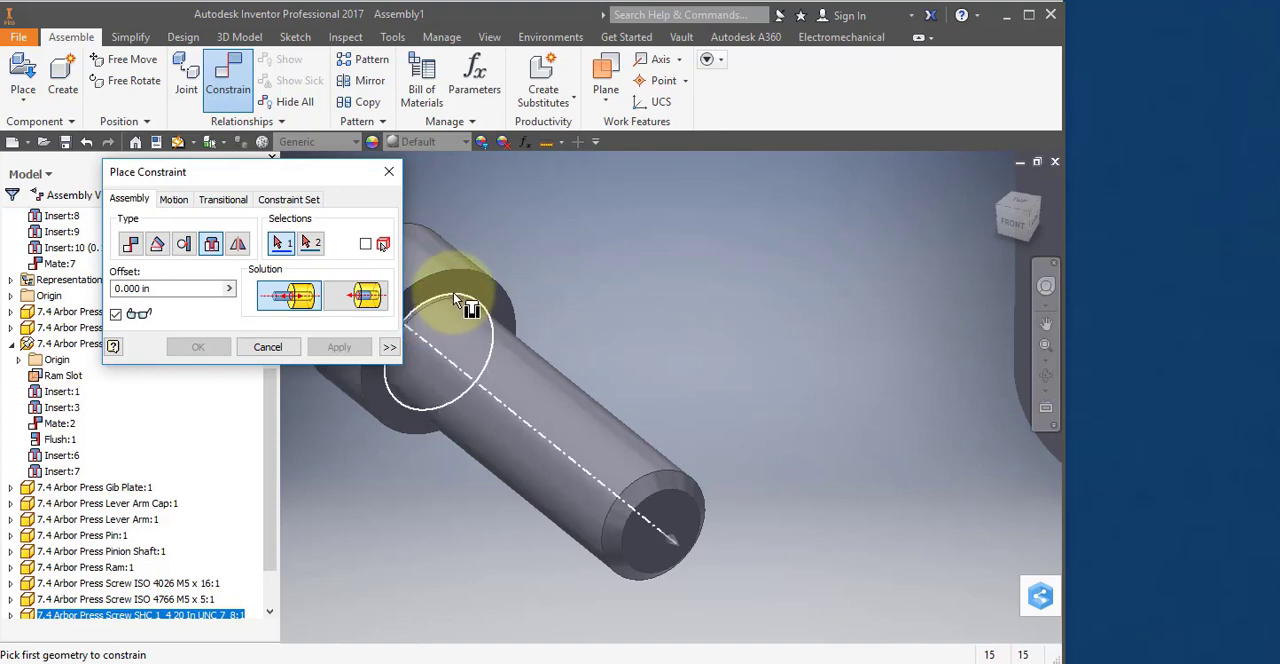
left_click(453, 292)
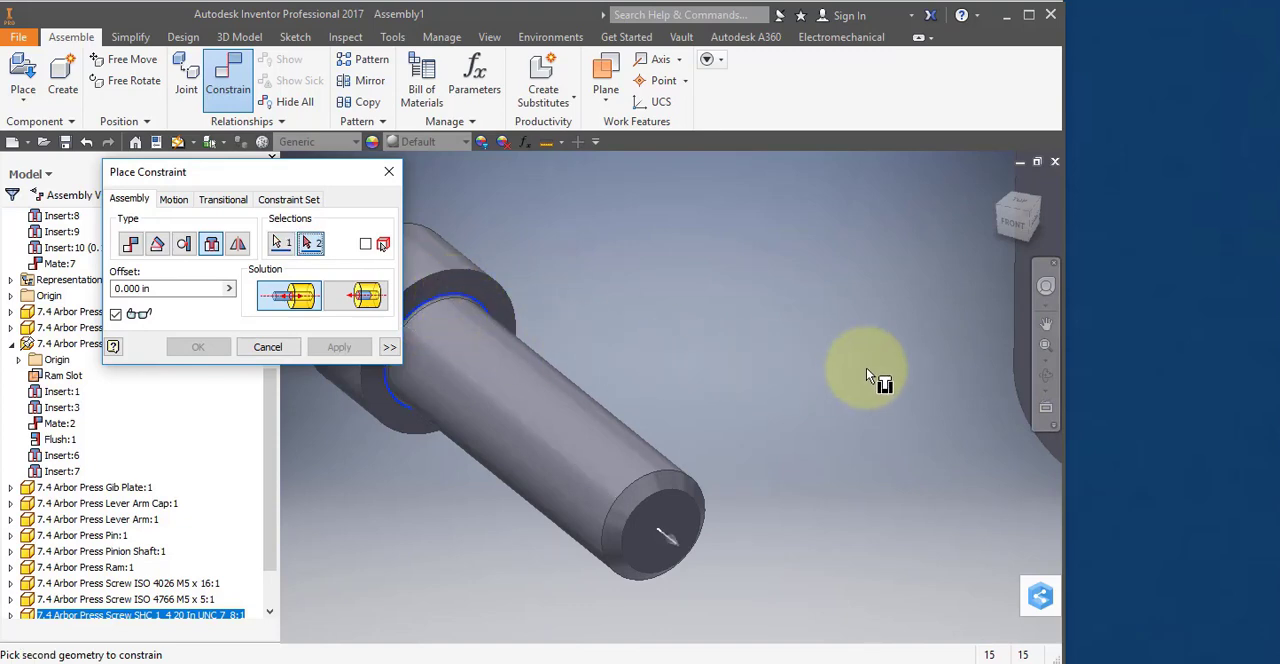
middle_click_drag(866, 368, 672, 414)
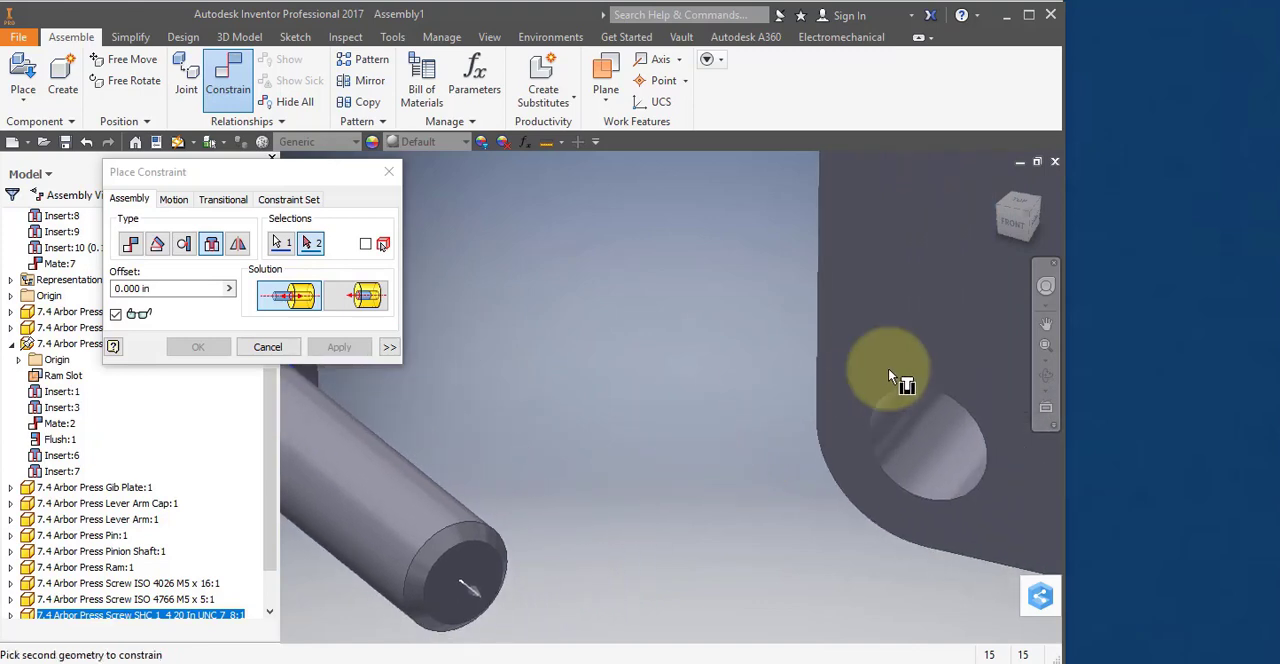
left_click(939, 389)
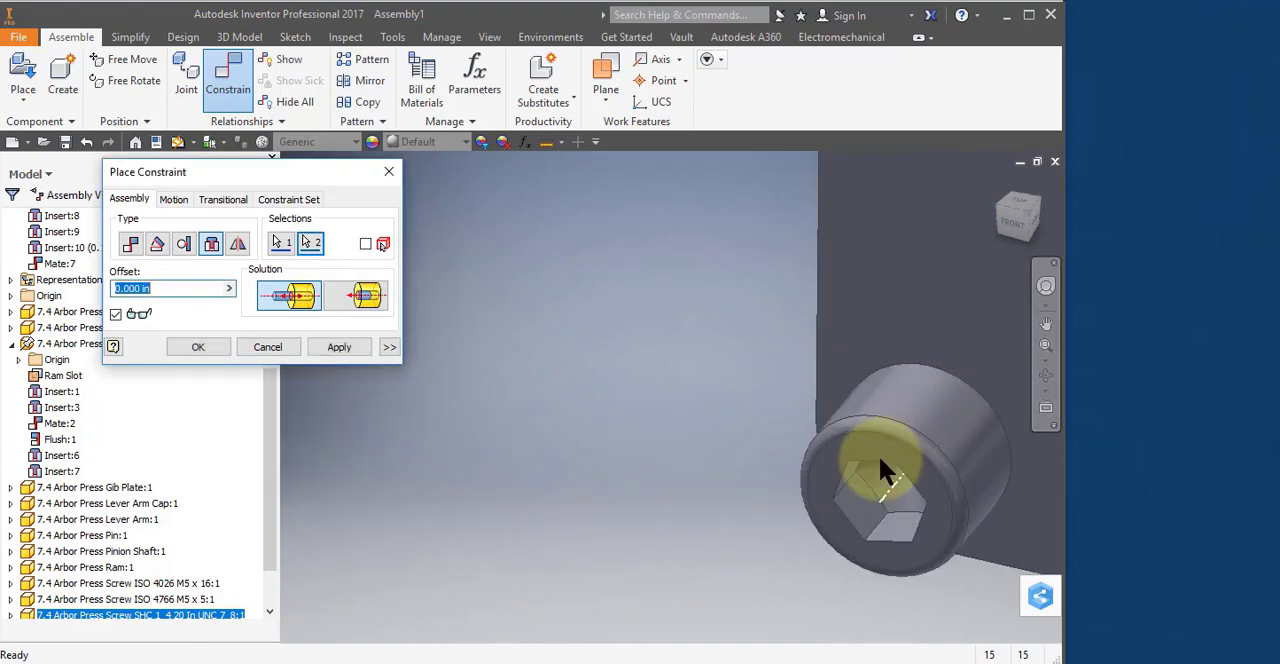
left_click(338, 346)
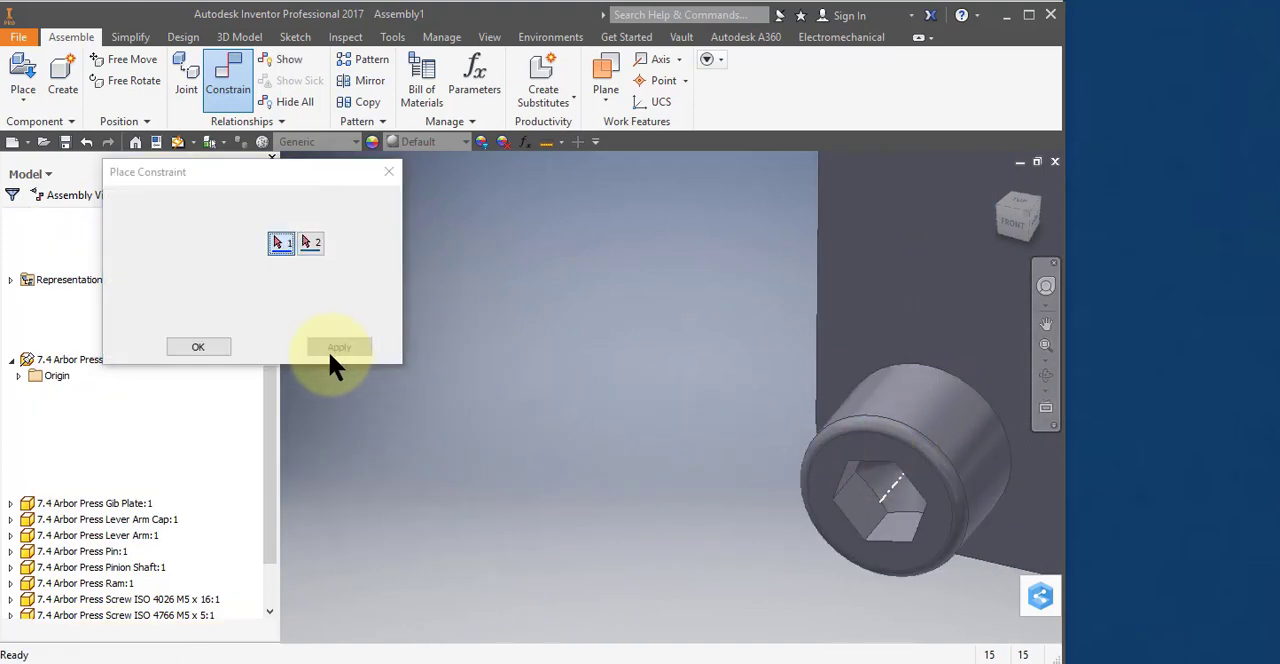
left_click(276, 344)
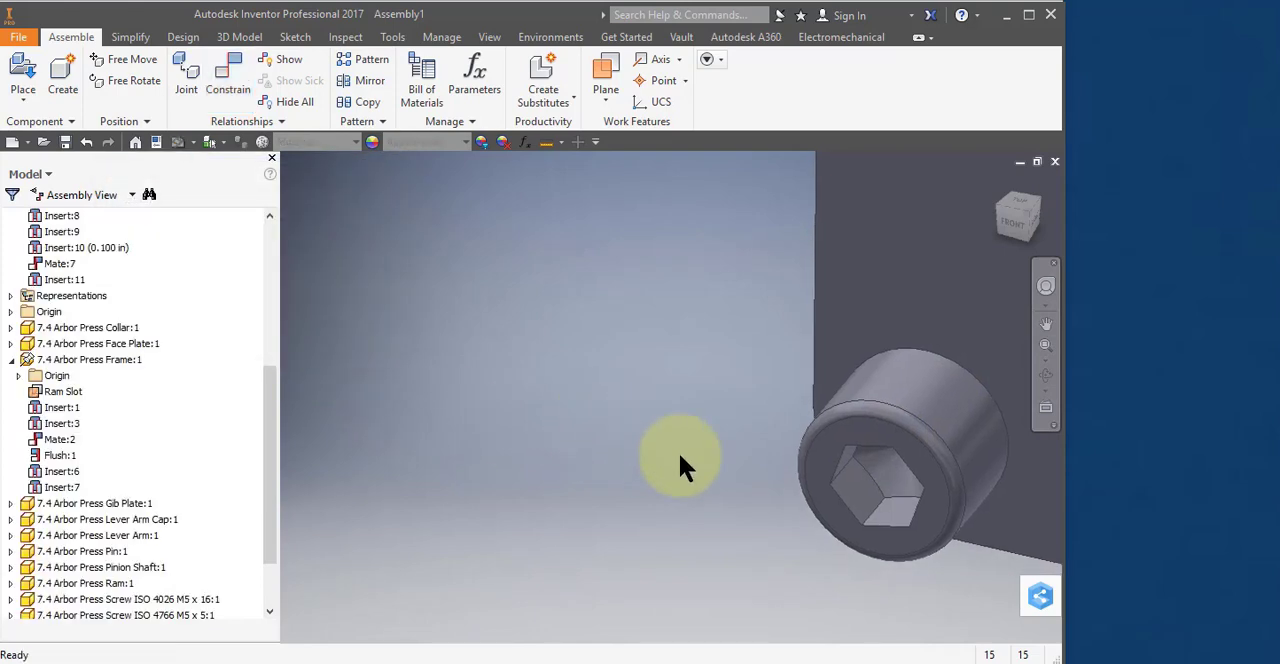
Add three more copies of the SHC 1_4 20 screw beside the face plate and insert them into its remaining corner holes.
scroll(690, 451, "down", 5)
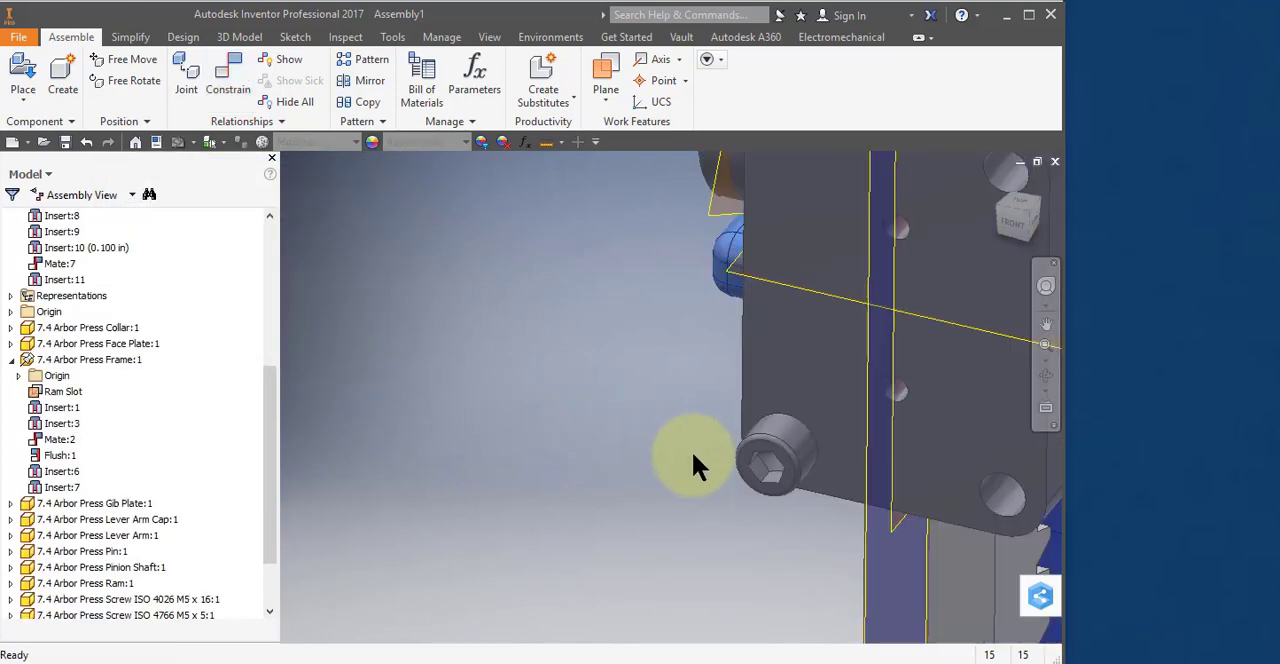
middle_click_drag(697, 462, 514, 457, "shift")
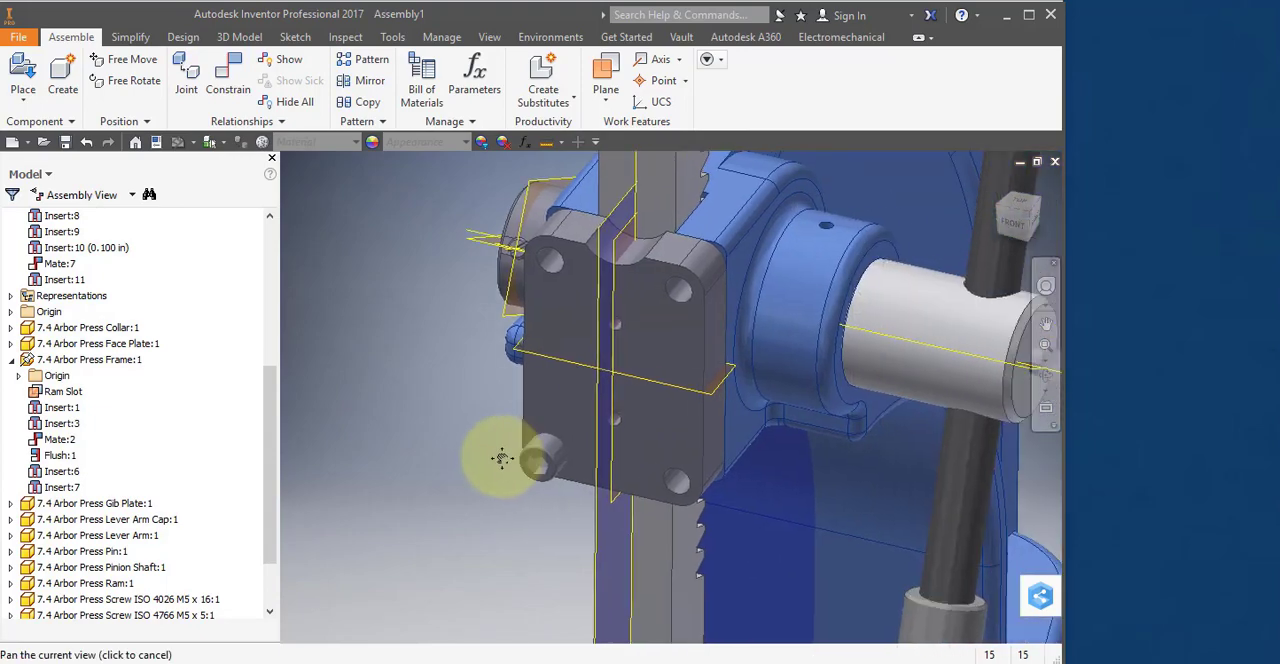
left_click(560, 462)
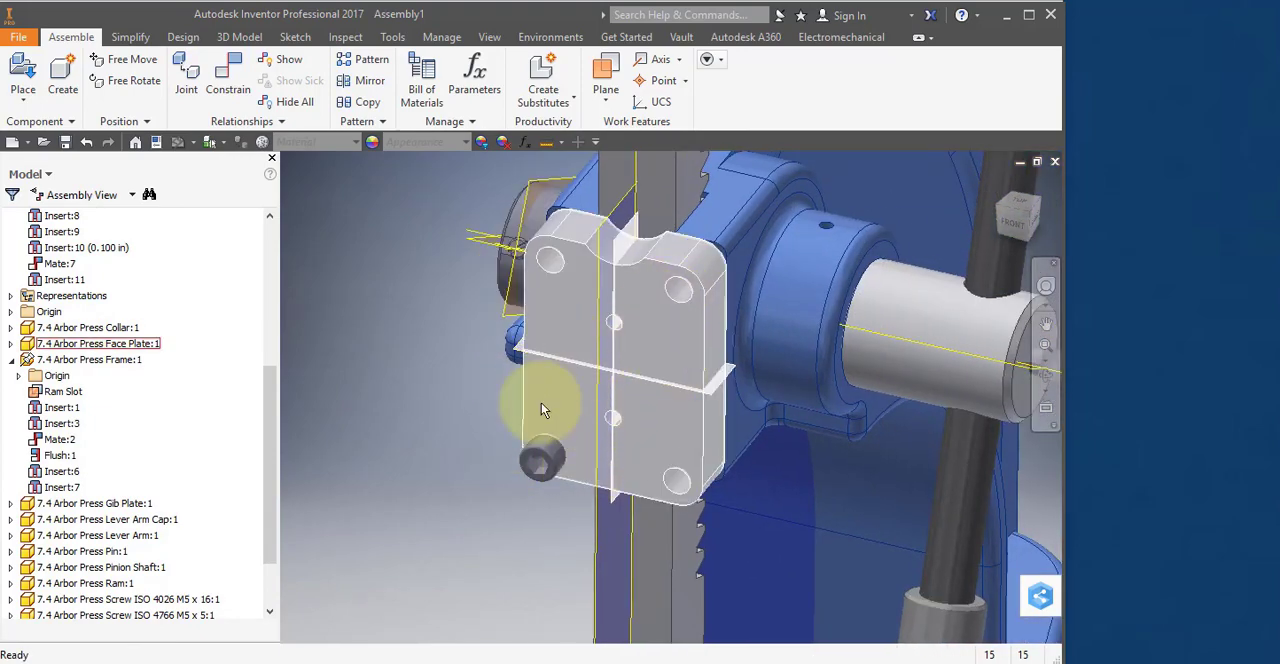
left_click_drag(263, 540, 262, 599)
left_click(511, 456)
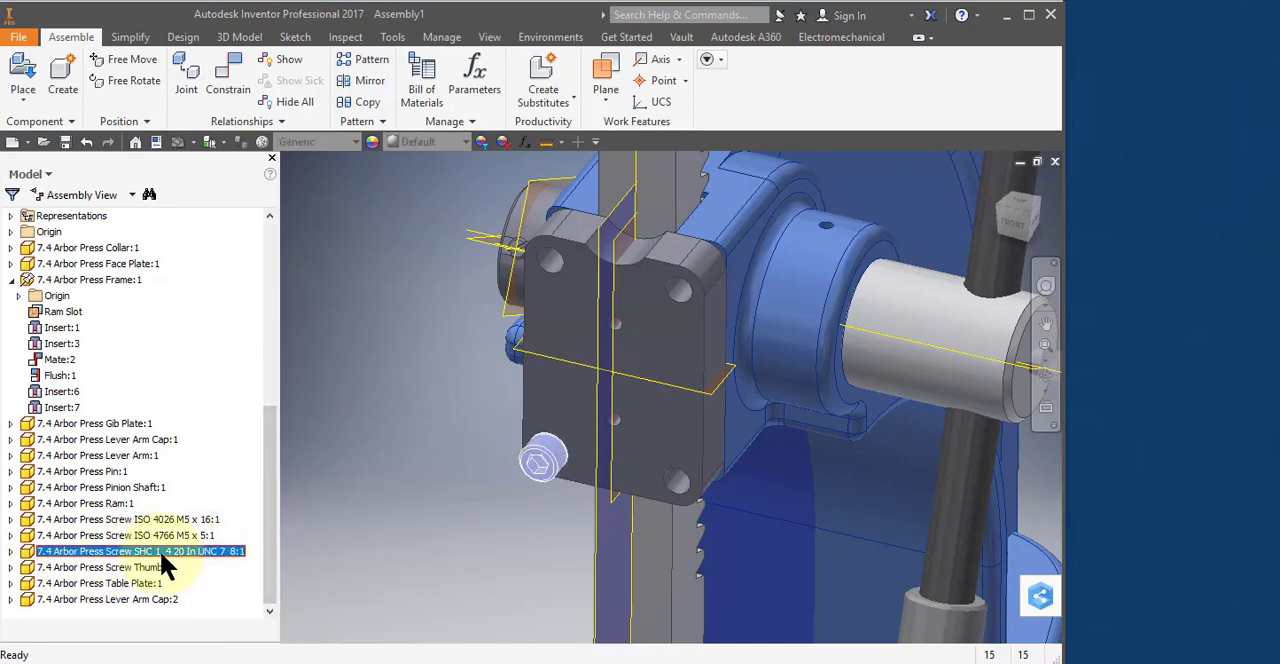
left_click(400, 460)
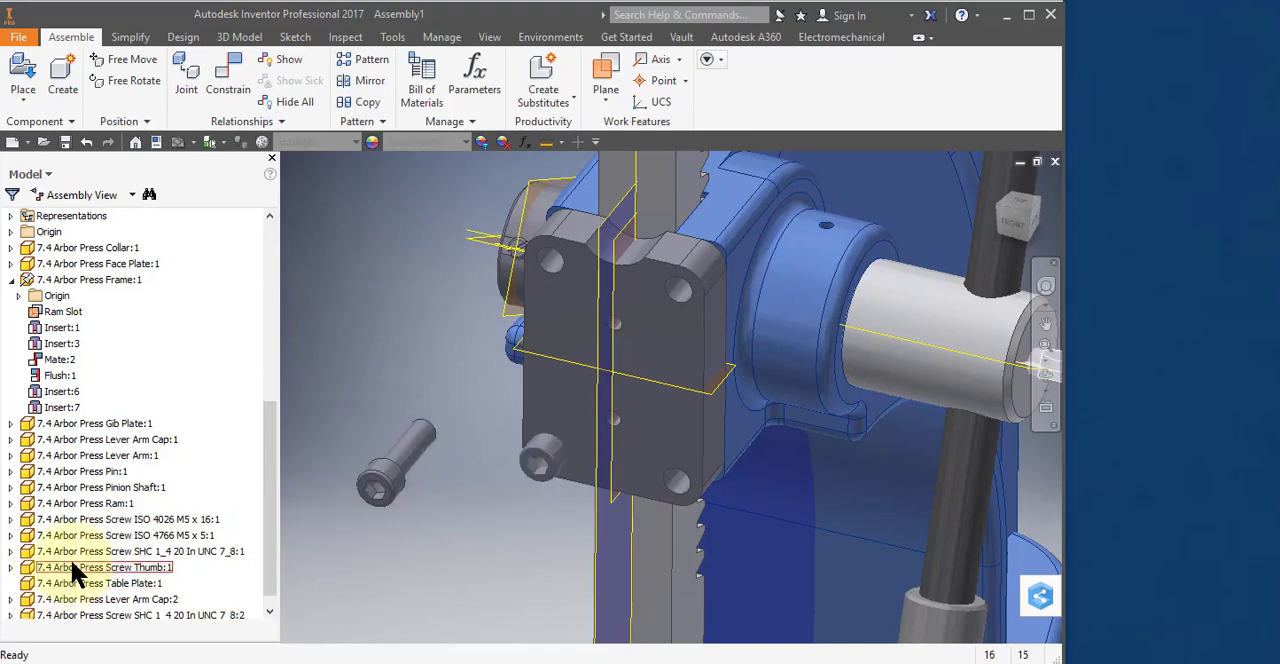
left_click_drag(75, 551, 374, 408)
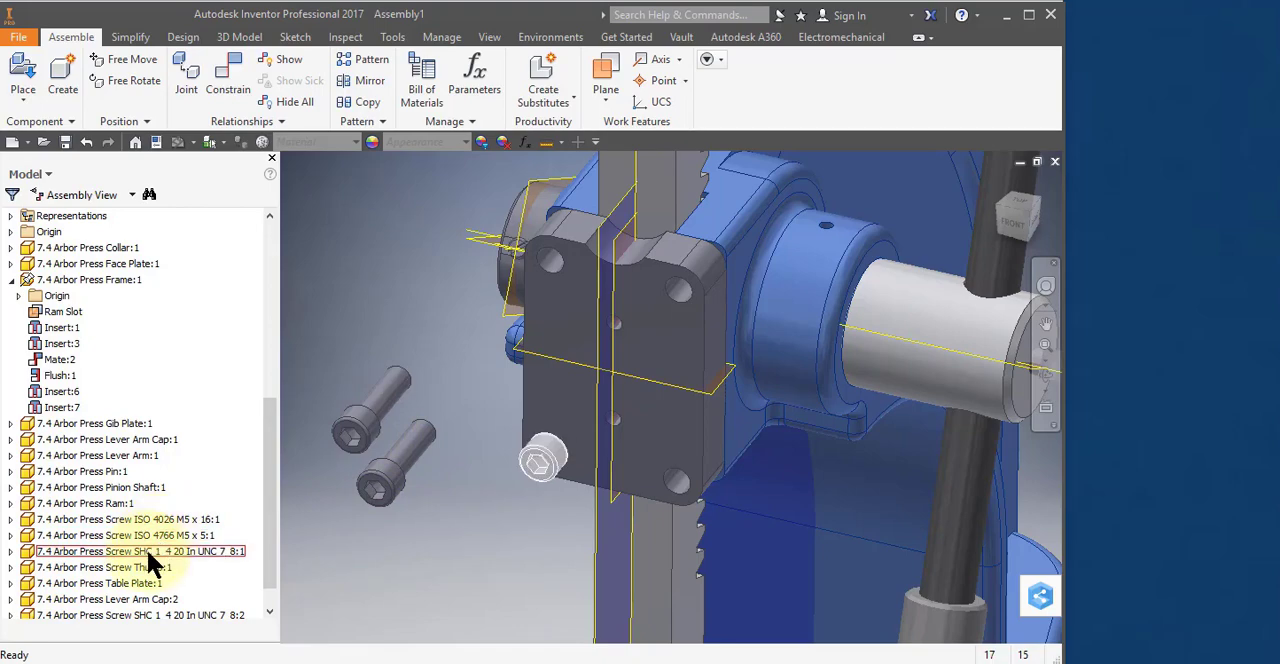
left_click_drag(146, 551, 460, 530)
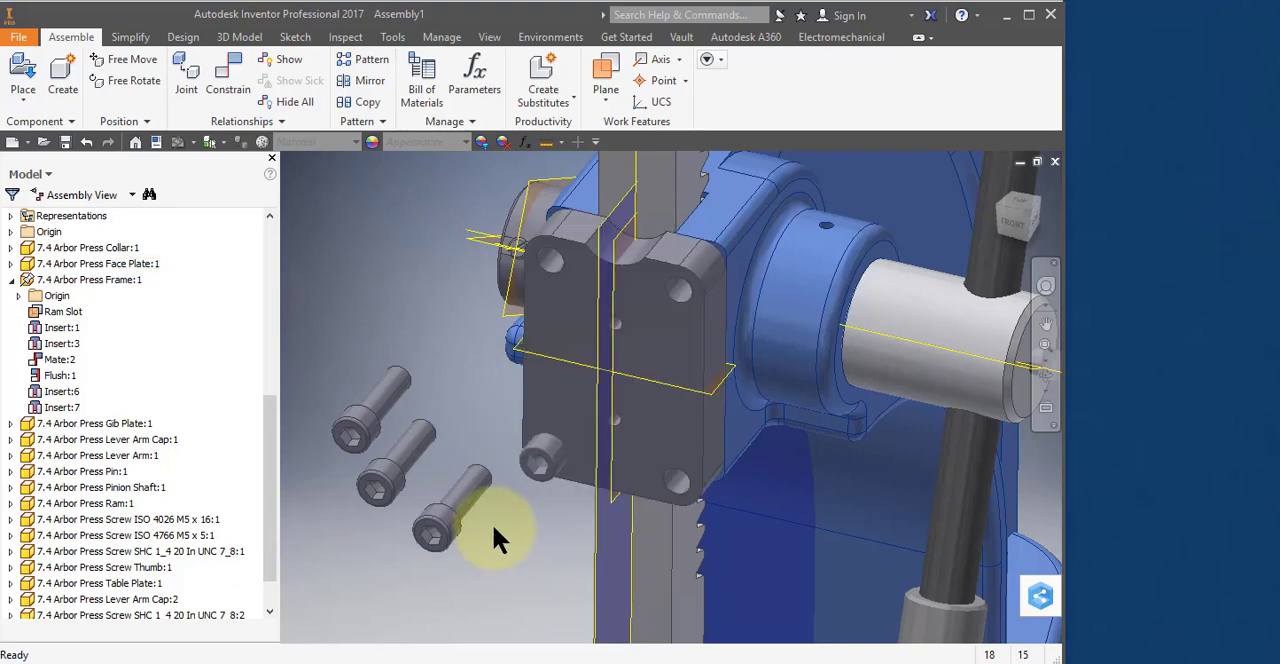
left_click(663, 480)
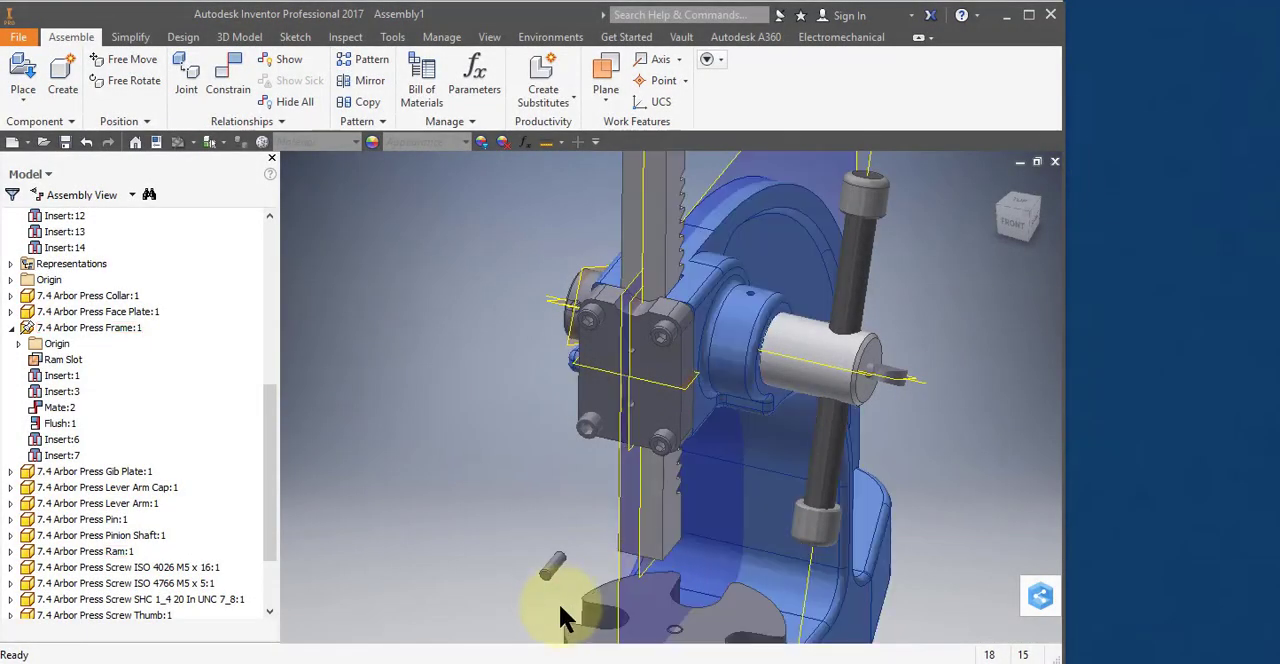
Move the loose ISO 4026 M5 x 16 screw up beside the face plate and add three more copies of it there.
left_click(558, 570)
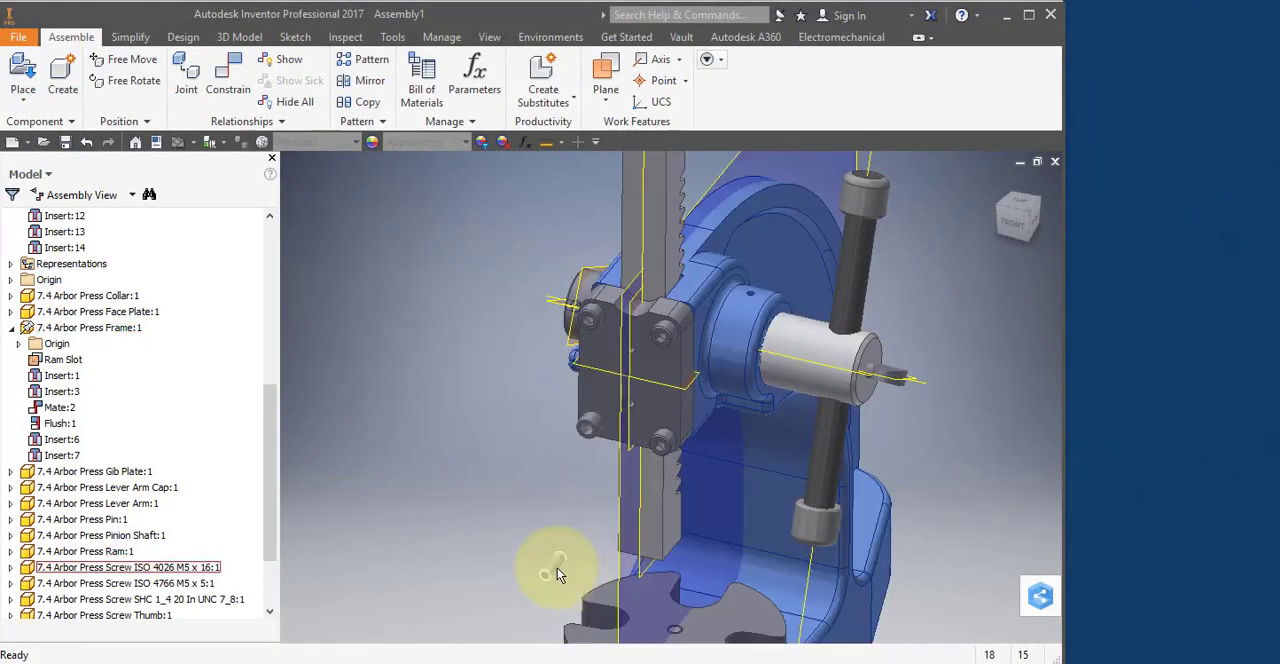
left_click_drag(558, 566, 548, 445)
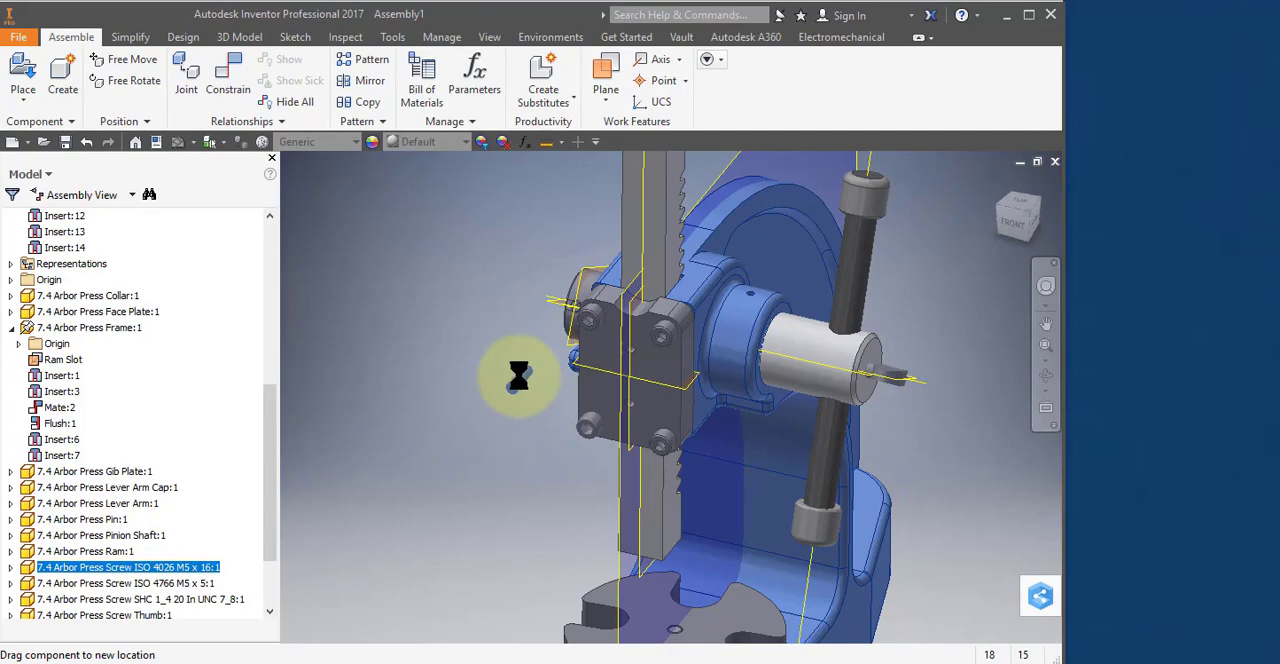
scroll(515, 381, "up", 3)
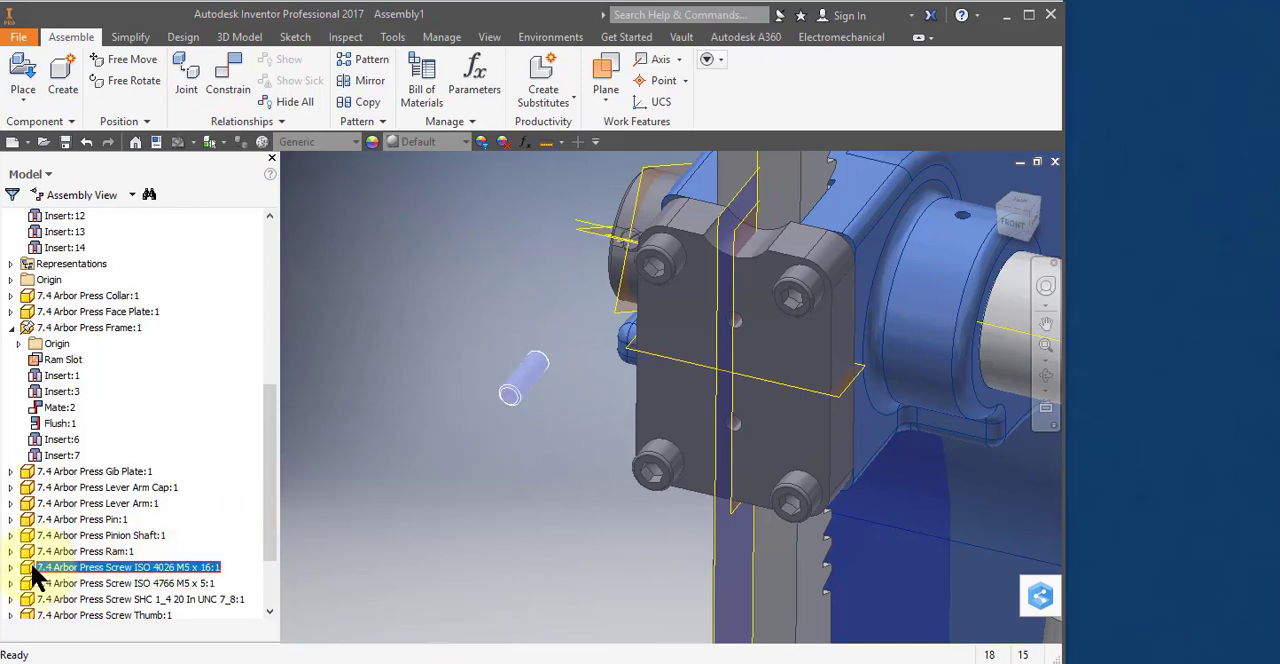
left_click_drag(30, 567, 451, 428)
left_click_drag(475, 345, 473, 352)
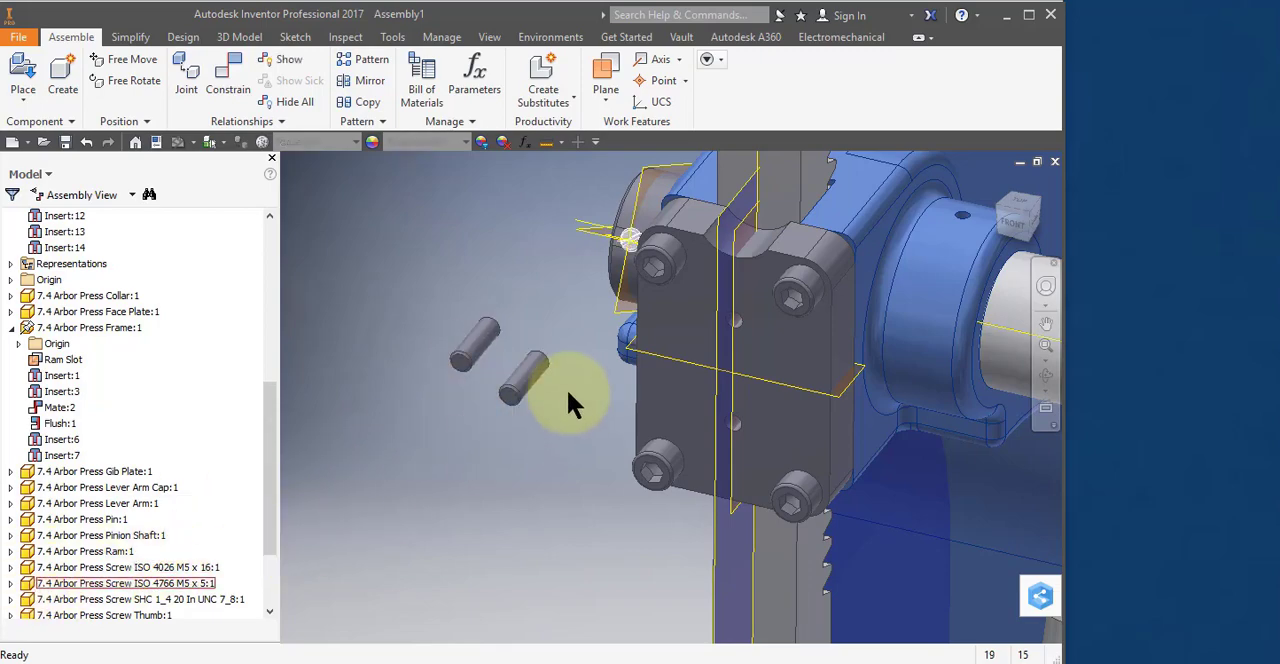
left_click(529, 366)
left_click_drag(62, 562, 438, 305)
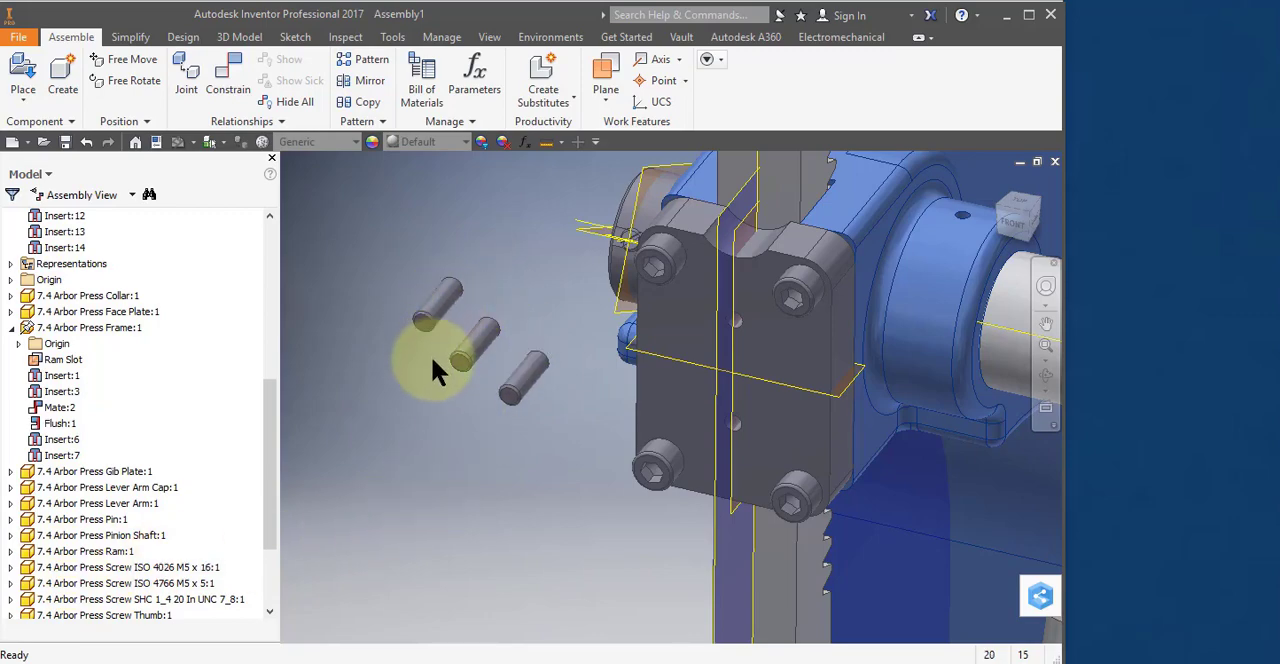
left_click(88, 567)
left_click_drag(85, 567, 311, 490)
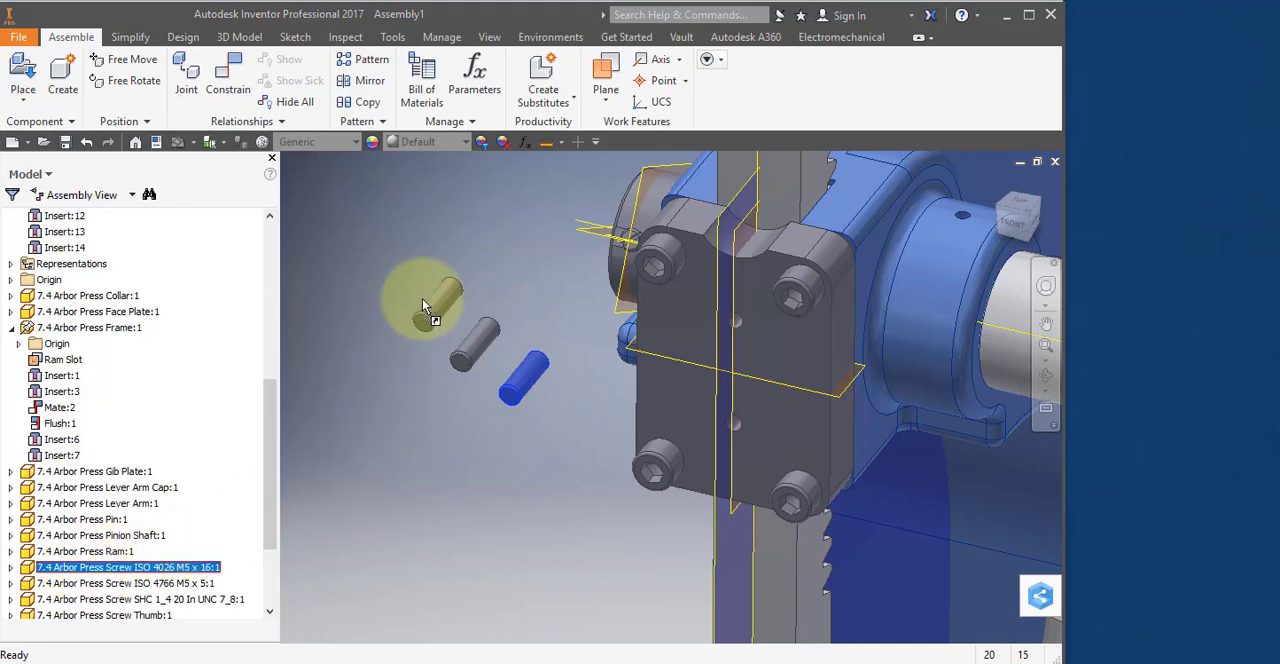
left_click_drag(420, 285, 414, 267)
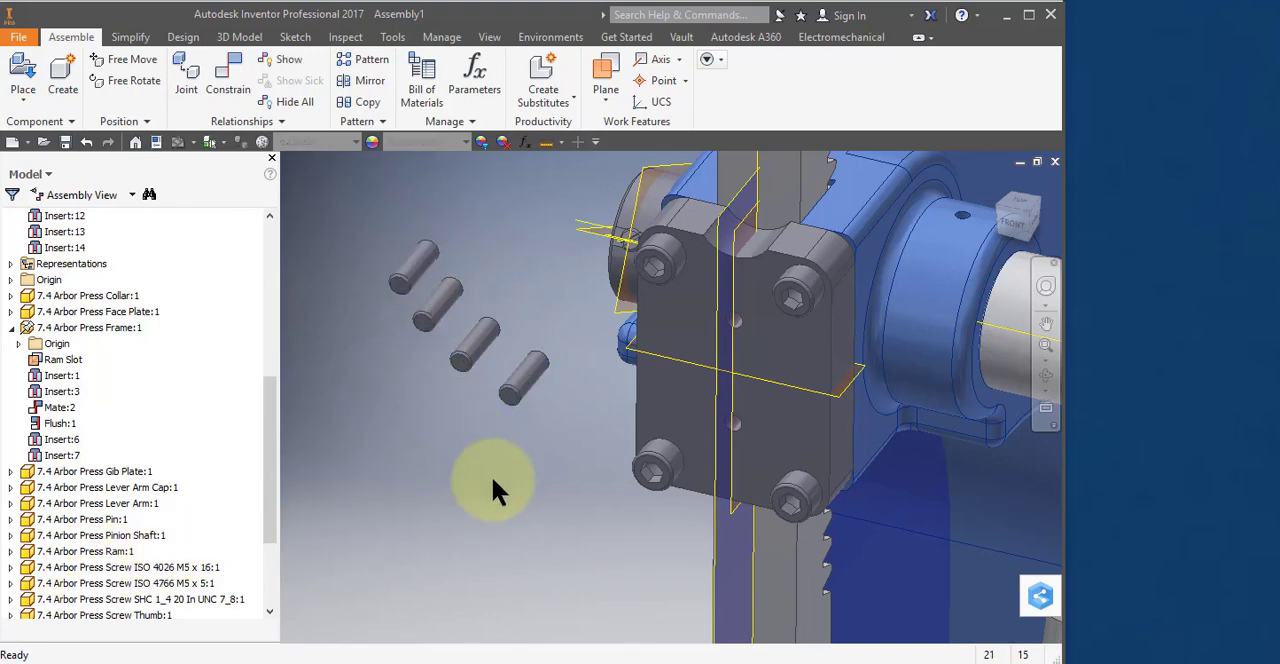
Rotate the original ISO 4026 M5 x 16 screw so its hex socket end faces the view.
left_click(548, 382)
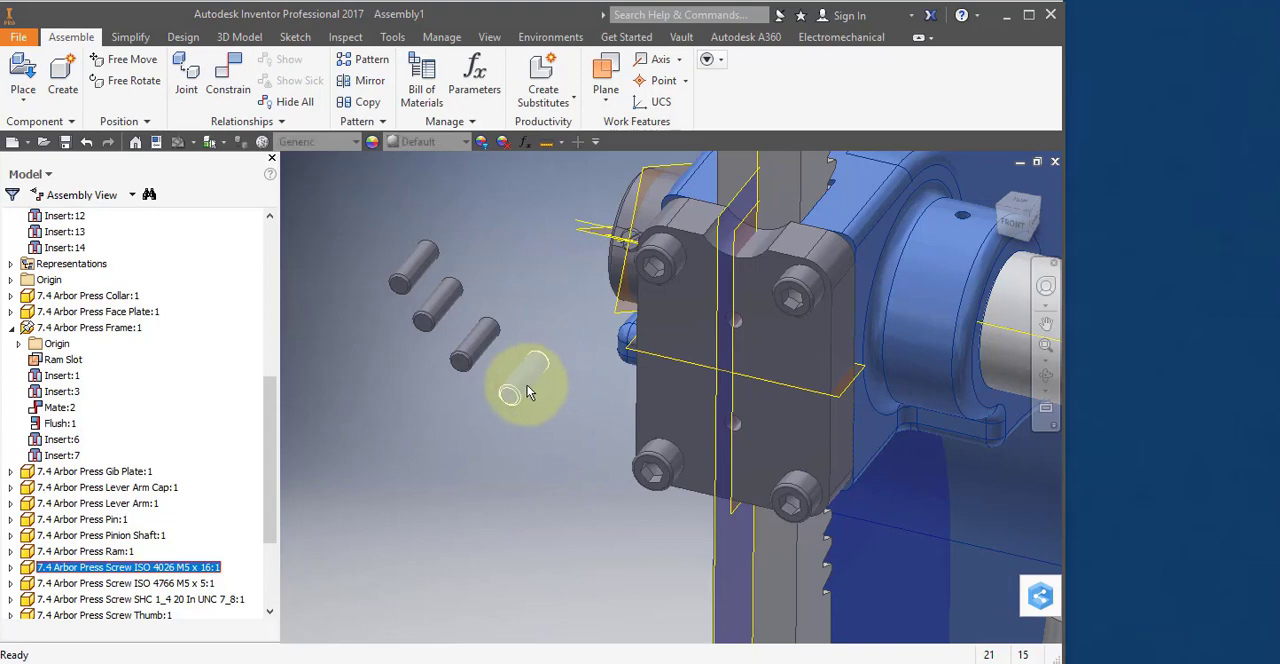
left_click(147, 80)
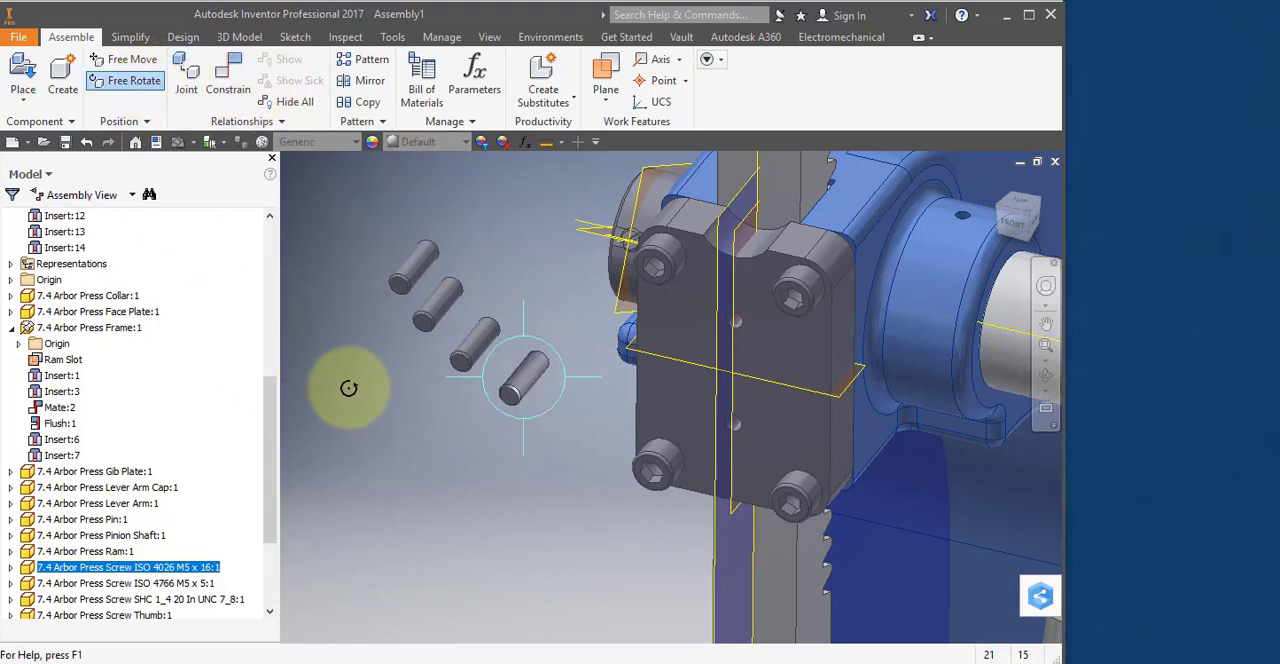
left_click_drag(512, 408, 545, 385)
scroll(517, 410, "up", 2)
key("Escape")
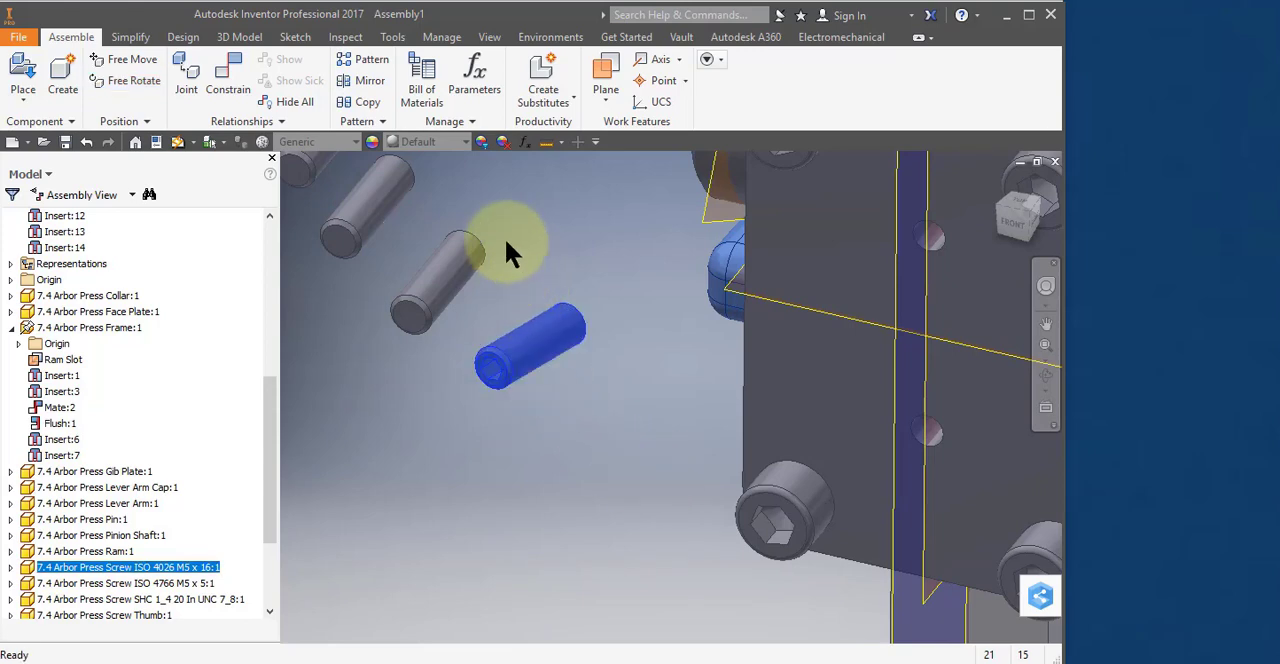
Insert the ISO 4026 M5 x 16 screw's socket-end edge into the face plate's lower middle hole with the aligned solution and 0.000 in offset.
right_click(514, 332)
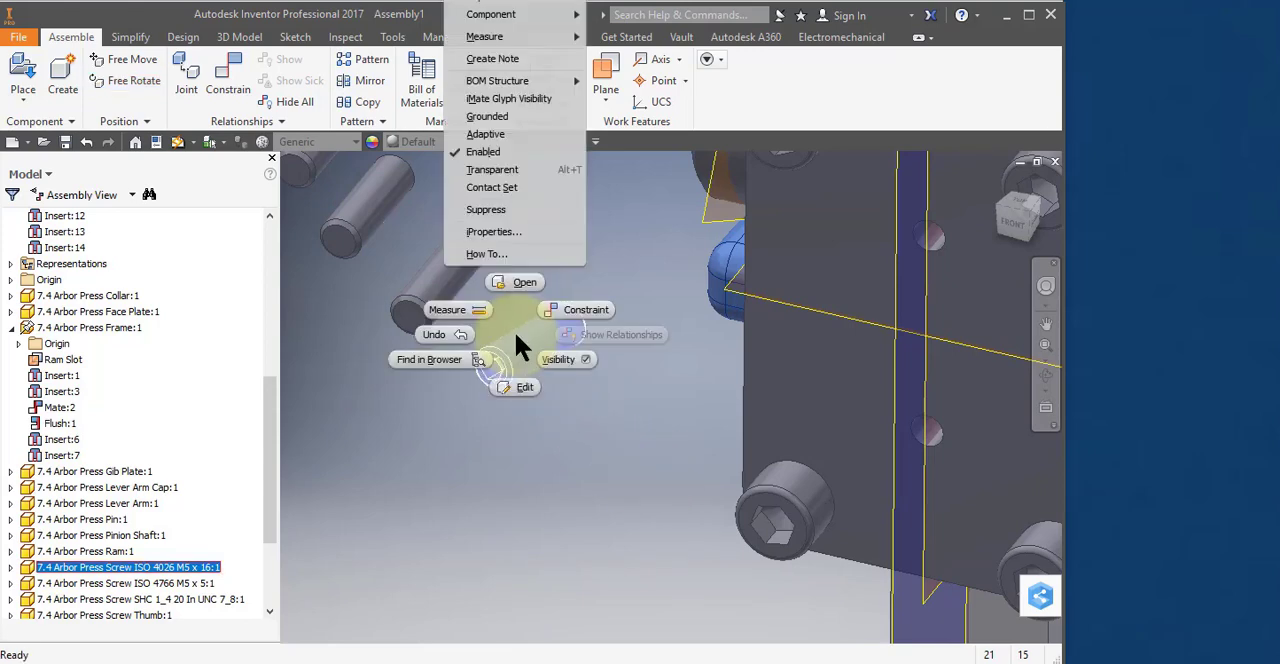
left_click(572, 310)
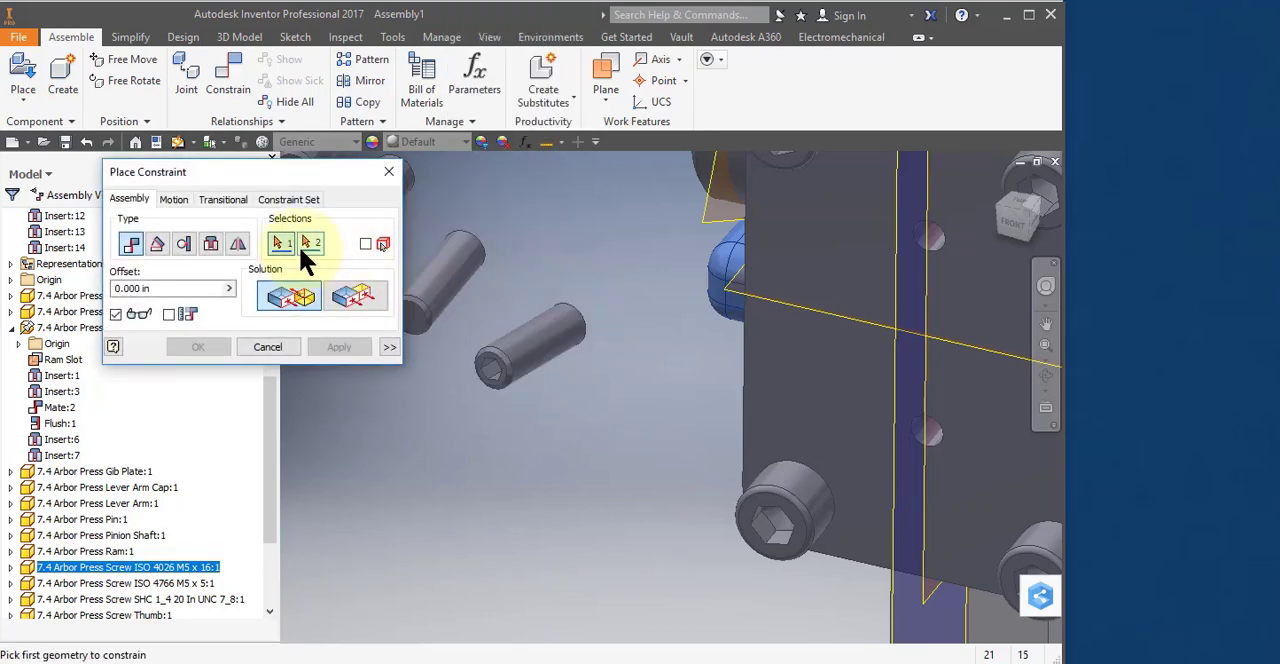
left_click(208, 241)
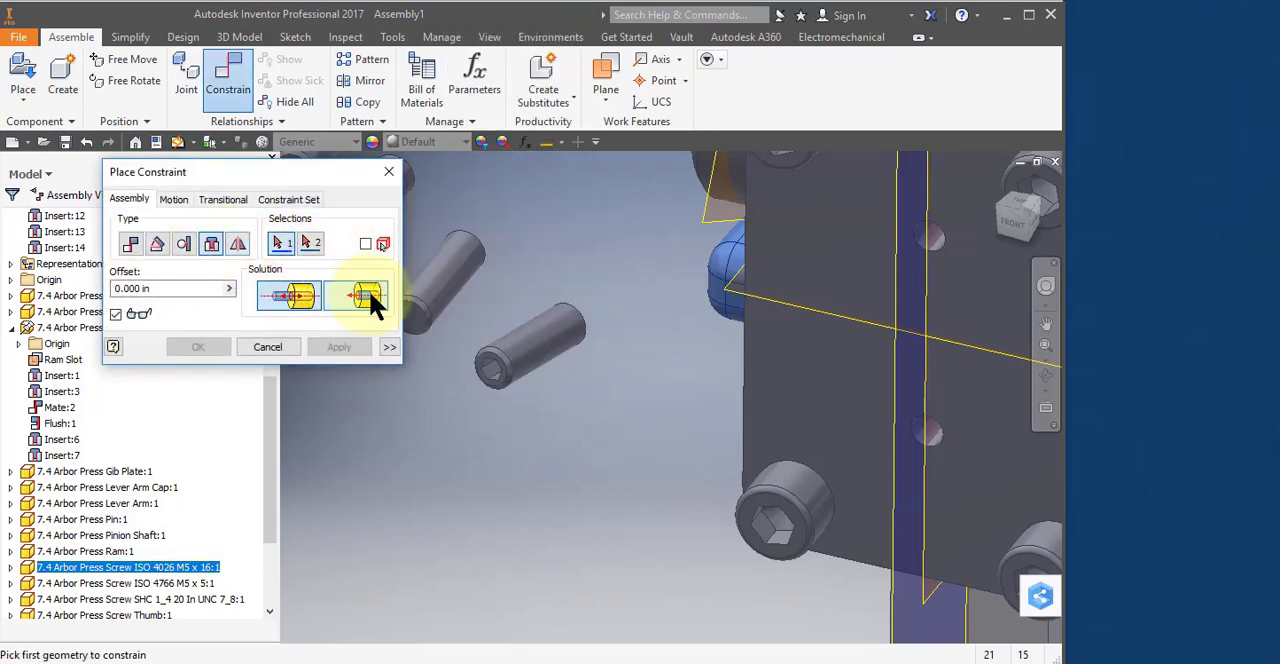
left_click(503, 360)
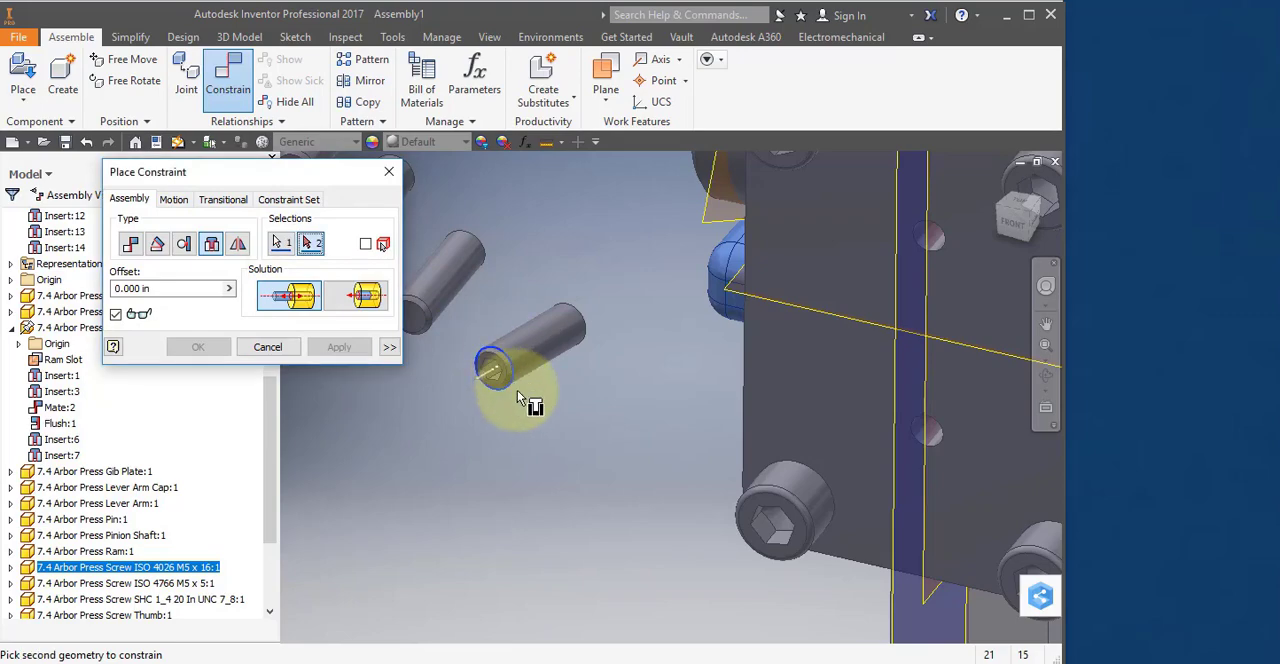
left_click(931, 445)
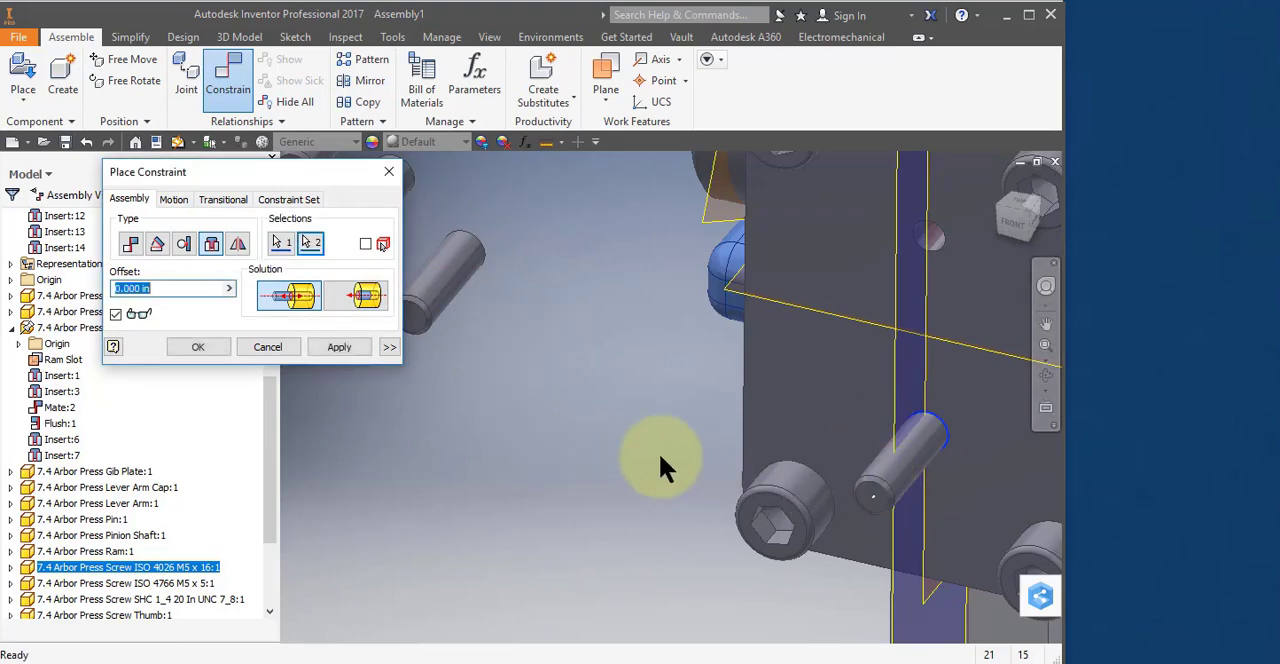
left_click(355, 290)
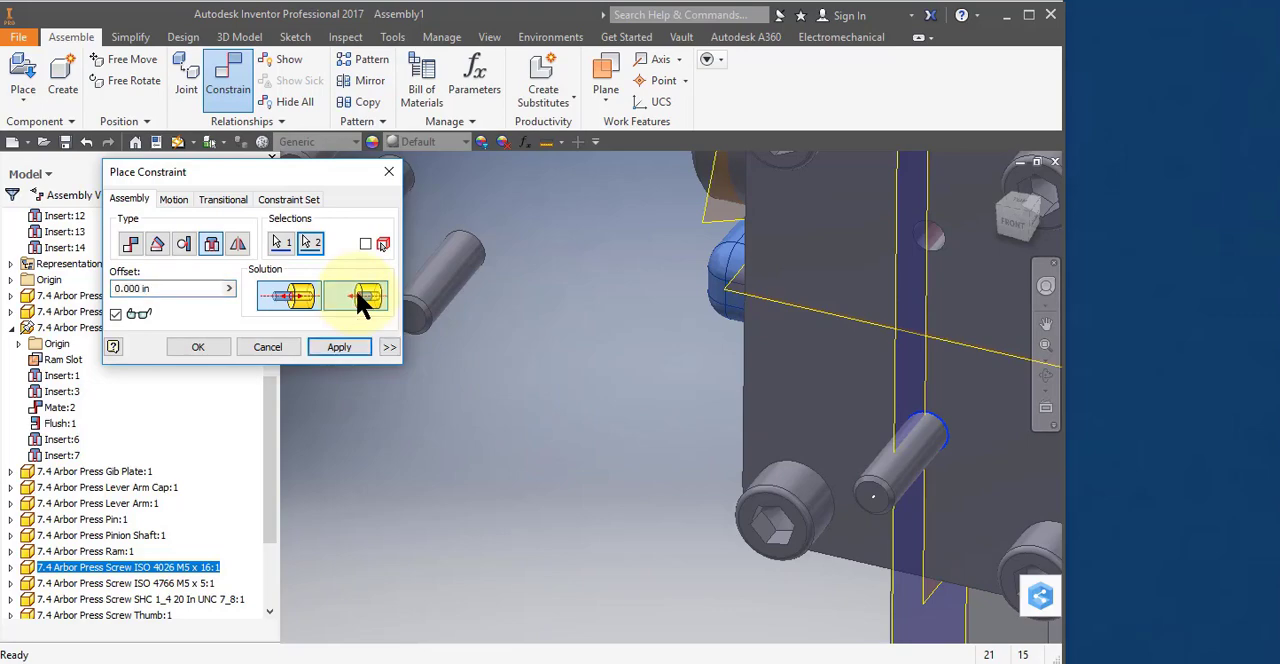
left_click(358, 343)
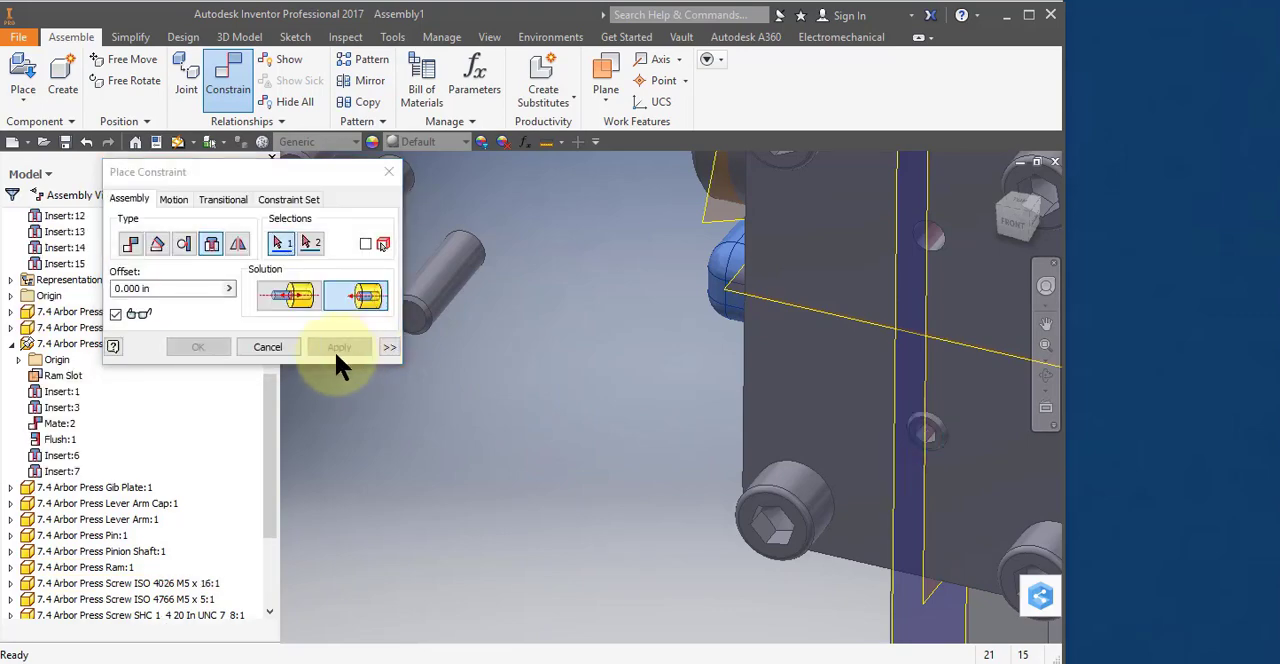
left_click(270, 347)
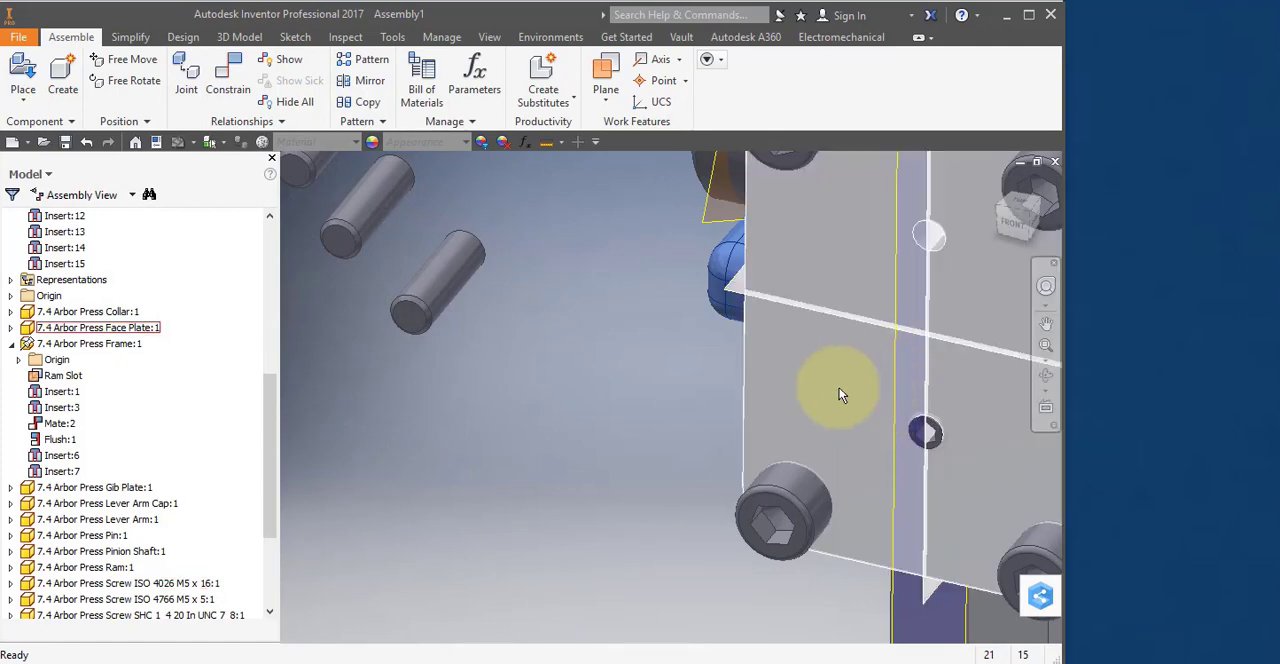
middle_click_drag(840, 395, 857, 428)
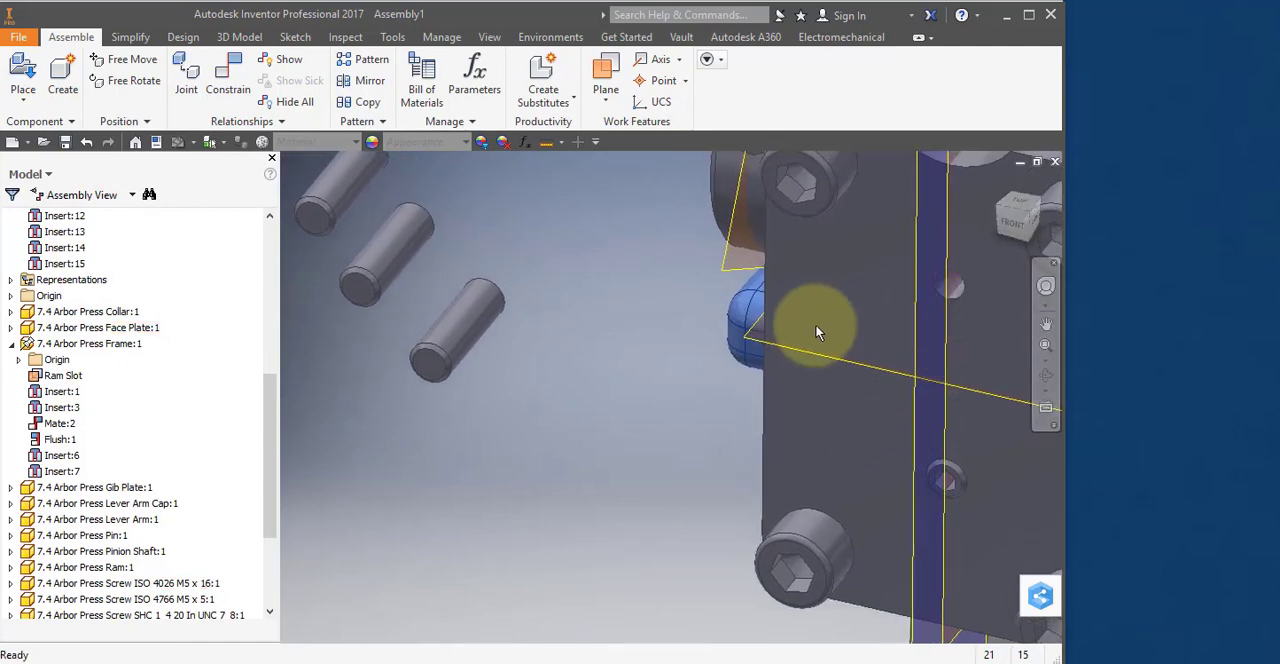
middle_click_drag(817, 333, 478, 444, "shift")
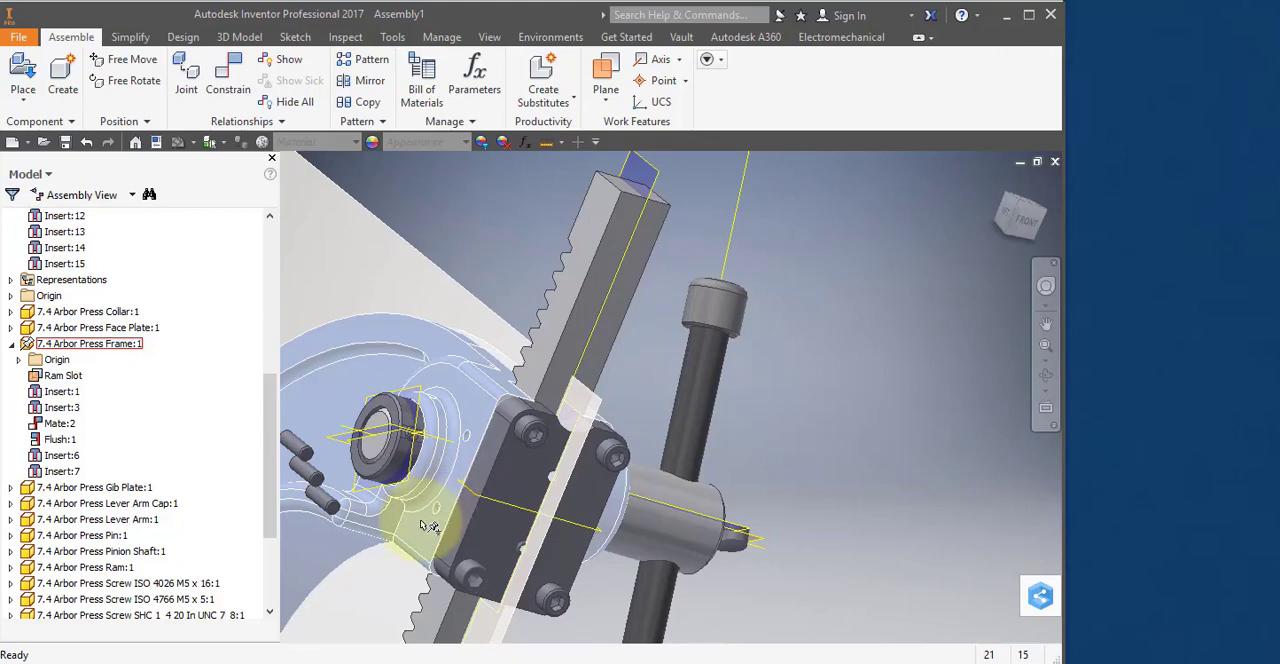
left_click(505, 468)
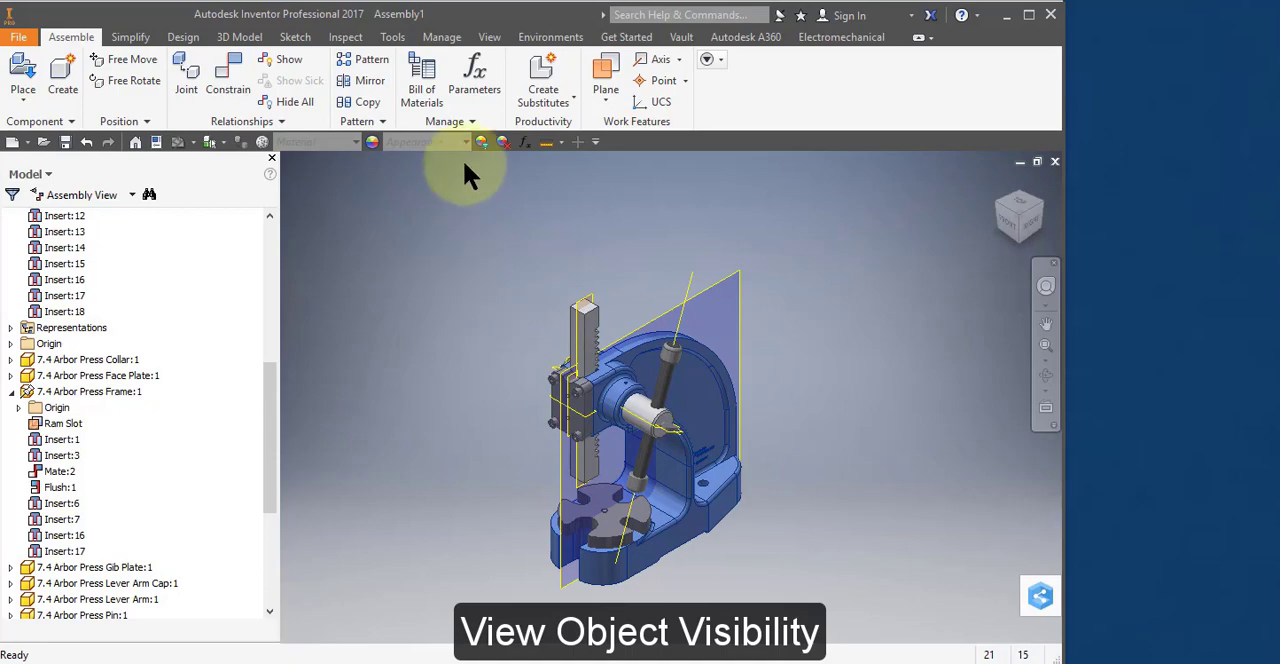
Turn off the visibility of user work axes and user work planes throughout the assembly.
left_click(485, 38)
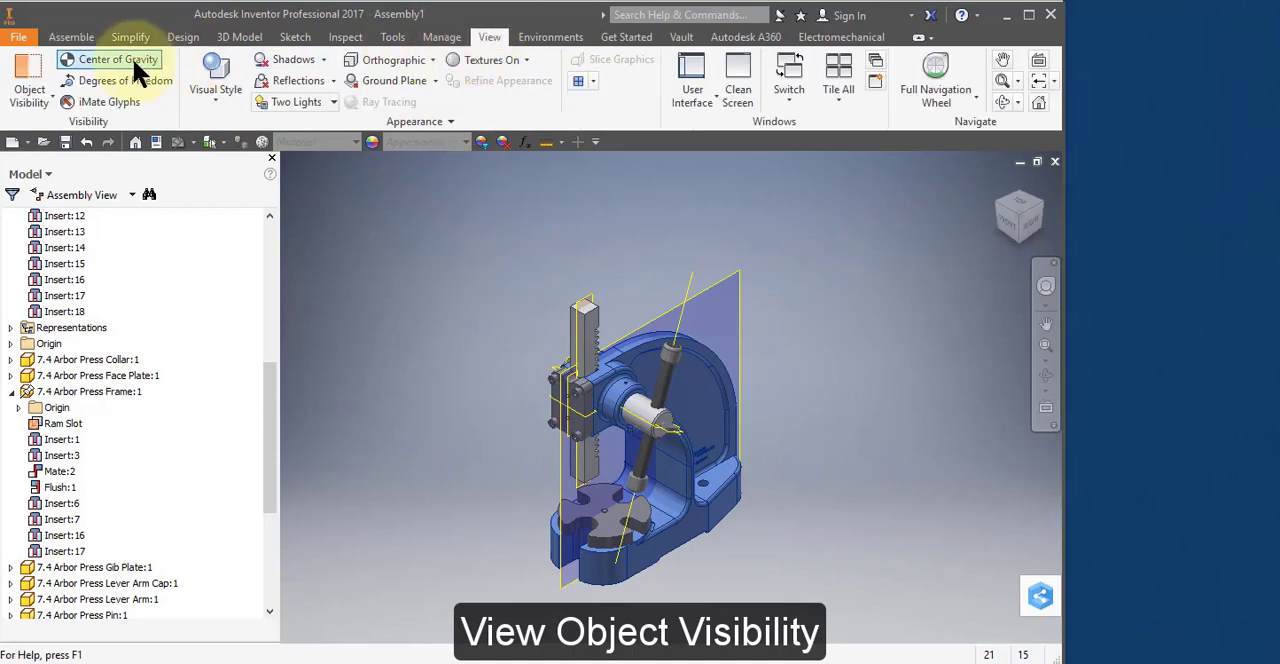
left_click(46, 95)
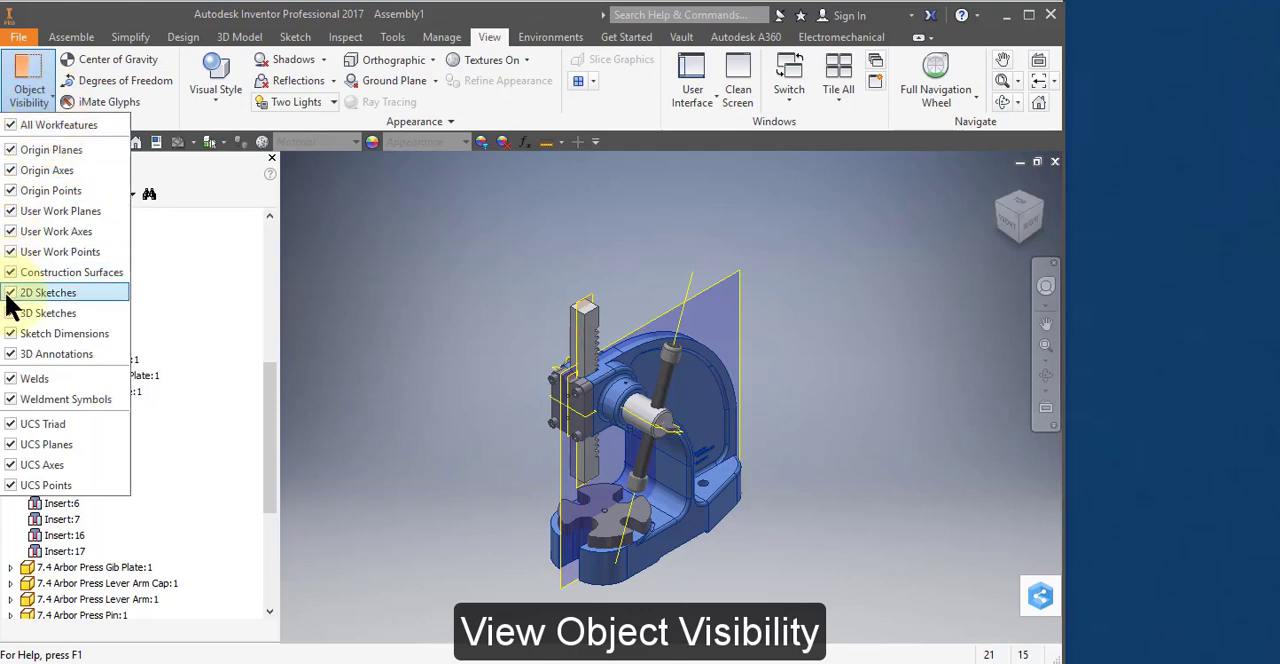
left_click(12, 230)
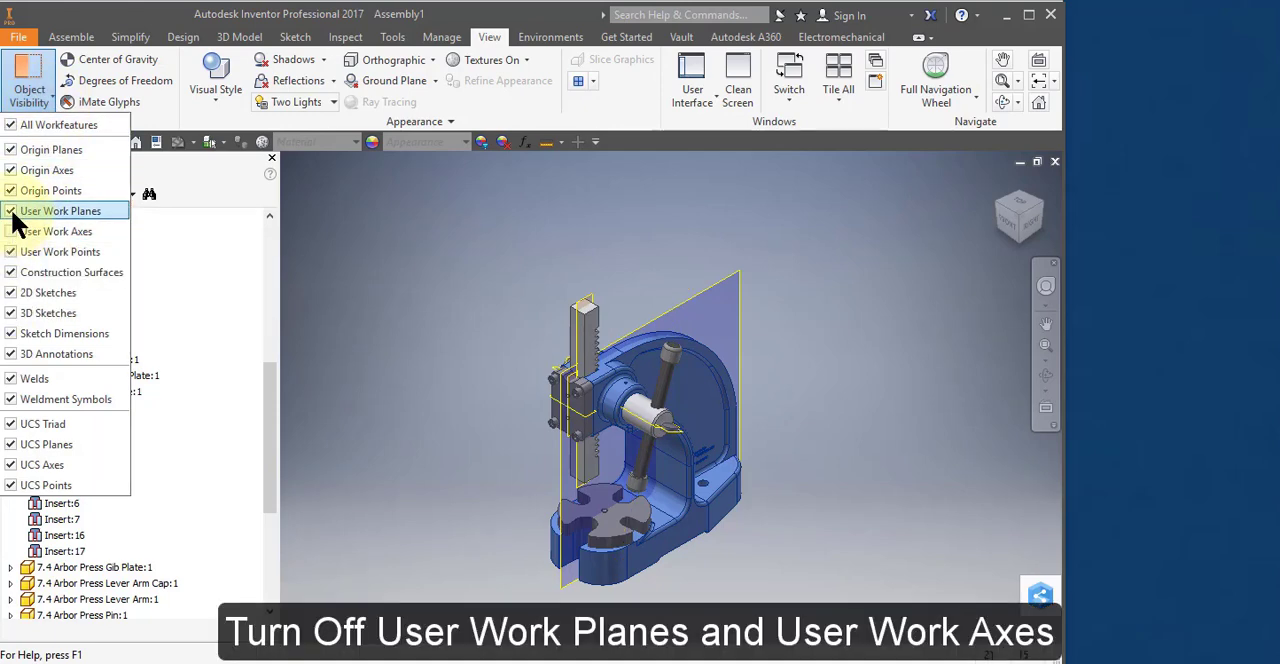
left_click(12, 211)
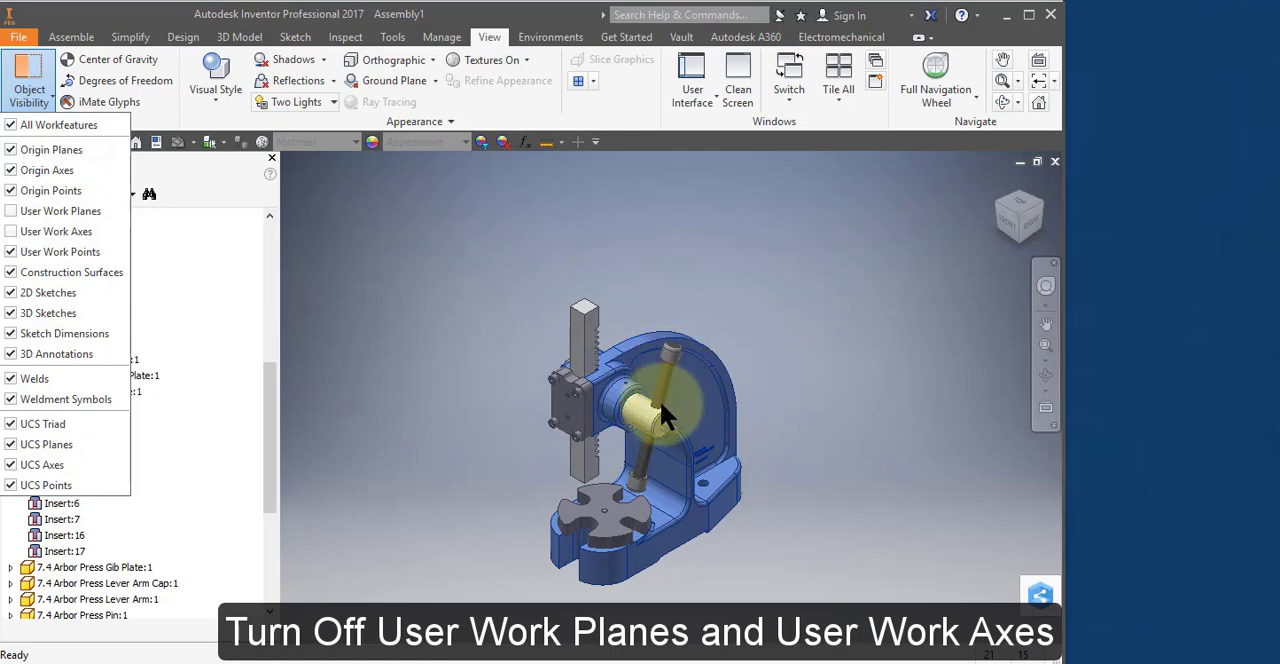
scroll(660, 405, "up", 2)
scroll(659, 399, "down", 2)
left_click(455, 261)
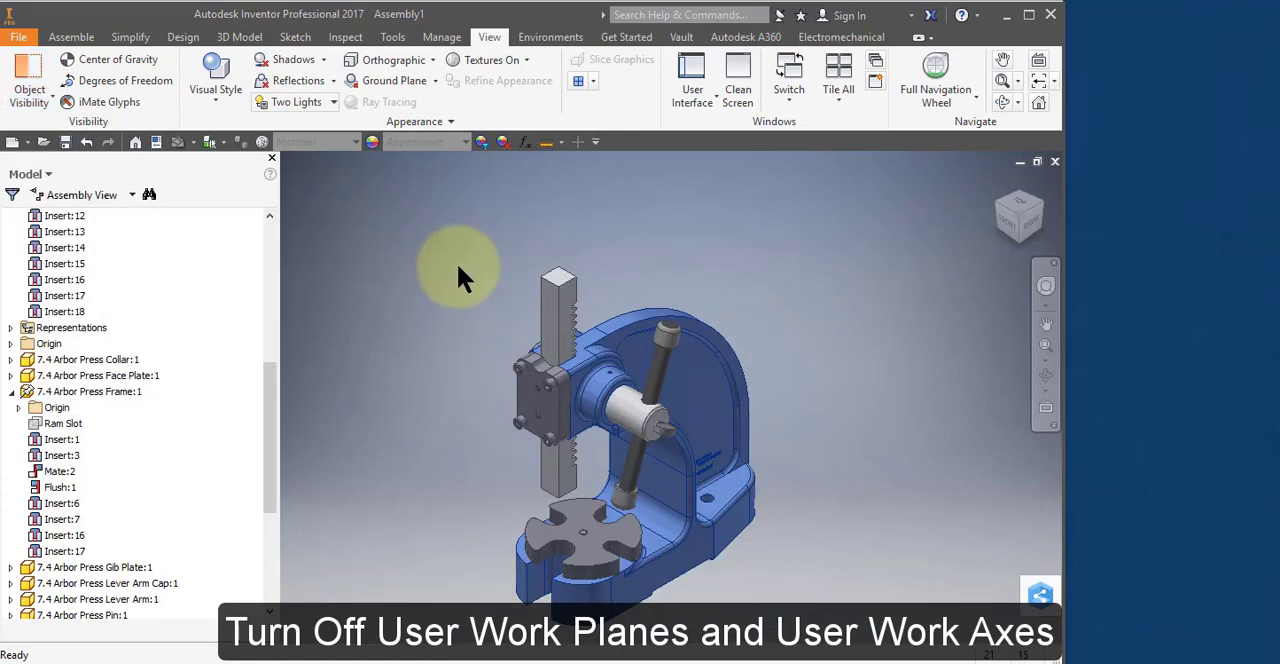
left_click(18, 37)
mouse_move(104, 268)
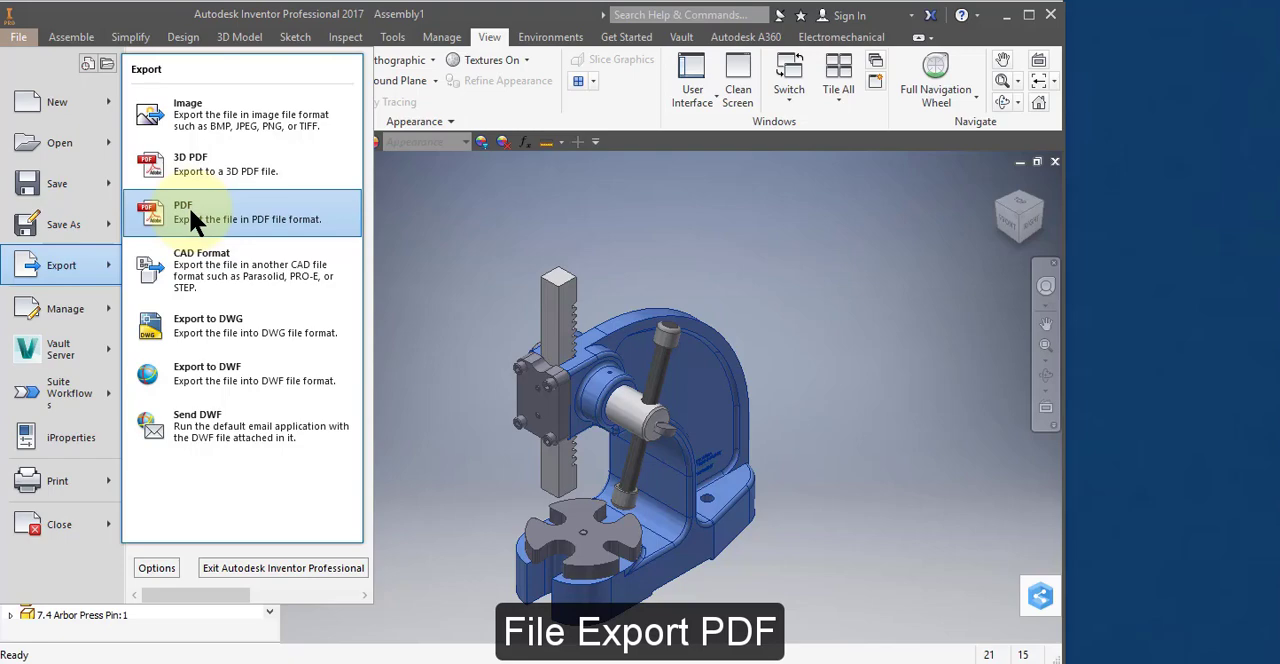
left_click(398, 207)
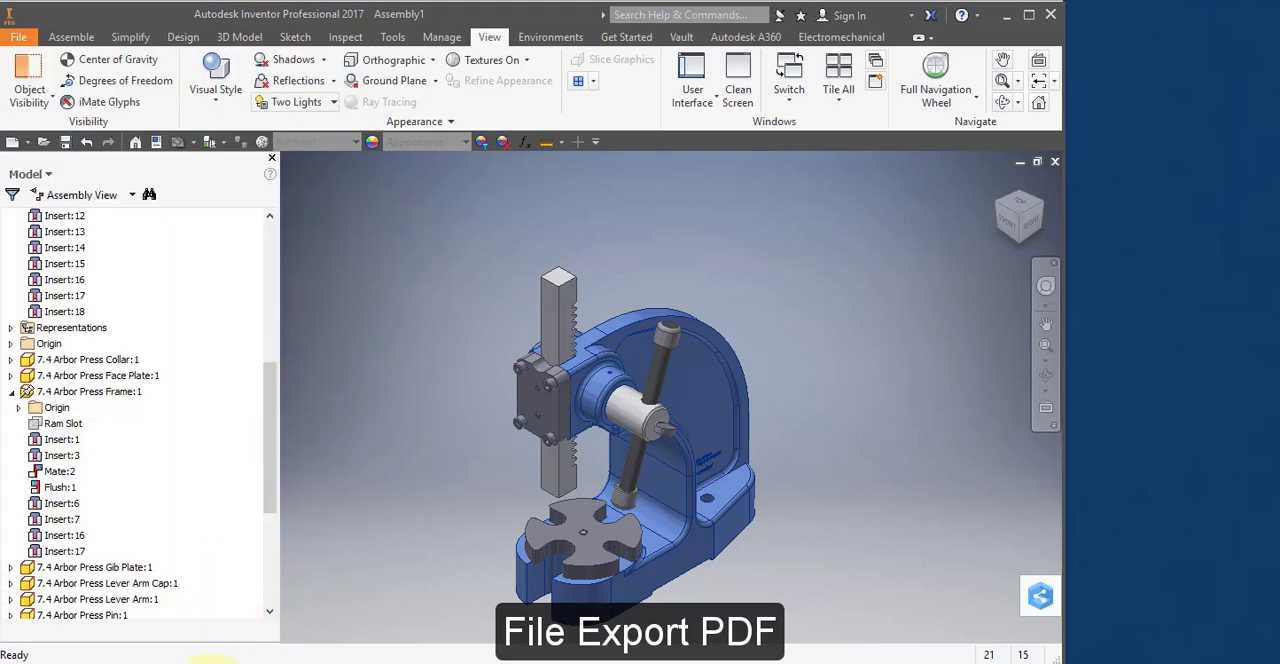
Switch to Snipping Tool and capture a new rectangular snip around the complete arbor press model.
left_click(198, 663)
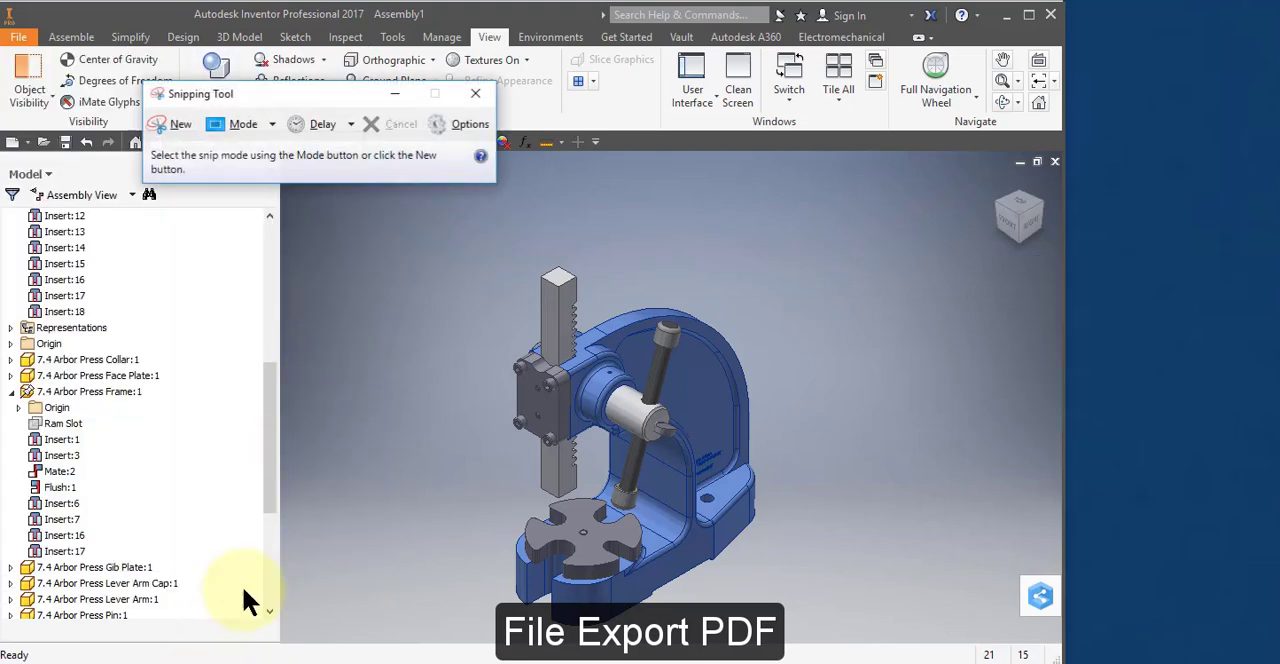
left_click(181, 124)
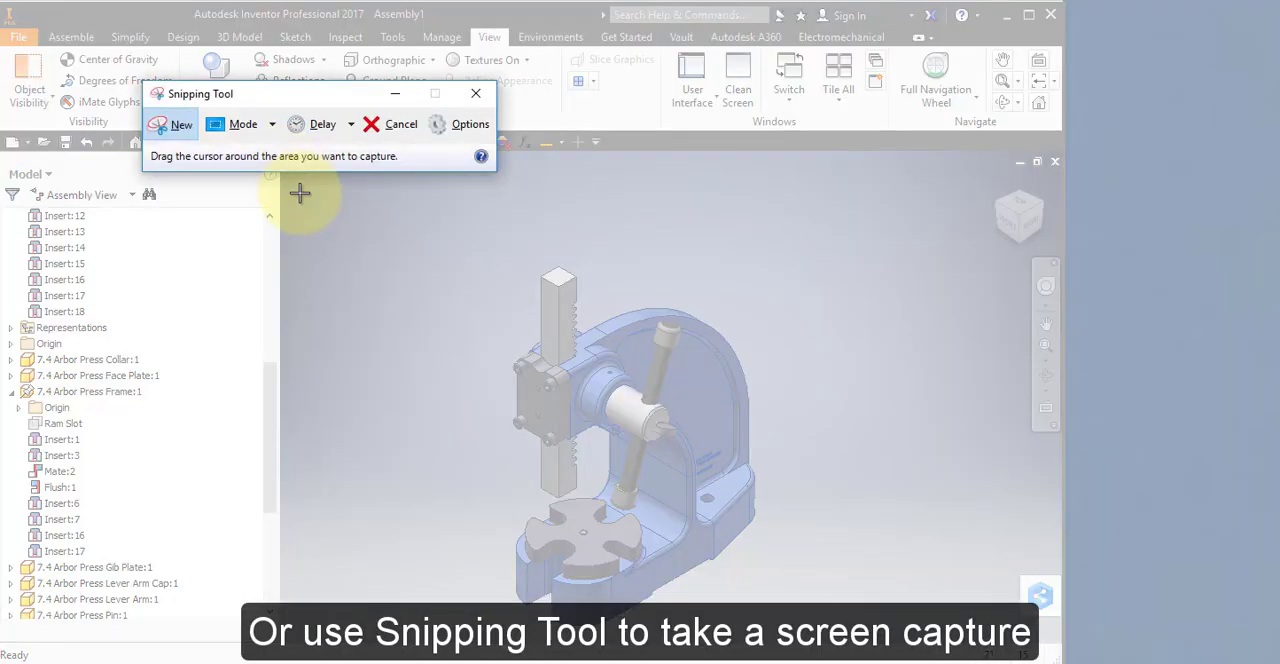
left_click_drag(327, 239, 943, 634)
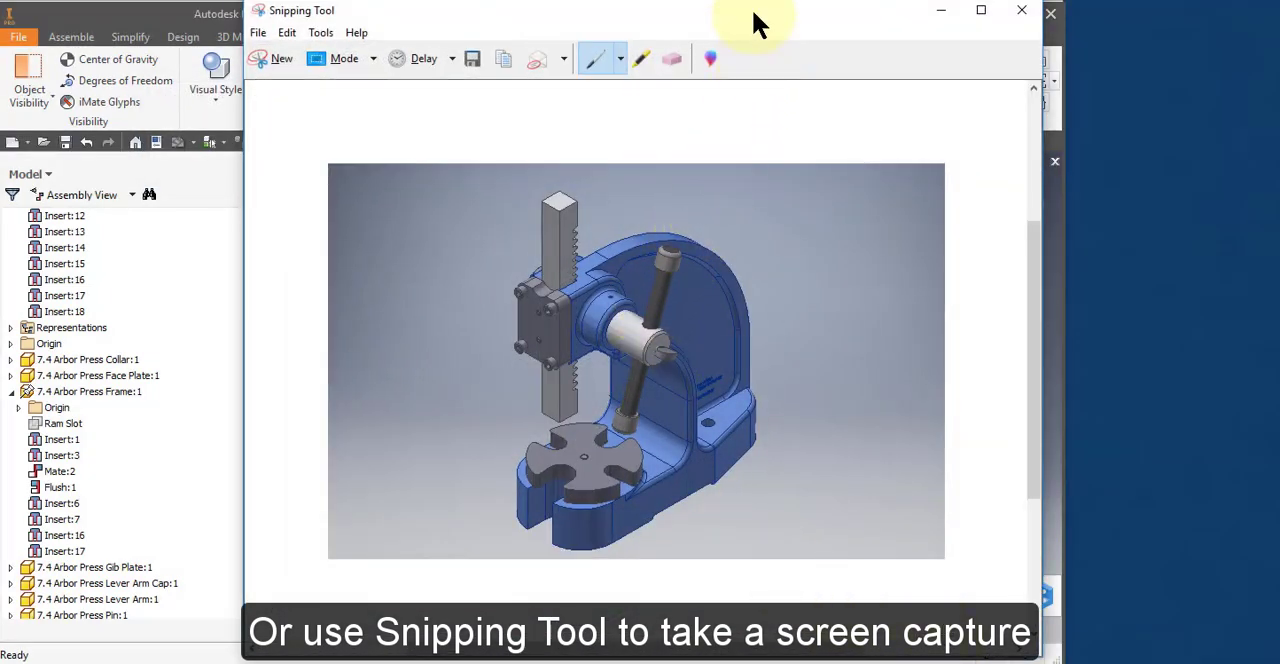
left_click_drag(752, 12, 722, 35)
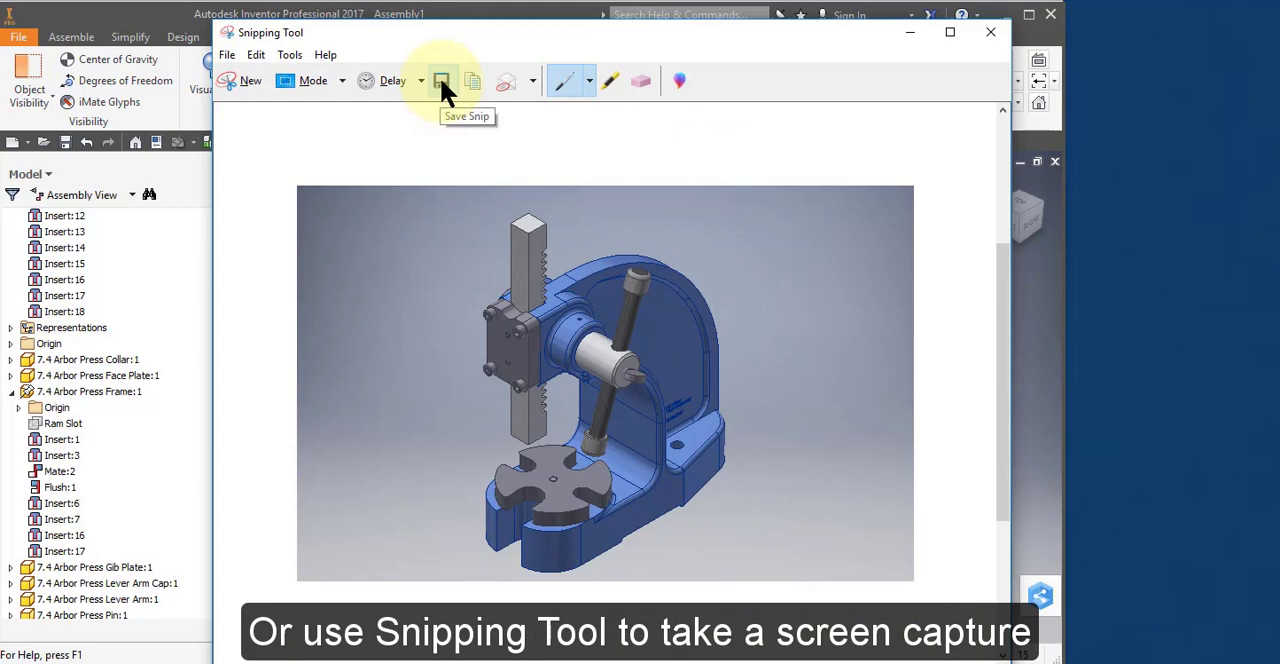